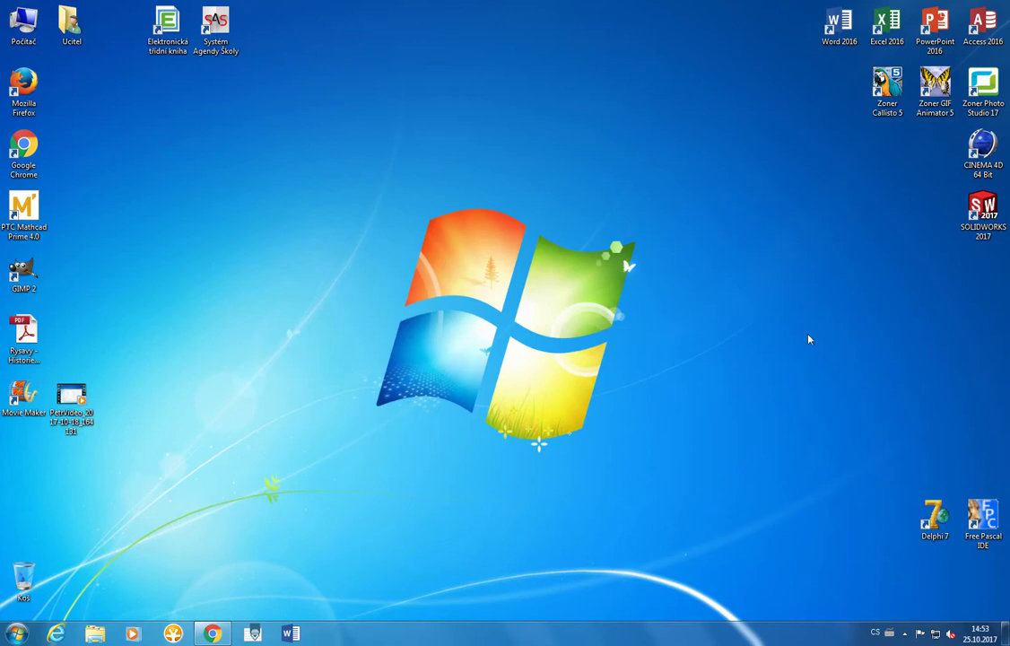
Step: Launch SOLIDWORKS 2017 from its desktop shortcut
double_click(978, 217)
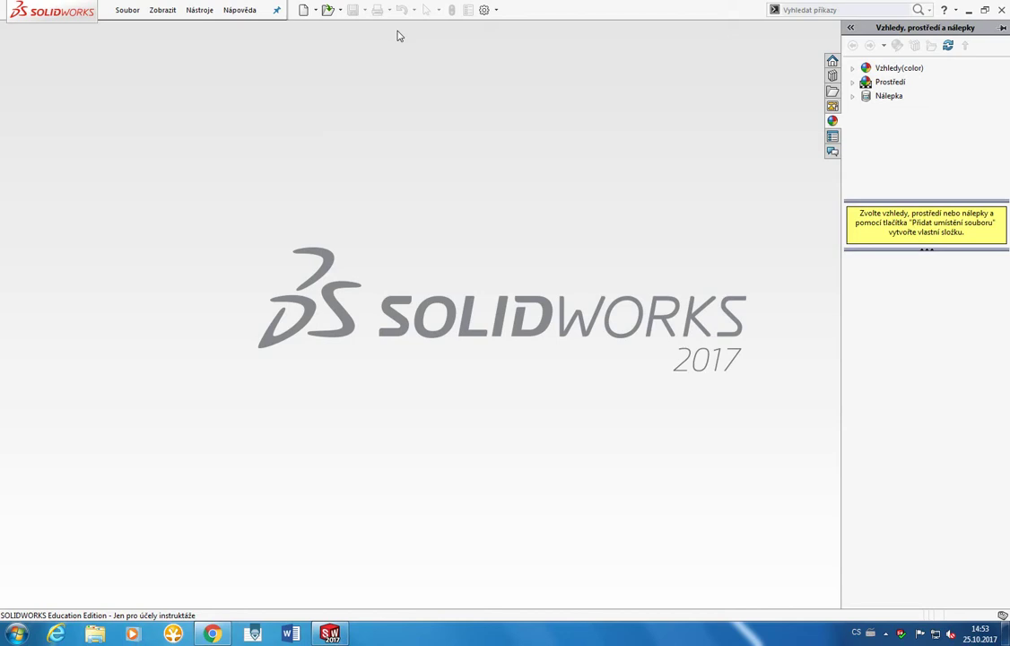
Step: Create a new Díl (Part) document, Díl1, and open Možnosti from the gear Options menu
left_click(496, 10)
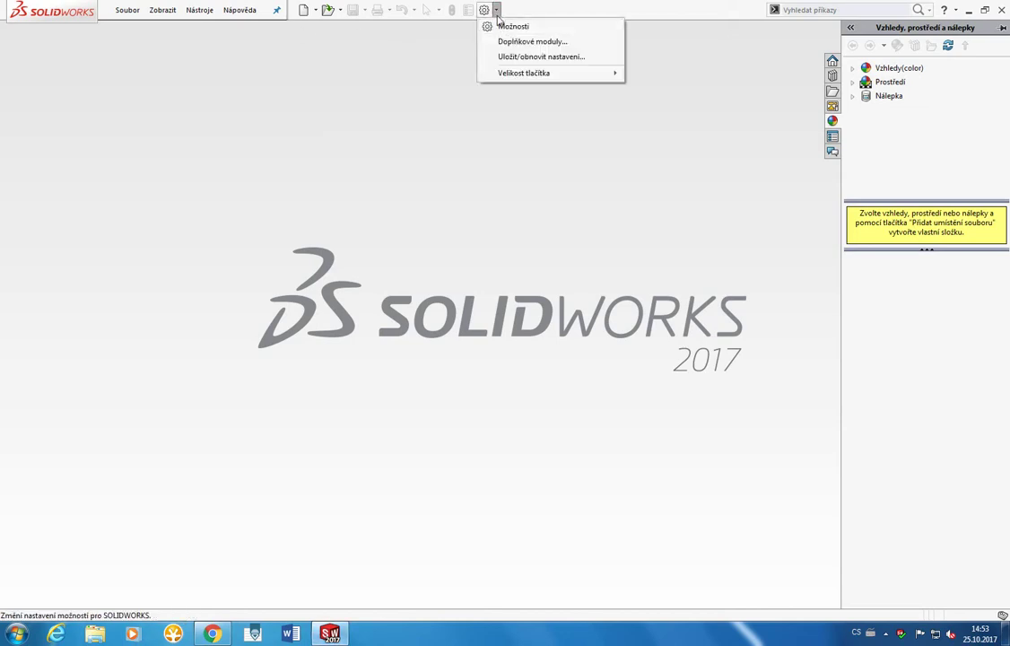
left_click(497, 14)
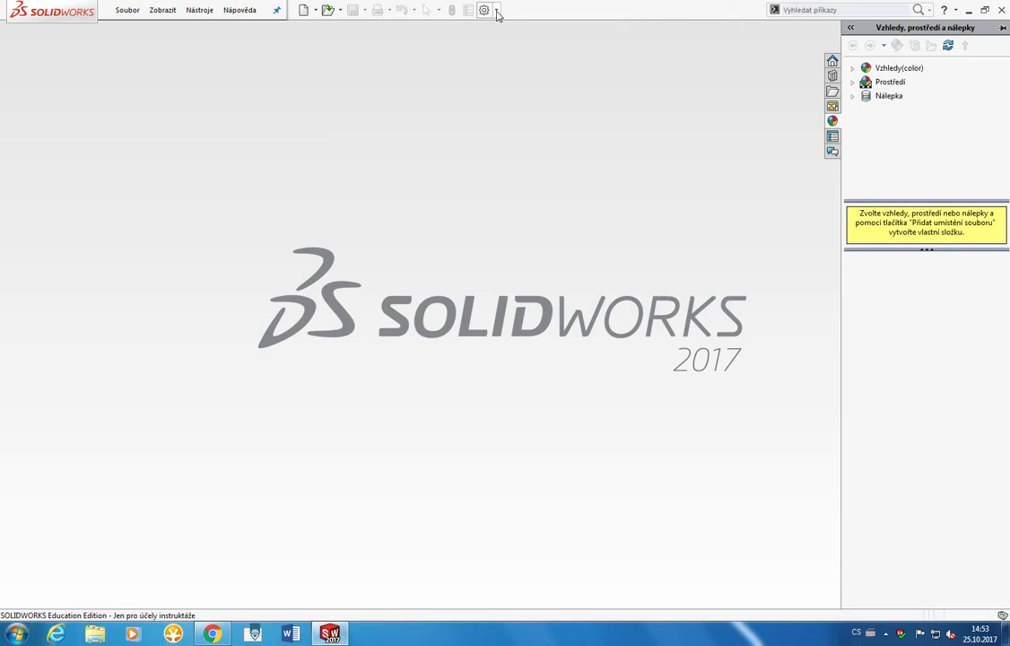
left_click(303, 10)
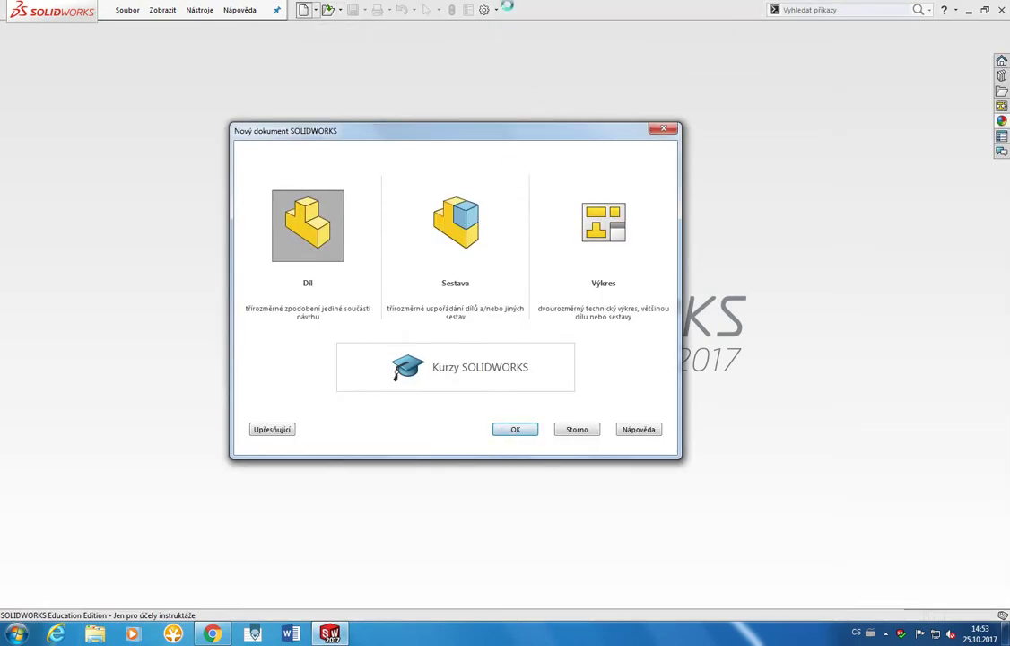
key("Return")
left_click(585, 9)
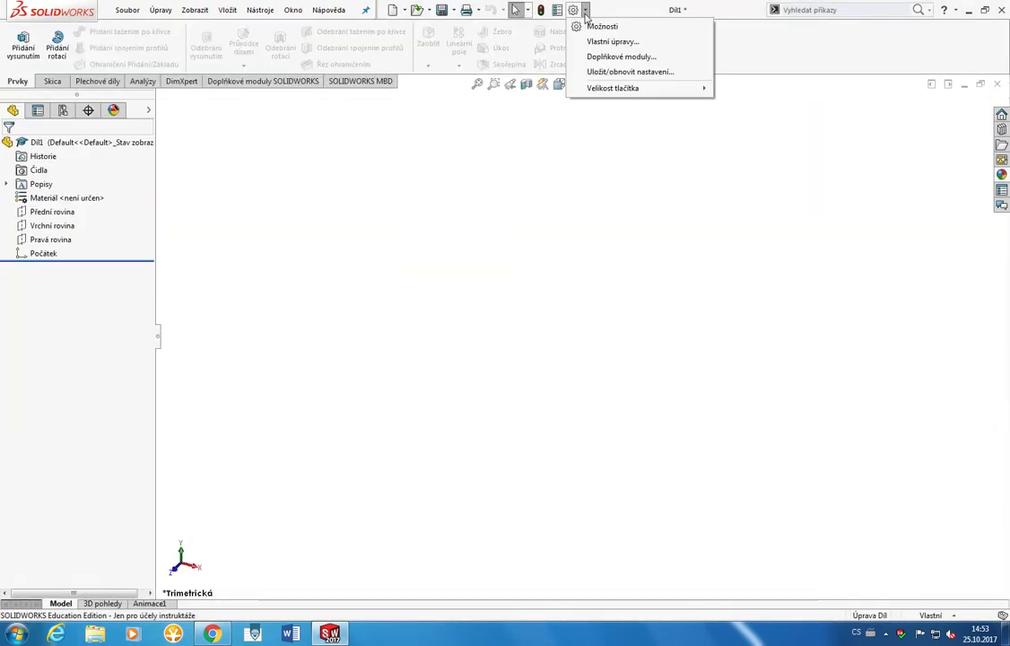
left_click(573, 12)
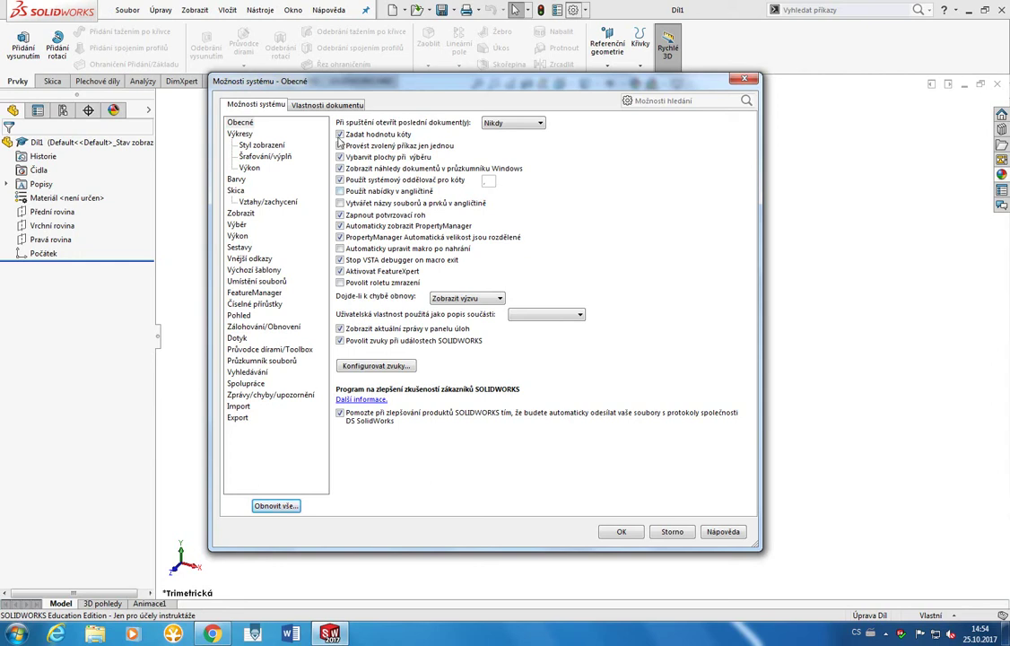
Step: Choose MMGS under Vlastnosti dokumentu > Jednotky and confirm the options with OK
left_click(309, 105)
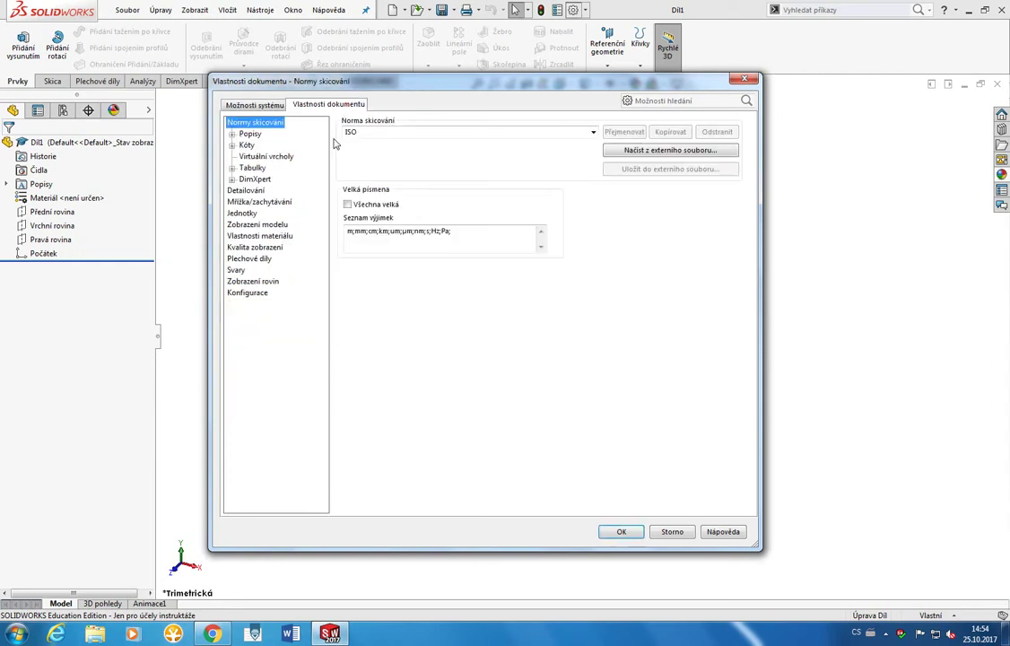
left_click(242, 214)
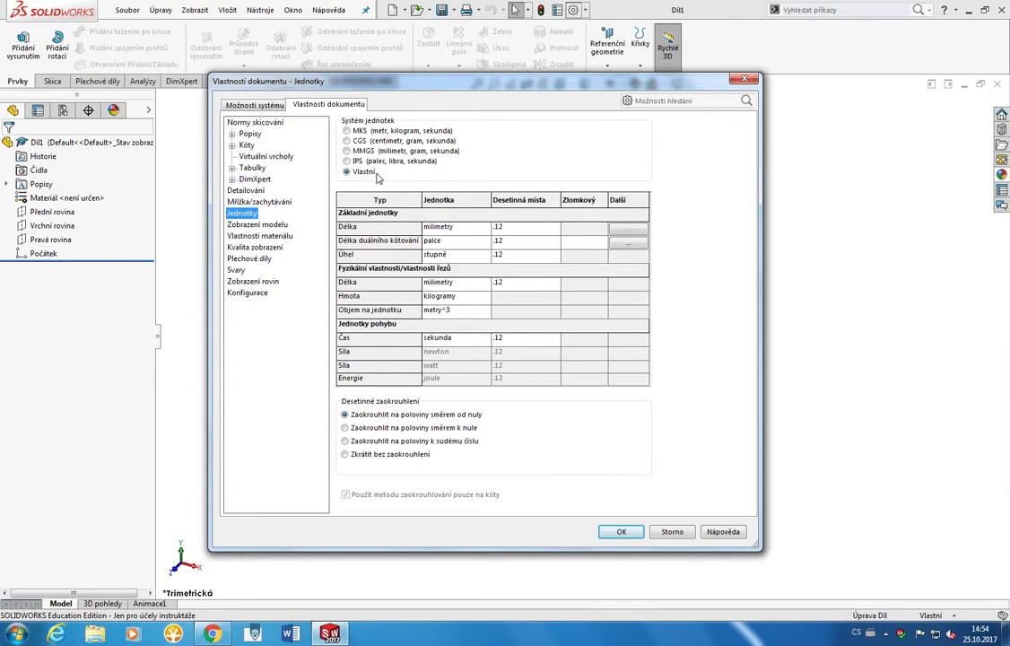
left_click(347, 151)
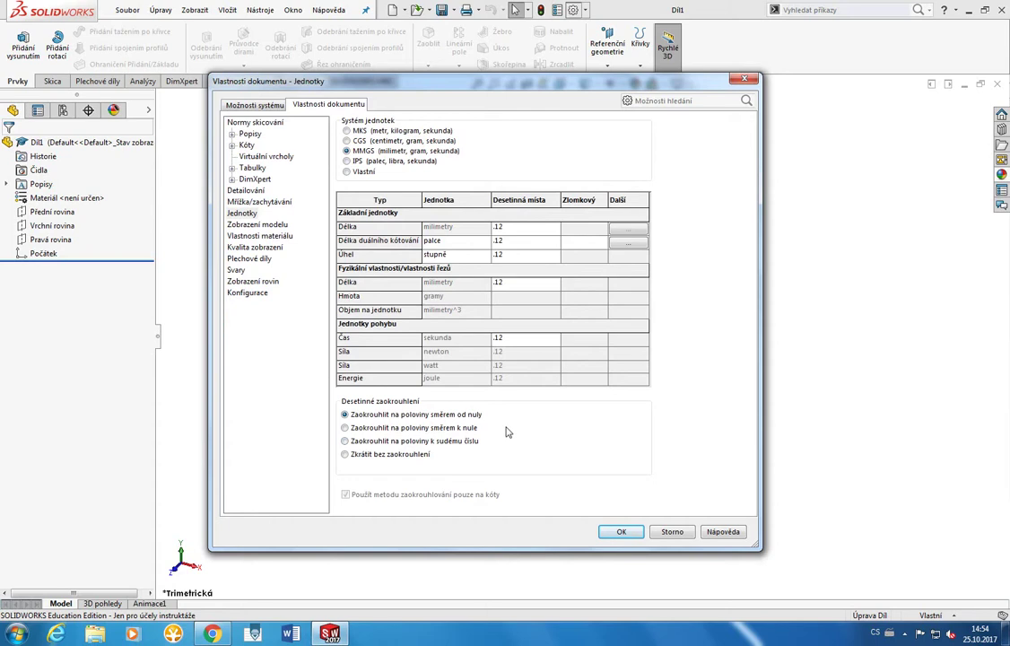
left_click(256, 105)
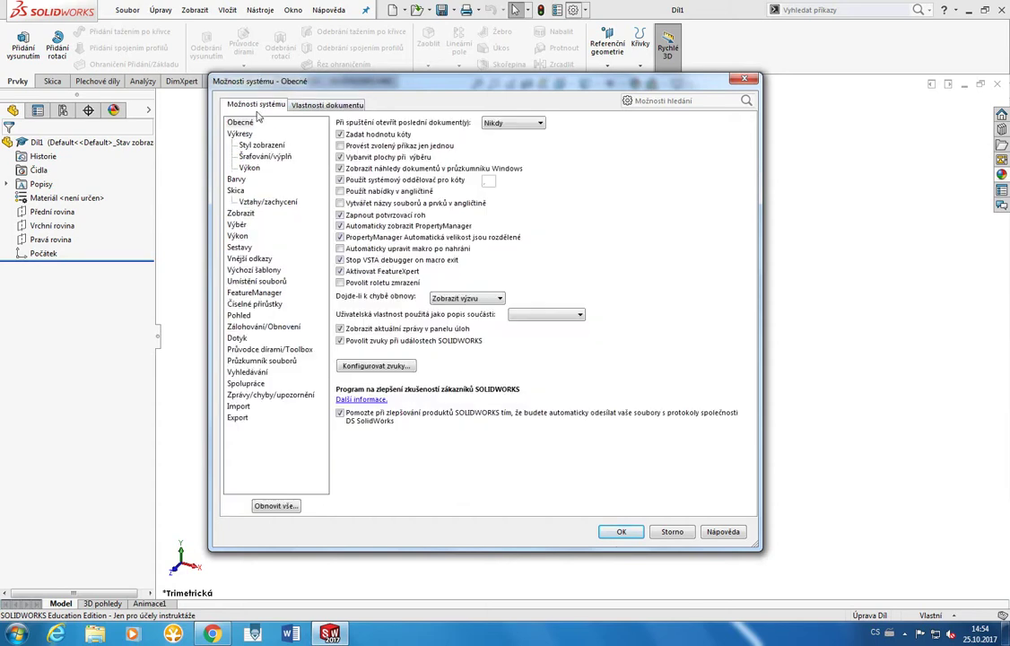
left_click(625, 532)
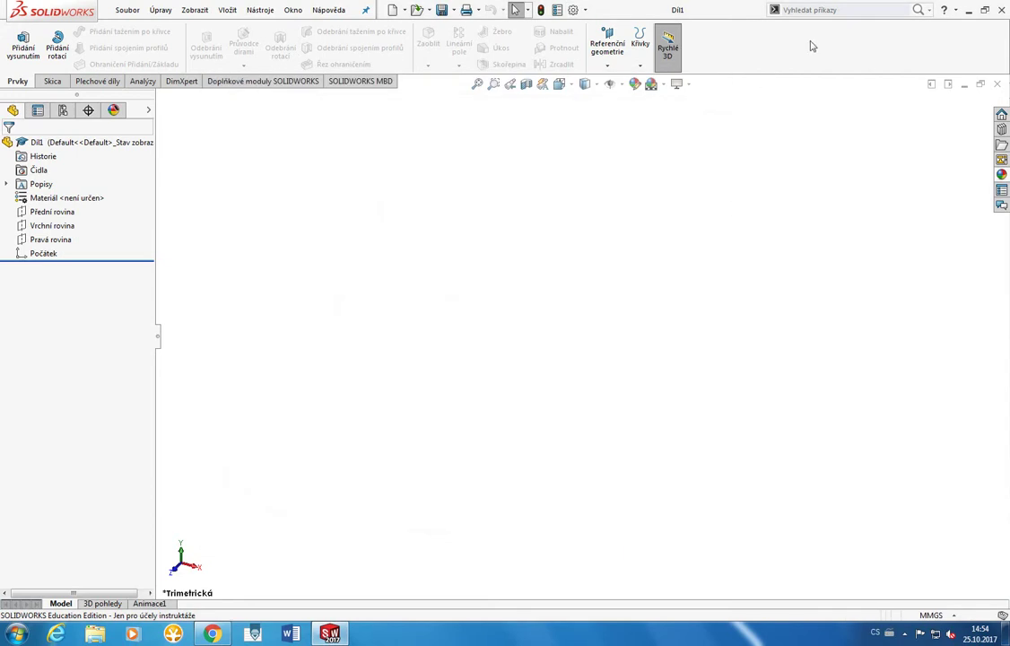
left_click(585, 10)
left_click(587, 27)
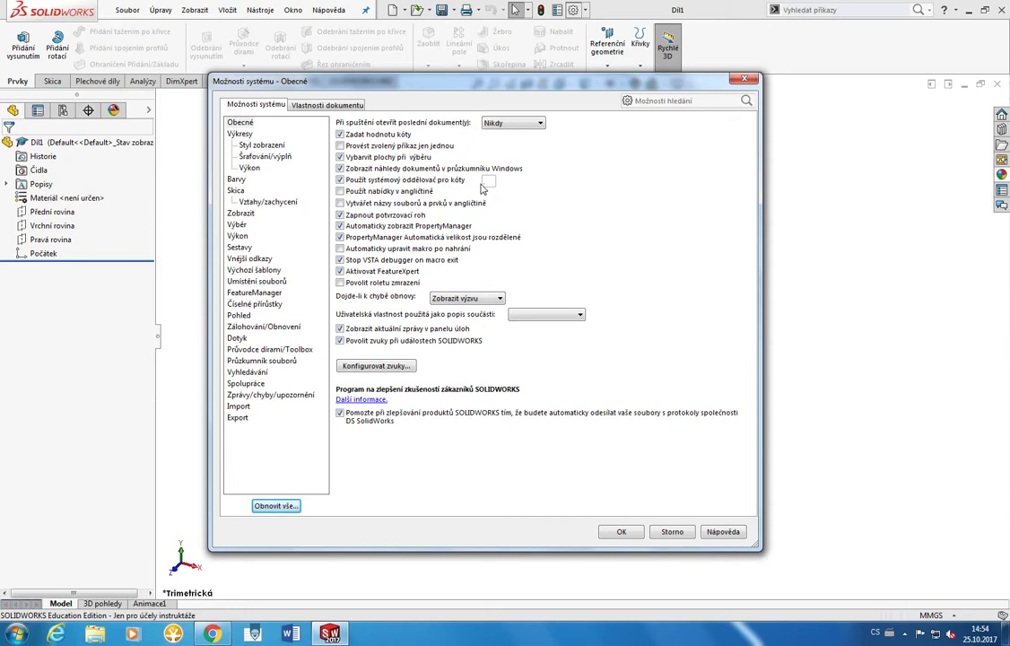
left_click(297, 102)
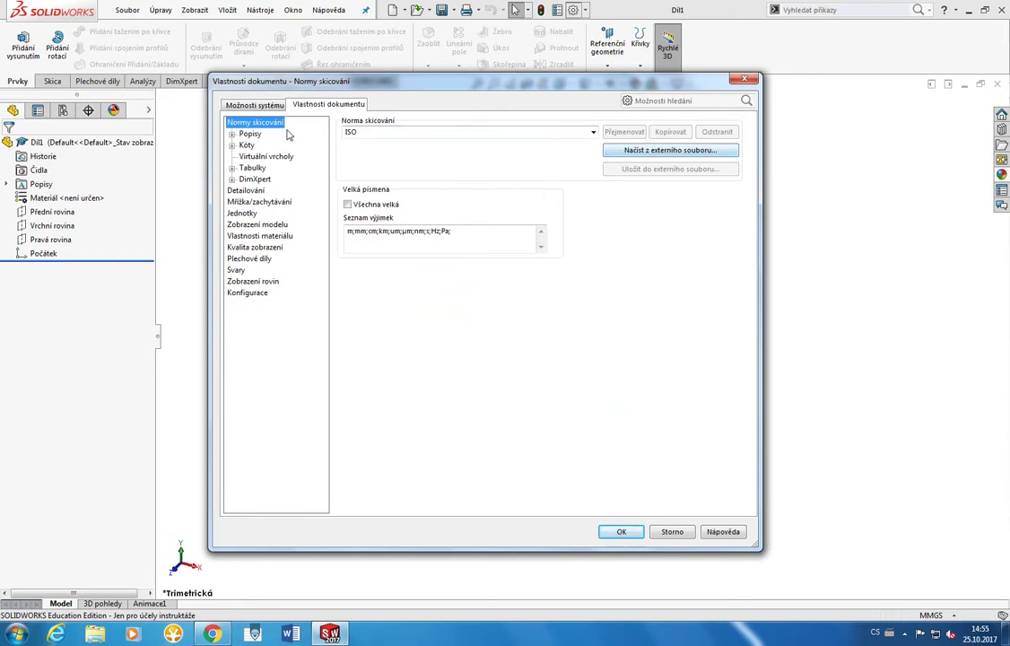
left_click(265, 156)
left_click(248, 134)
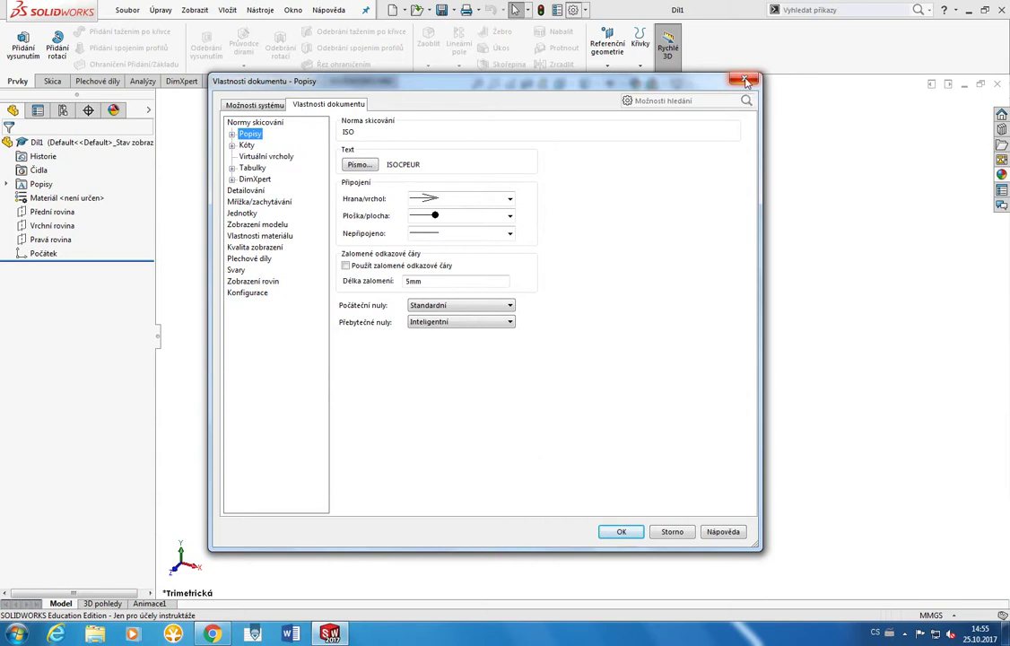
left_click(747, 81)
left_click_drag(681, 173, 373, 369)
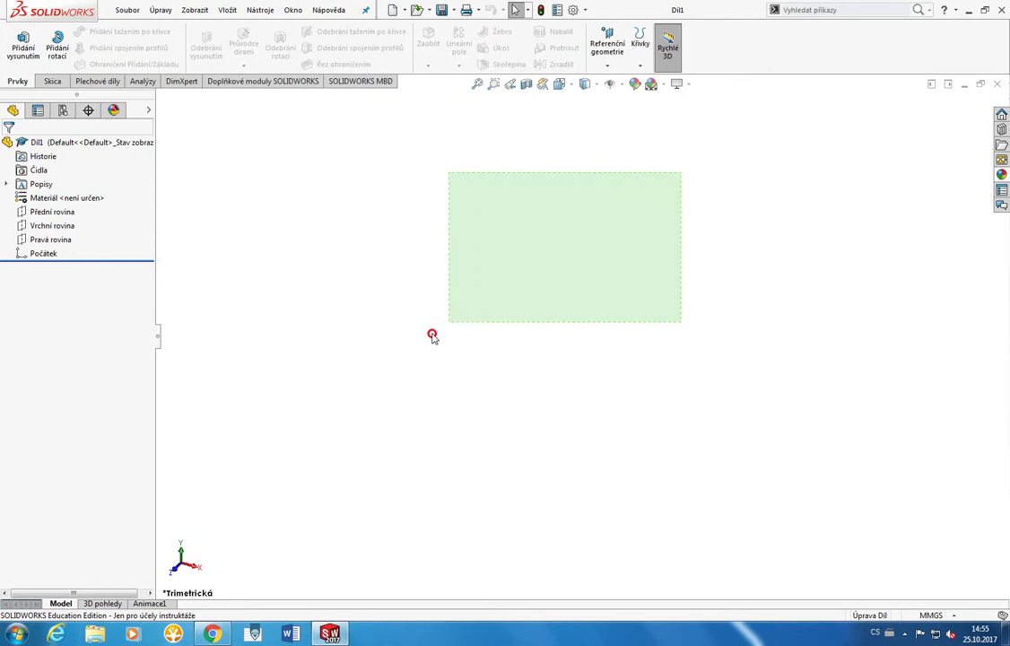
mouse_move(681, 172)
left_mouse_down()
mouse_move(701, 148)
mouse_move(569, 115)
left_mouse_up()
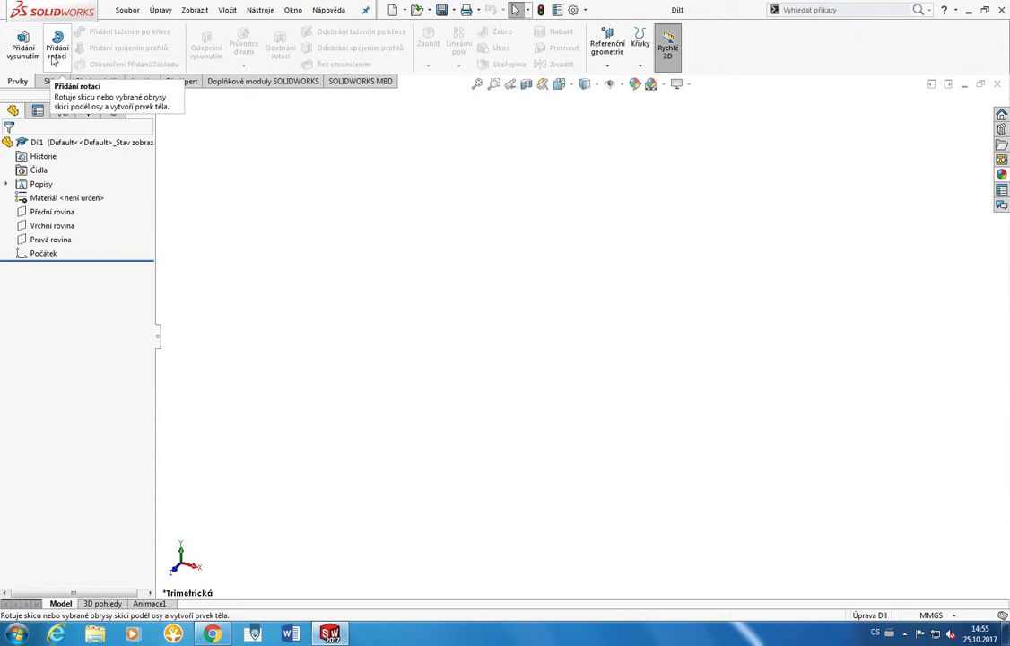
mouse_move(183, 118)
left_mouse_down()
mouse_move(229, 177)
mouse_move(326, 223)
mouse_move(223, 123)
left_mouse_up()
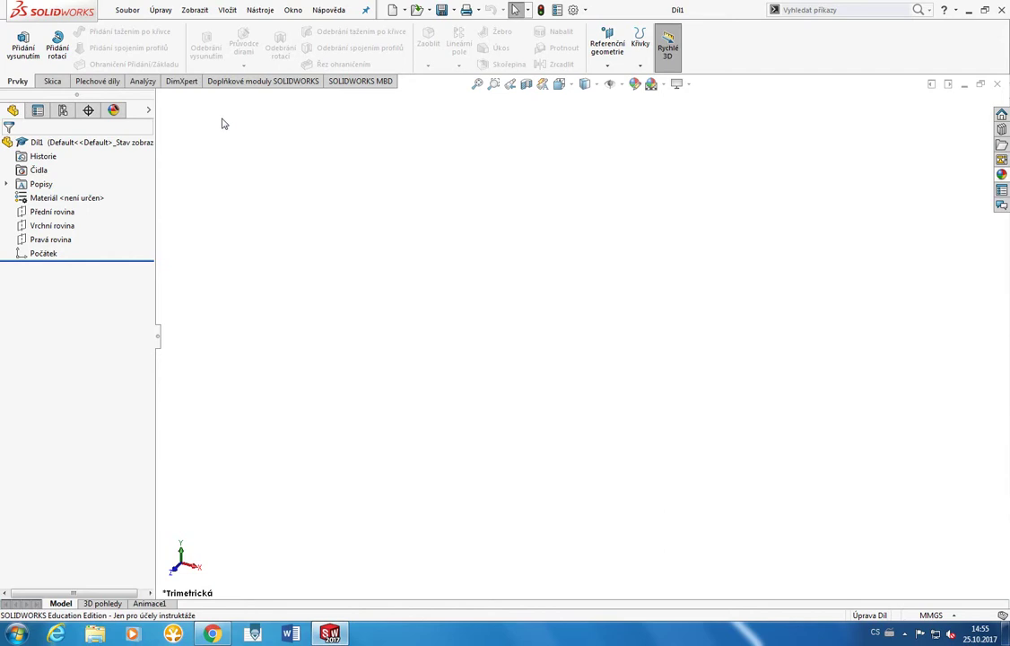
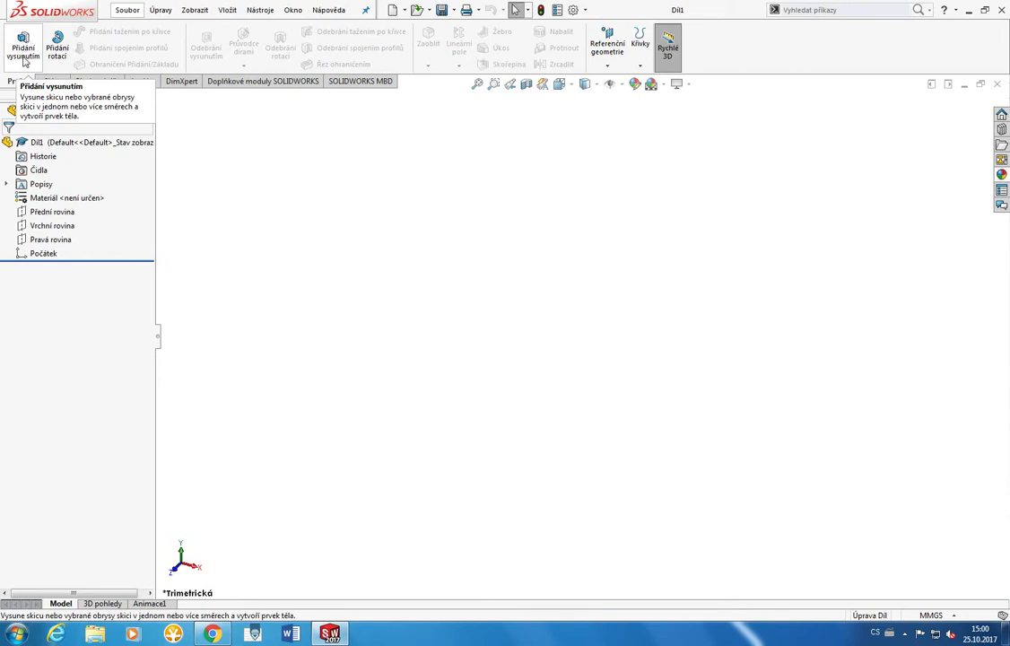
Step: Start an Extruded Boss/Base and pick the Front Plane (Přední rovina) as its sketch plane
left_click(24, 60)
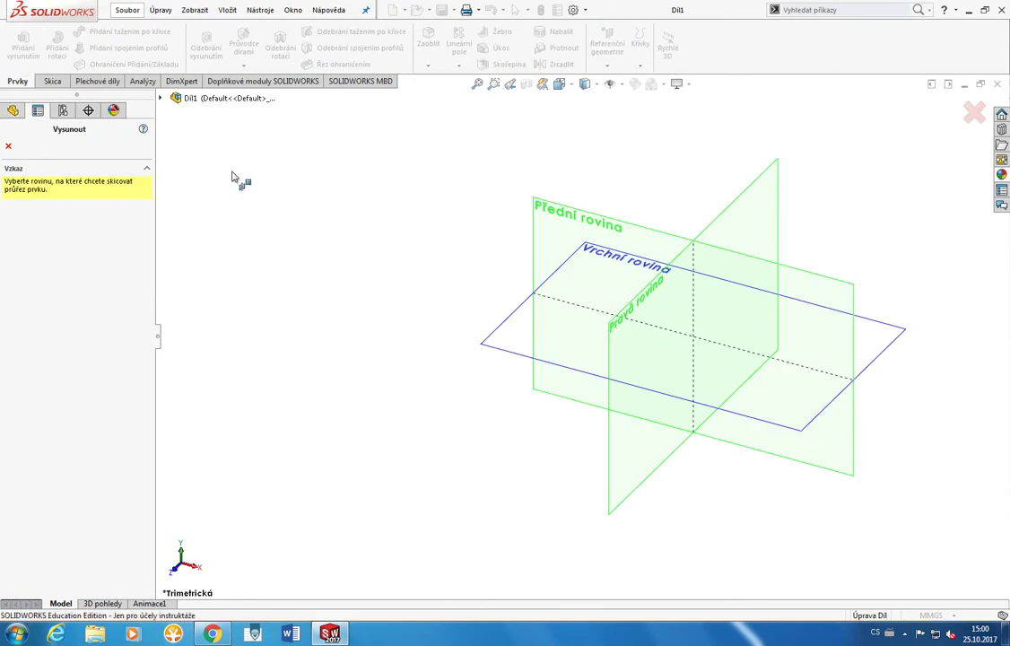
left_click(517, 226)
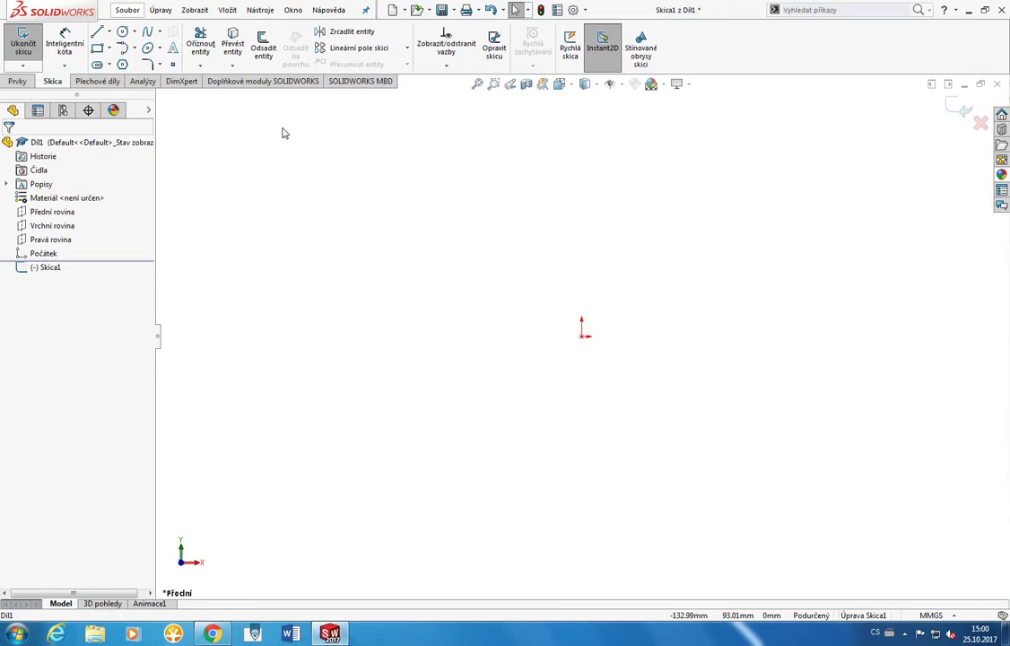
Step: Draw a circle centred on the origin and dimension its diameter to 400 mm
left_click(123, 31)
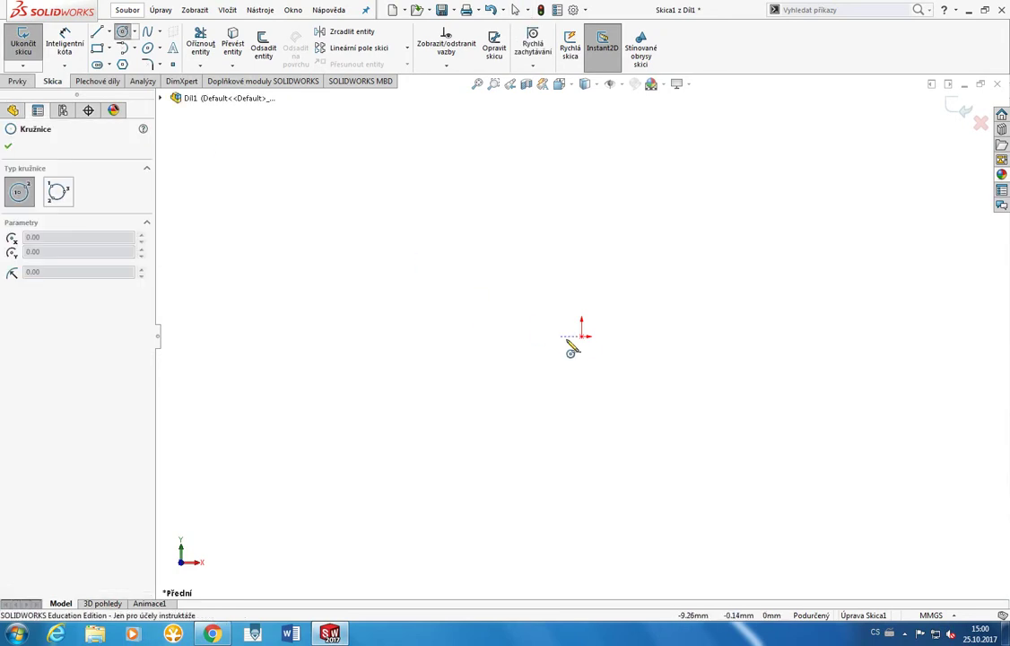
left_click(582, 334)
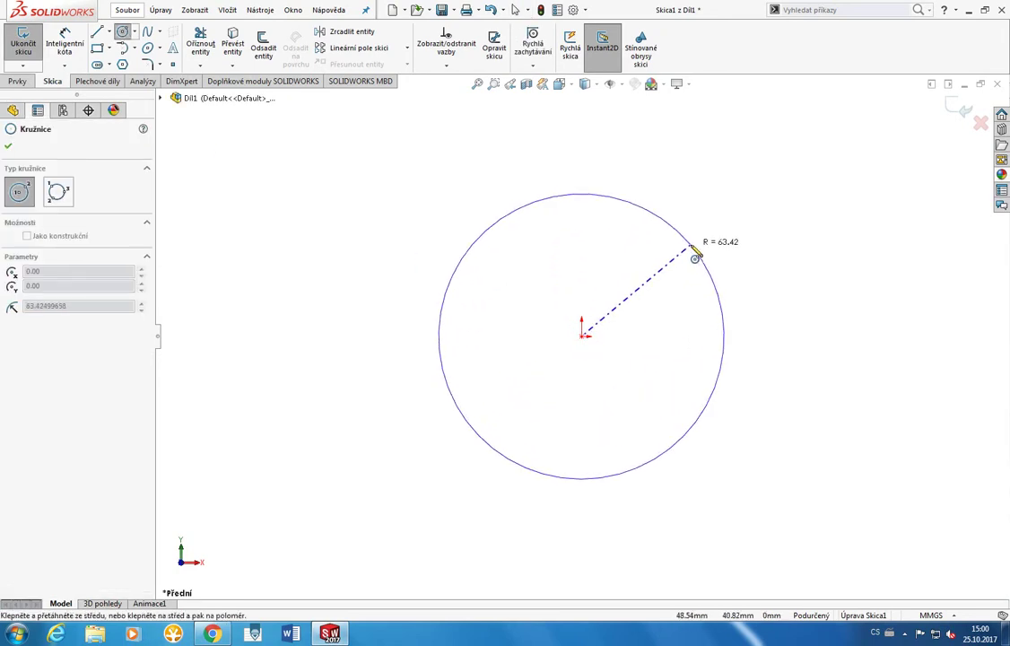
left_click(693, 255)
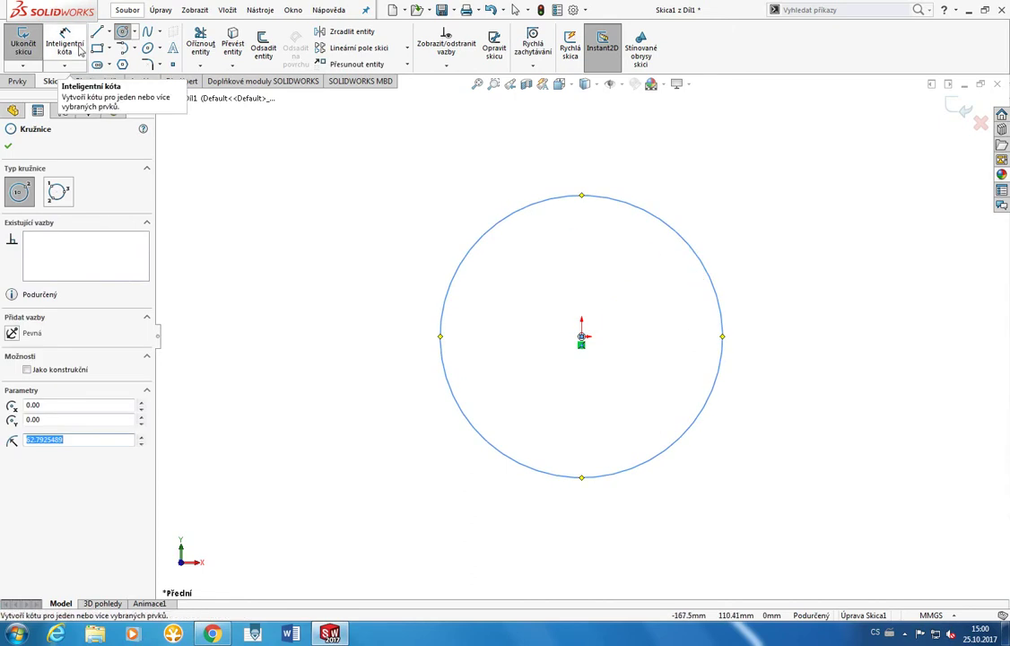
left_click(71, 45)
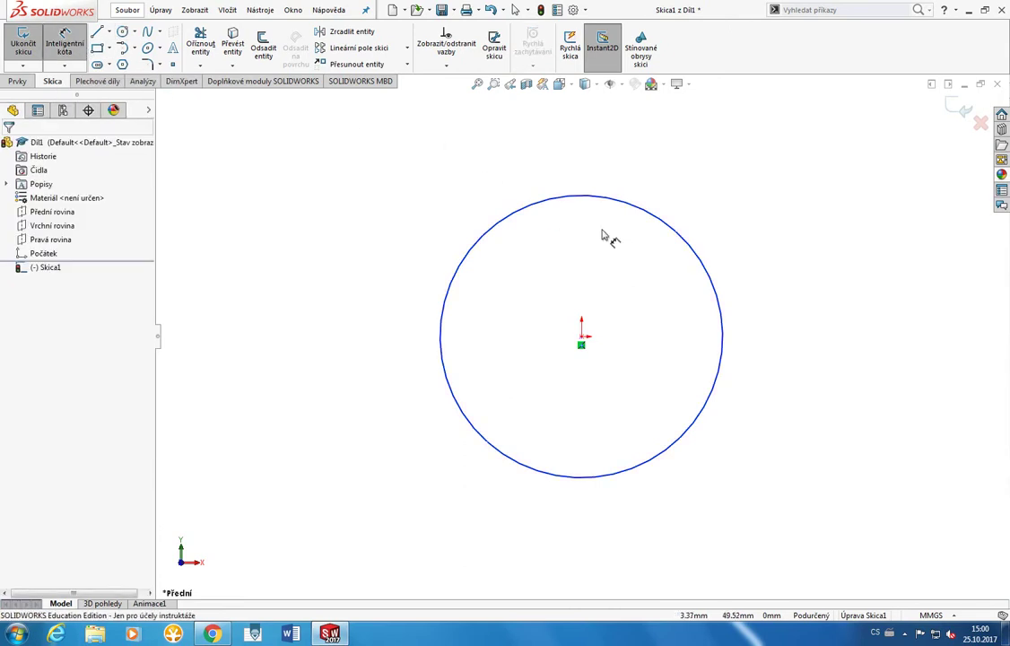
left_click(654, 215)
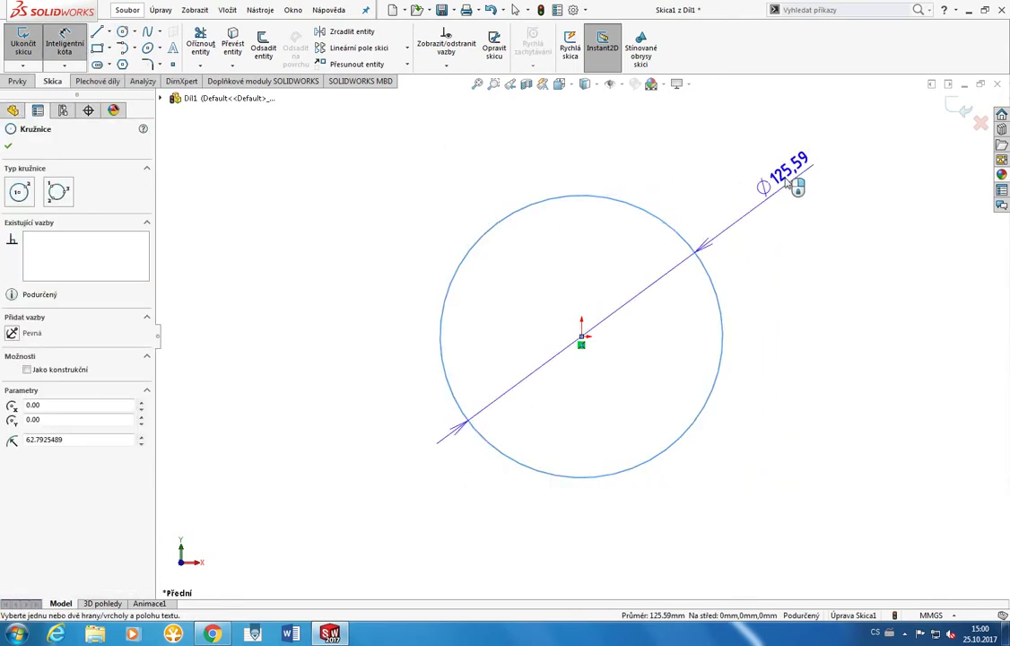
left_click(787, 182)
type("400")
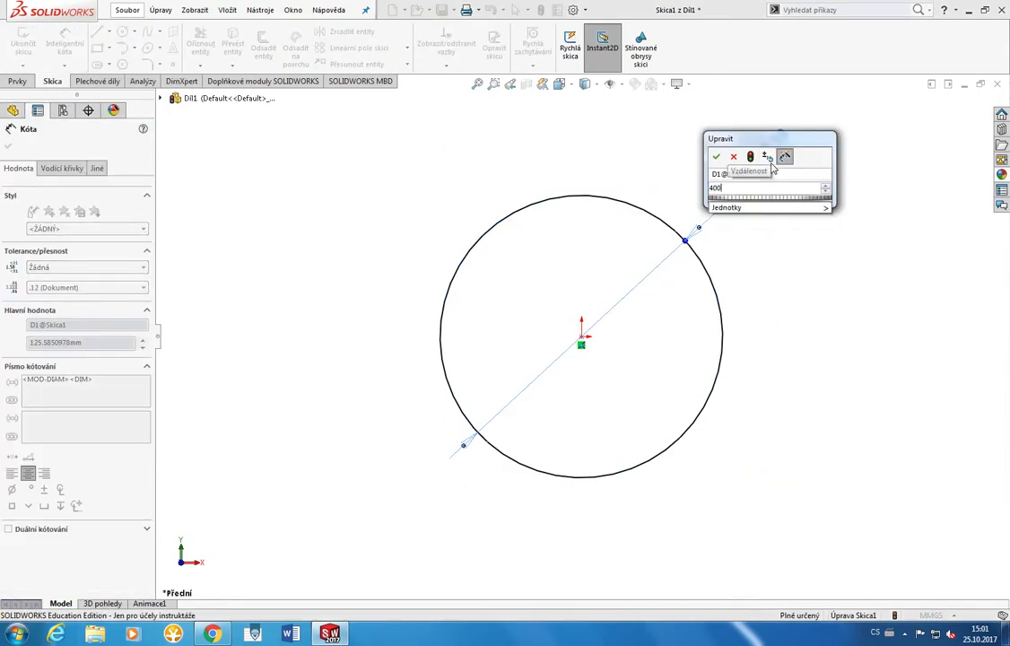
key("Return")
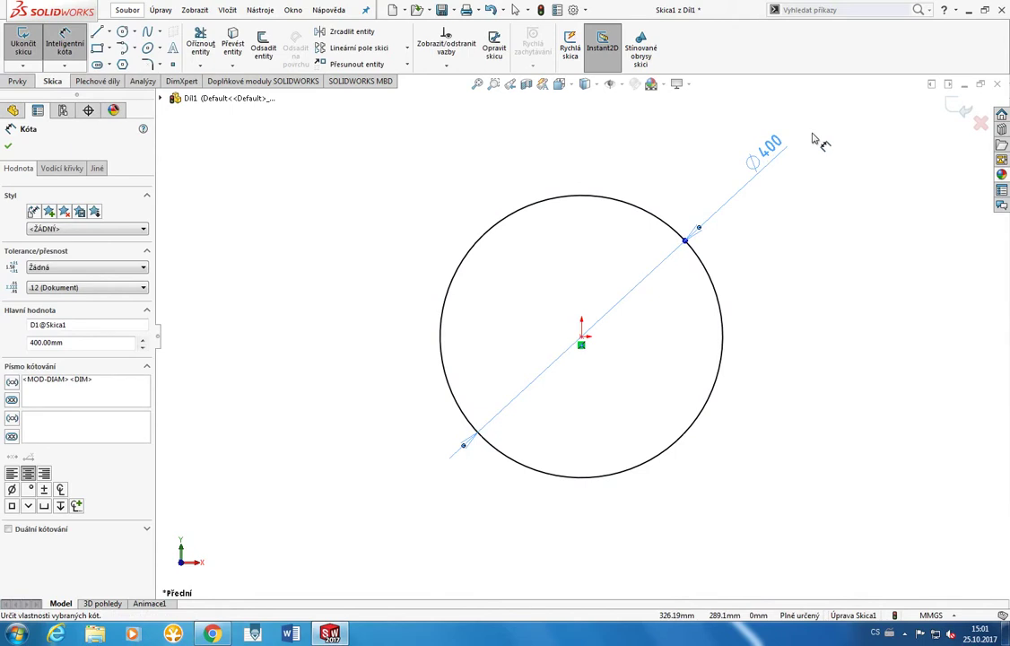
left_click(15, 82)
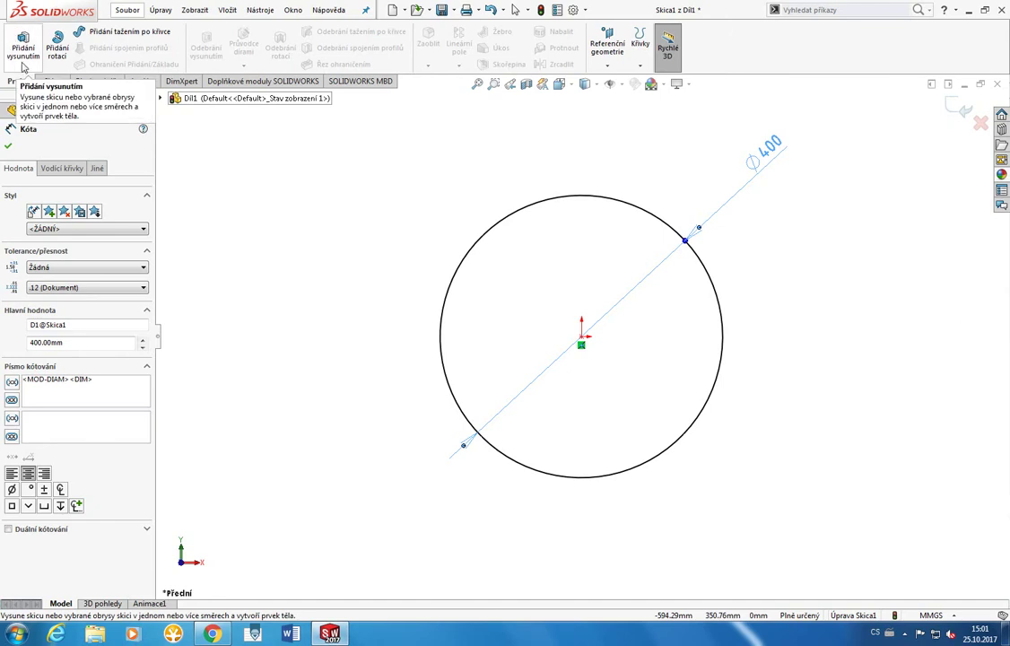
Step: Extrude the 400 mm circle 50 mm blind into a disc, then orbit to view it
left_click(24, 49)
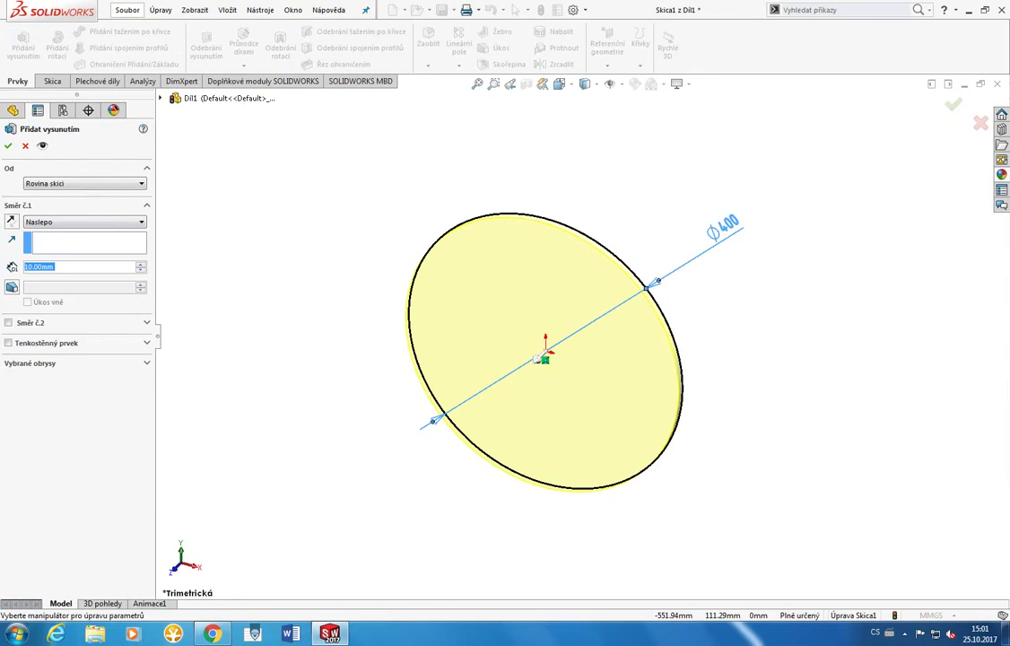
type("50")
left_click(8, 145)
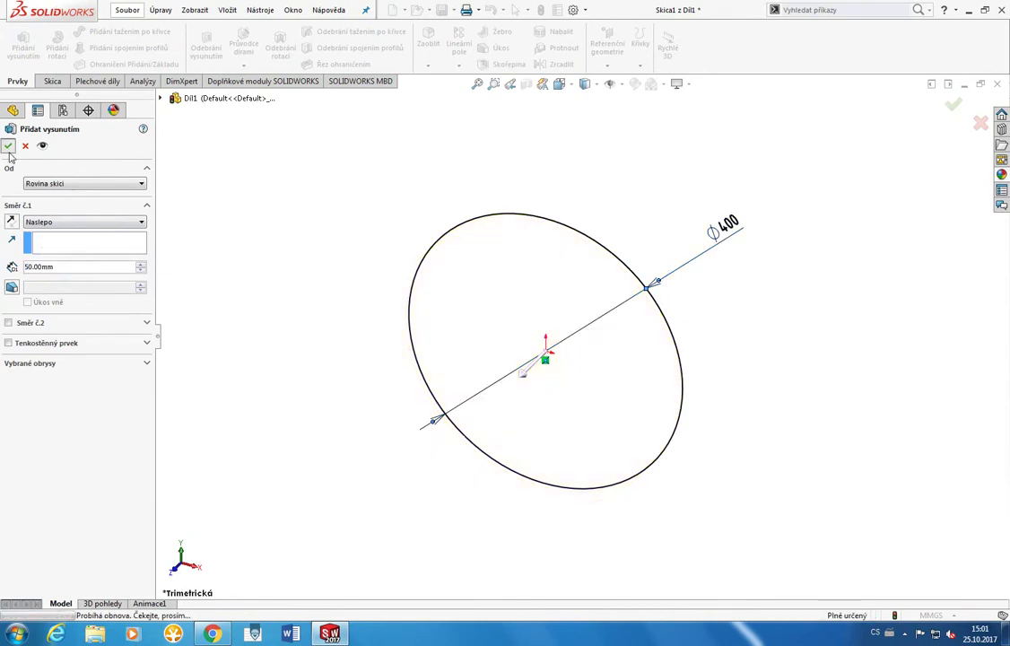
mouse_move(255, 289)
middle_mouse_down()
mouse_move(377, 372)
mouse_move(414, 144)
mouse_move(410, 162)
middle_mouse_up()
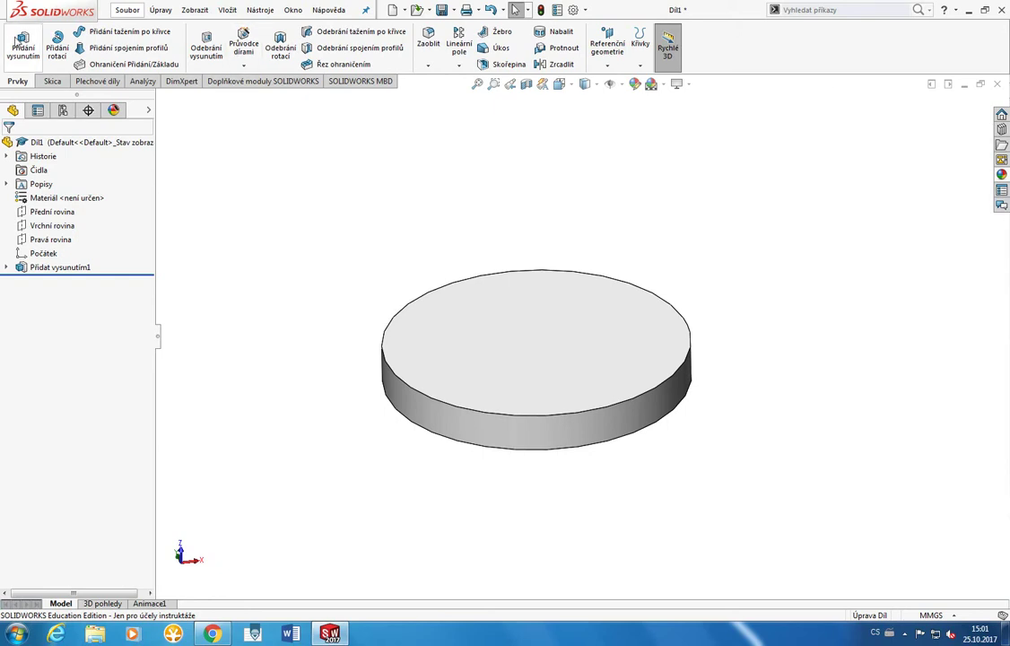
Step: Open a sketch on the disc's top face and draw a circle centred on the origin
left_click(18, 40)
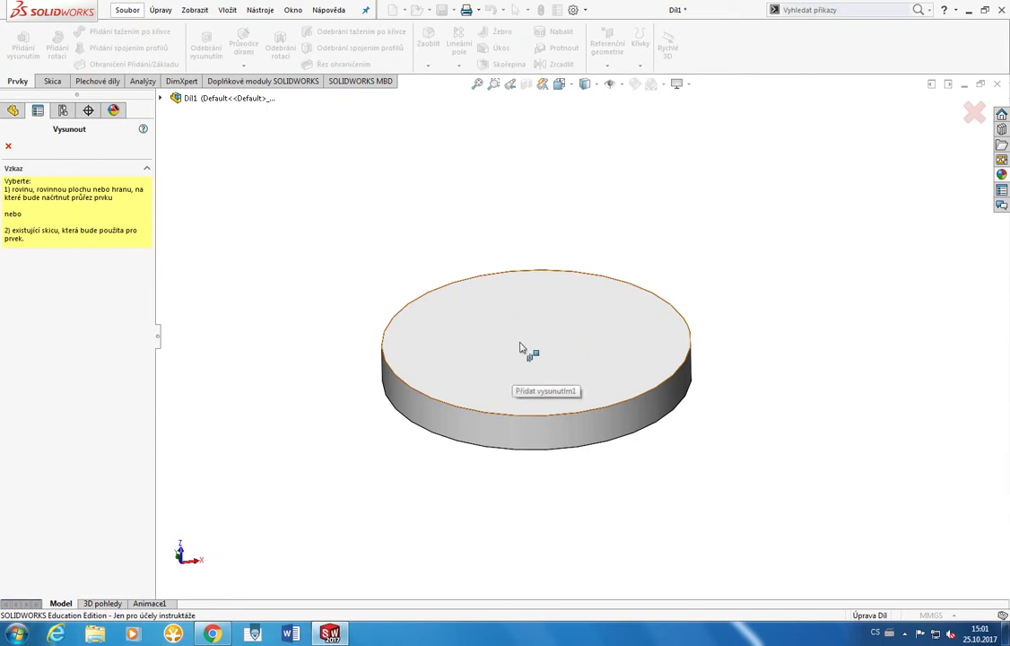
left_click(530, 348)
key("c")
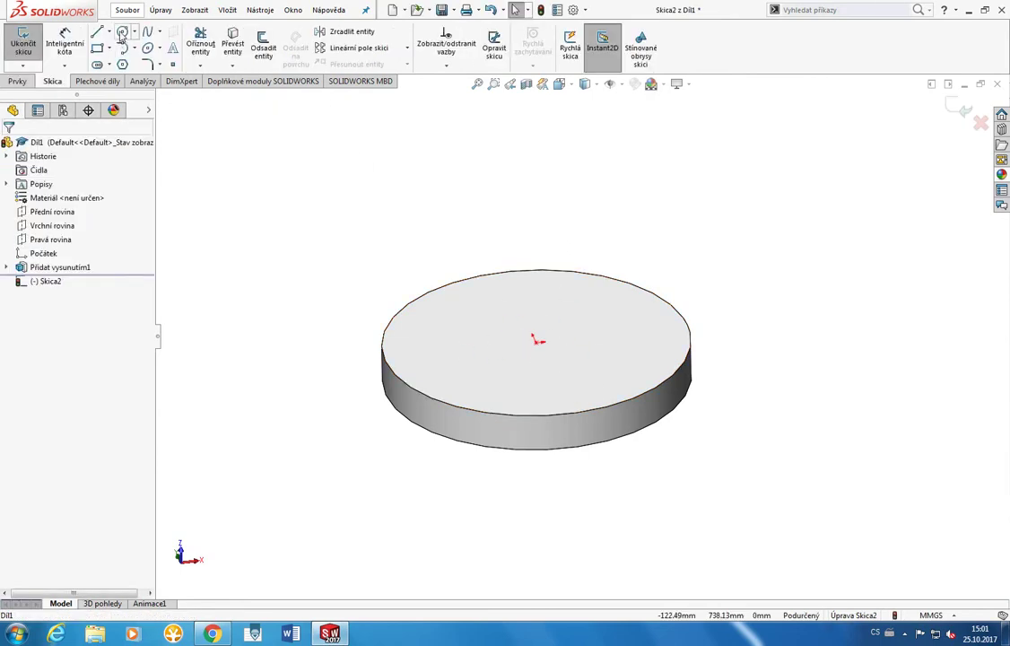
left_click(536, 344)
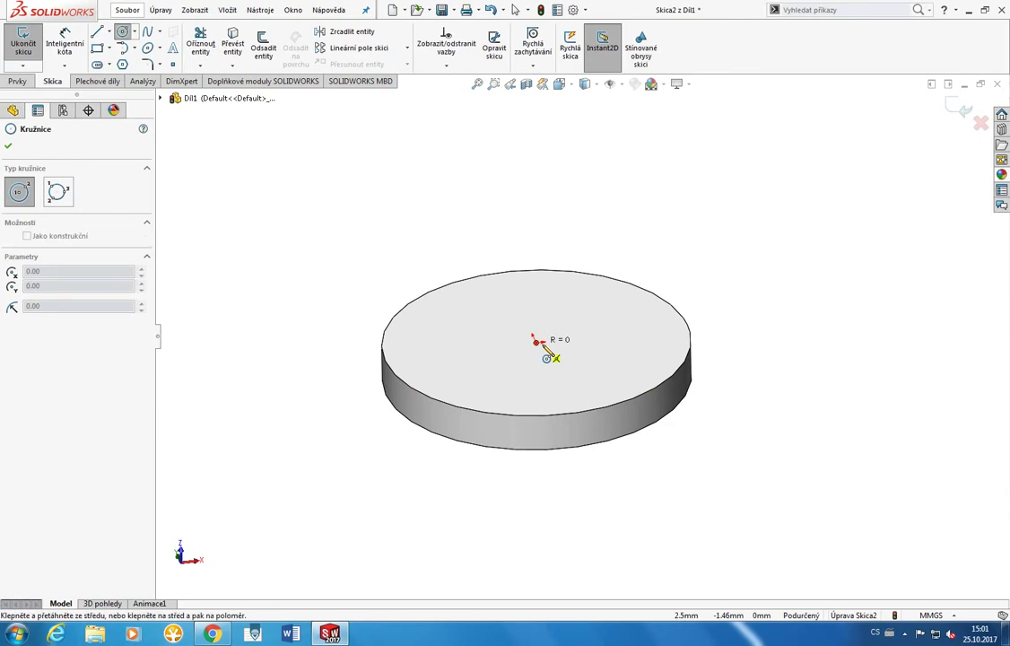
left_click(603, 381)
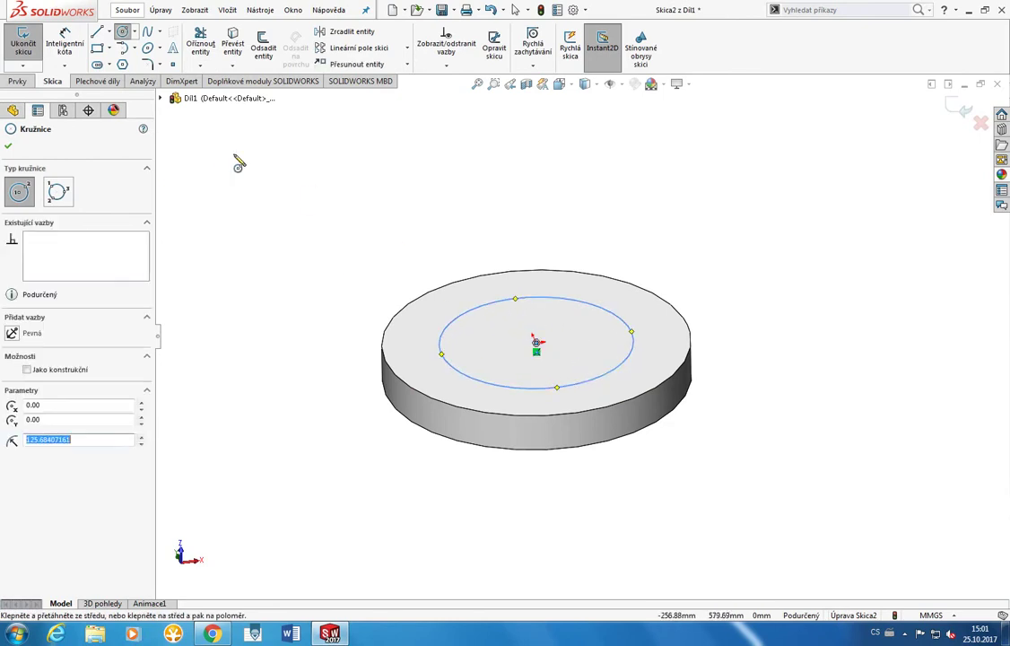
left_click(72, 47)
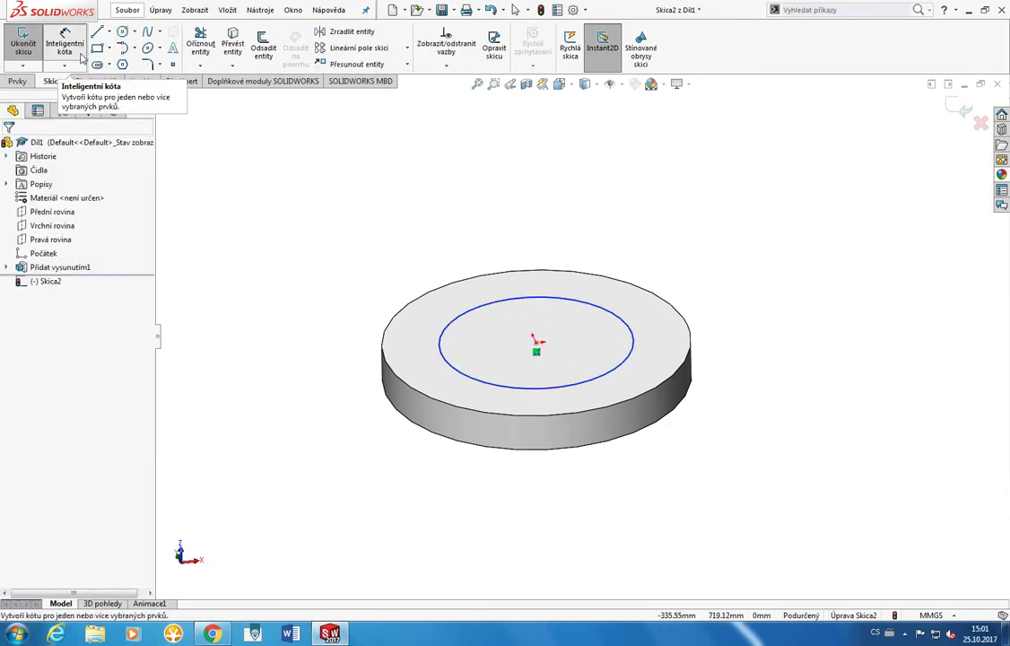
Step: Dimension the inner circle's diameter to 200 mm
left_click(79, 54)
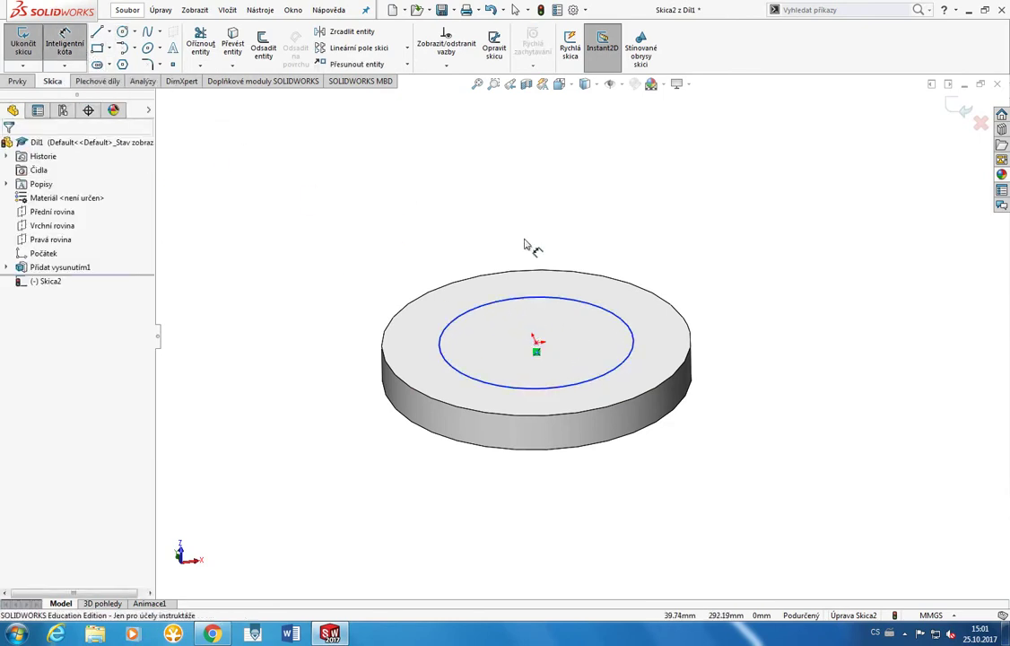
left_click(581, 298)
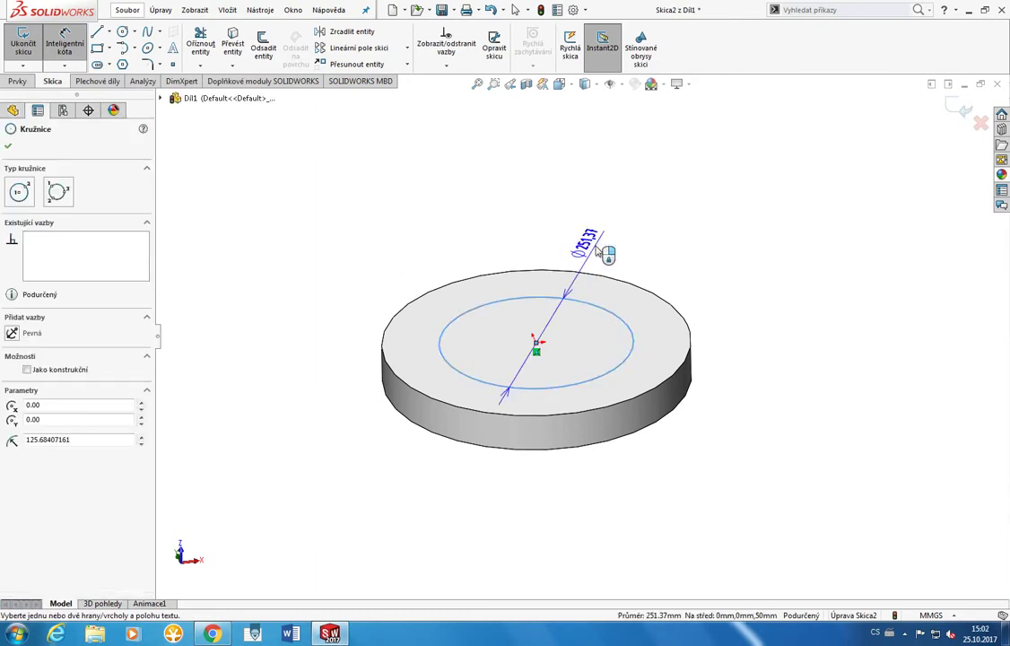
left_click(601, 250)
type("200")
key("Return")
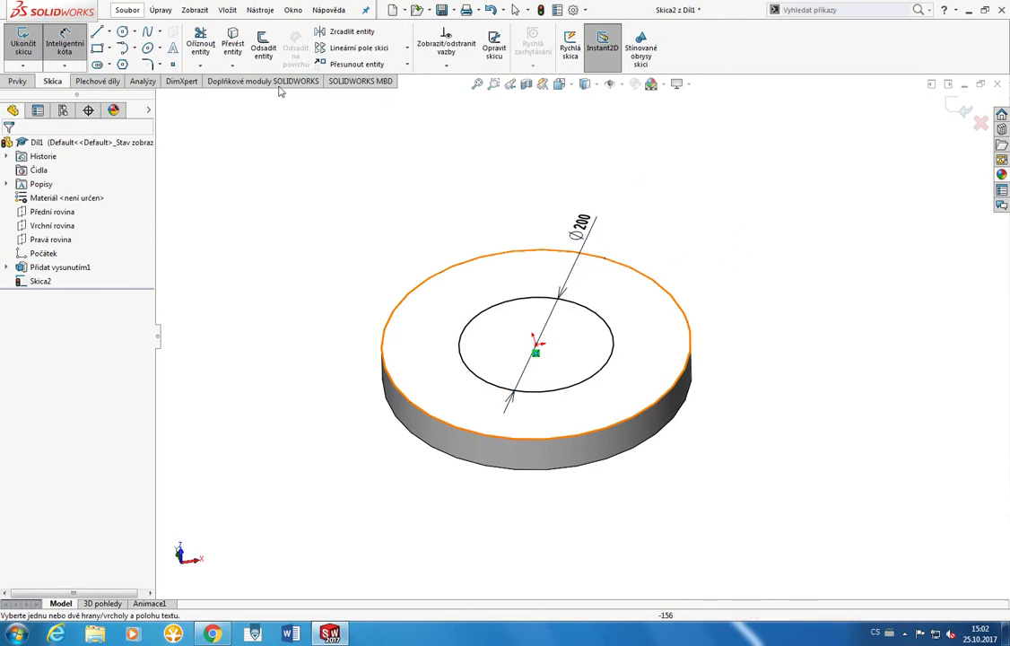
Step: Extrude the 200 mm circle 30 mm as a boss merged onto the disc
left_click(18, 81)
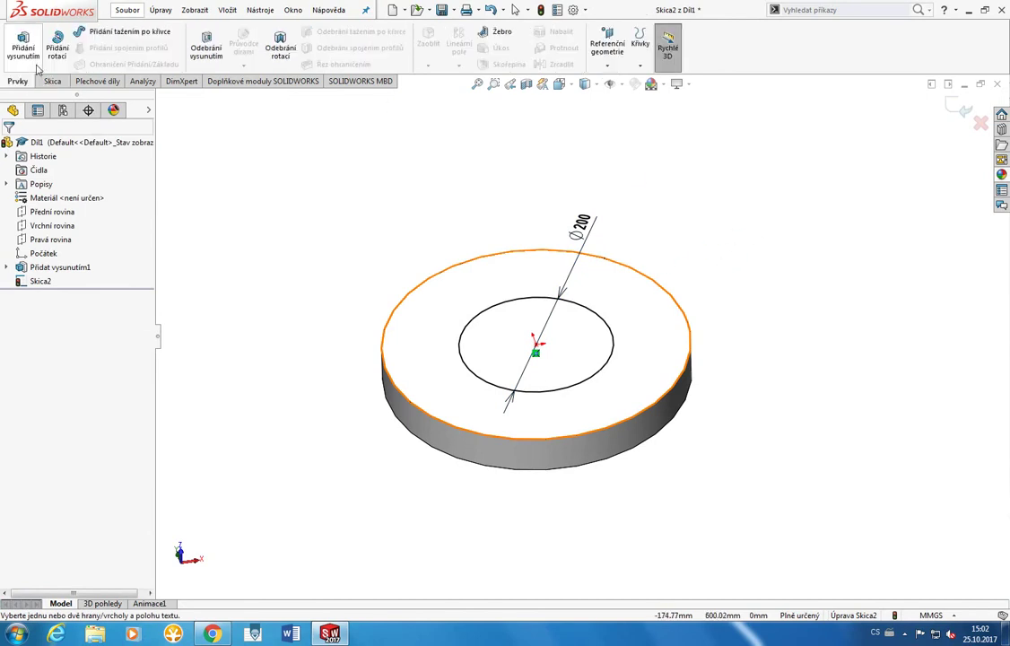
left_click(34, 60)
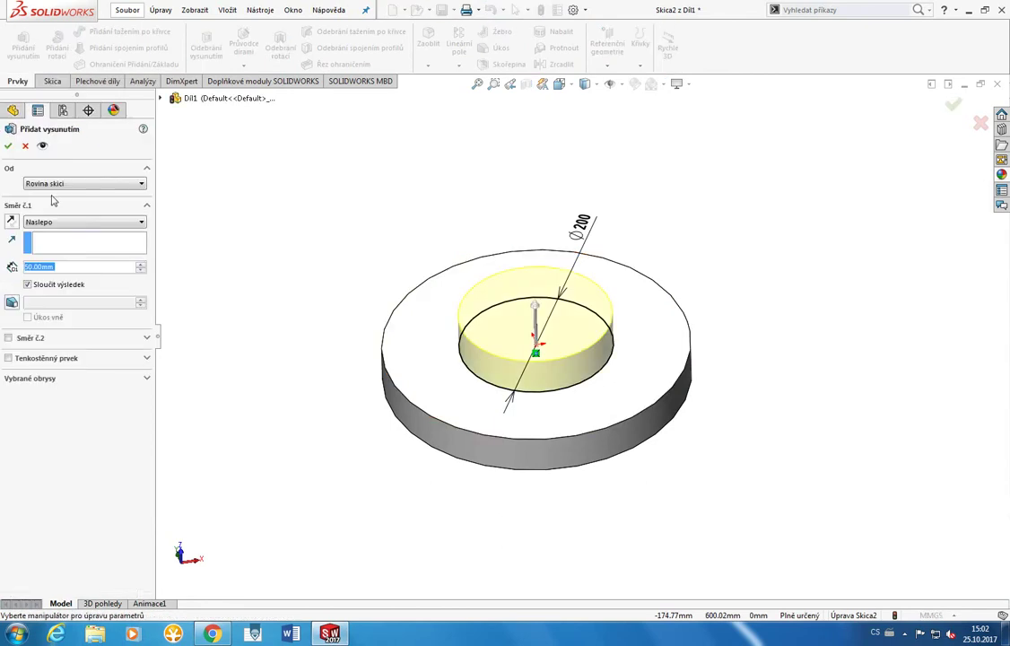
type("30")
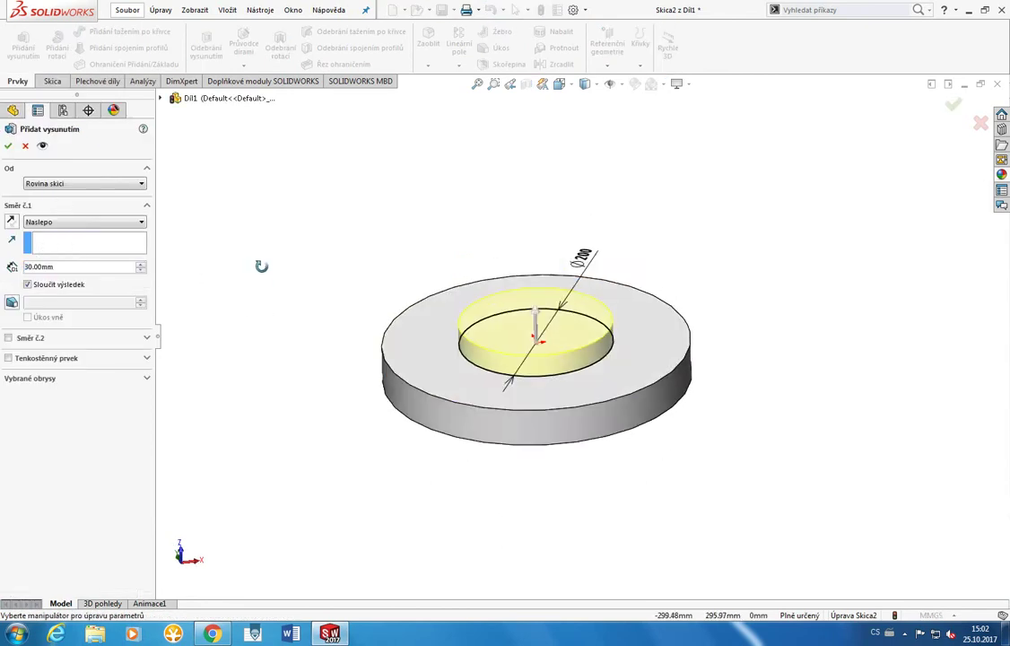
middle_click_drag(264, 265, 51, 171)
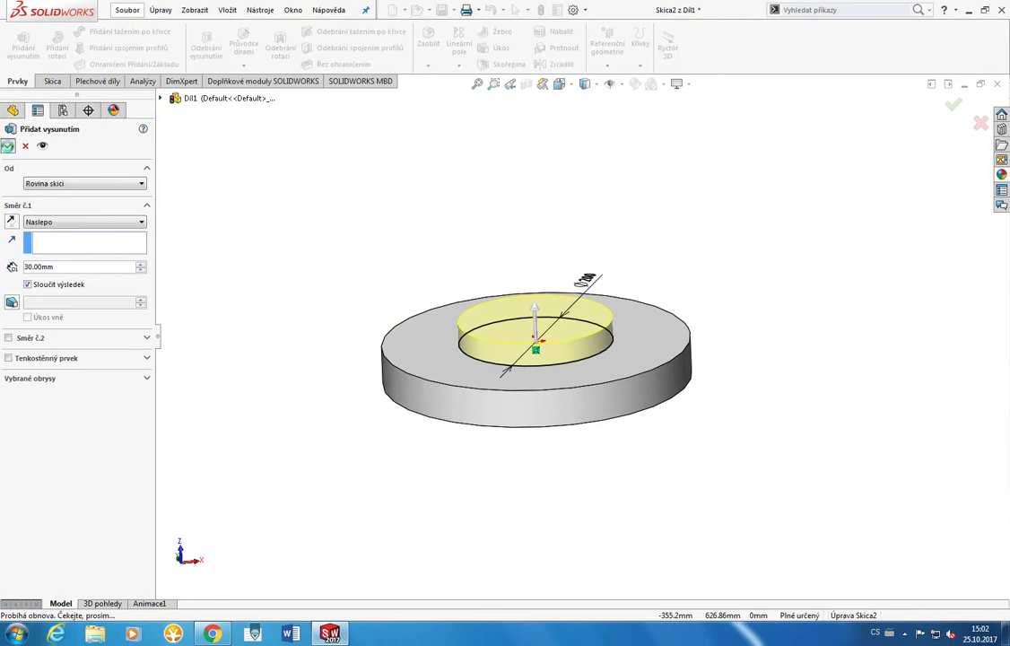
left_click(8, 145)
left_click(383, 309)
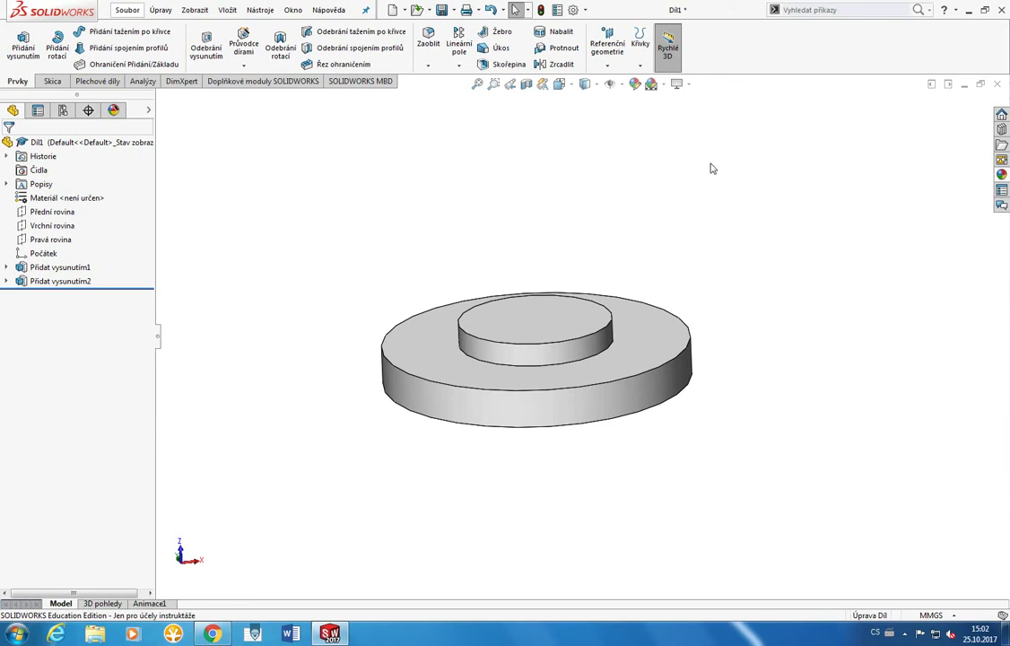
Step: Chamfer the boss's top edge with a 1 mm distance at 45°, creating Zkosení1
left_click(428, 66)
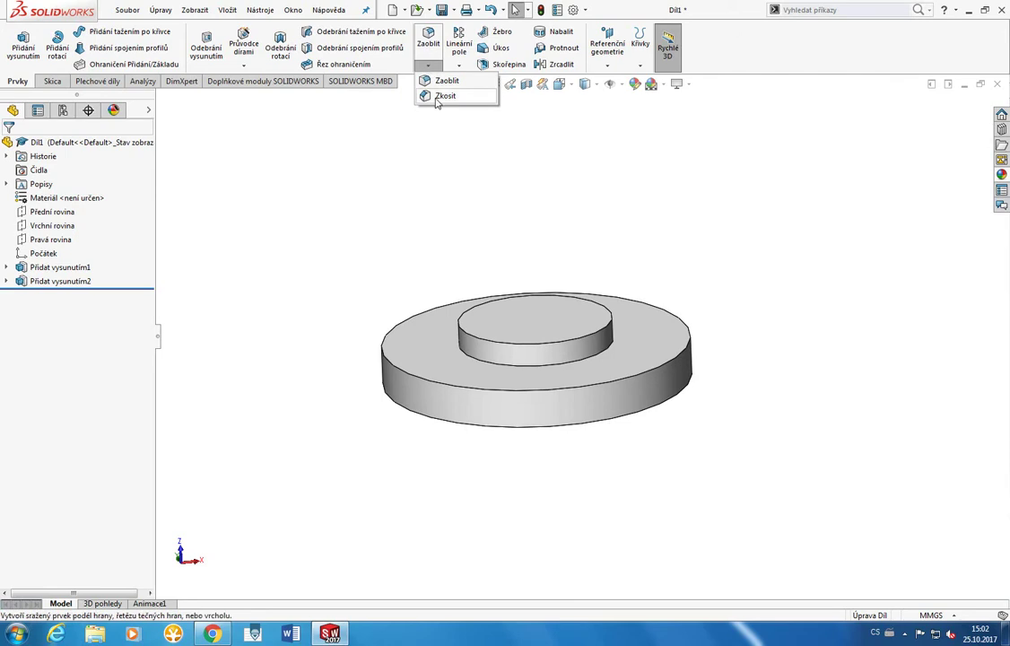
left_click(438, 99)
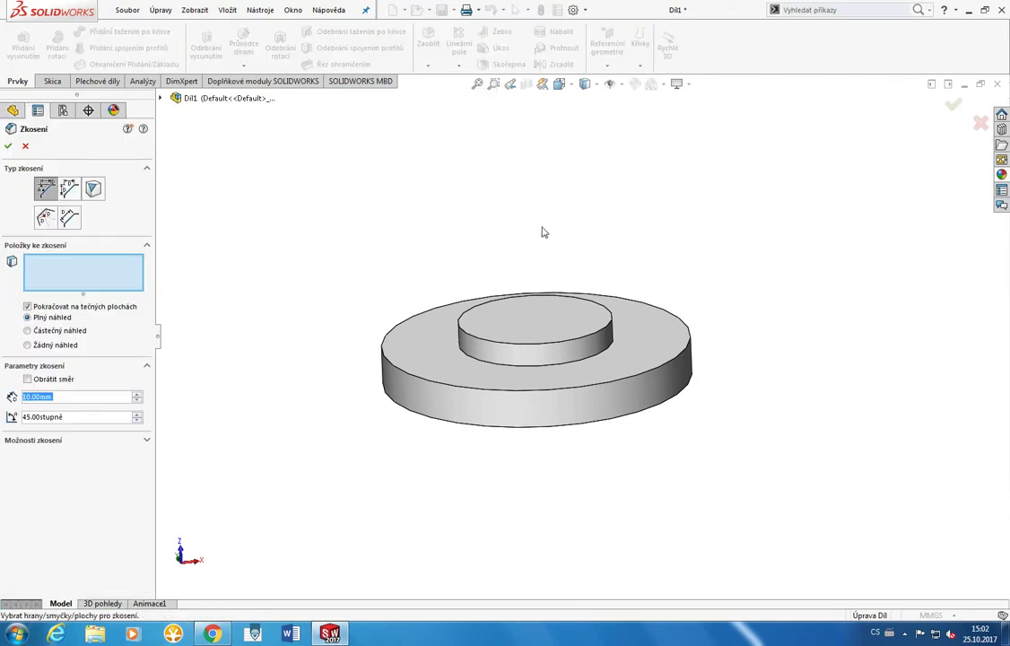
middle_click_drag(541, 230, 547, 267)
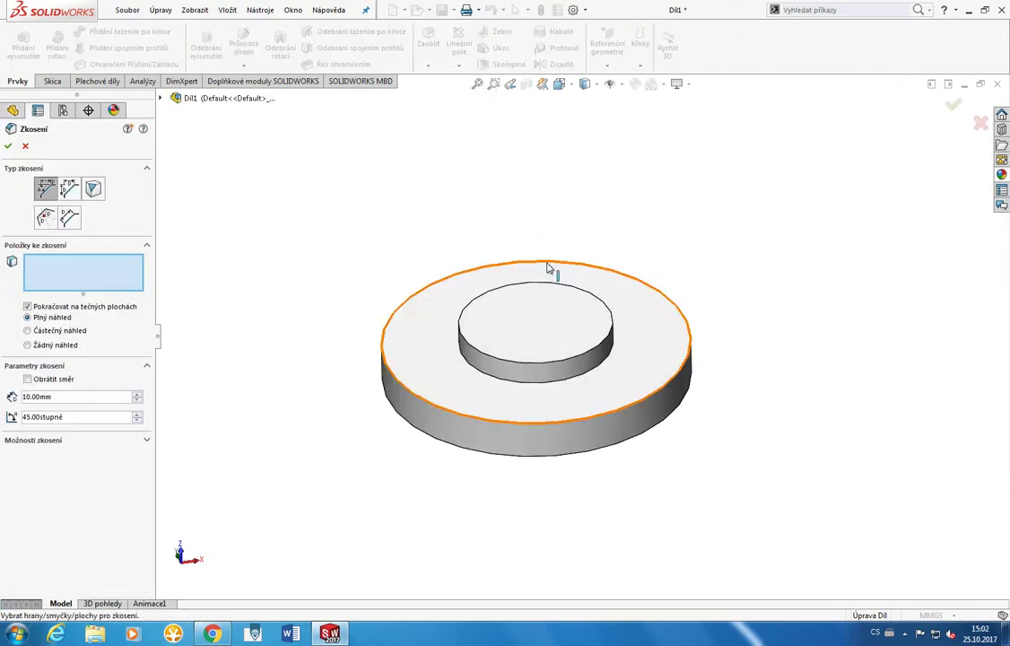
left_click(573, 364)
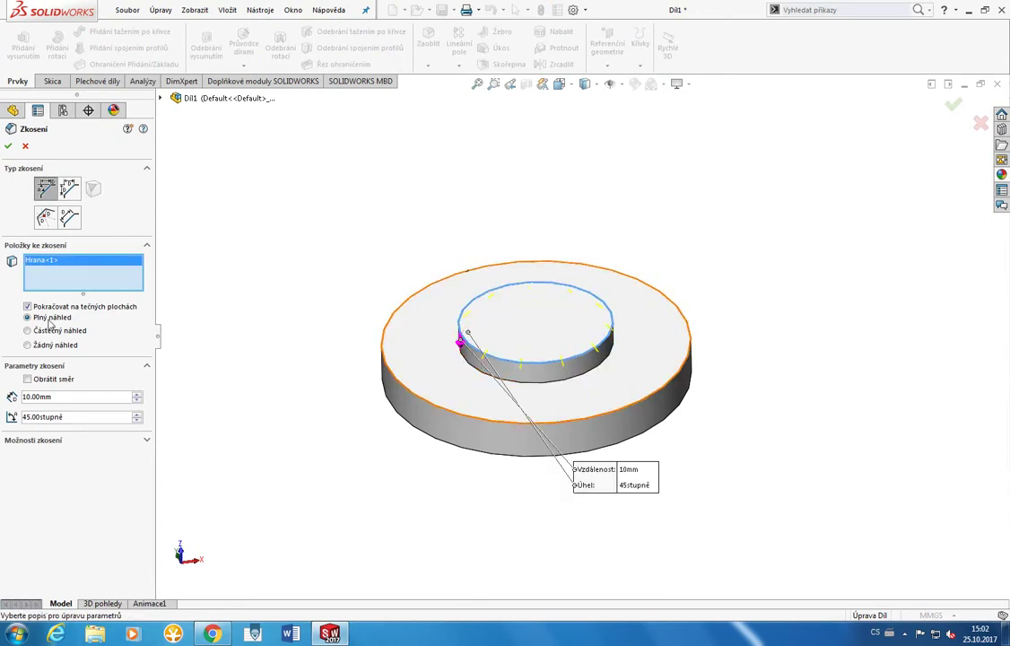
type("1")
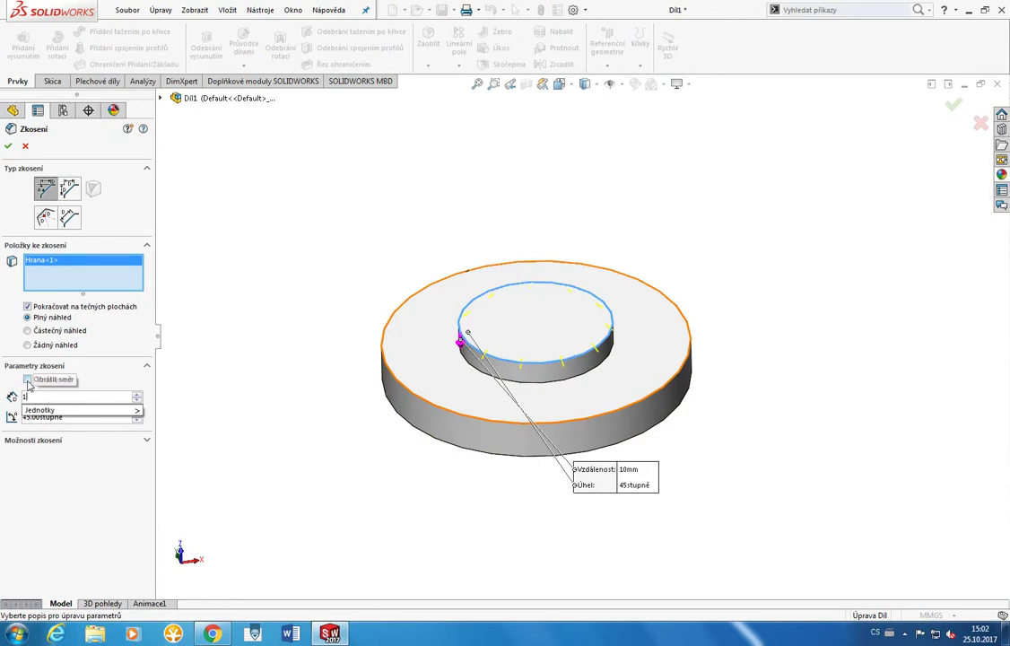
key("Return")
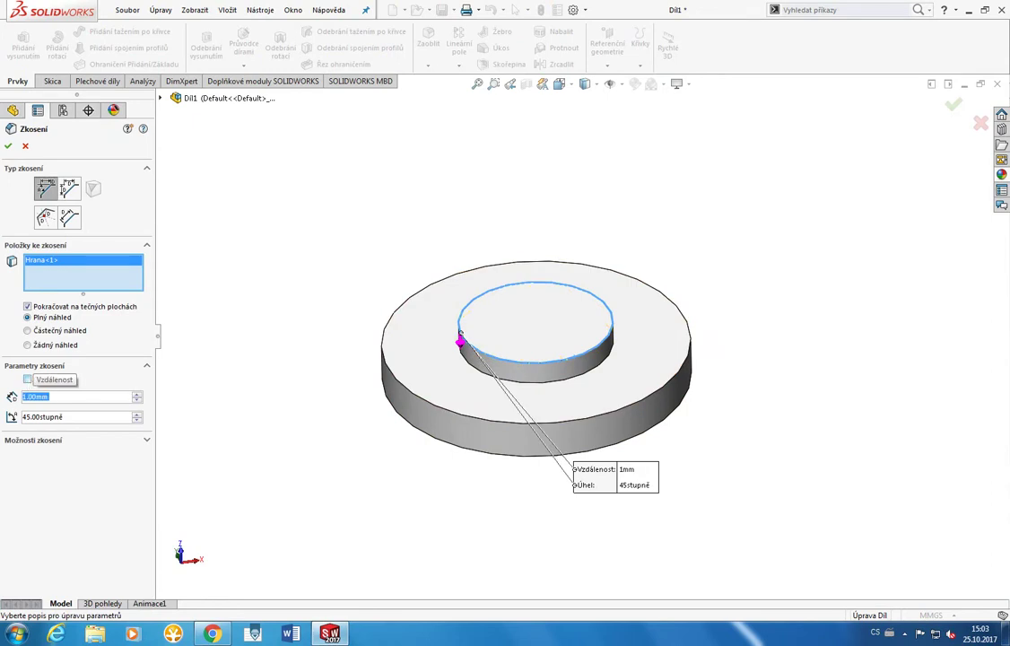
left_click(8, 145)
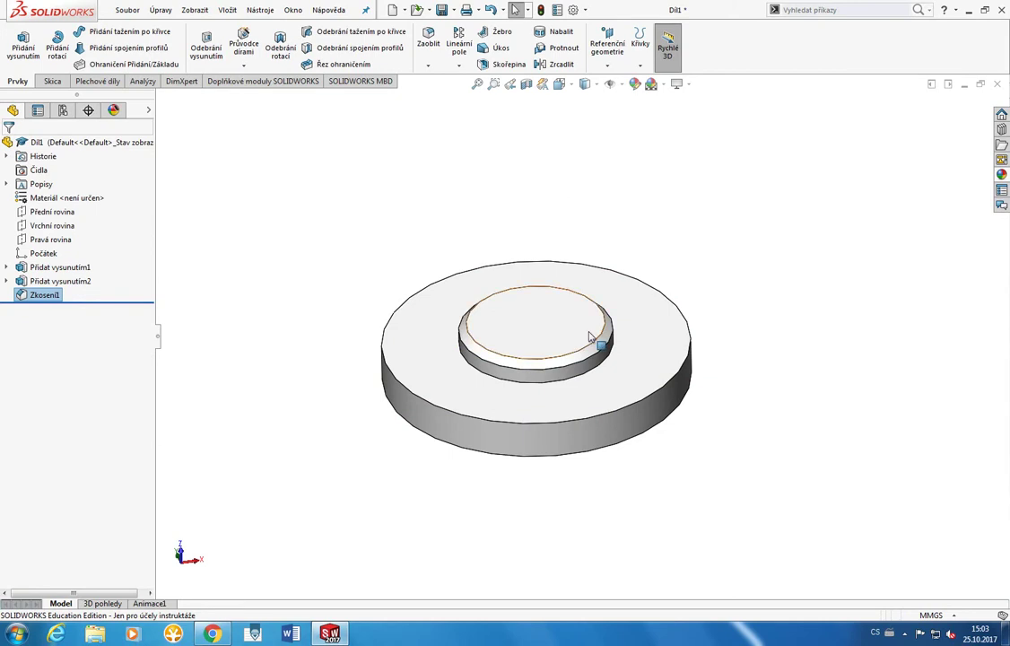
Step: Orbit to a low side view and inspect the base disc's top face
middle_click_drag(615, 401, 610, 329)
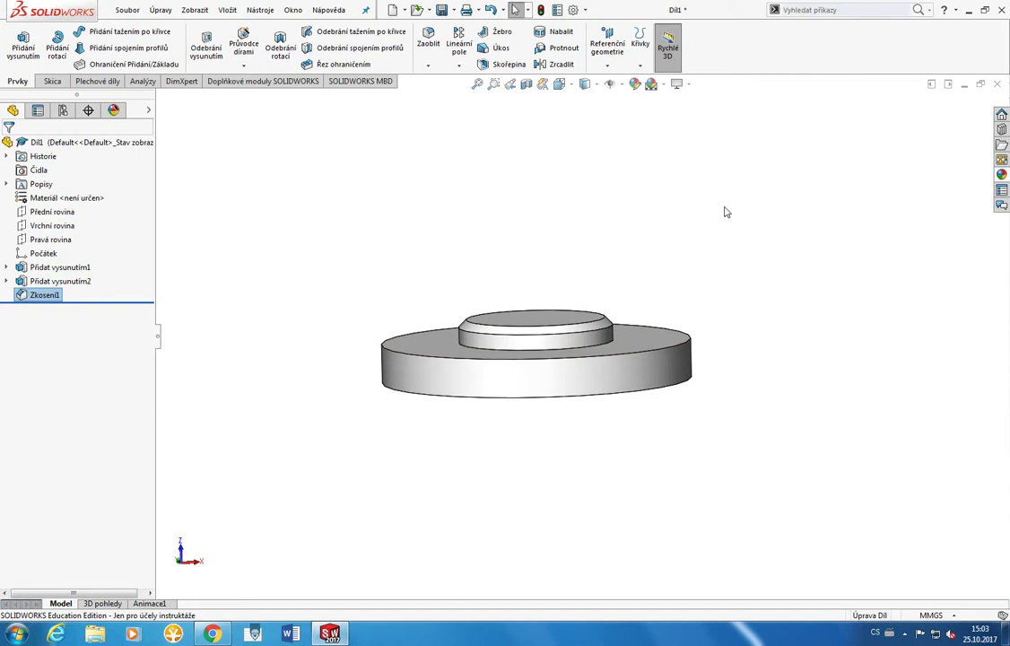
left_click(435, 352)
key("Escape")
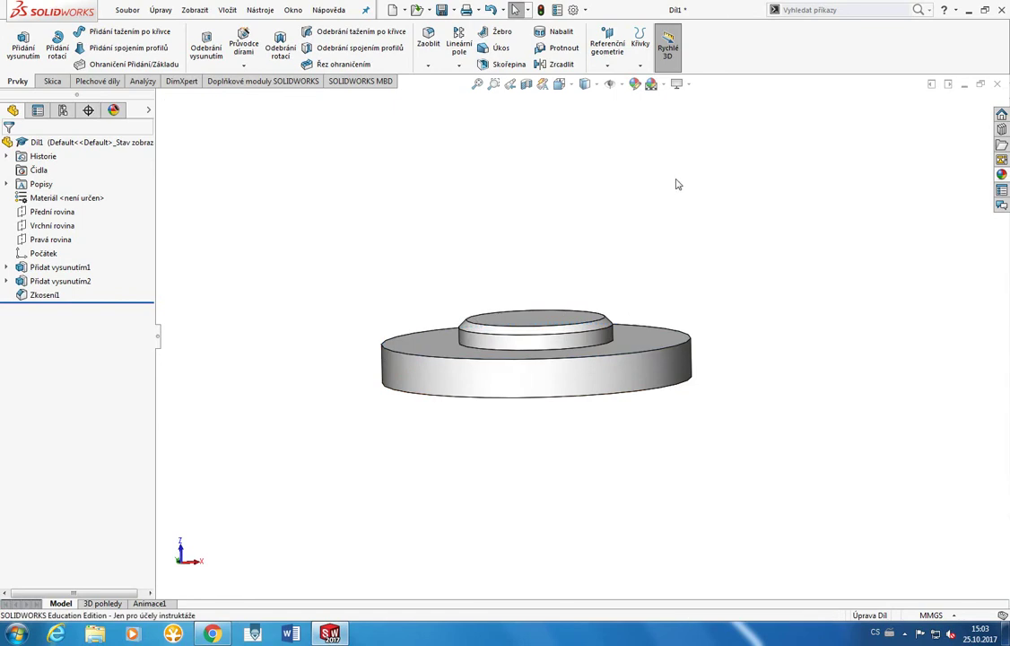
Step: Chamfer the base disc's outer top edge at 10 mm and 45°, then return to isometric view
left_click(428, 65)
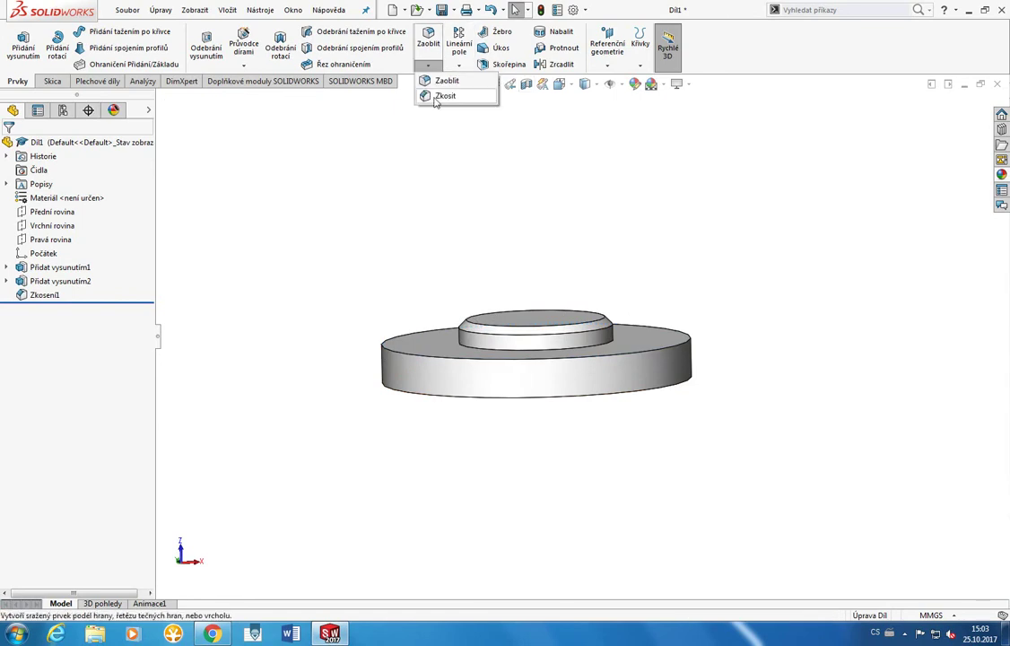
left_click(436, 96)
left_click(384, 346)
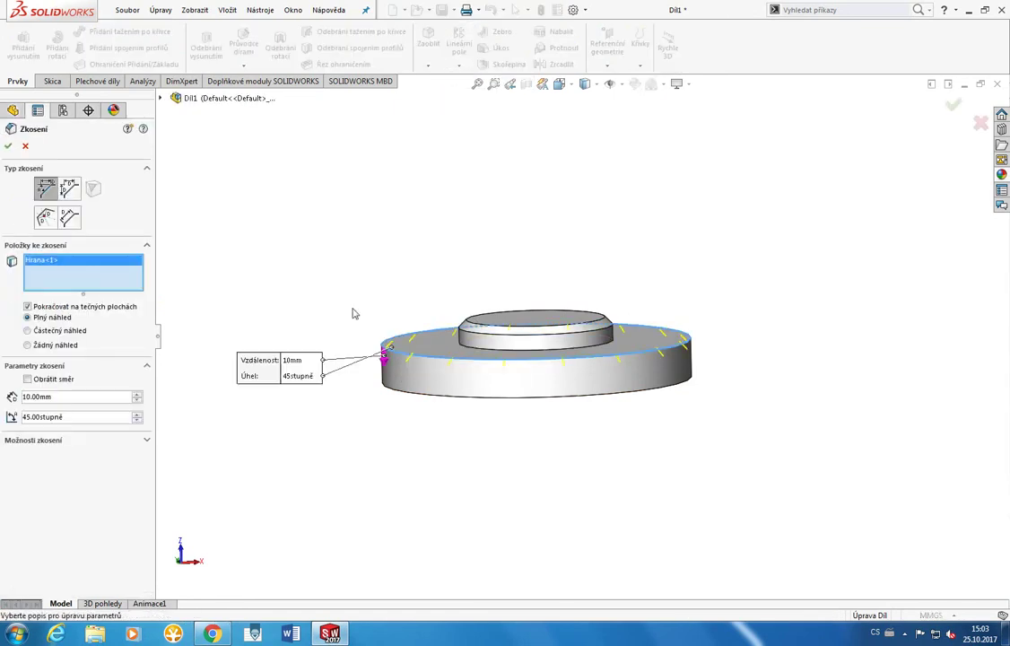
left_click(8, 145)
key("ctrl+7")
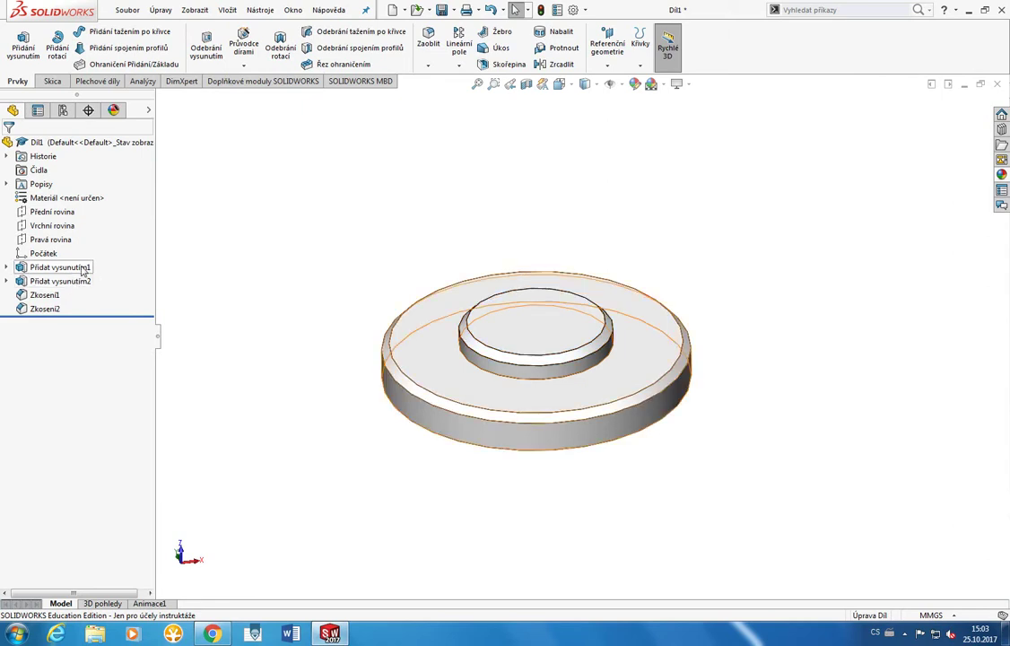
left_click(77, 268)
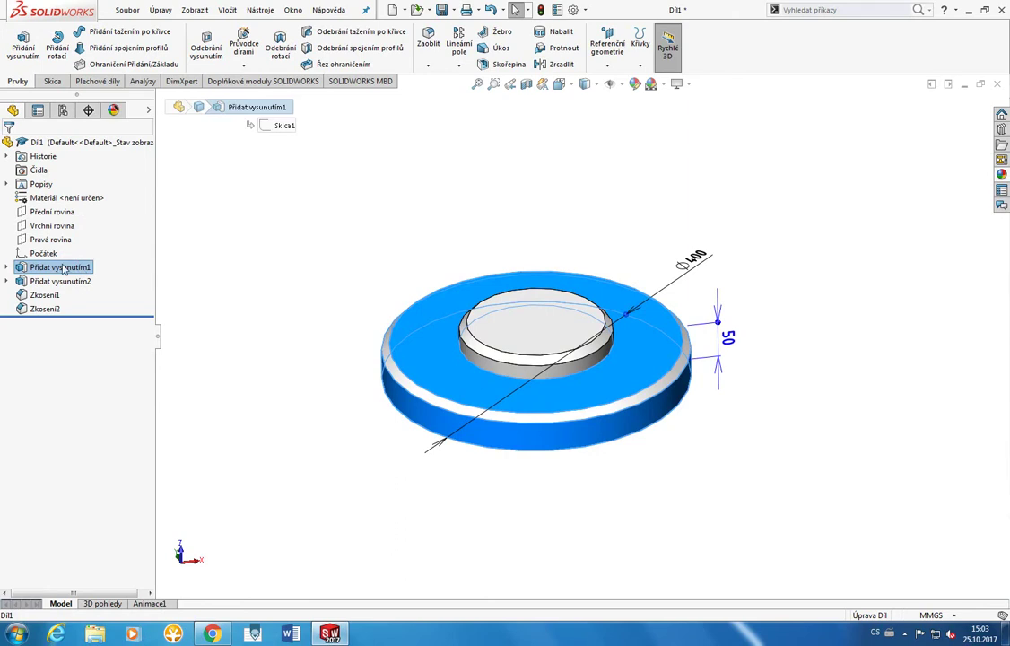
right_click(63, 271)
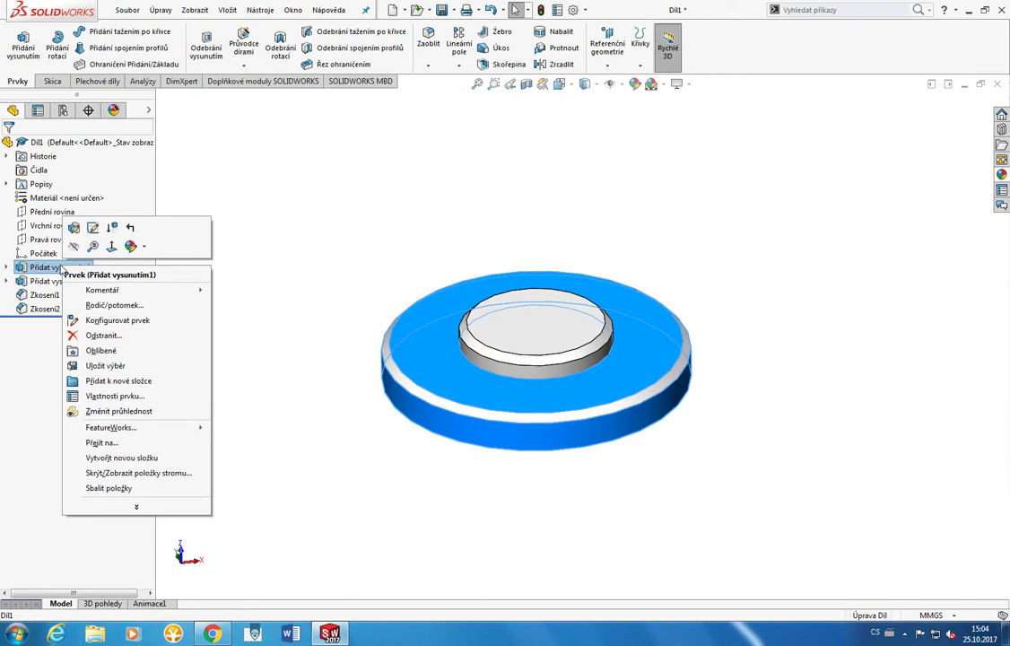
left_click(93, 227)
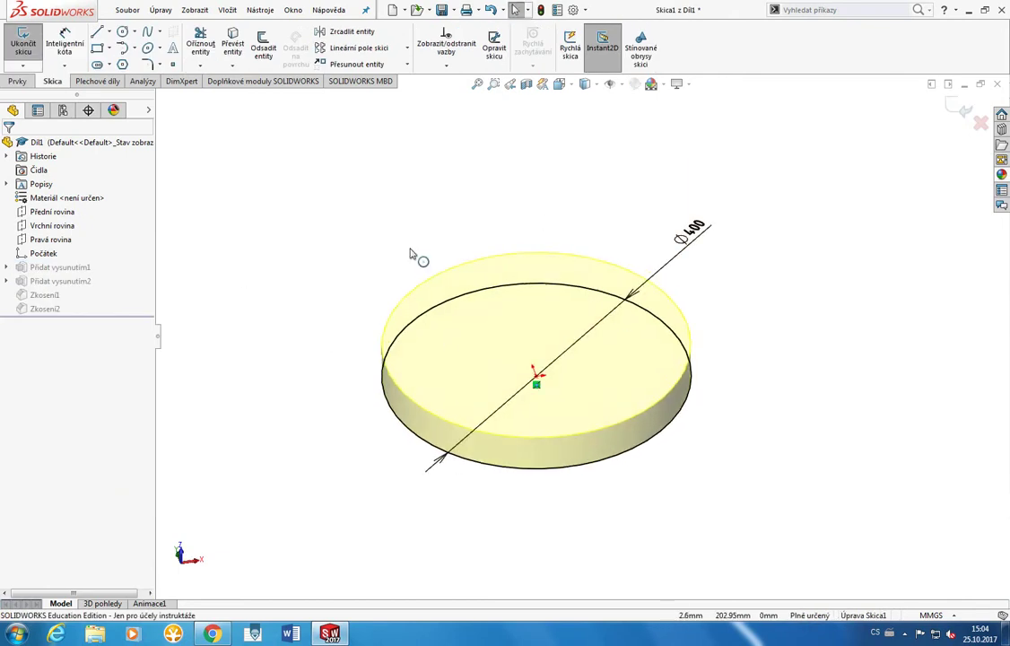
left_click(33, 56)
right_click(56, 267)
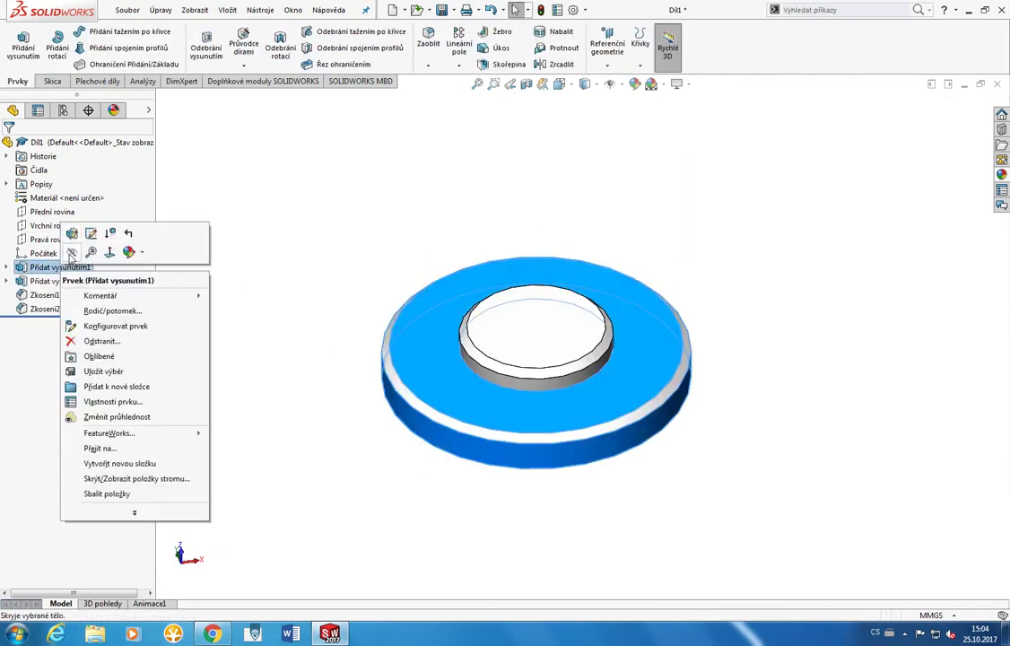
left_click(72, 234)
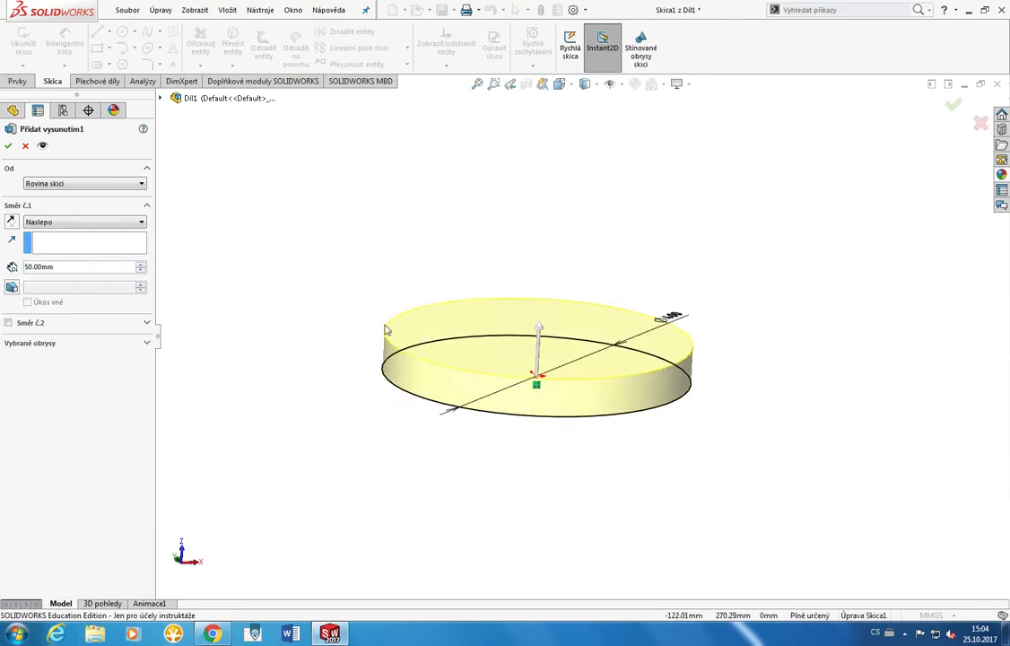
left_click(40, 266)
type("100")
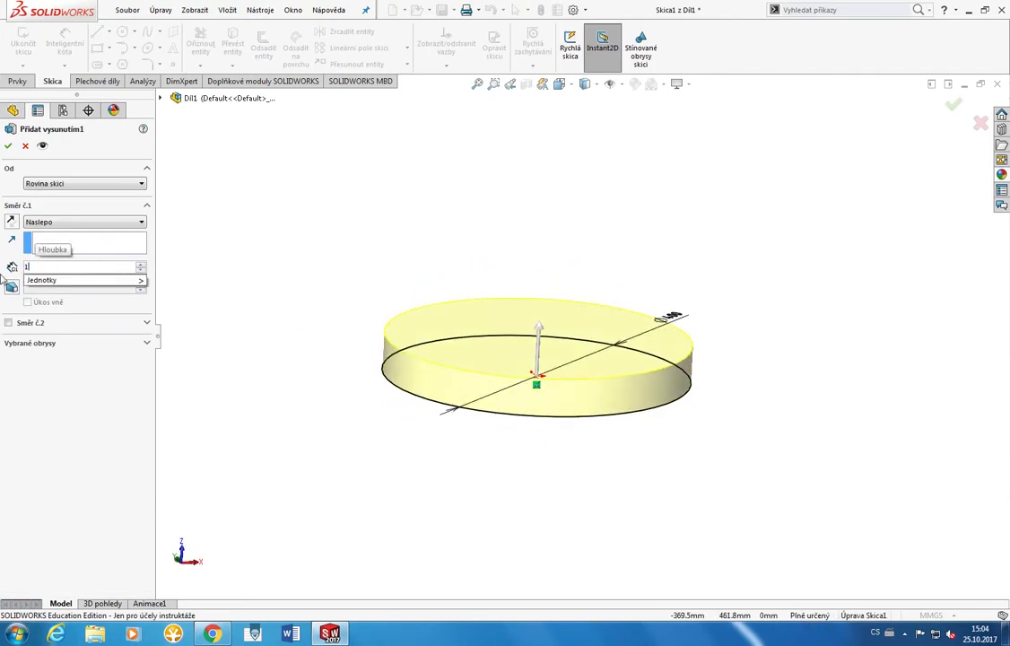
key("Return")
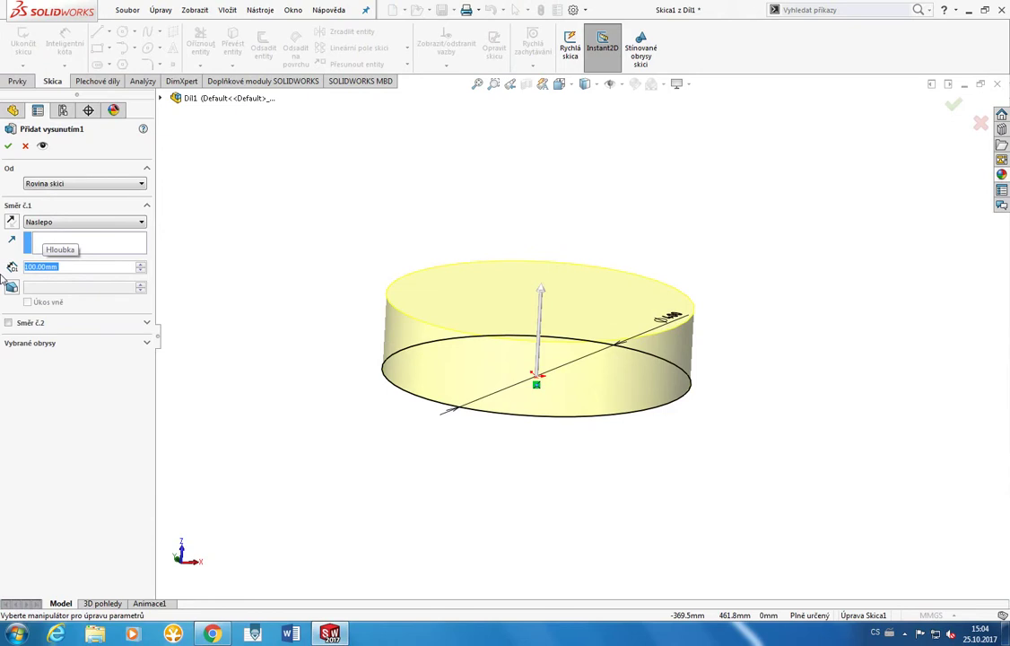
type("50")
key("Return")
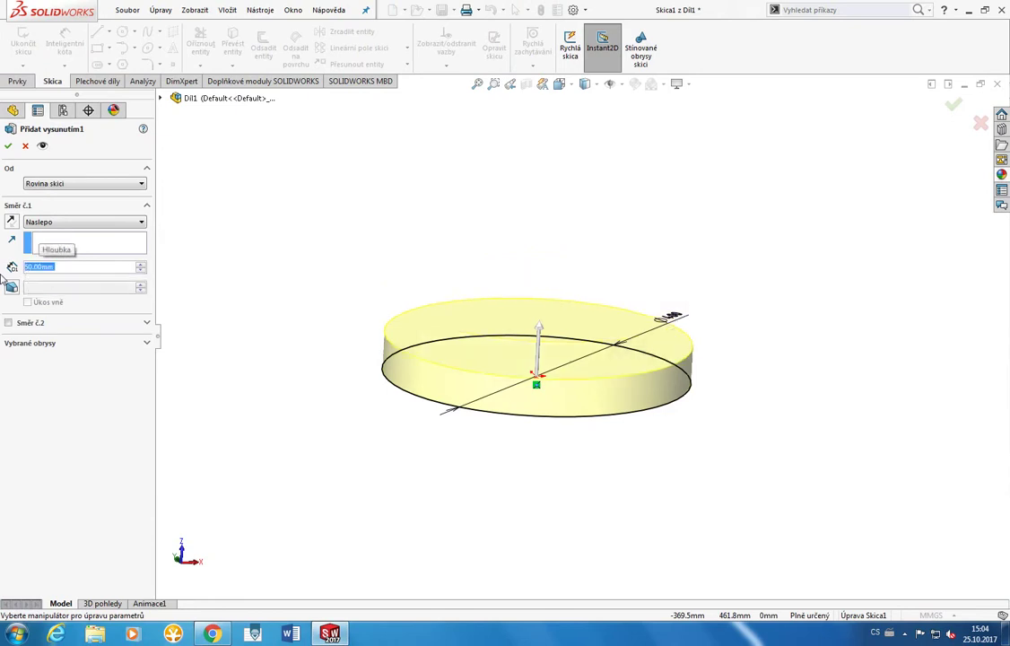
left_click(8, 145)
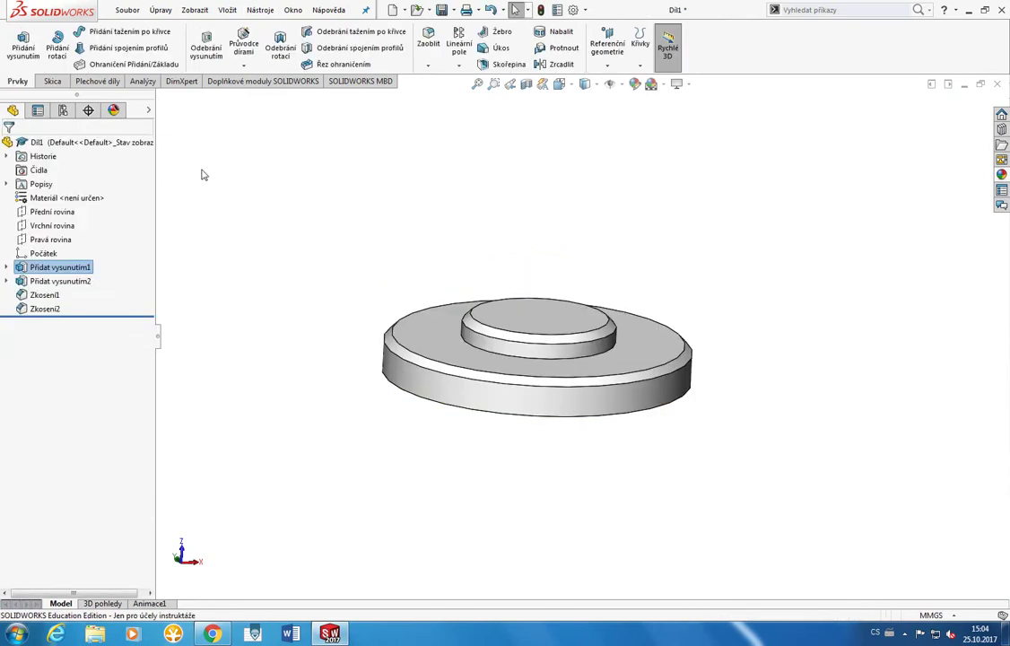
right_click(49, 295)
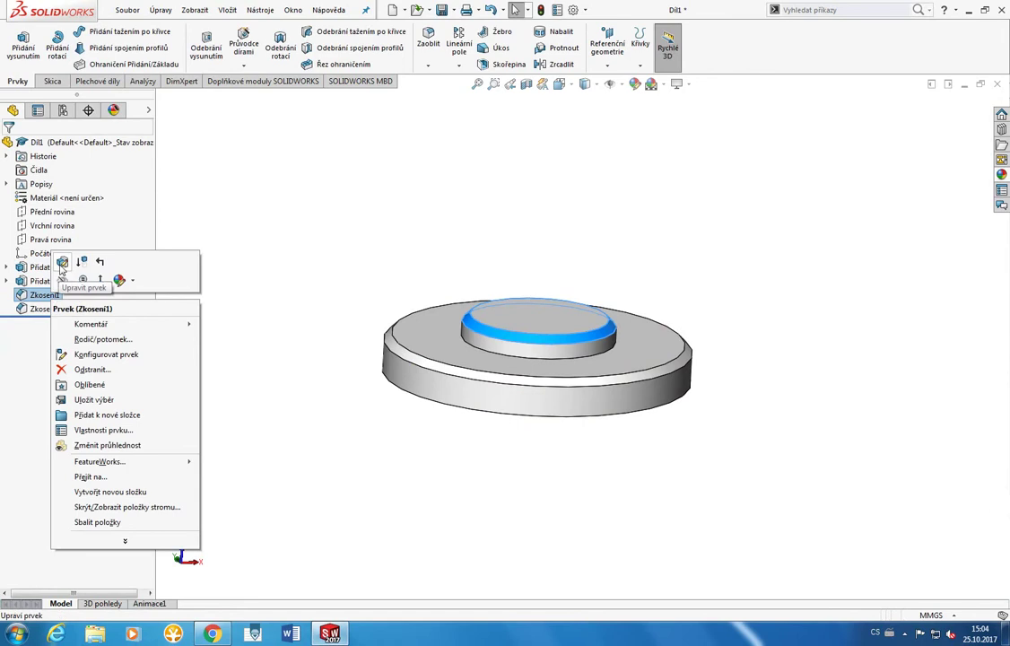
left_click(50, 261)
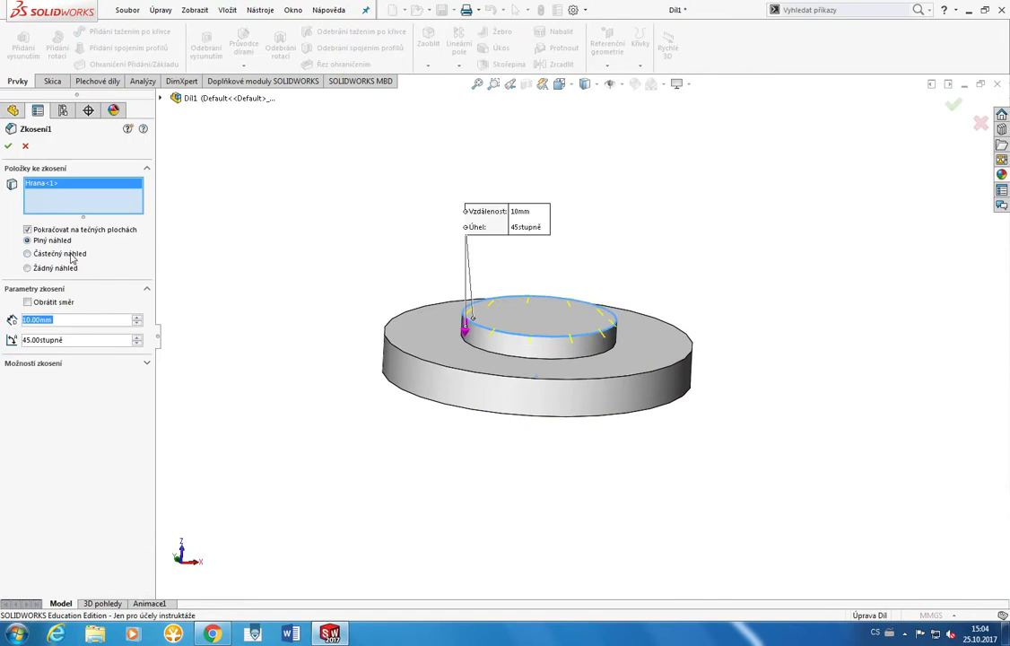
left_click(70, 339)
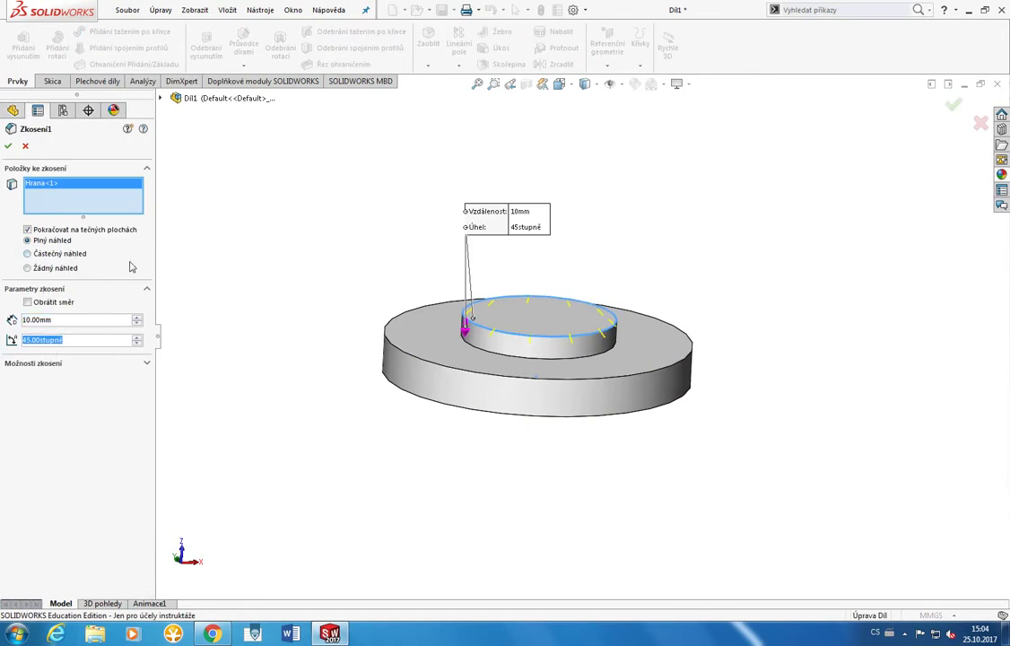
left_click(8, 145)
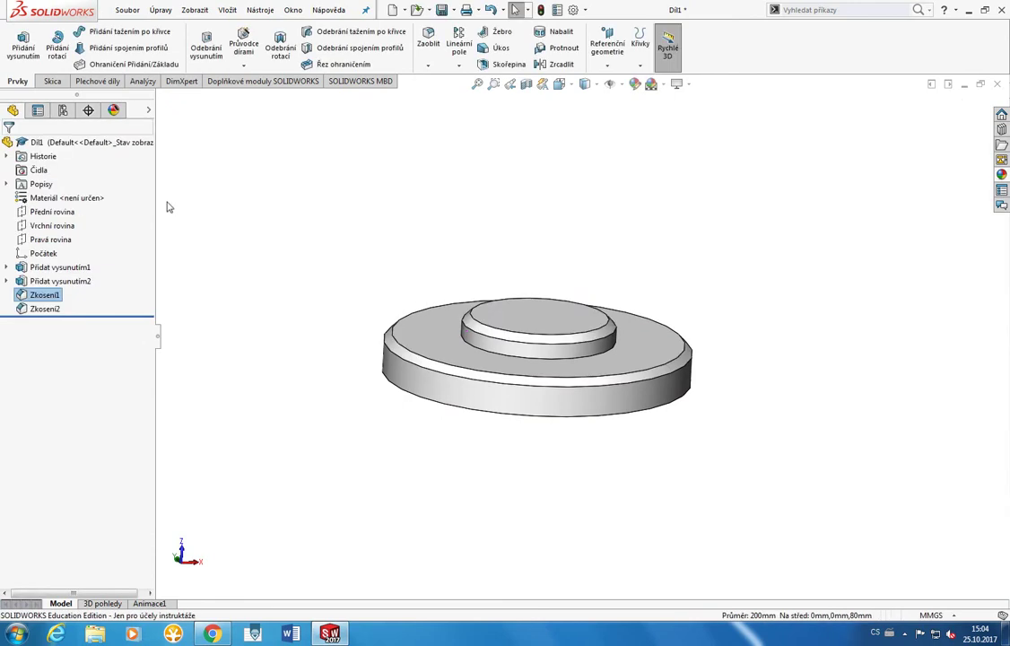
middle_click_drag(302, 275, 363, 286)
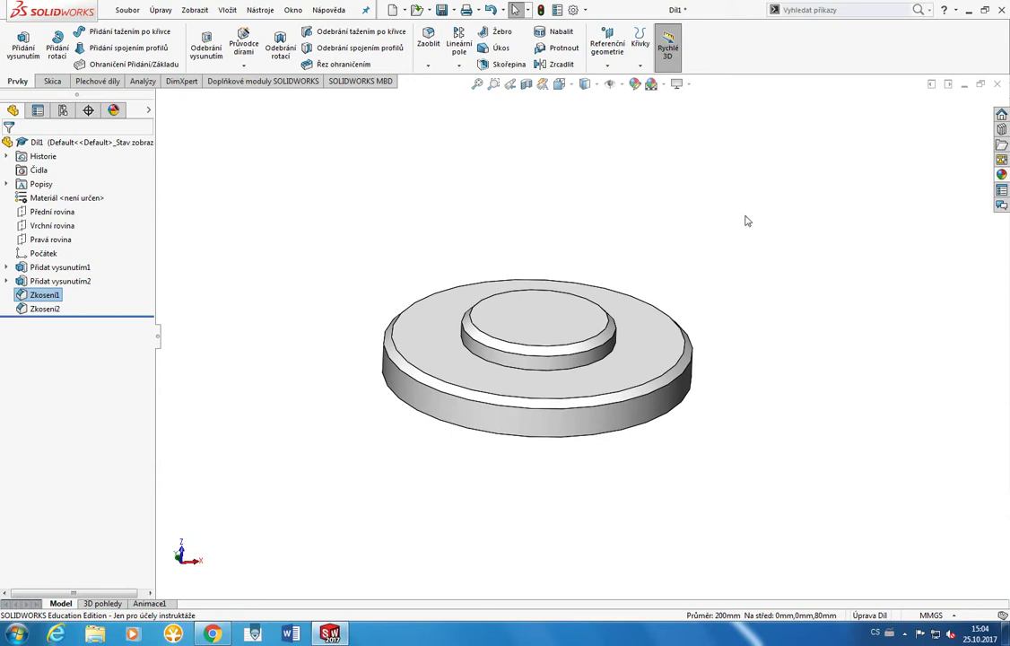
middle_click_drag(745, 221, 706, 388)
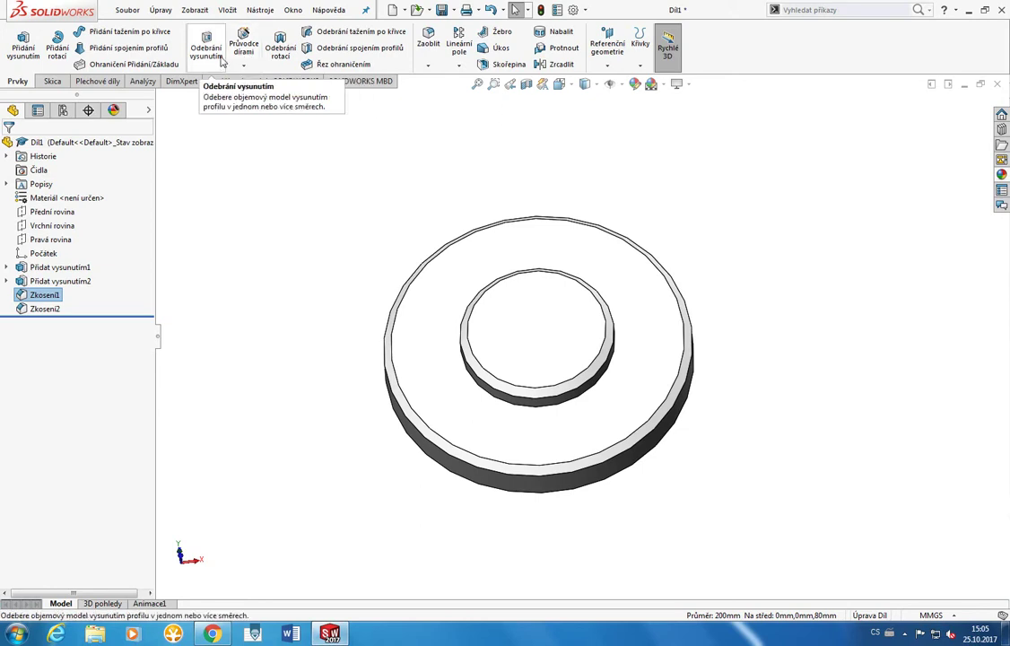
Step: Start an Extruded Cut and open sketch Skica3 on the base ring's top face
left_click(215, 60)
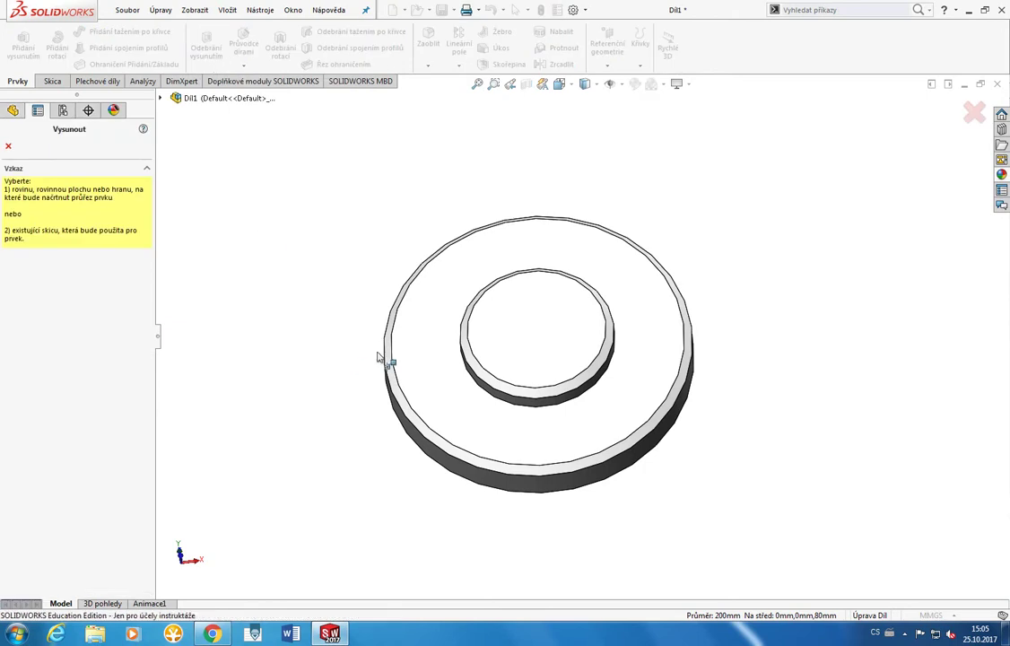
middle_click_drag(428, 350, 435, 280)
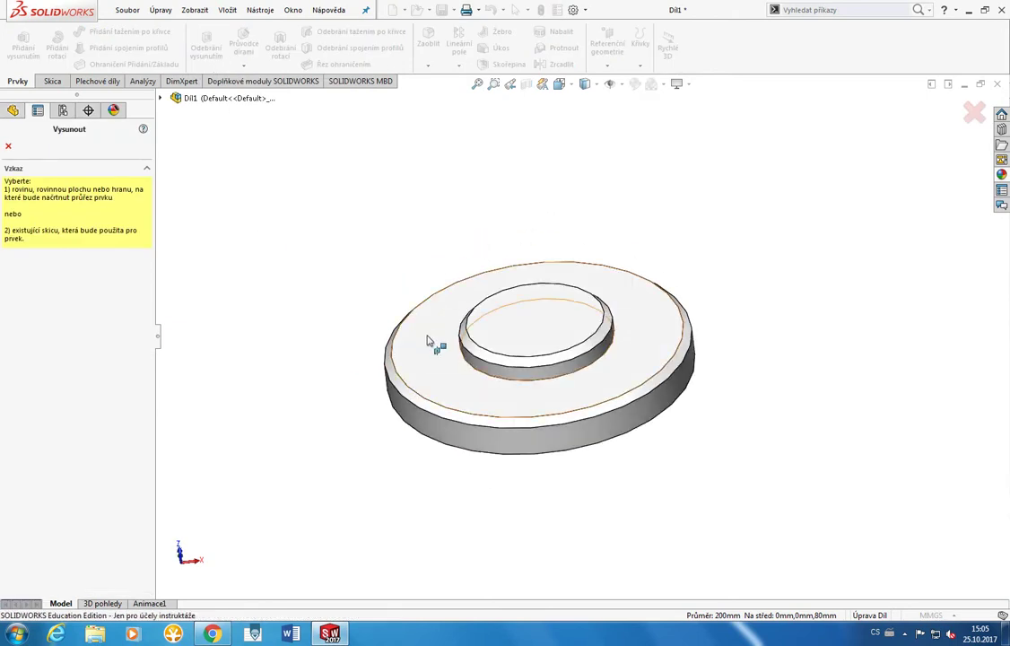
left_click(453, 387)
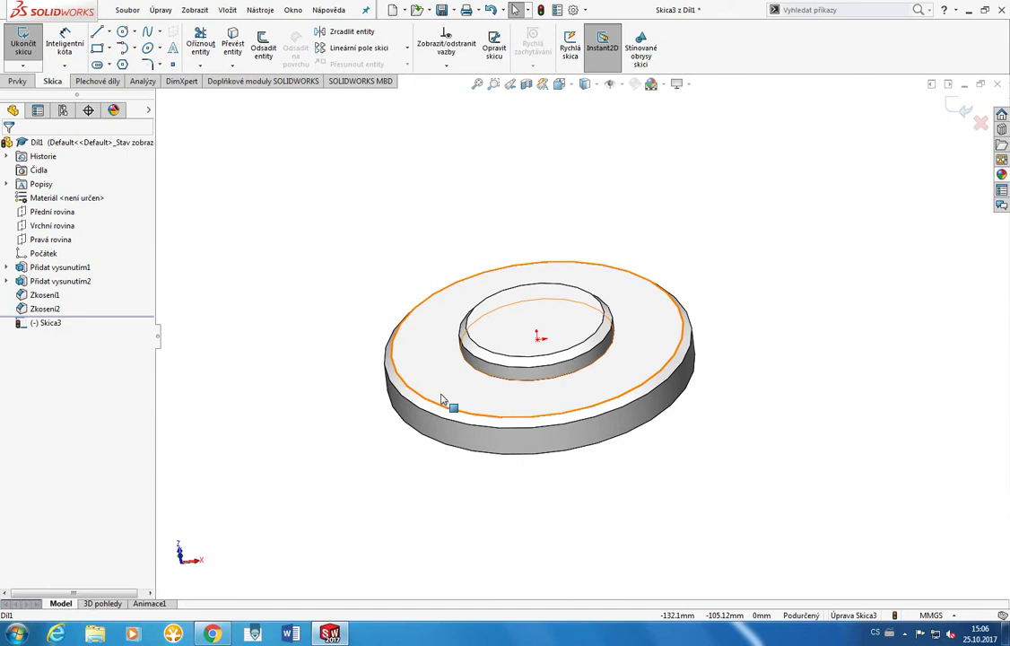
Step: Select both chamfer features Zkosení1 and Zkosení2 in the feature tree
left_click(33, 82)
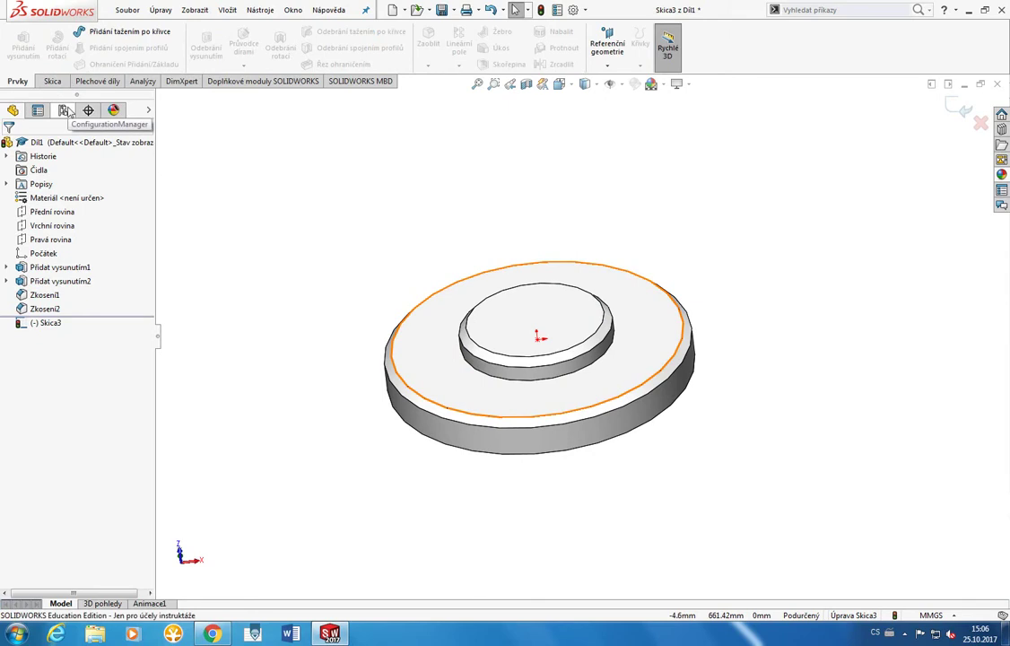
mouse_move(27, 295)
left_mouse_down()
mouse_move(39, 311)
mouse_move(163, 215)
left_mouse_up()
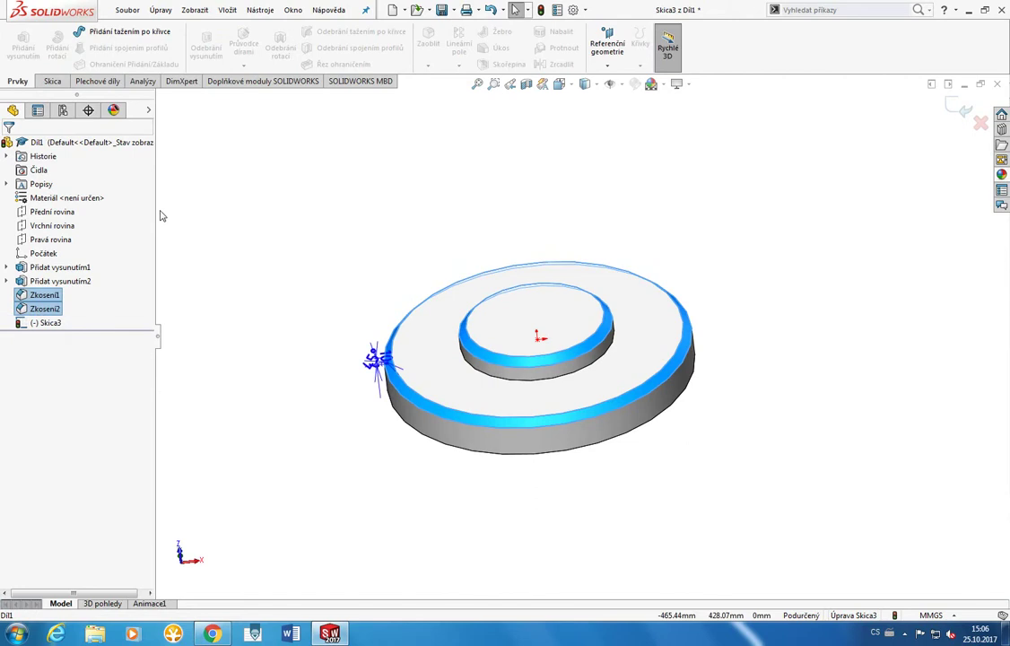
left_click(185, 293)
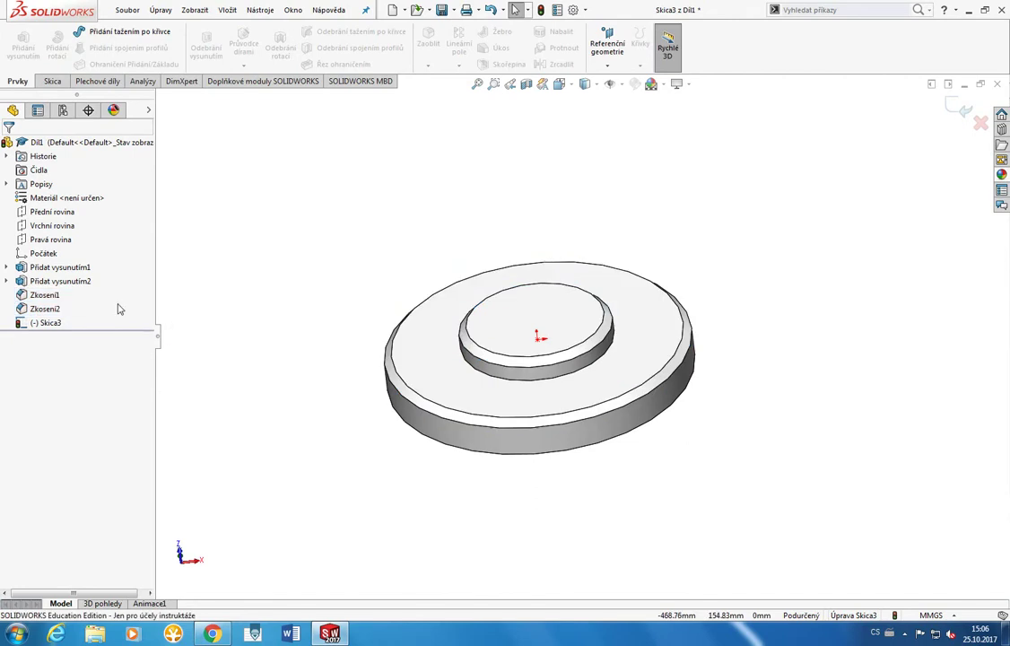
Step: Delete chamfers Zkosení1 and Zkosení2 from the feature tree, confirming with Ano
left_click(37, 296)
right_click(36, 296)
left_click(917, 144)
key("ctrl+b")
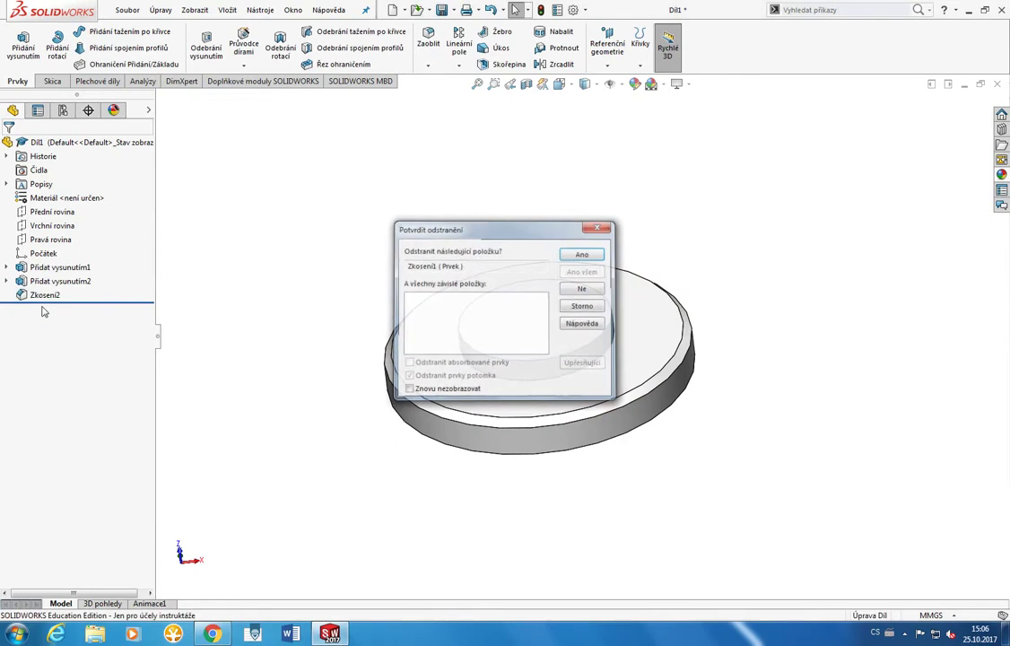
key("Return")
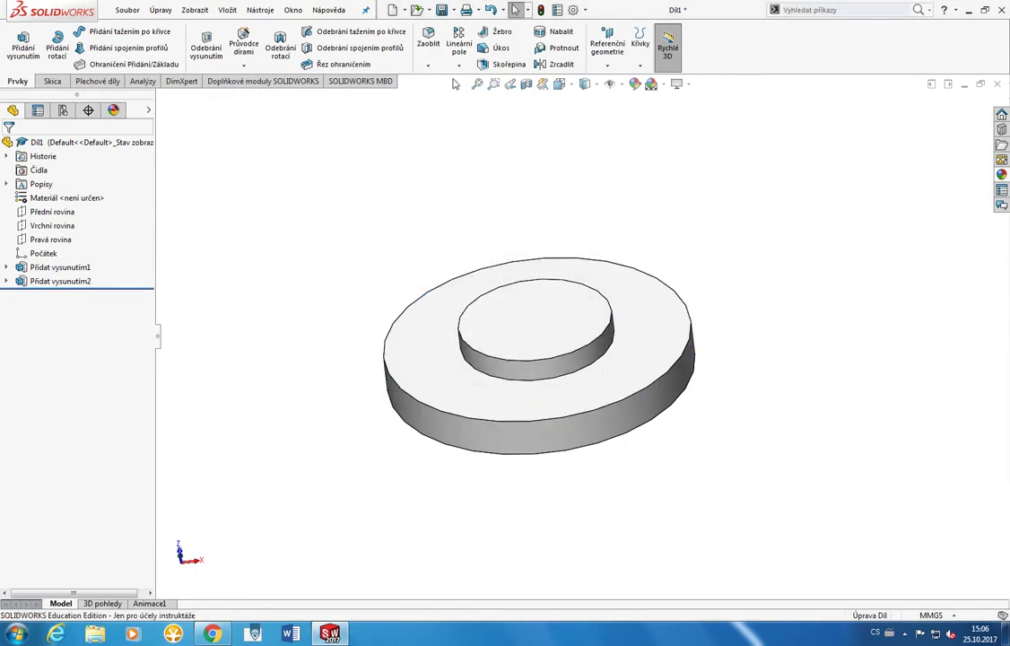
left_click(428, 65)
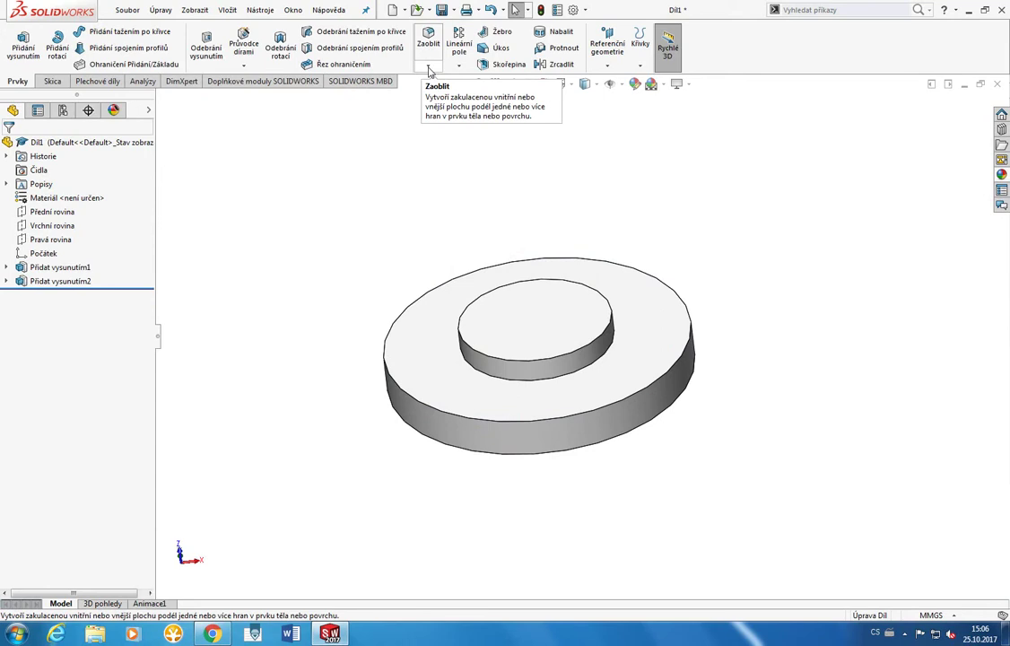
Step: Create an angle-distance chamfer (10 mm, 45°) on the disc and boss top edges, creating Zkosení3
left_click(429, 68)
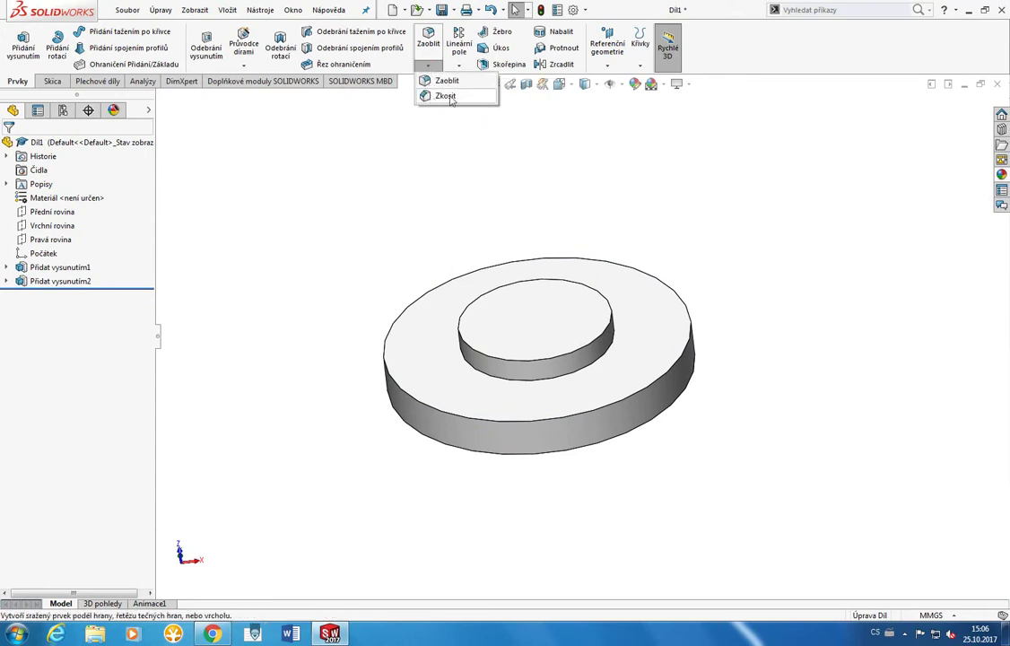
left_click(454, 97)
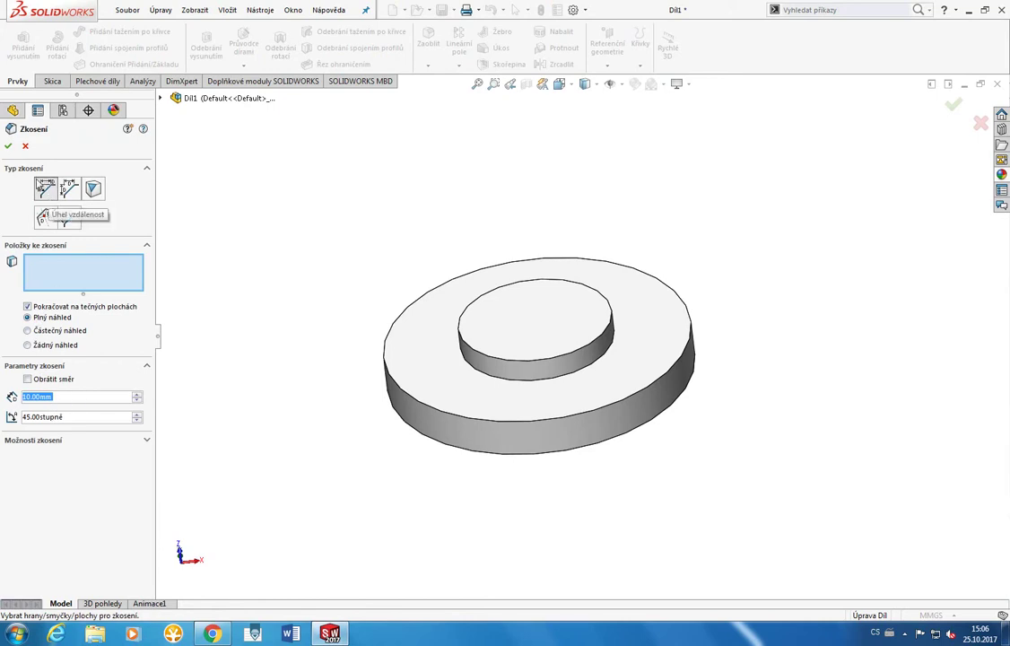
left_click(49, 196)
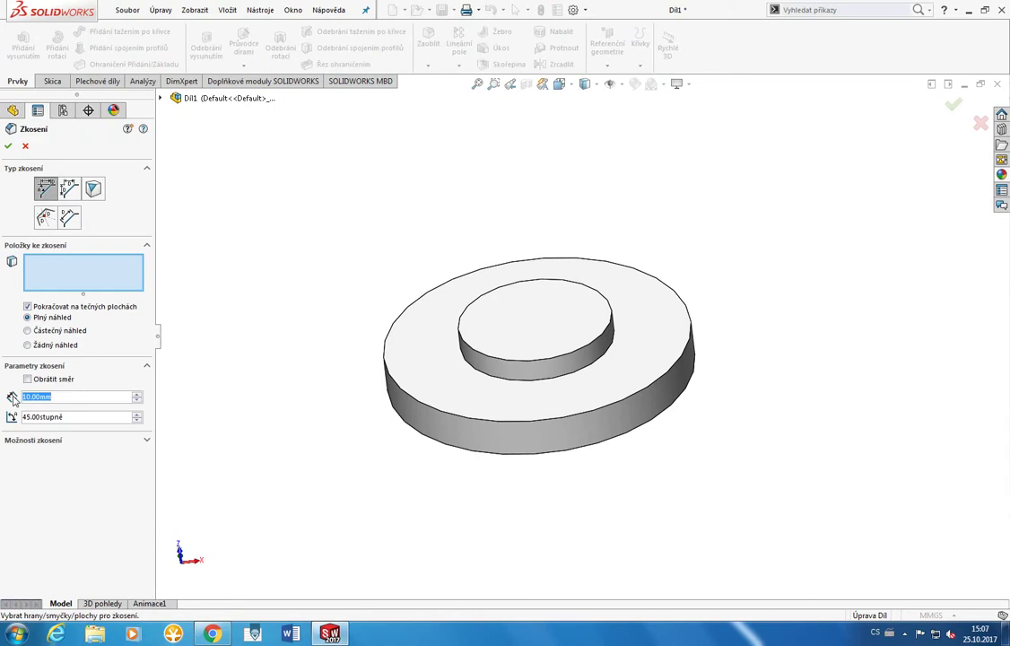
left_click(75, 415)
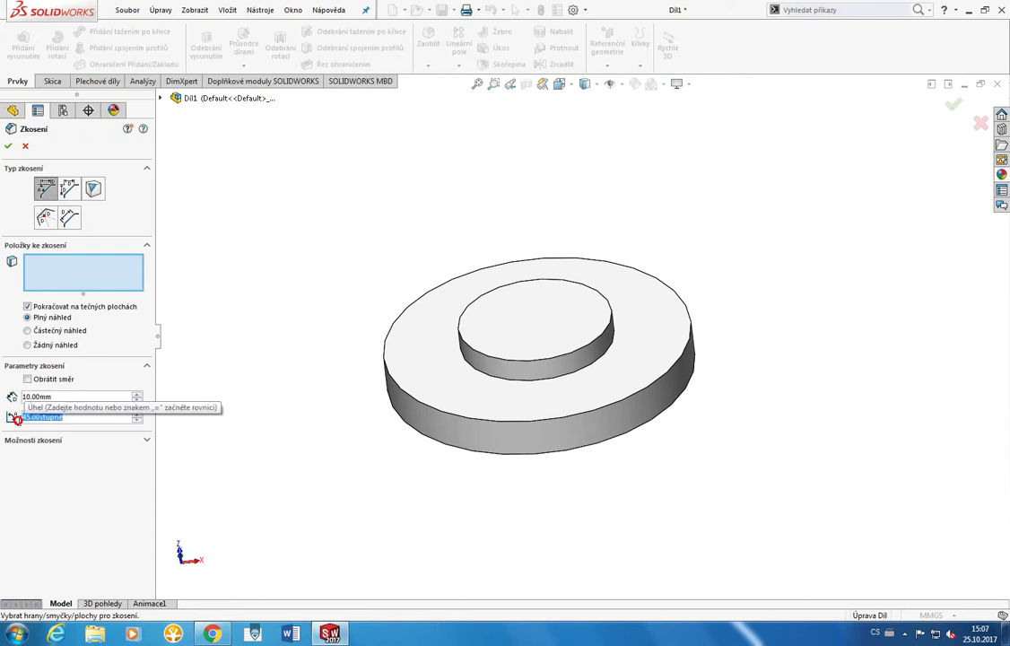
left_click(387, 359)
left_click(458, 340)
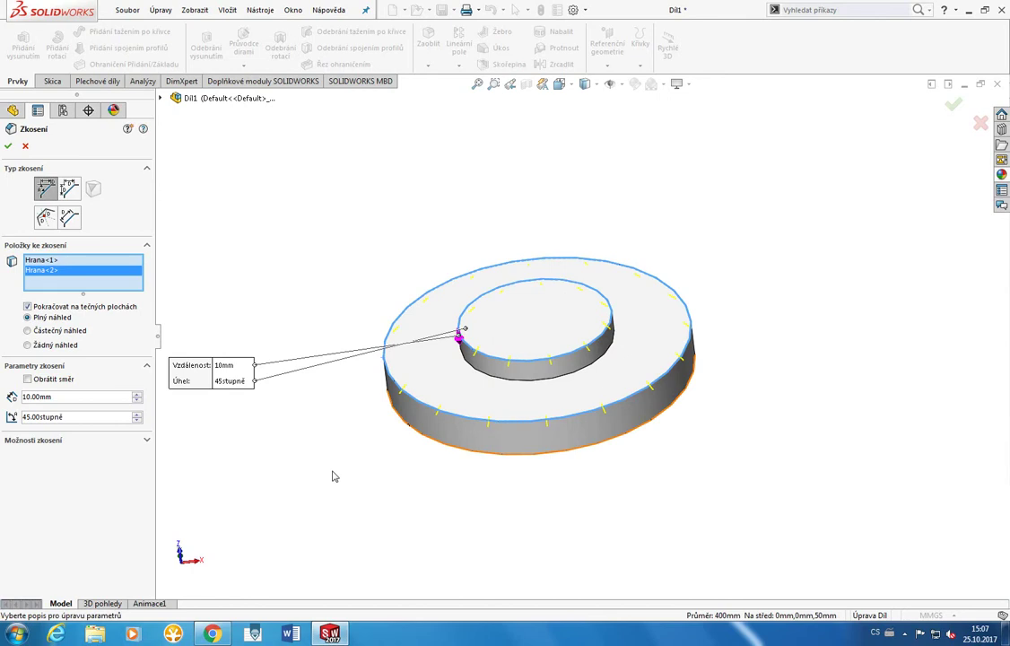
mouse_move(334, 476)
middle_mouse_down()
mouse_move(273, 406)
mouse_move(316, 452)
middle_mouse_up()
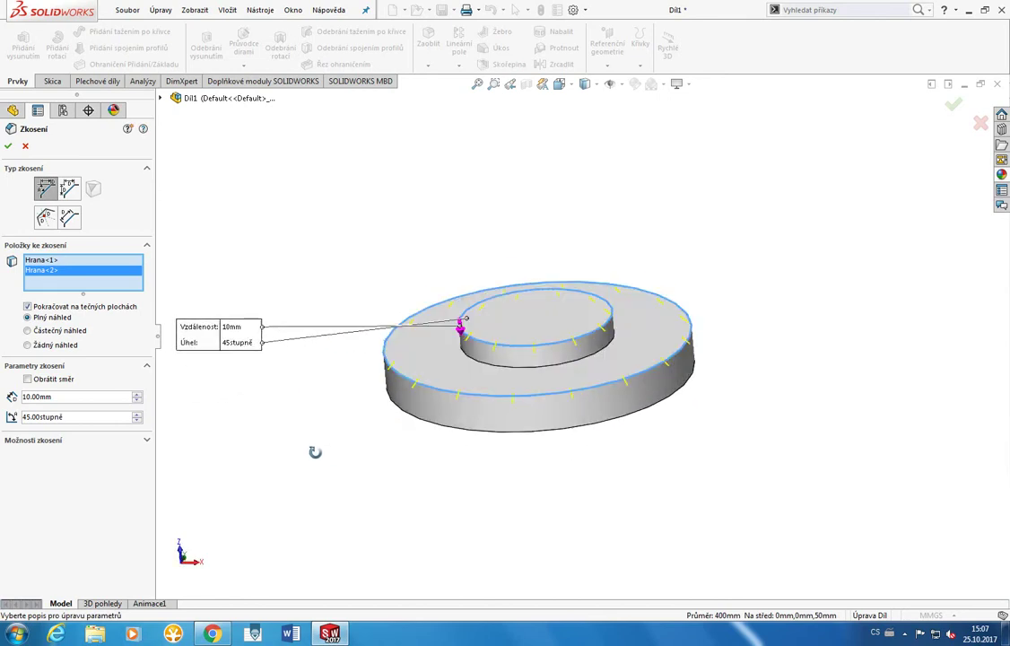
left_click(8, 146)
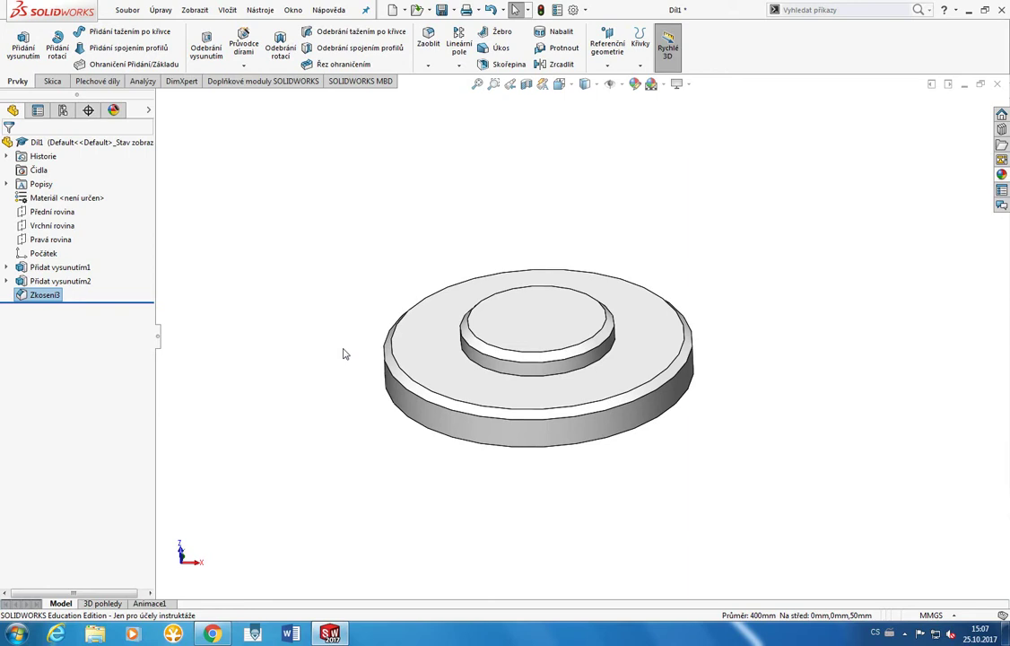
Step: Review the Přidat vysunutím1 extrusion settings unchanged, then start sketch Skica4 on the top face
left_click(368, 343)
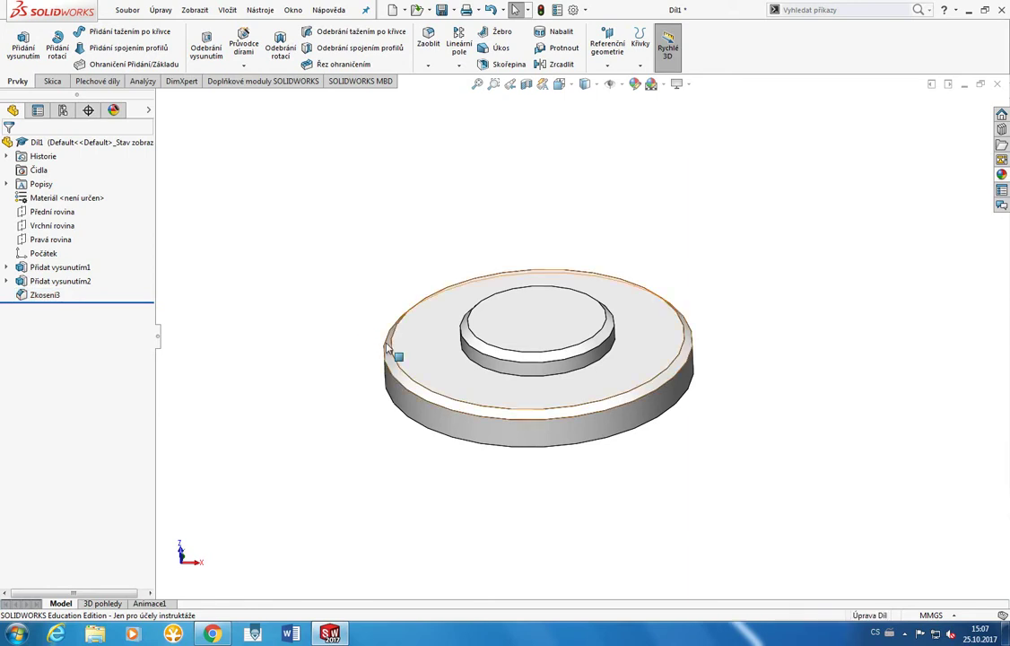
right_click(90, 267)
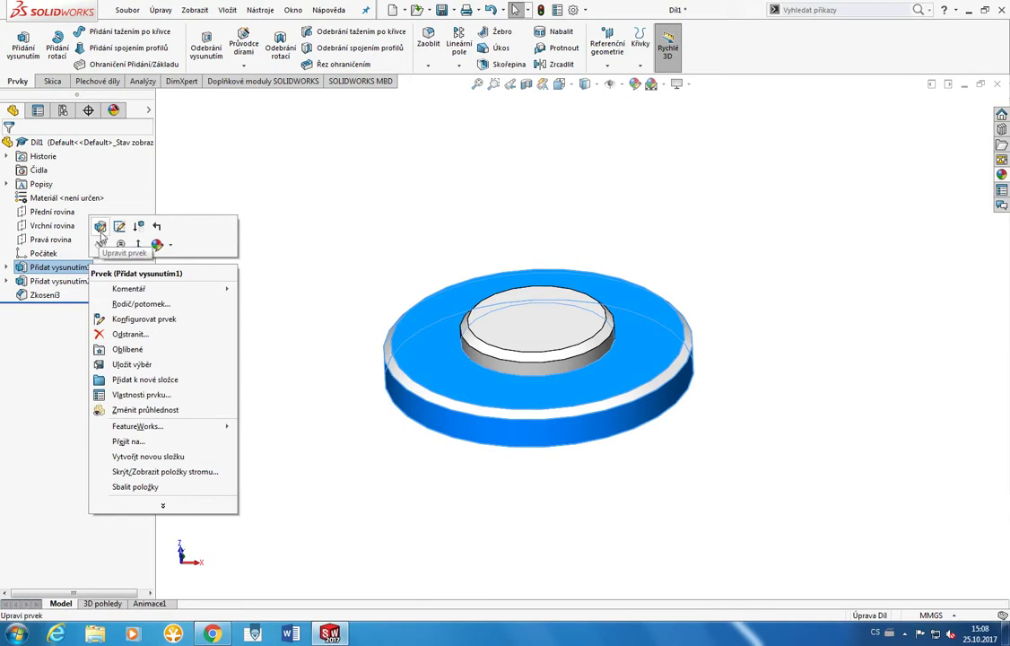
left_click(101, 231)
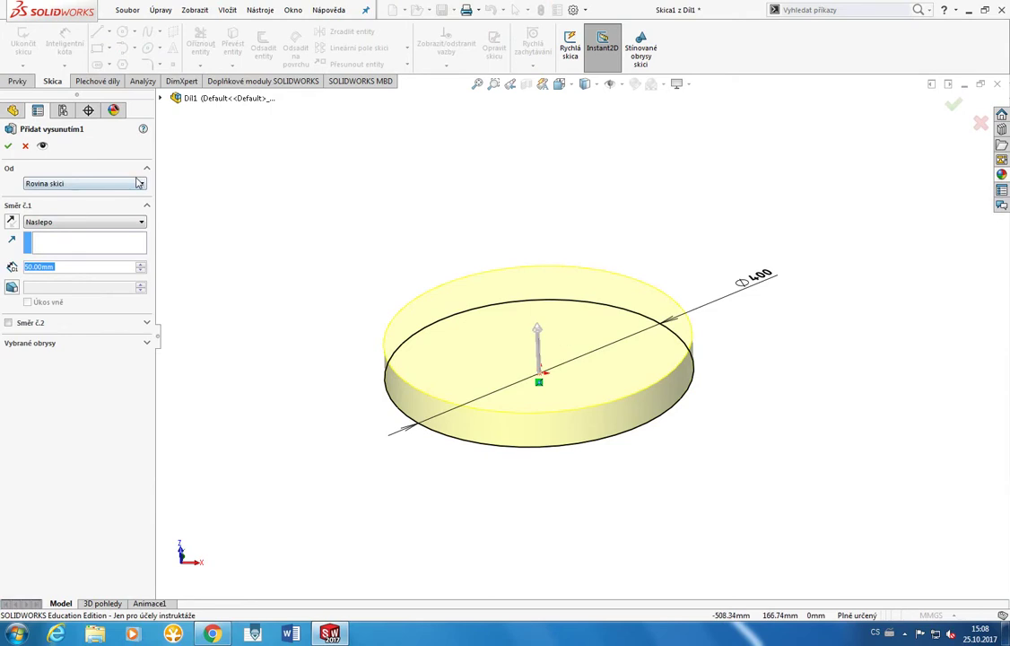
left_click(8, 146)
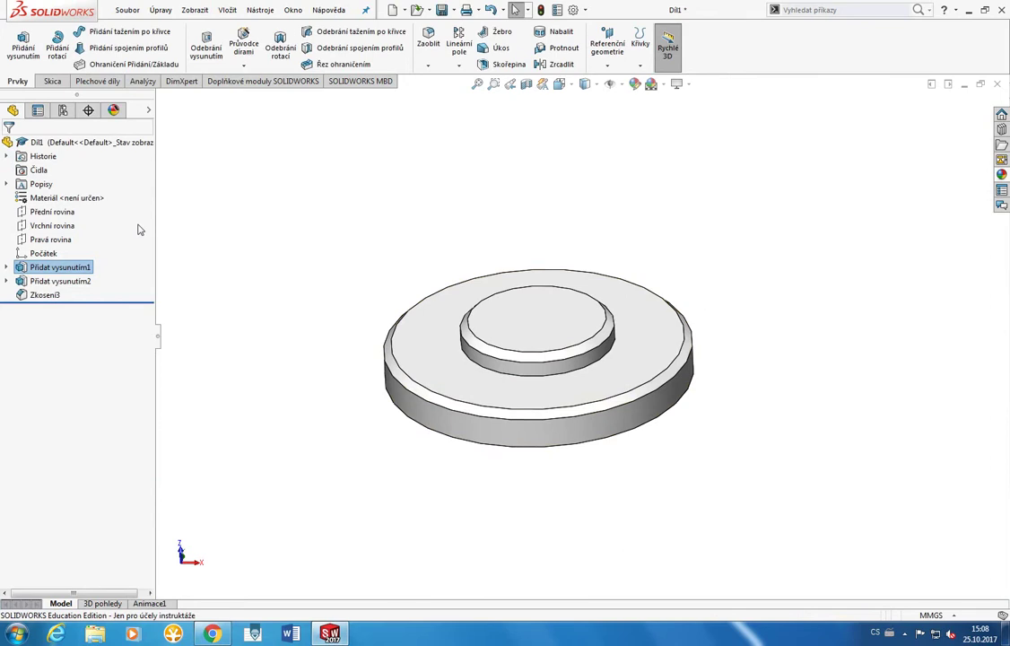
right_click(422, 335)
left_click(438, 301)
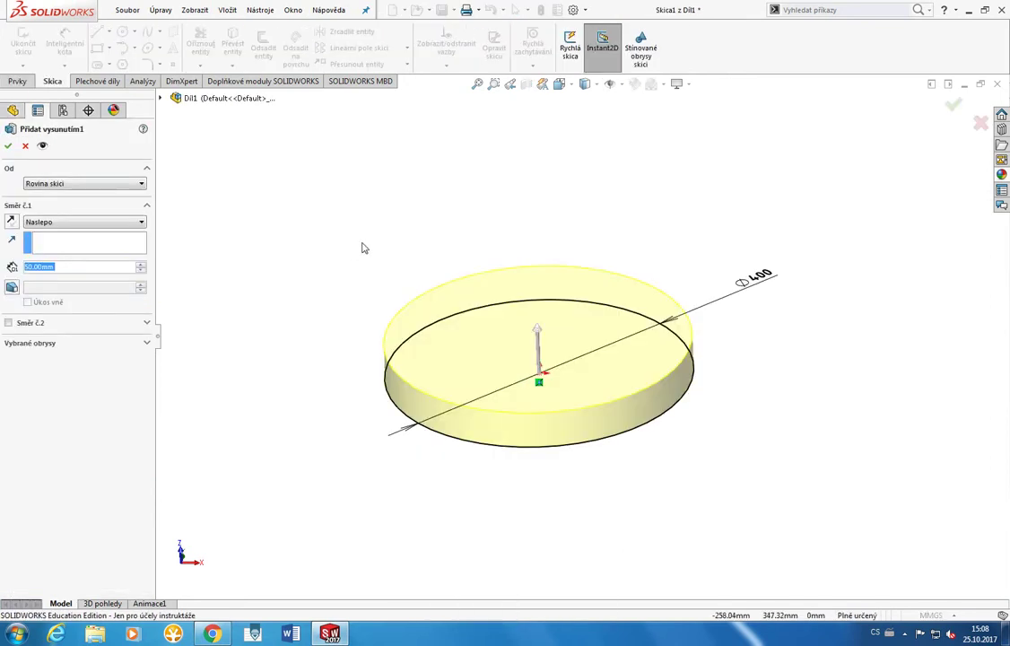
left_click(24, 147)
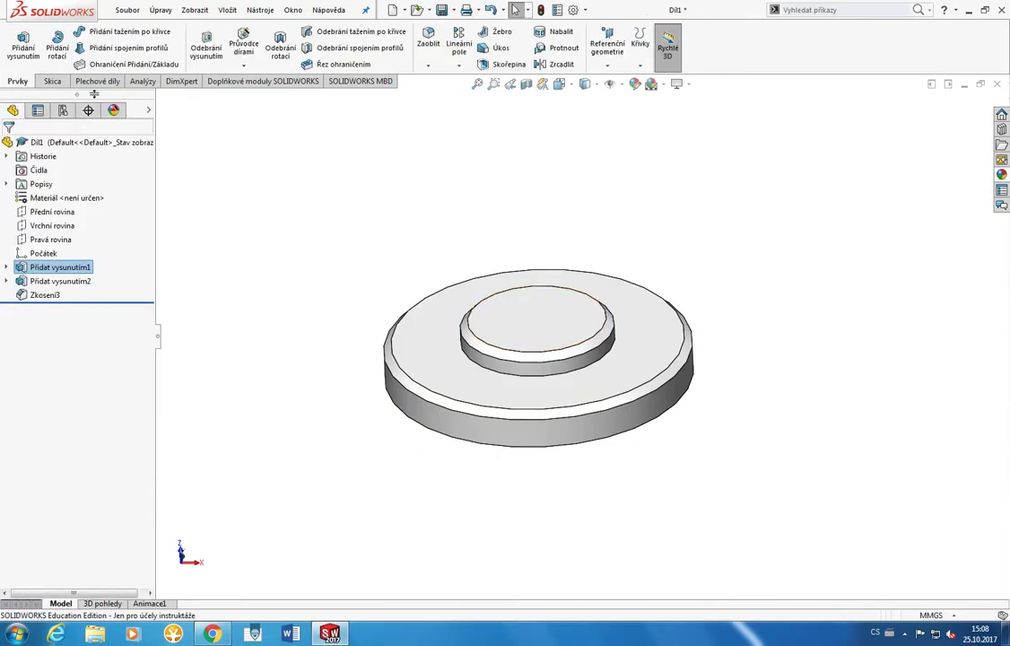
left_click(24, 43)
left_click(424, 359)
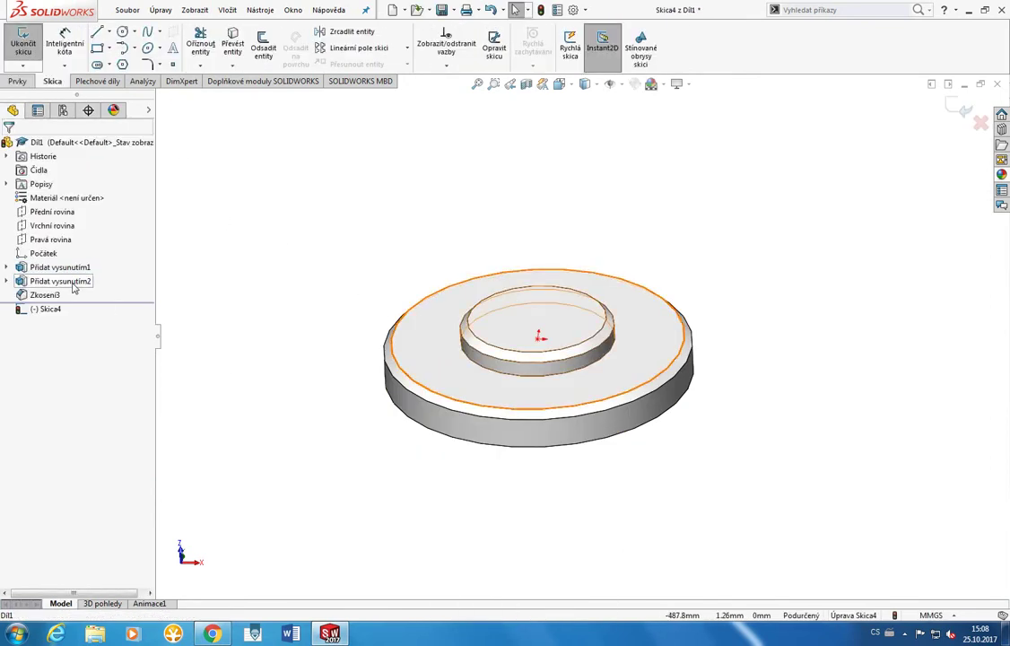
Step: Inspect the base and boss extrusion options, then exit Skica4 without keeping it
right_click(37, 281)
right_click(31, 282)
right_click(31, 267)
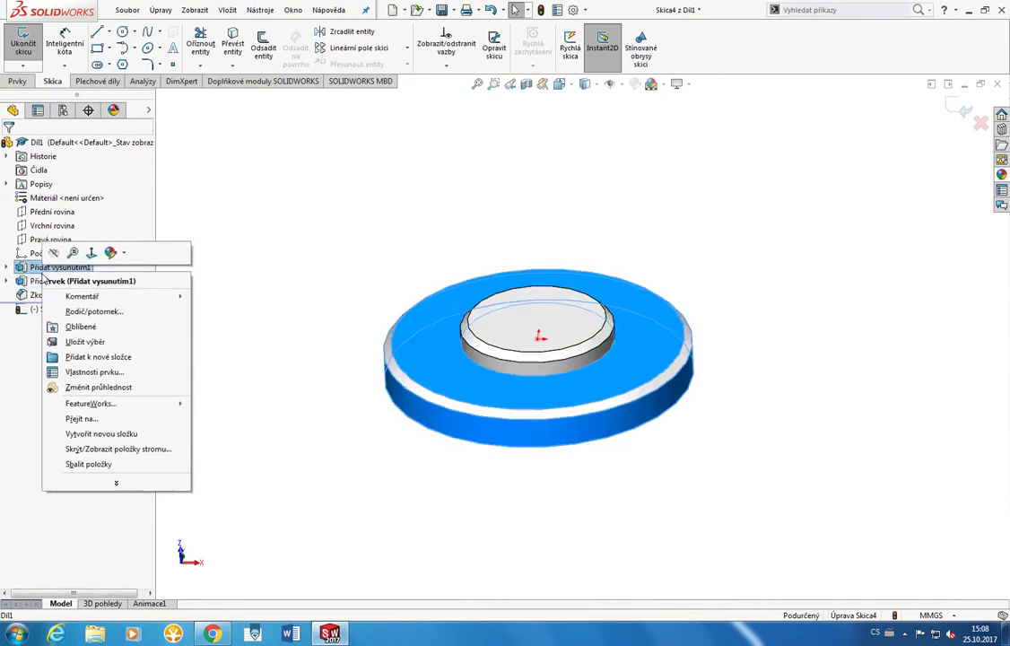
right_click(30, 282)
right_click(31, 267)
right_click(27, 280)
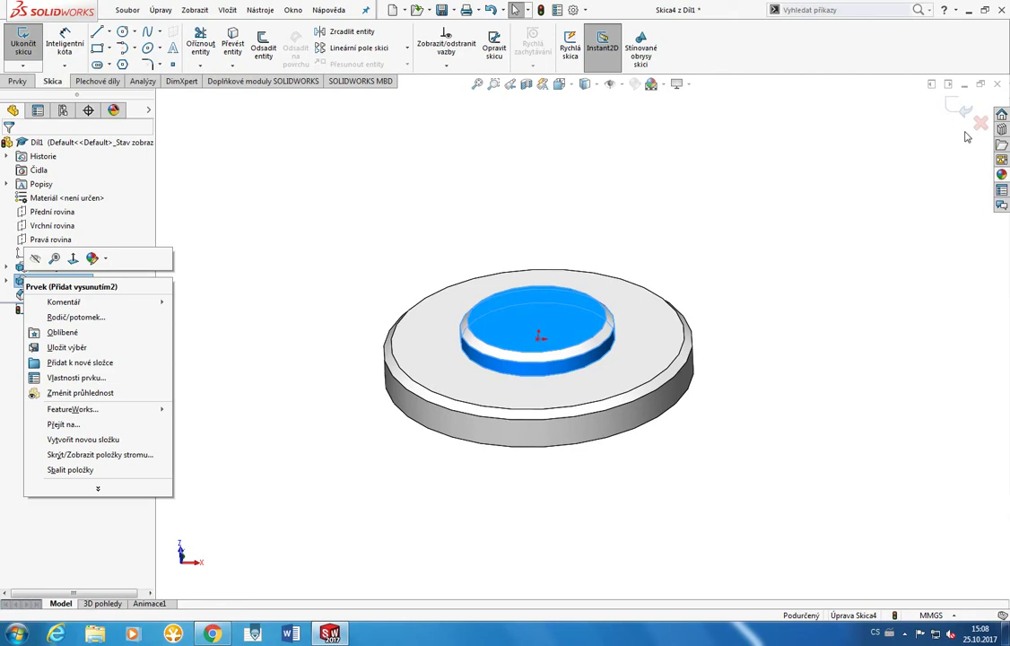
left_click(435, 169)
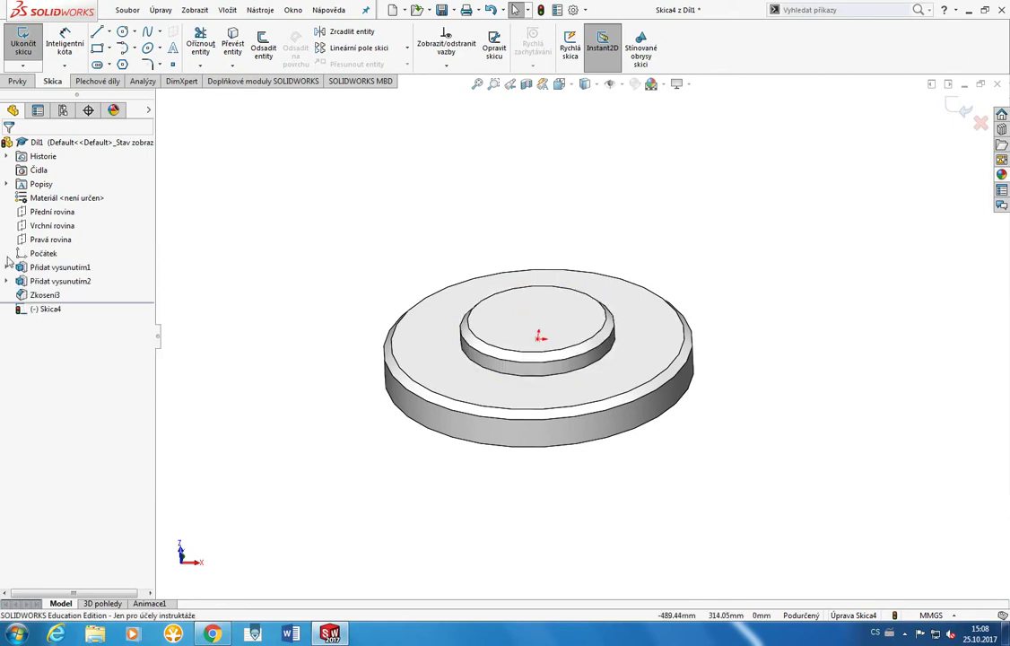
right_click(46, 267)
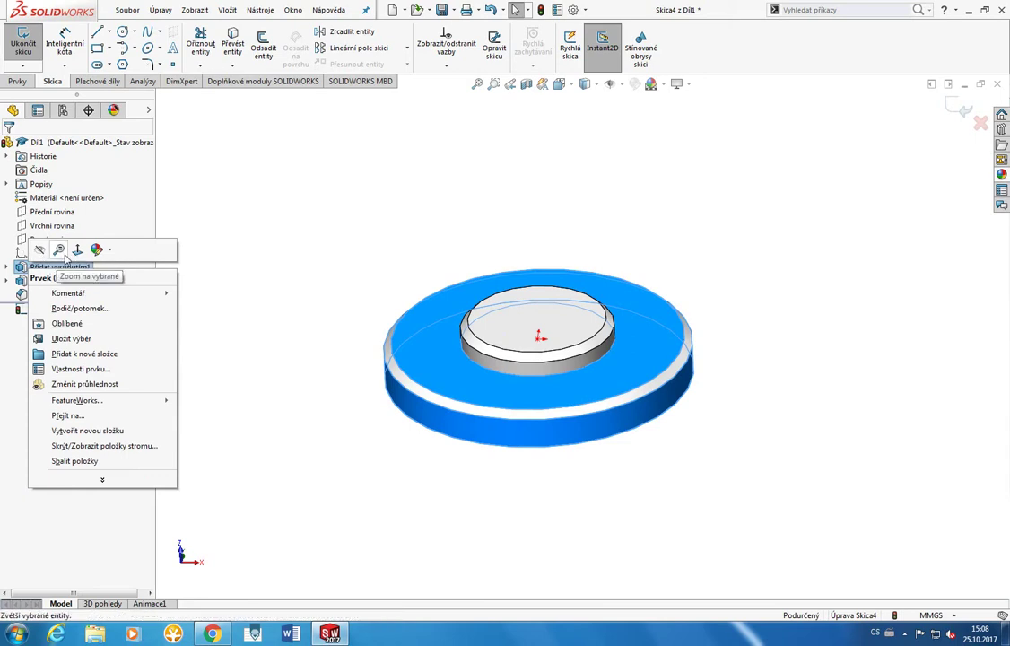
left_click(955, 113)
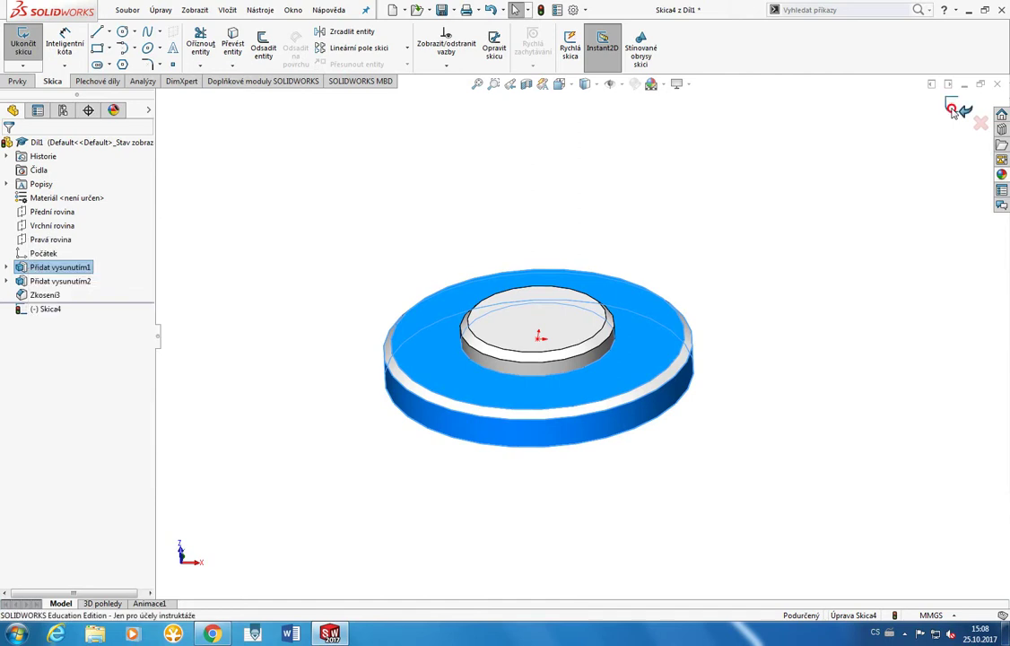
right_click(63, 271)
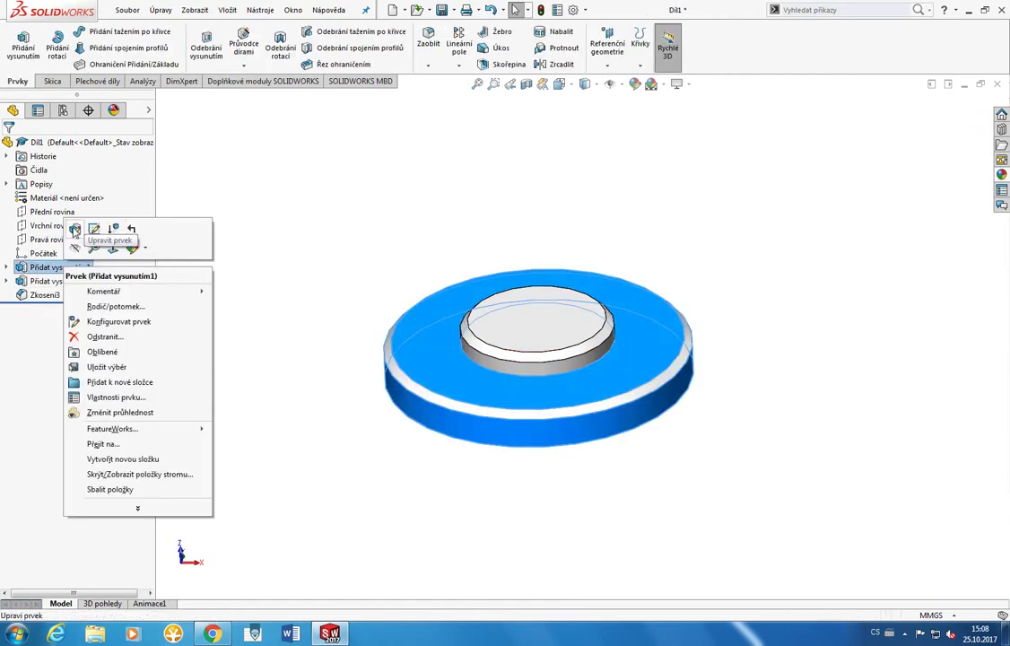
left_click(205, 198)
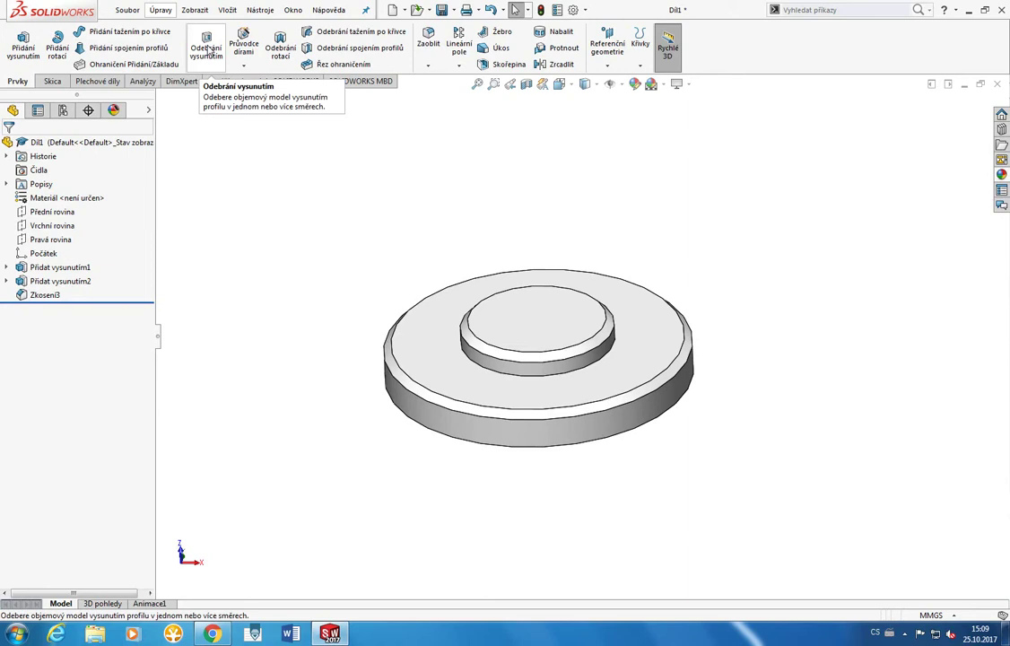
Step: Start Odebrání vysunutím with sketch Skica5 on the disc's top face and show view orientations
left_click(207, 51)
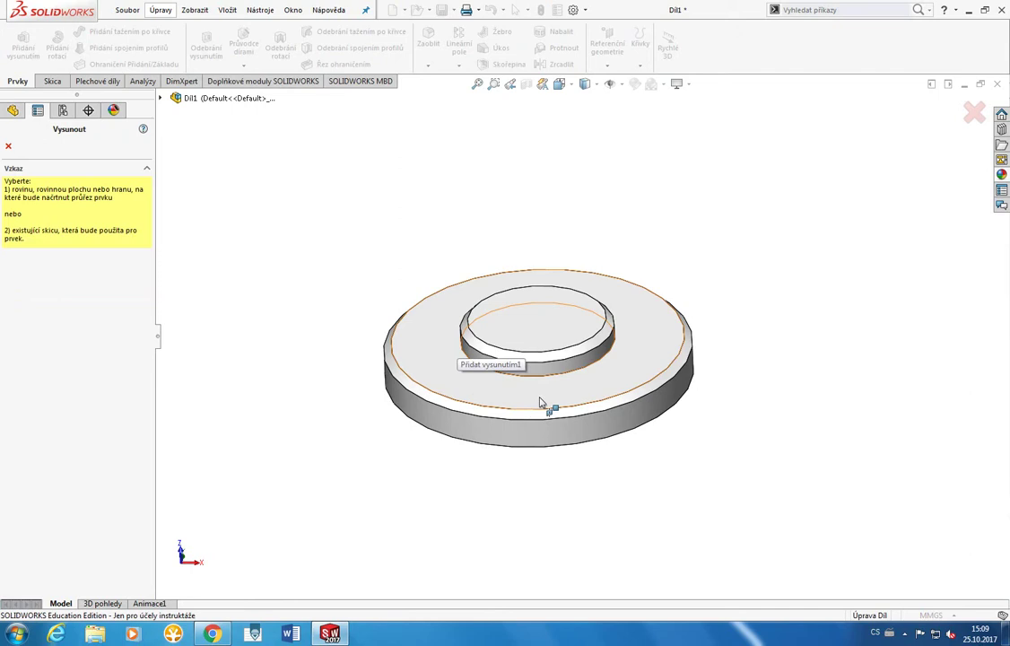
left_click(615, 383)
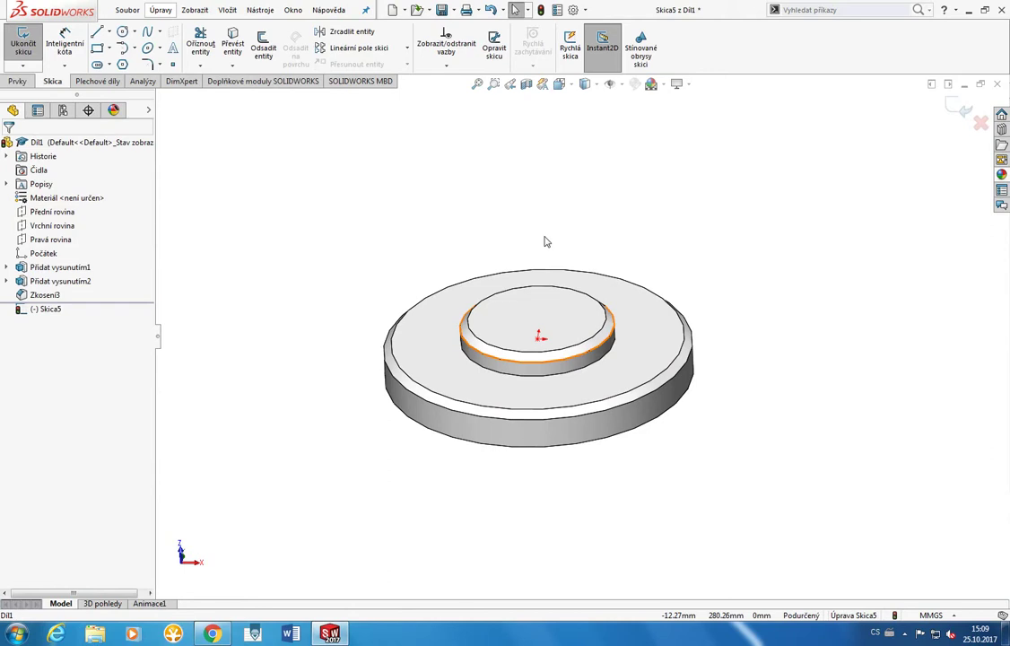
key("space")
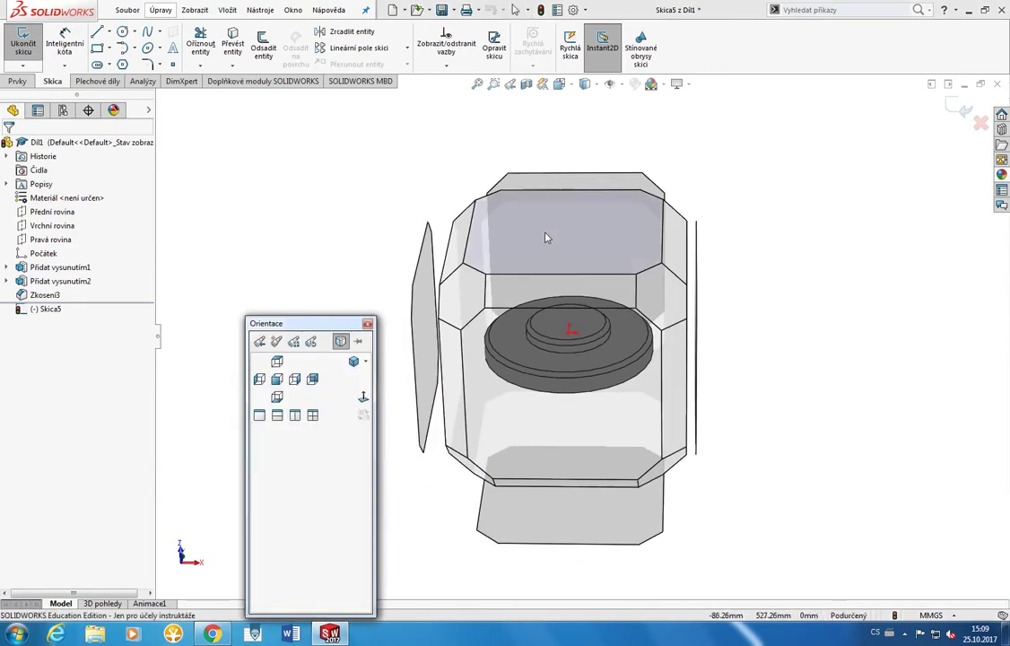
mouse_move(340, 342)
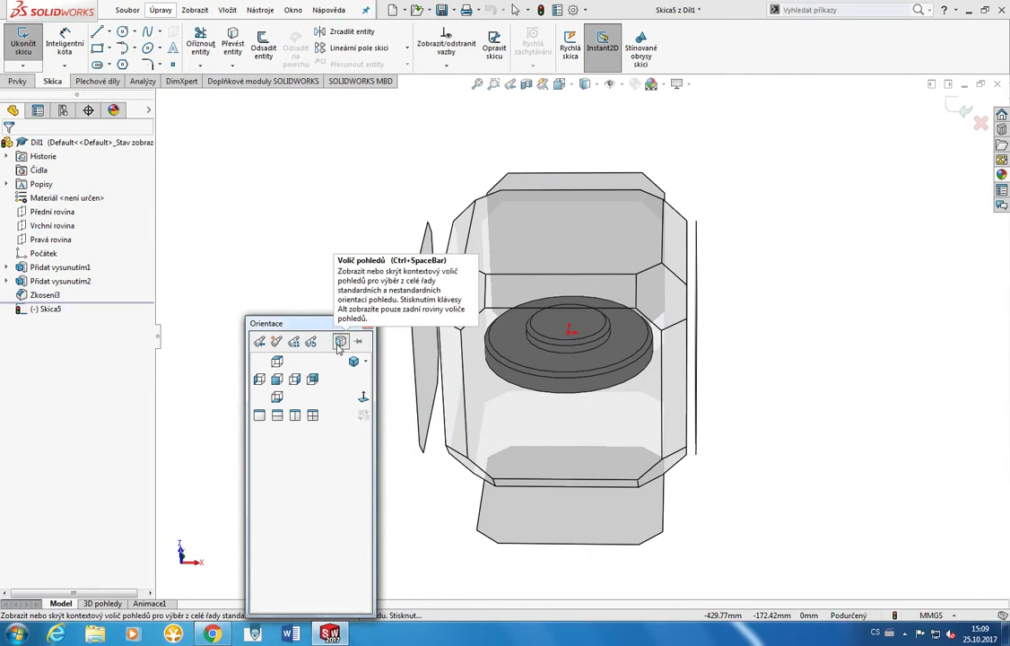
Step: Turn on the view selector cube in the Orientace dialog to face the sketch
left_click(339, 343)
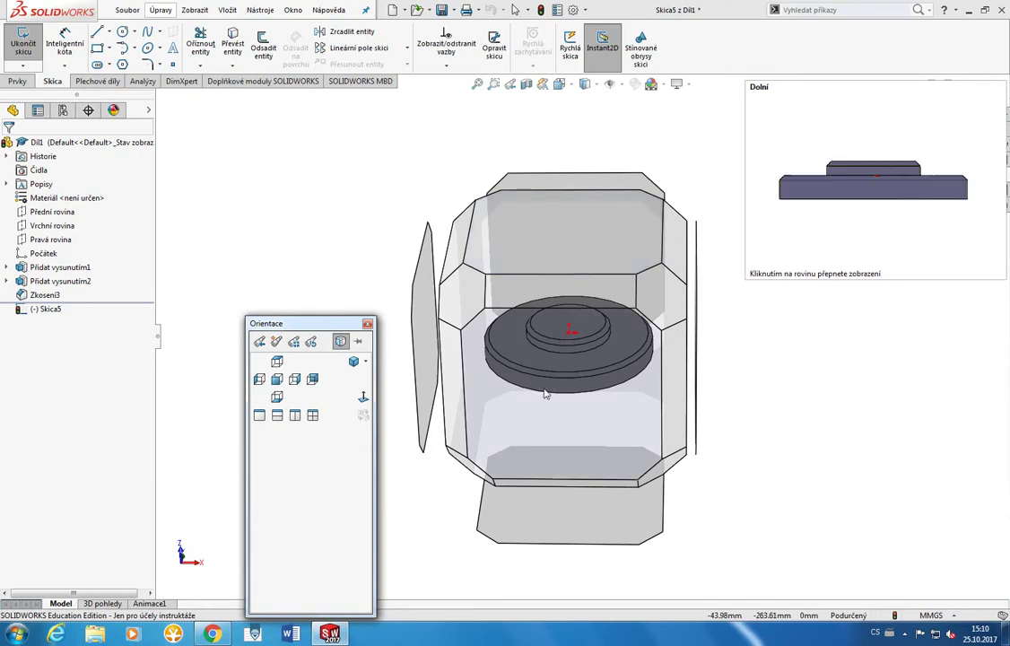
Step: Draw a circle of radius 27.78 mm centred above the origin at Y 144.69 mm
left_click(569, 238)
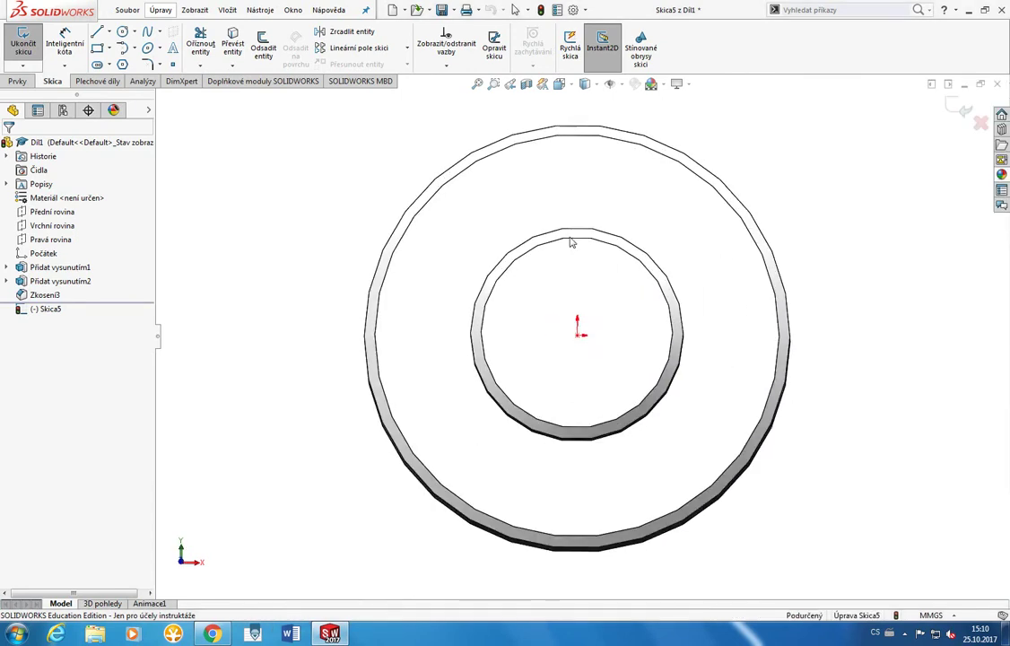
left_click(570, 235)
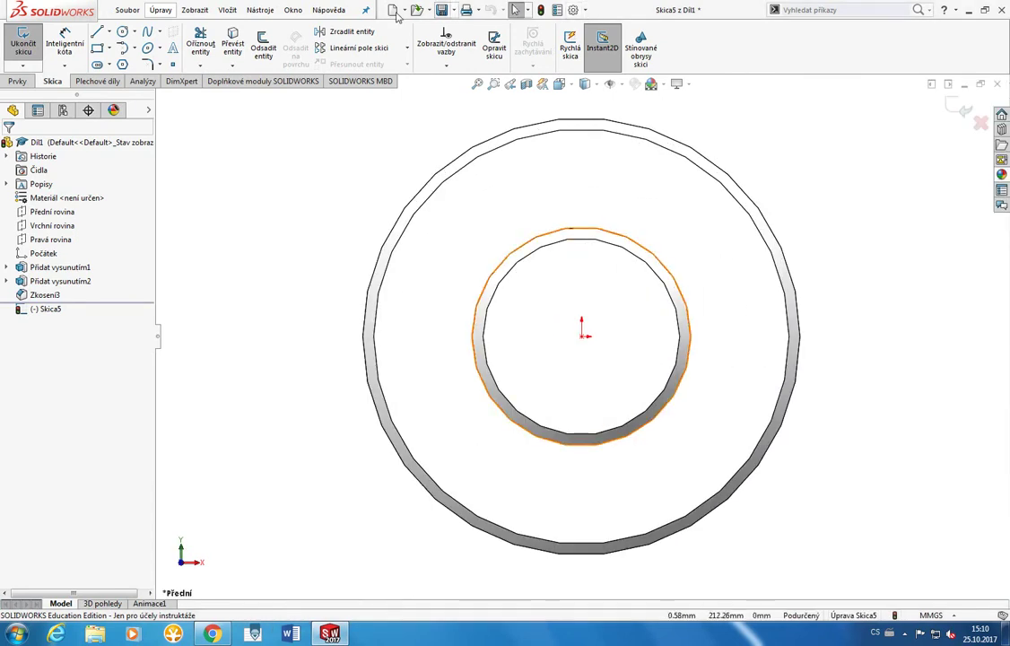
left_click(18, 81)
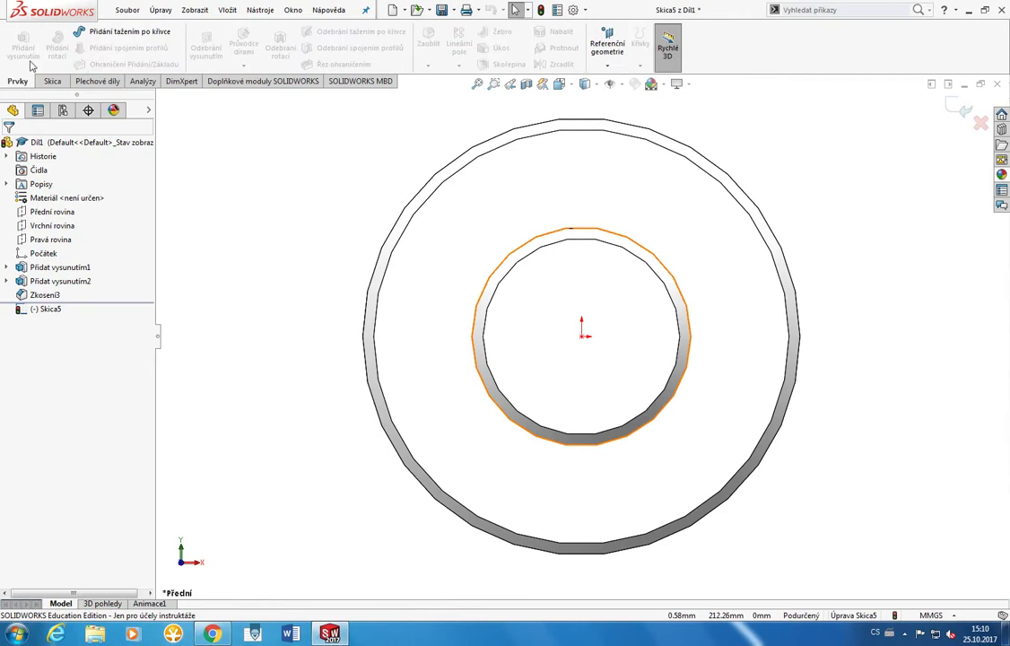
left_click(55, 81)
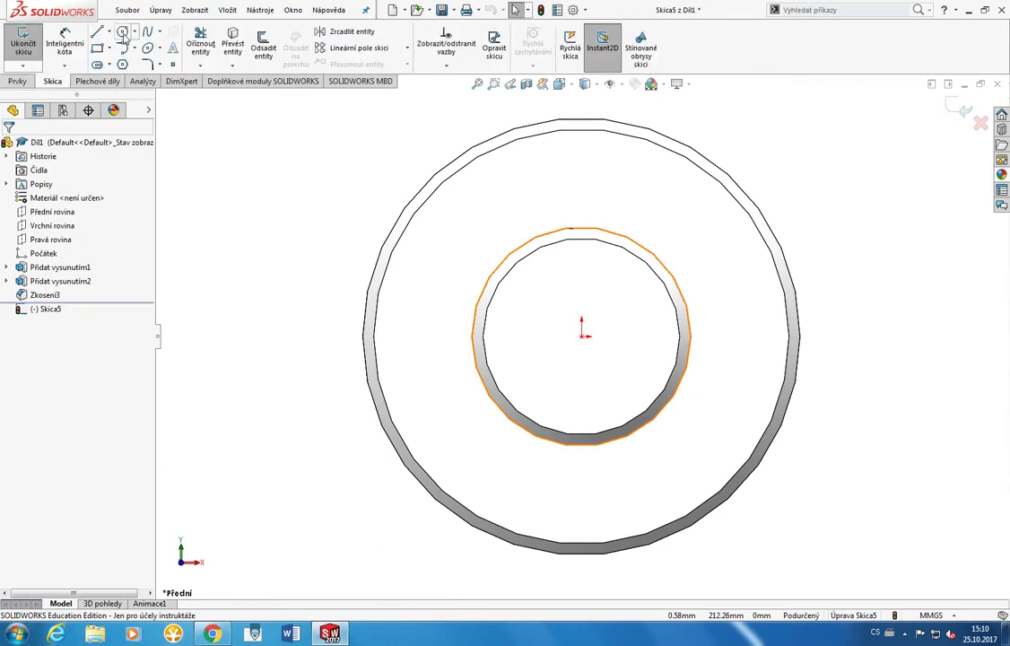
left_click(124, 33)
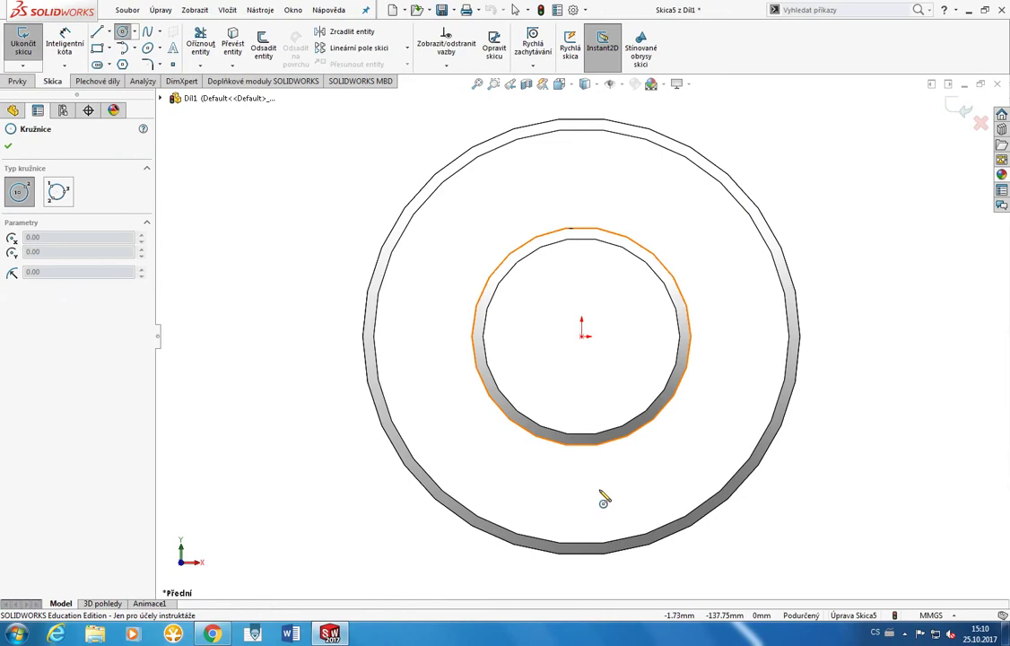
left_click(581, 180)
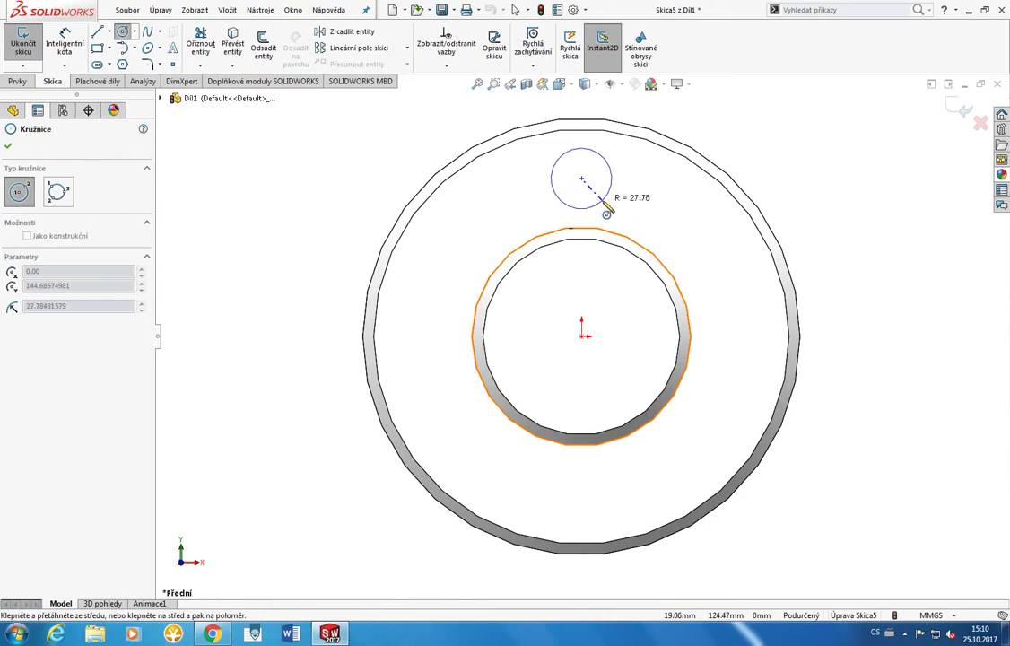
left_click(603, 202)
Step: Reorient the view normal to the sketch and inspect the circle's centre point
mouse_move(718, 259)
middle_mouse_down()
mouse_move(712, 194)
mouse_move(712, 221)
middle_mouse_up()
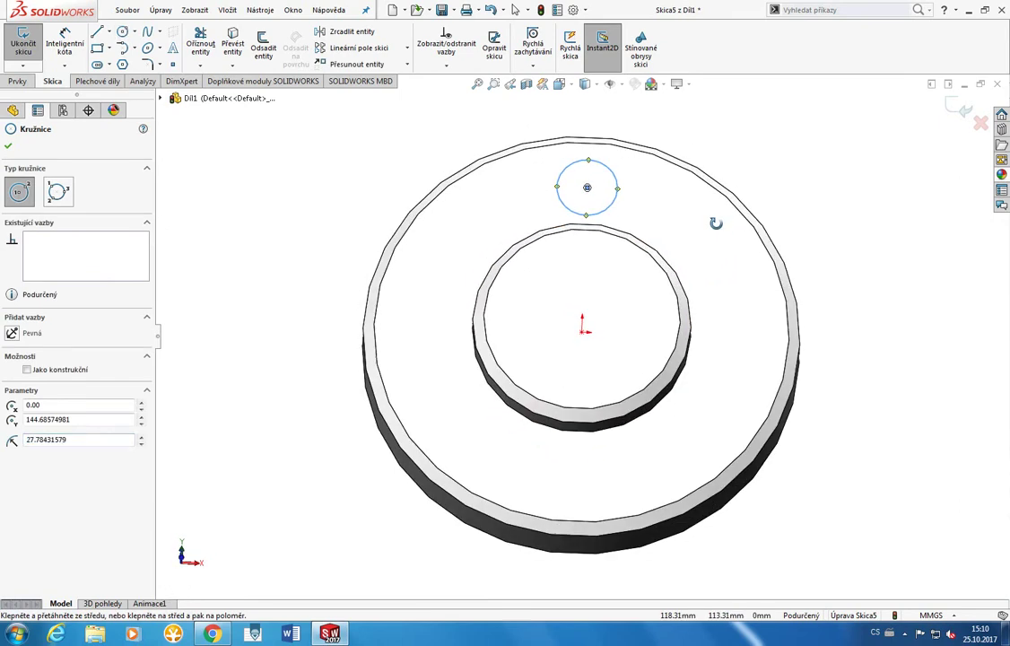
key("space")
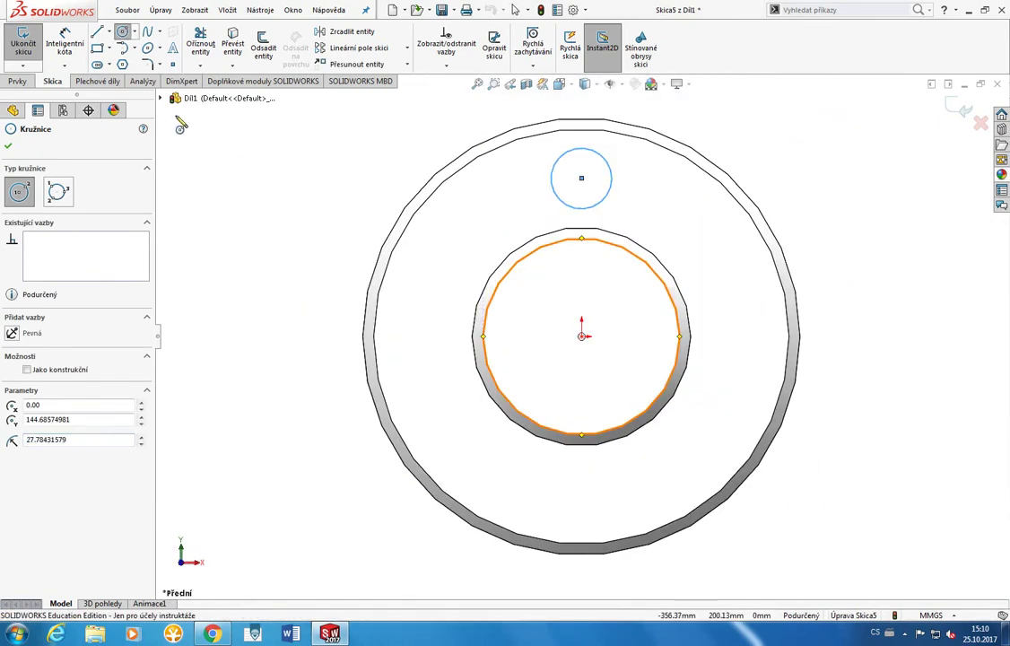
left_click(64, 43)
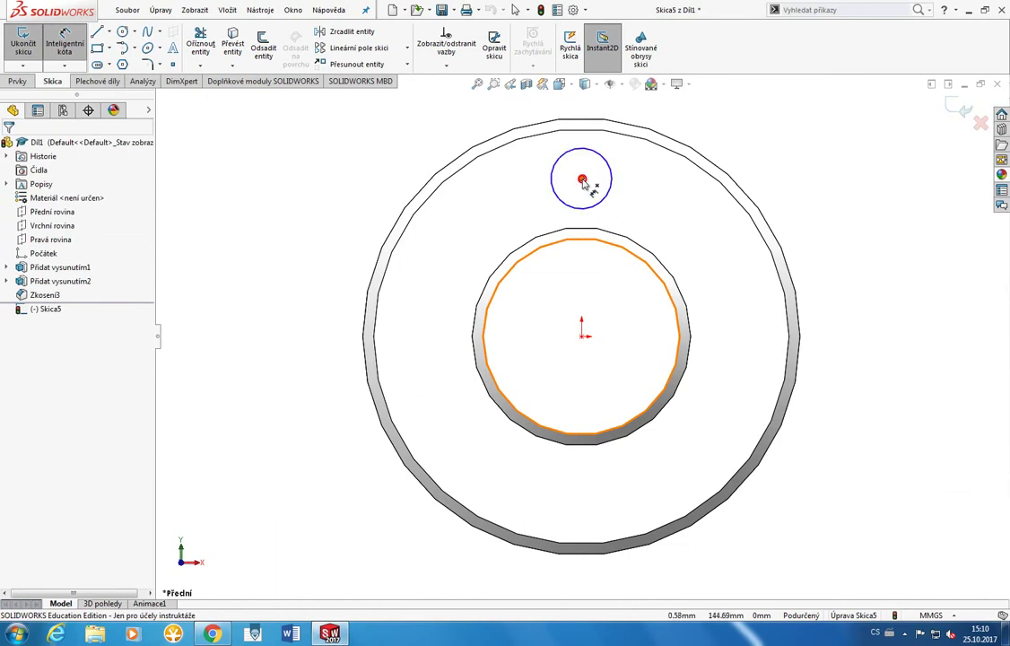
left_click(581, 178)
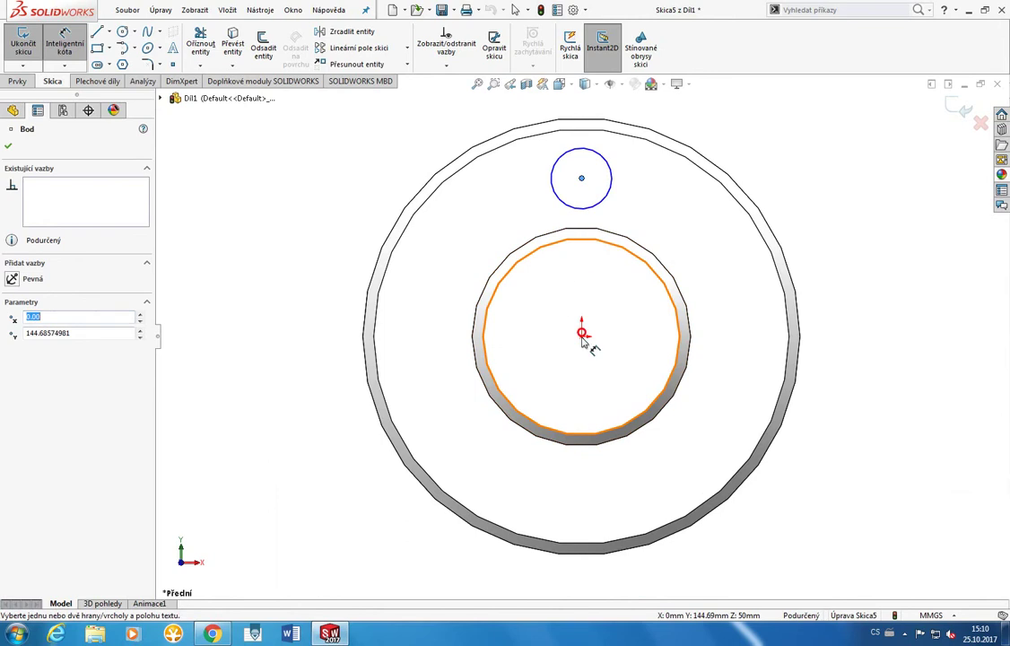
middle_click_drag(761, 315, 773, 332)
key("ctrl+8")
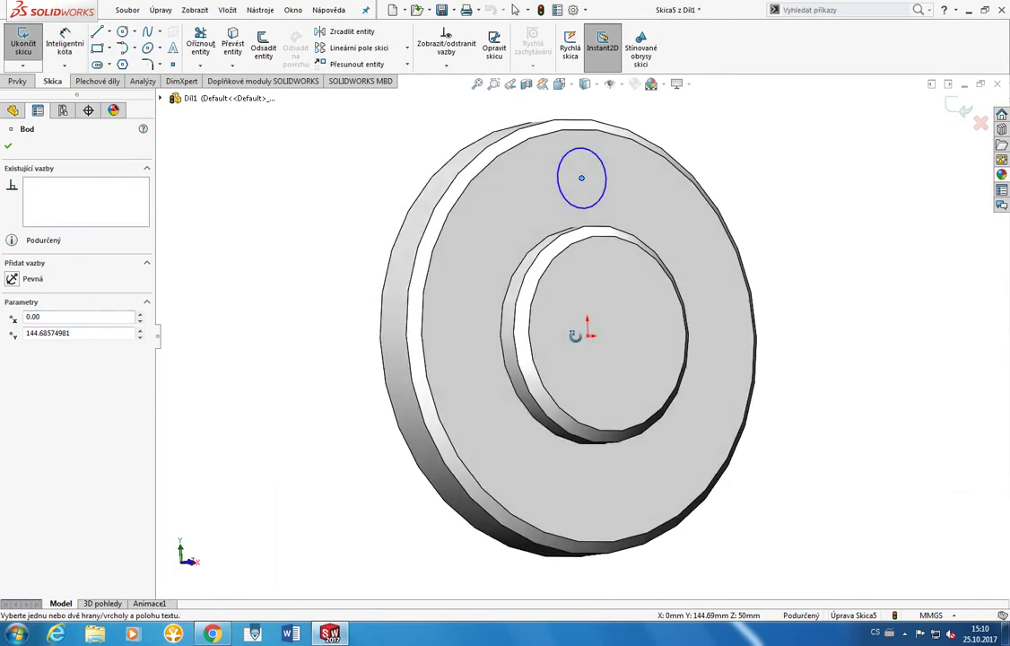
key("Escape")
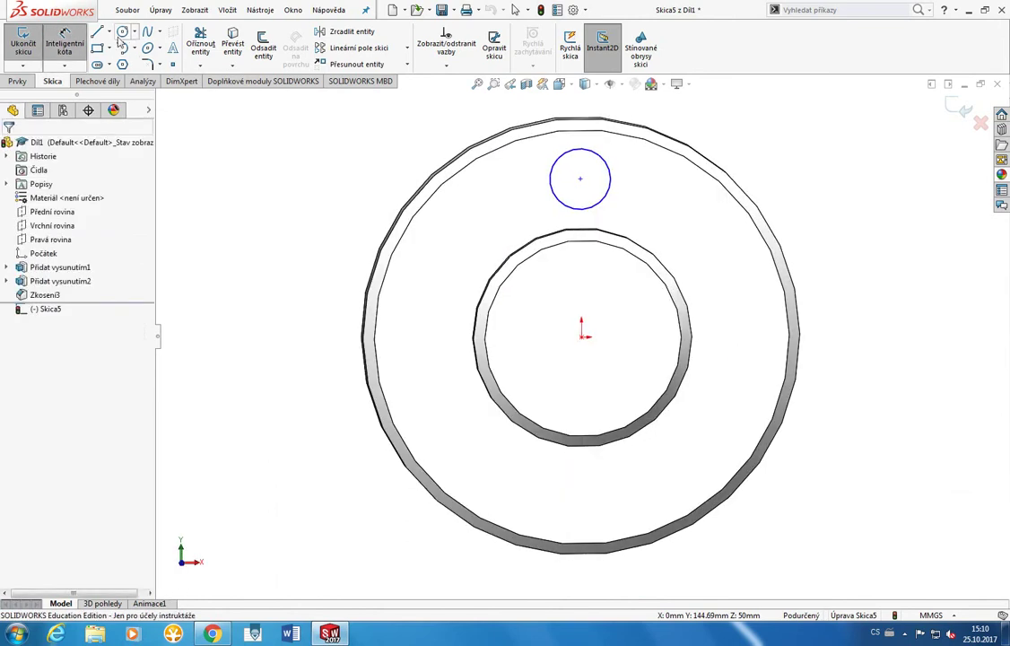
Step: Attempt a centreline at the origin, cancelling it and clearing the selections
left_click(109, 32)
left_click(112, 63)
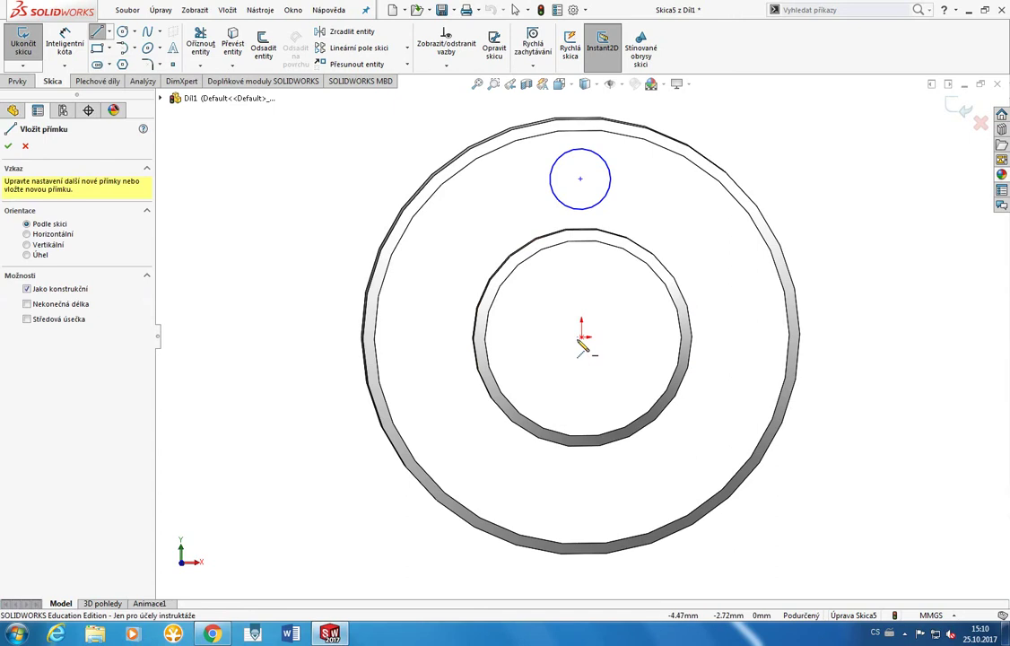
left_click(583, 337)
key("Escape")
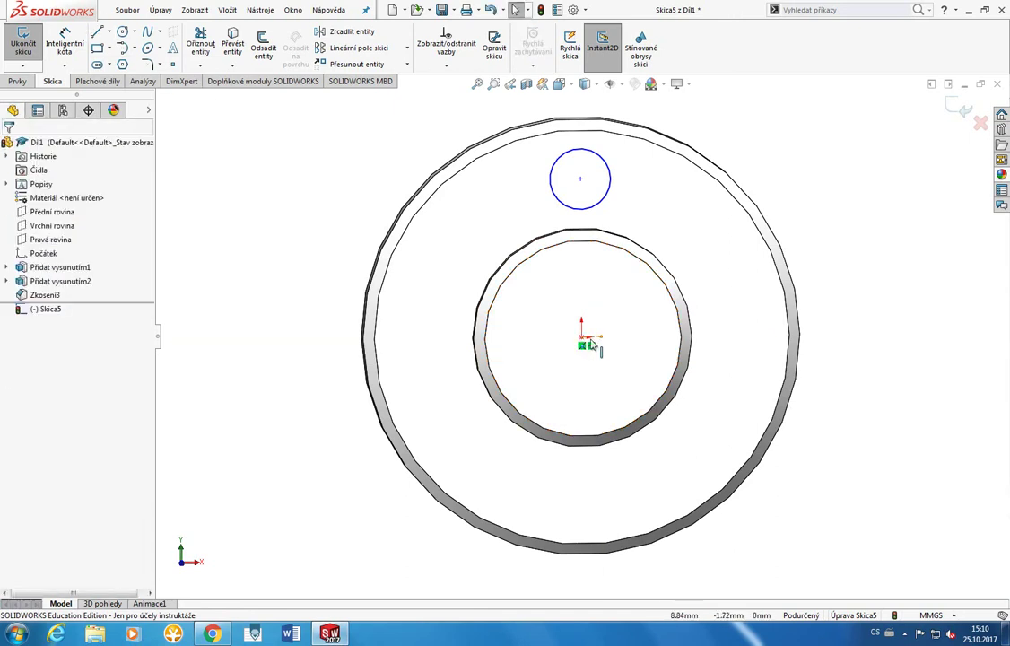
left_click(583, 339)
left_click(566, 339)
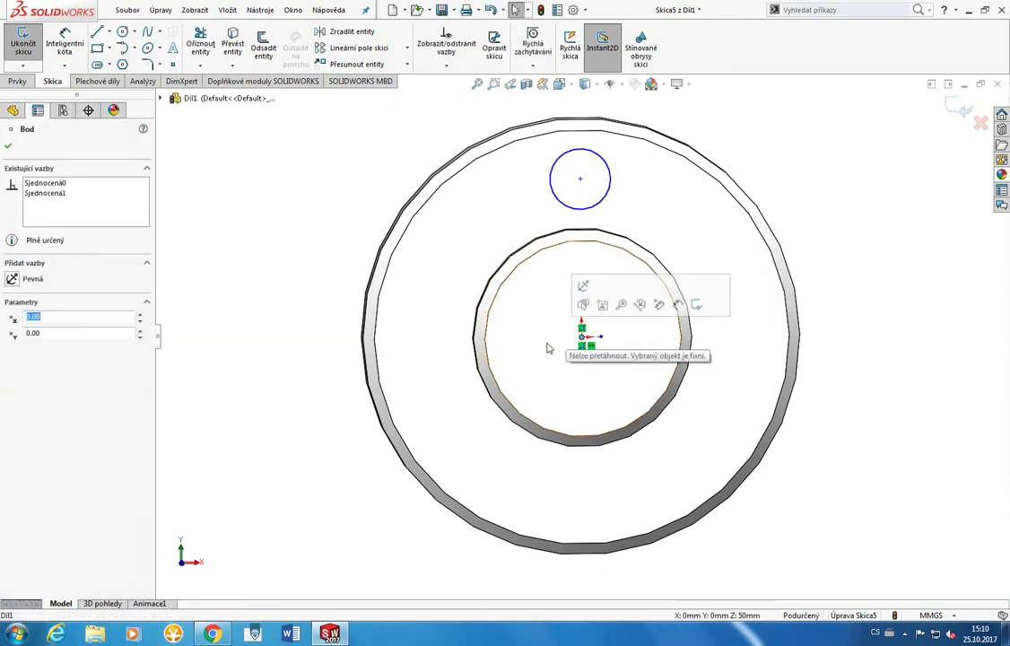
key("Escape")
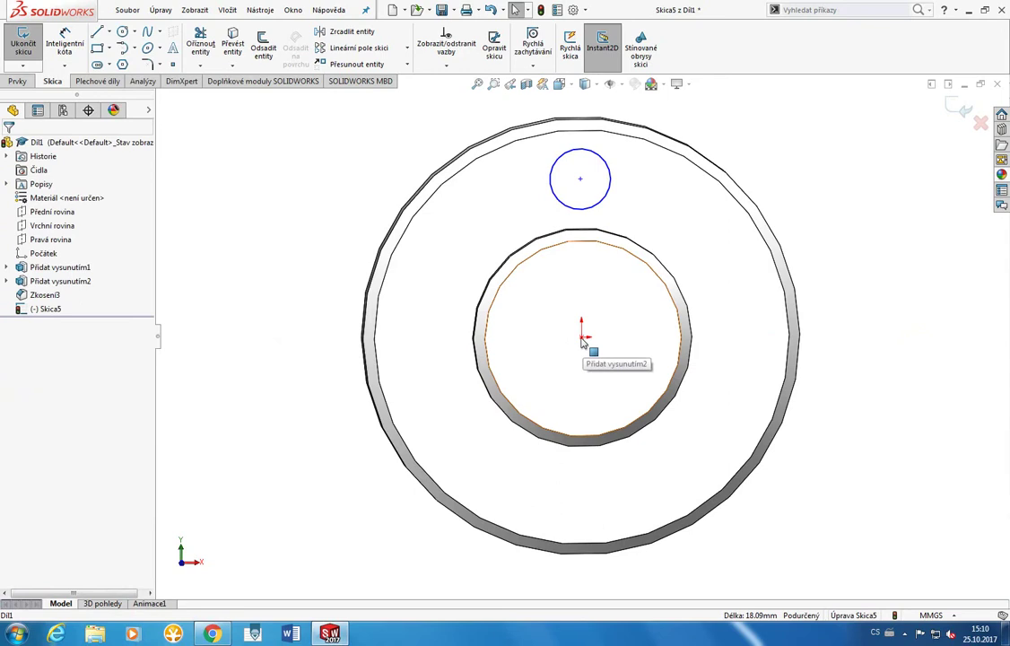
left_click(583, 343)
key("Escape")
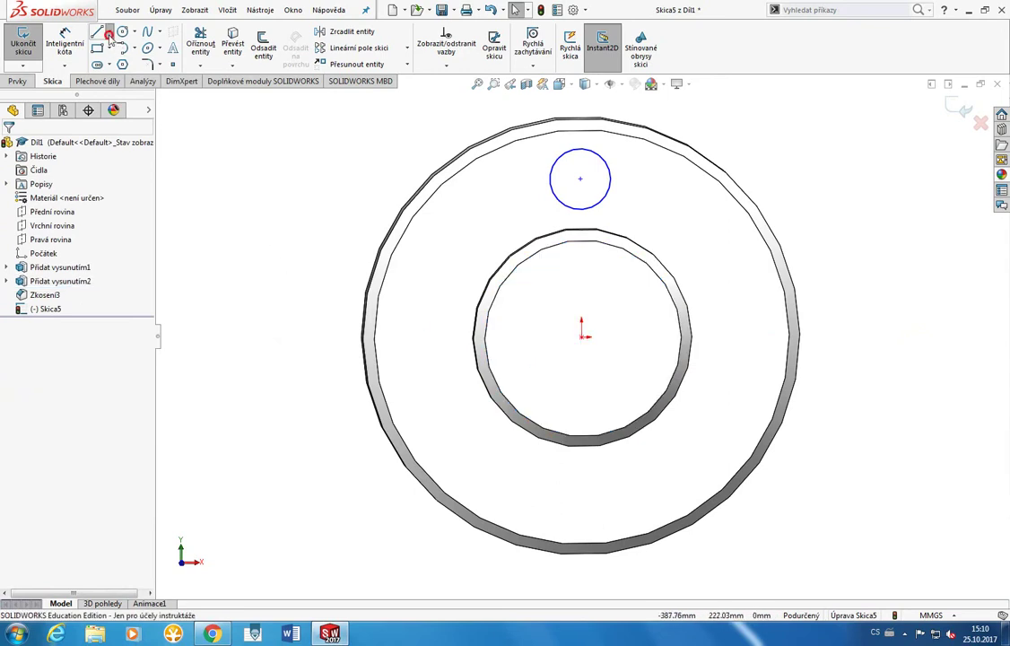
Step: Draw a horizontal centreline about 93.64 mm long through the origin to the right
left_click(109, 32)
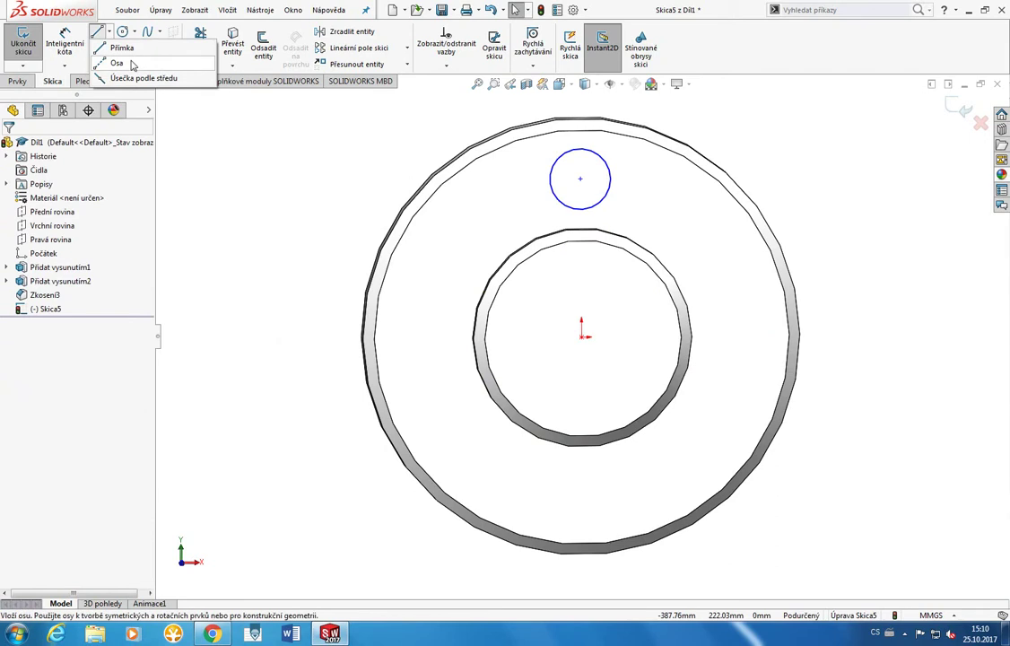
left_click(126, 63)
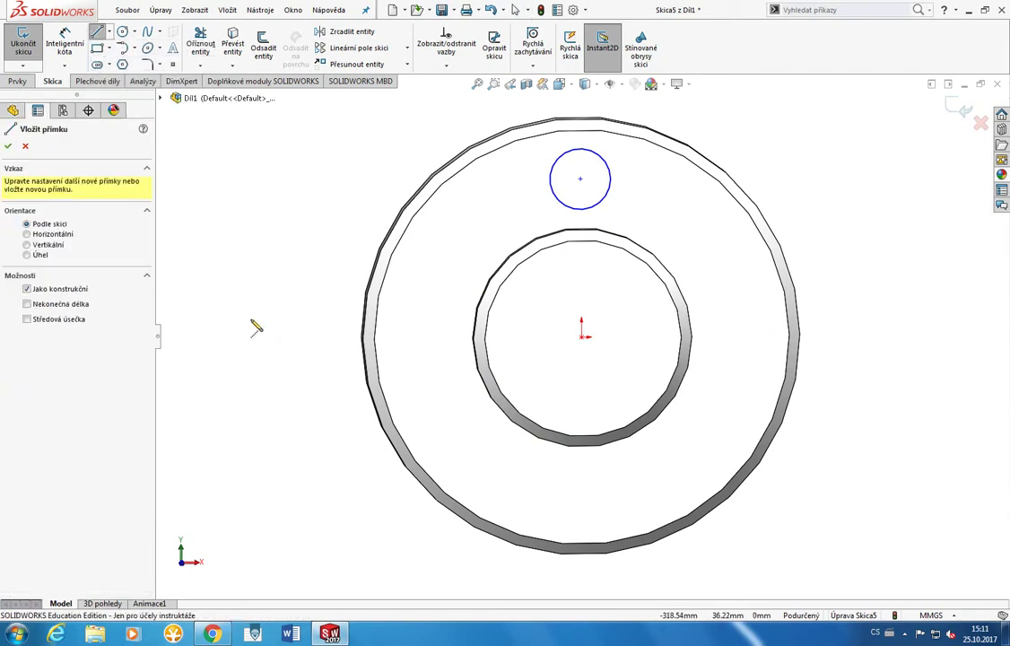
left_click(530, 337)
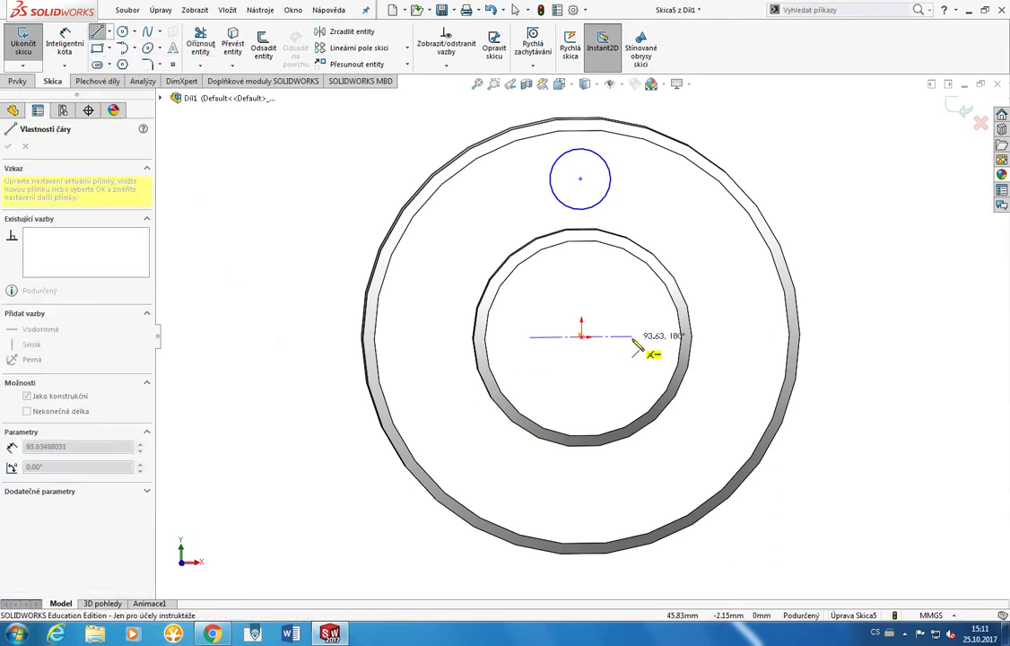
left_click(631, 336)
key("Escape")
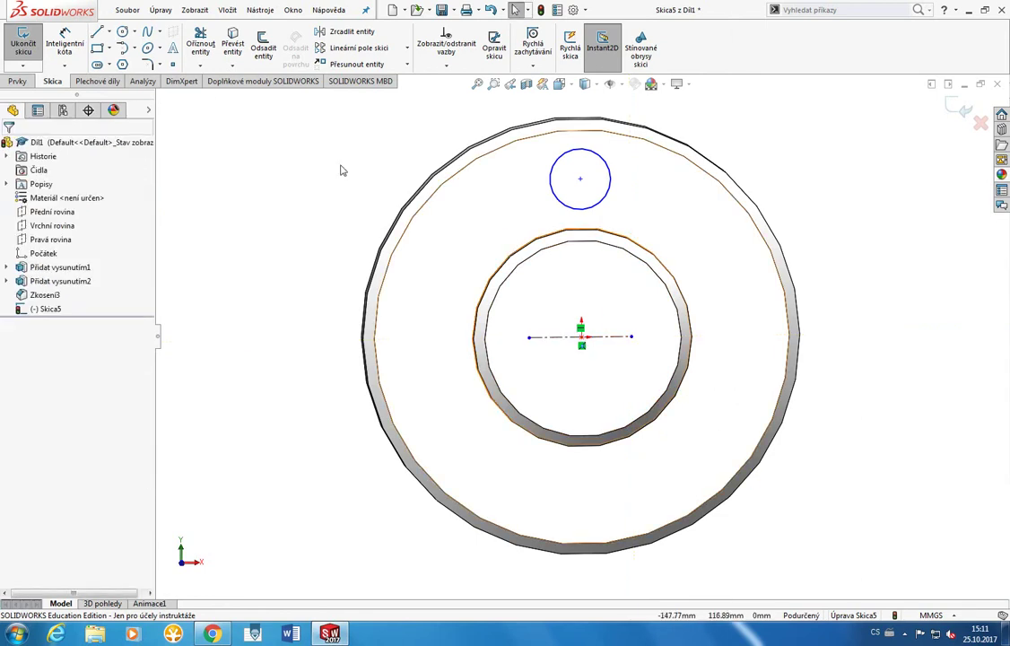
left_click(64, 40)
Step: Dimension the circle centre 140 mm above the horizontal centreline, then test dragging the circle
left_click(580, 179)
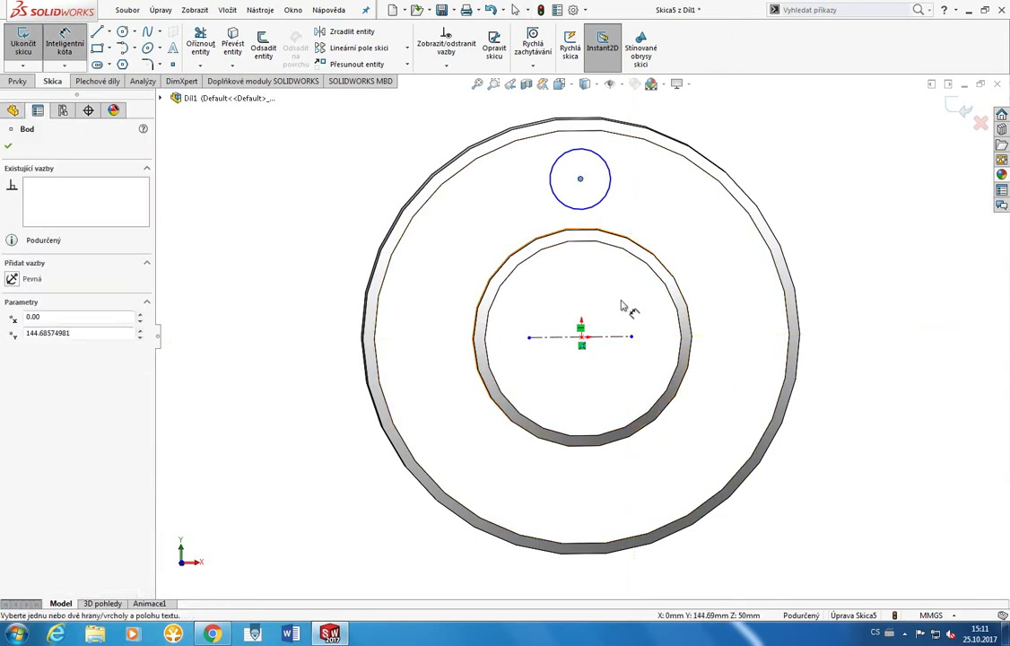
left_click(613, 337)
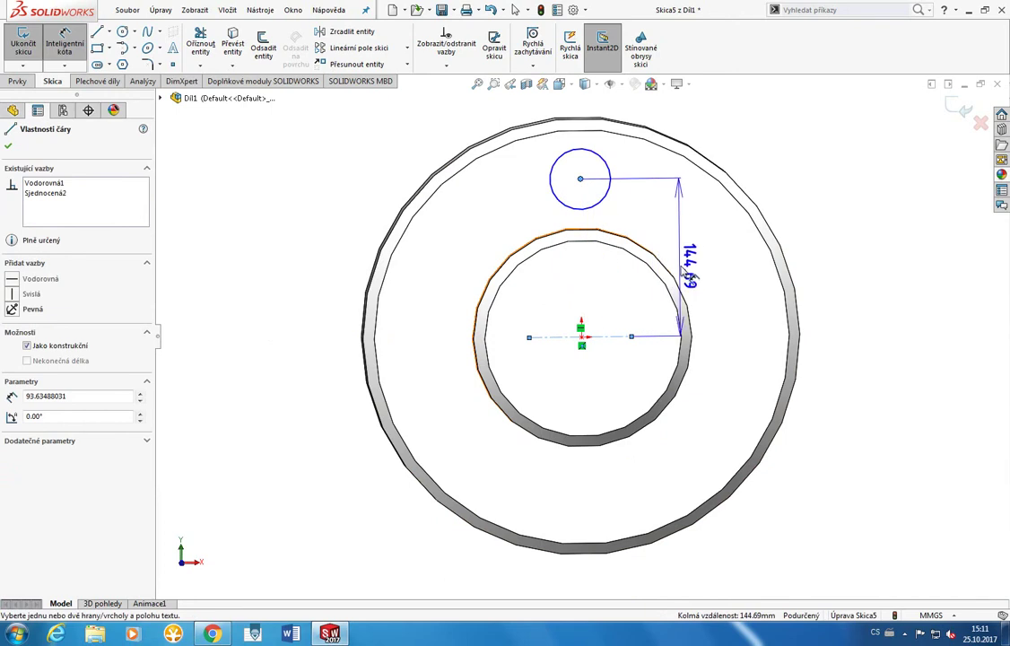
left_click(700, 269)
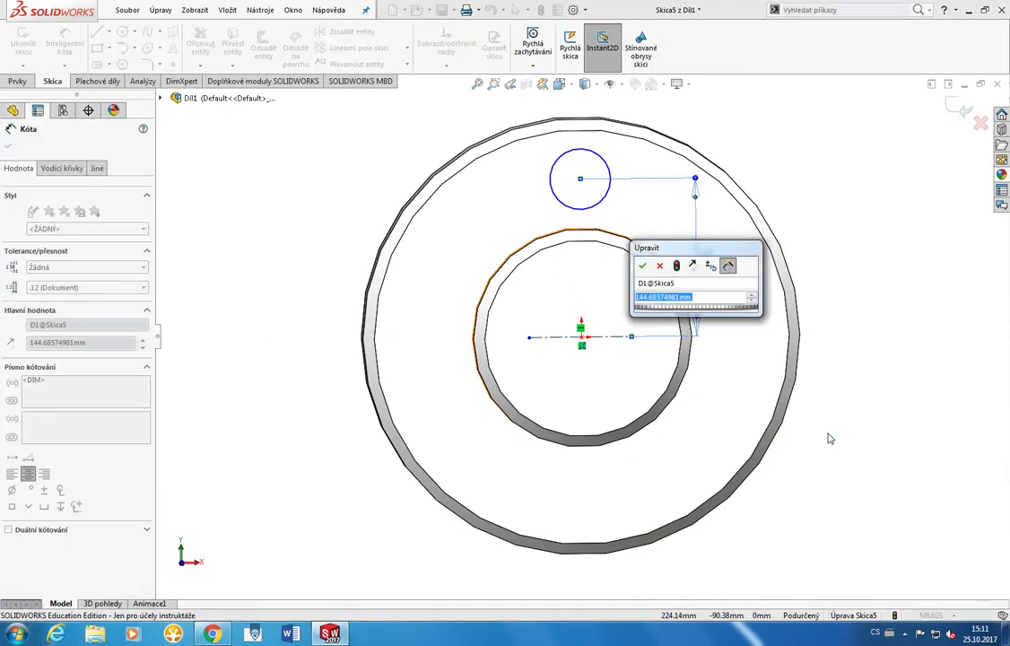
type("14")
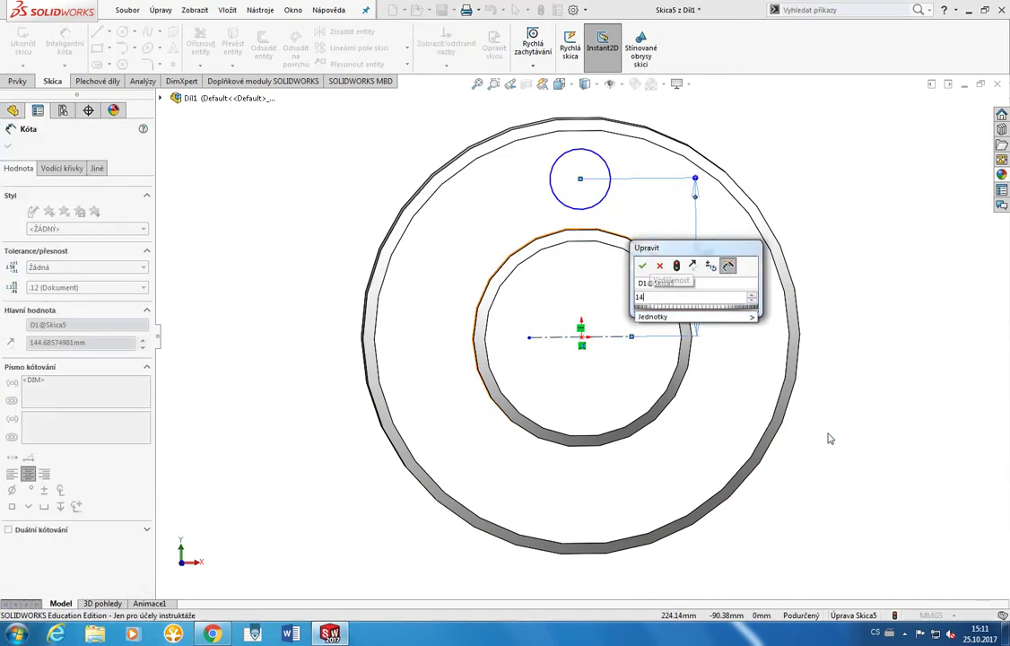
type("0")
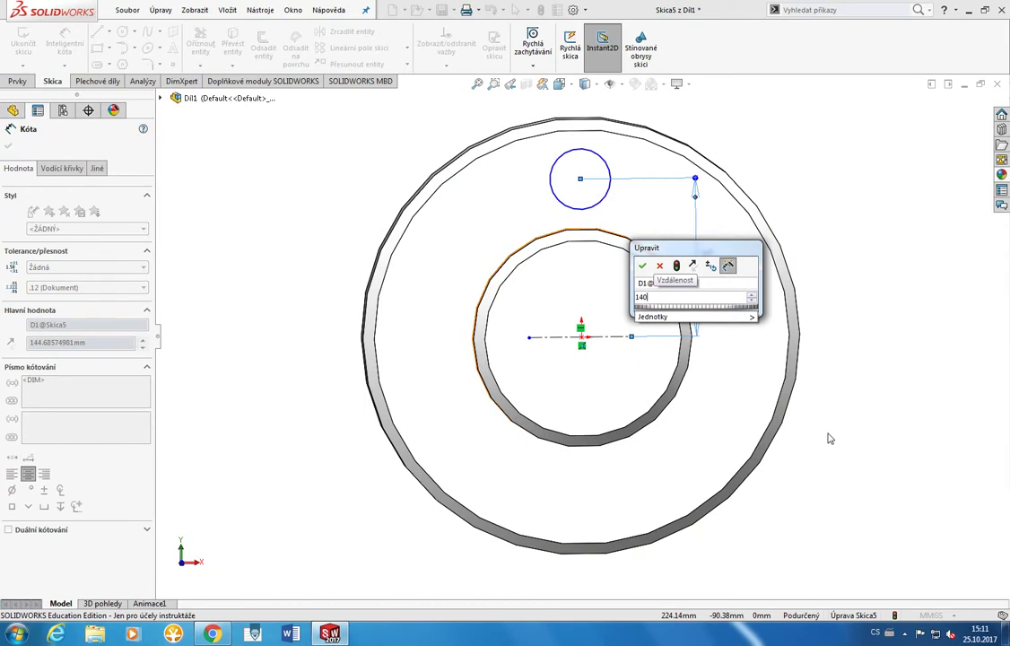
key("Return")
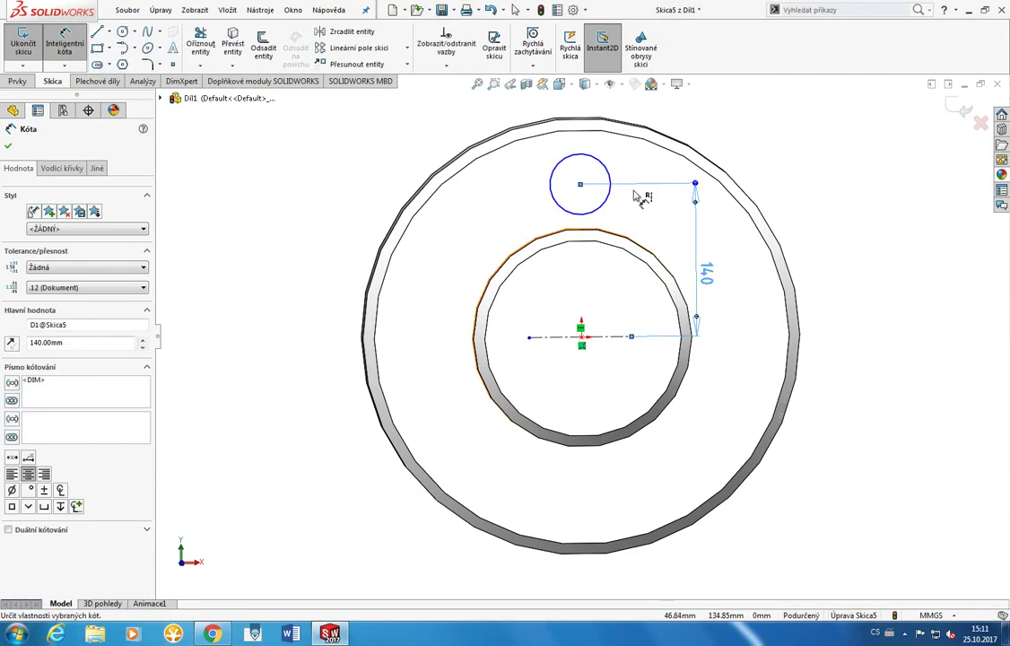
key("Escape")
left_click_drag(581, 189, 575, 205)
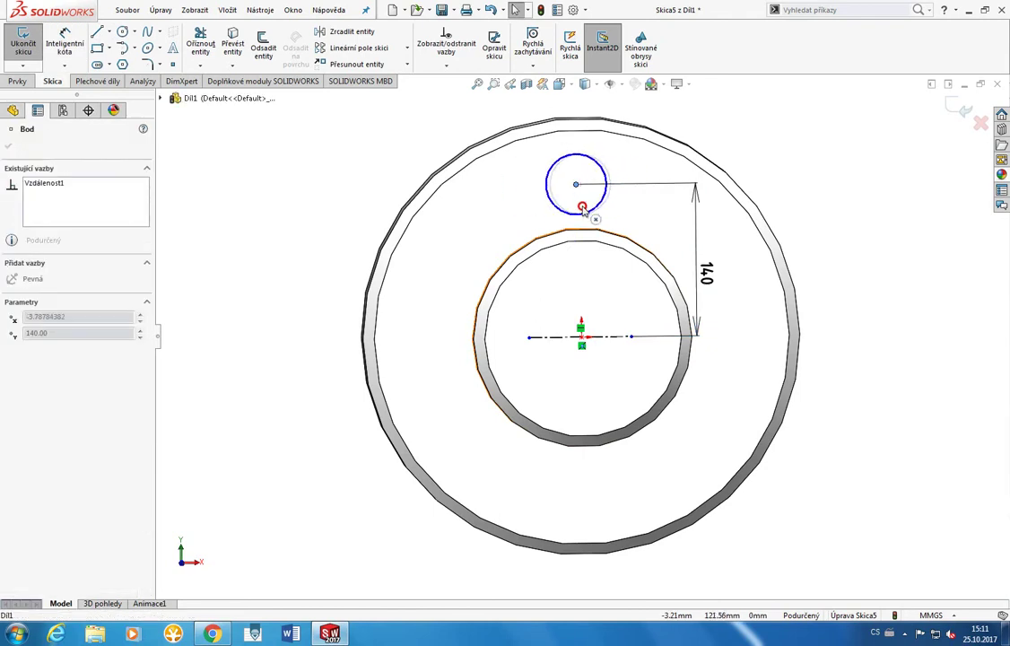
mouse_move(575, 206)
left_mouse_down()
mouse_move(516, 206)
mouse_move(603, 210)
mouse_move(541, 209)
mouse_move(651, 226)
mouse_move(583, 220)
left_mouse_up()
key("Escape")
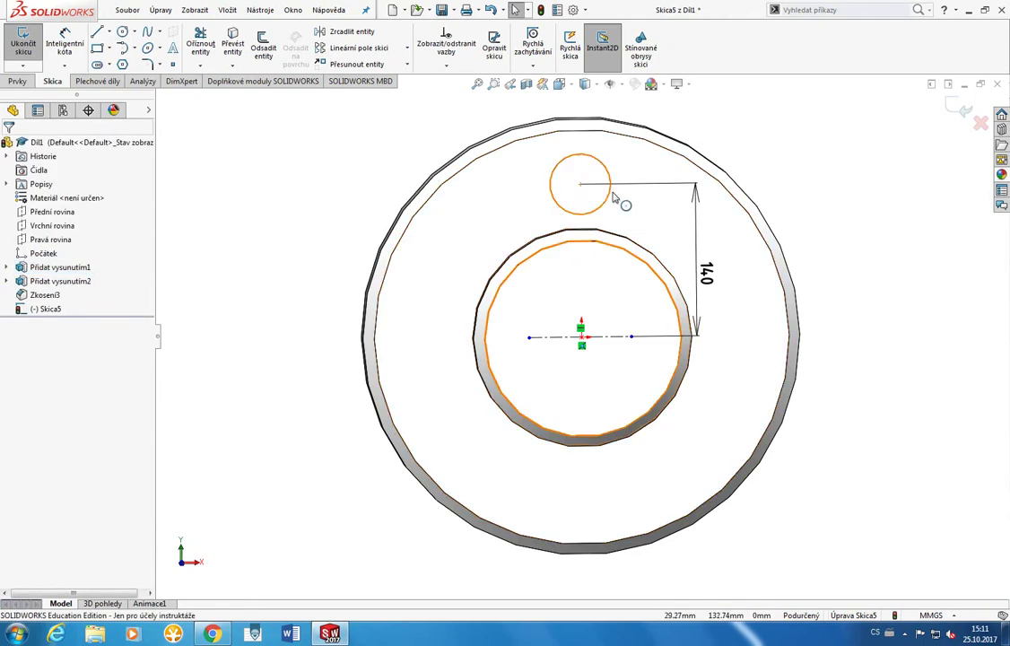
Step: Draw a centreline from the origin to the small circle's centre and make it Vertical
left_click(109, 32)
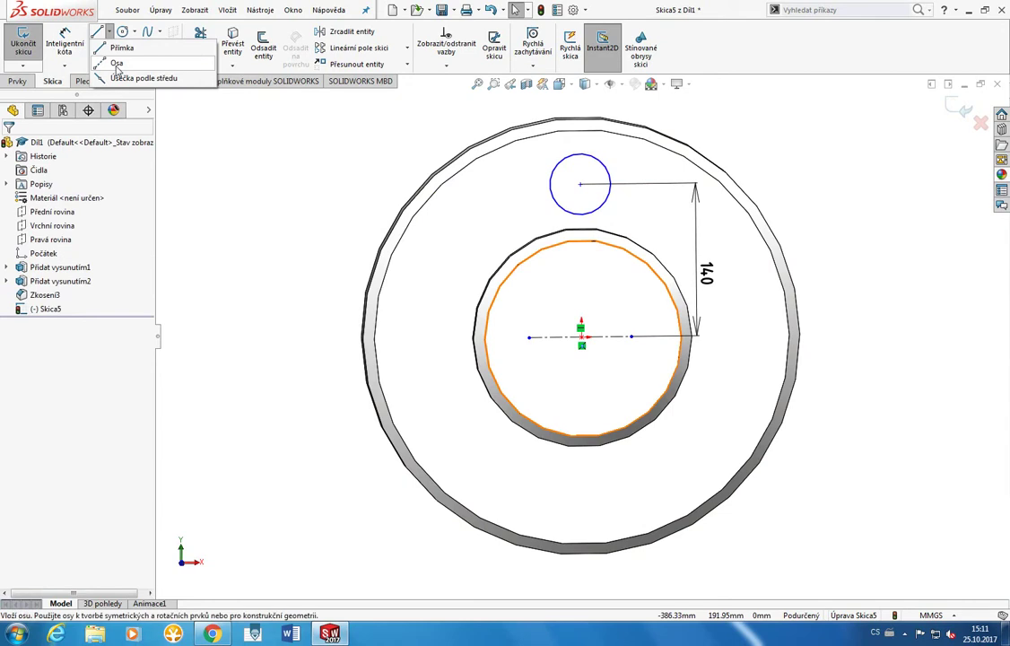
left_click(64, 66)
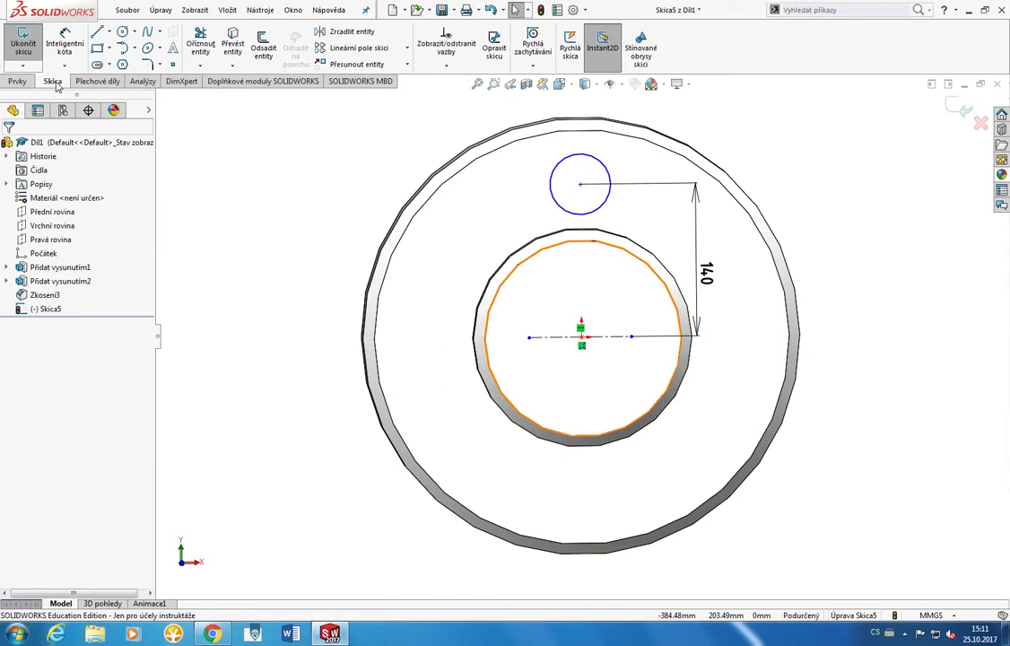
left_click(109, 33)
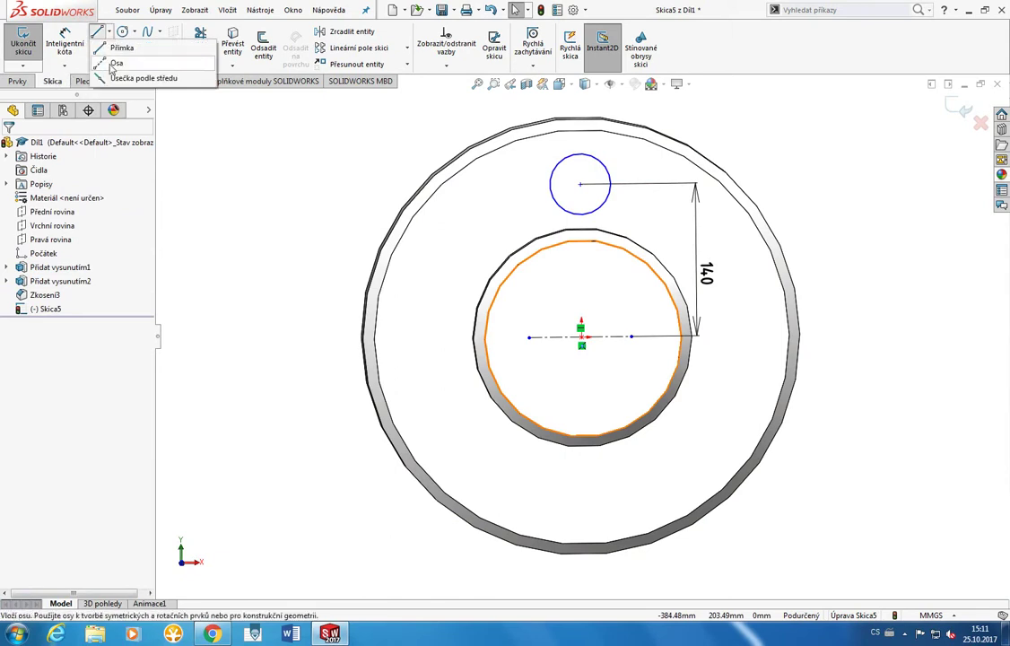
left_click(113, 64)
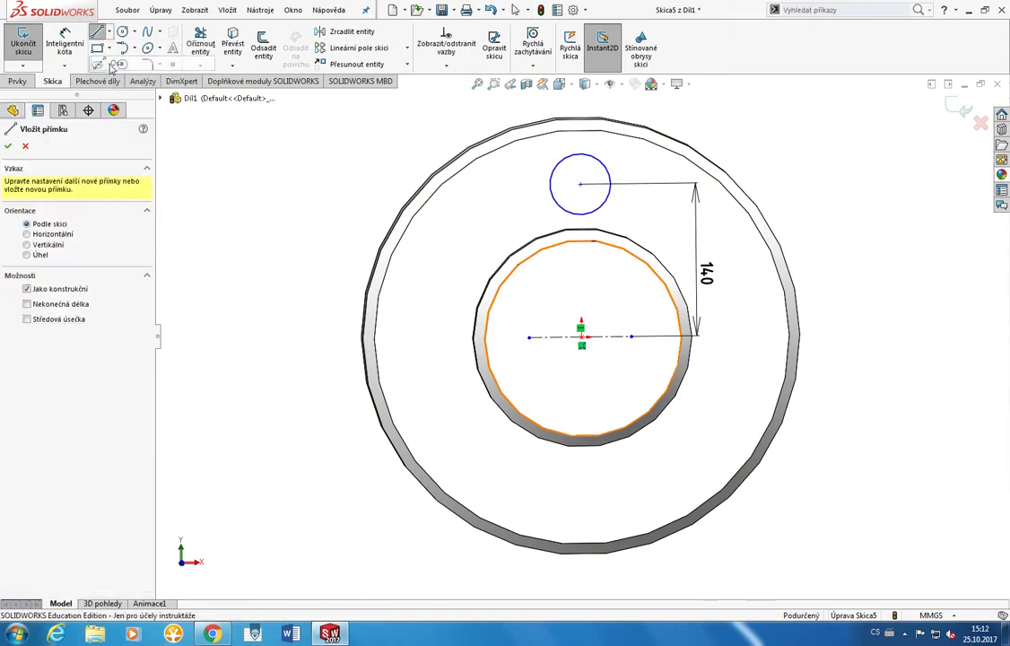
left_click(581, 337)
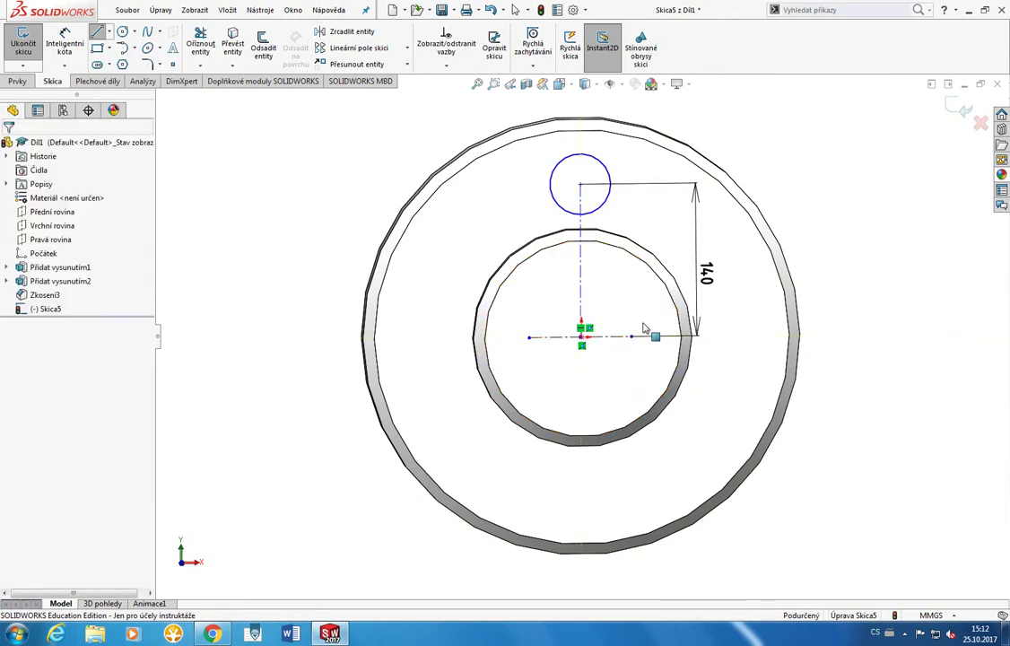
left_click(580, 184)
left_click(580, 215)
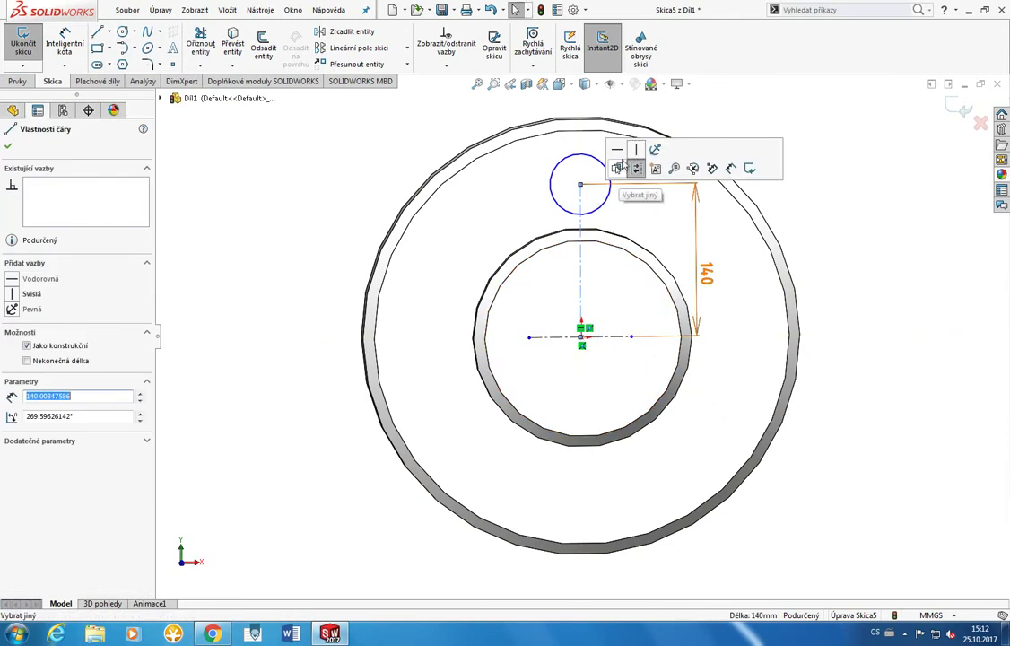
left_click(638, 165)
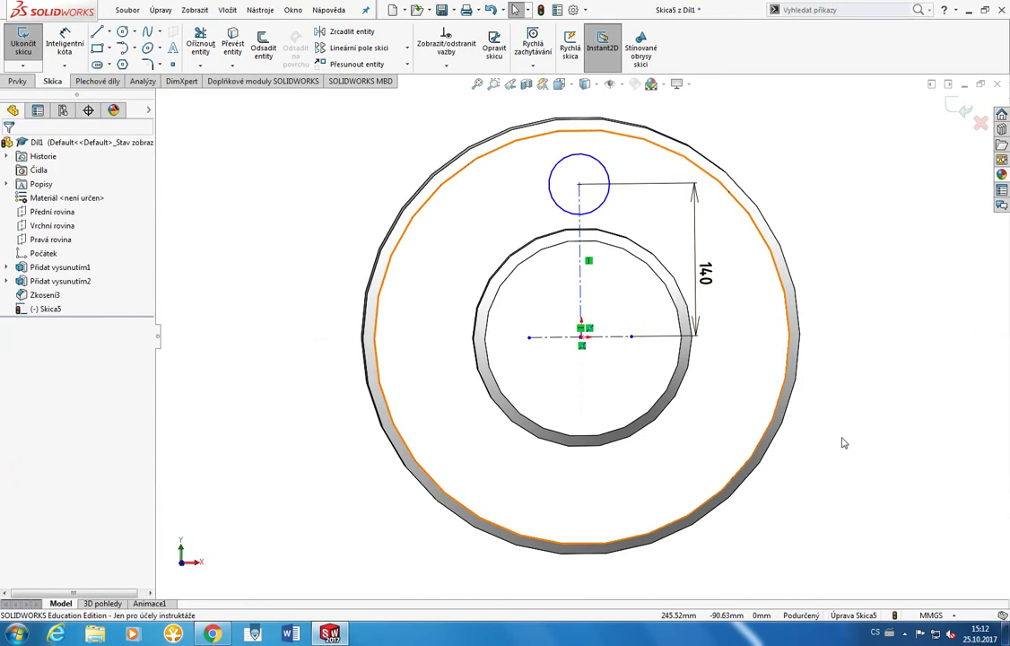
Step: Test the circle's freedom and check relations between the origin and both centrelines
left_click(579, 186)
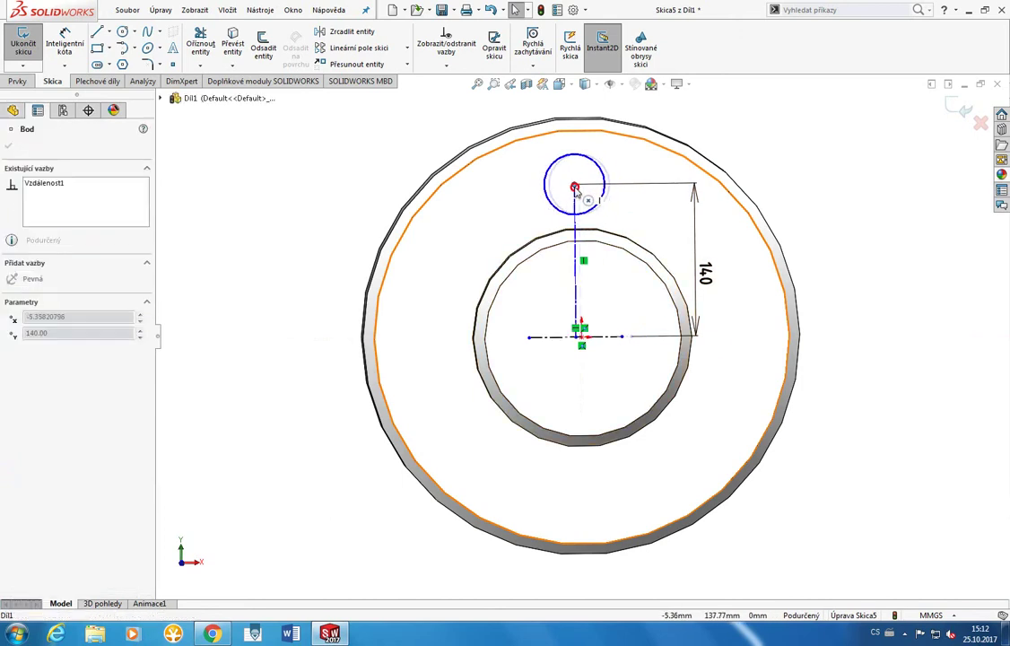
mouse_move(582, 188)
left_mouse_down()
mouse_move(611, 191)
mouse_move(581, 189)
left_mouse_up()
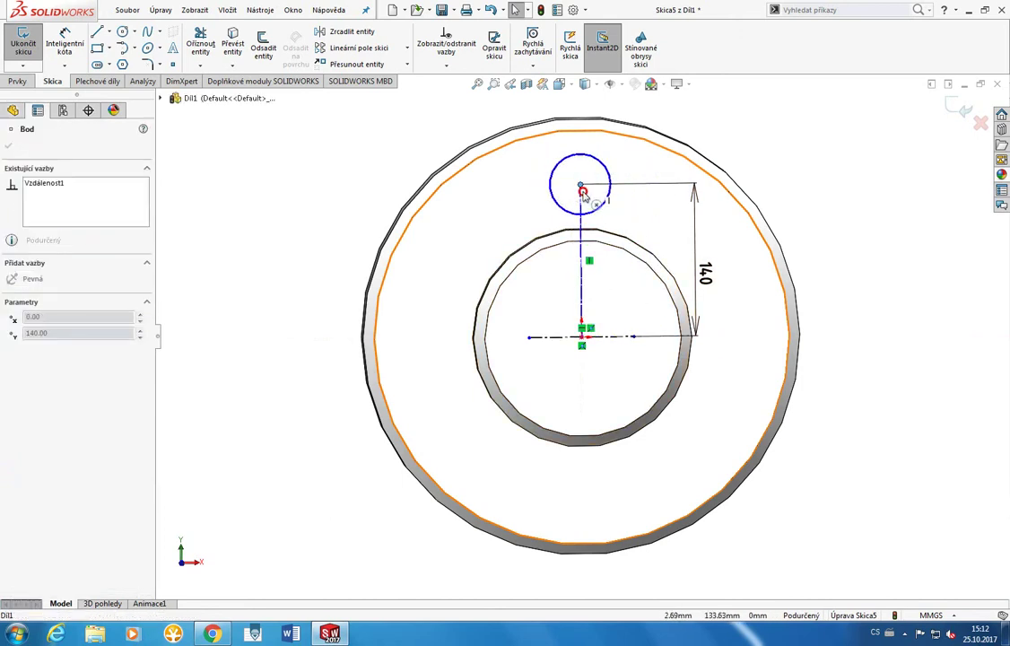
left_click(582, 339)
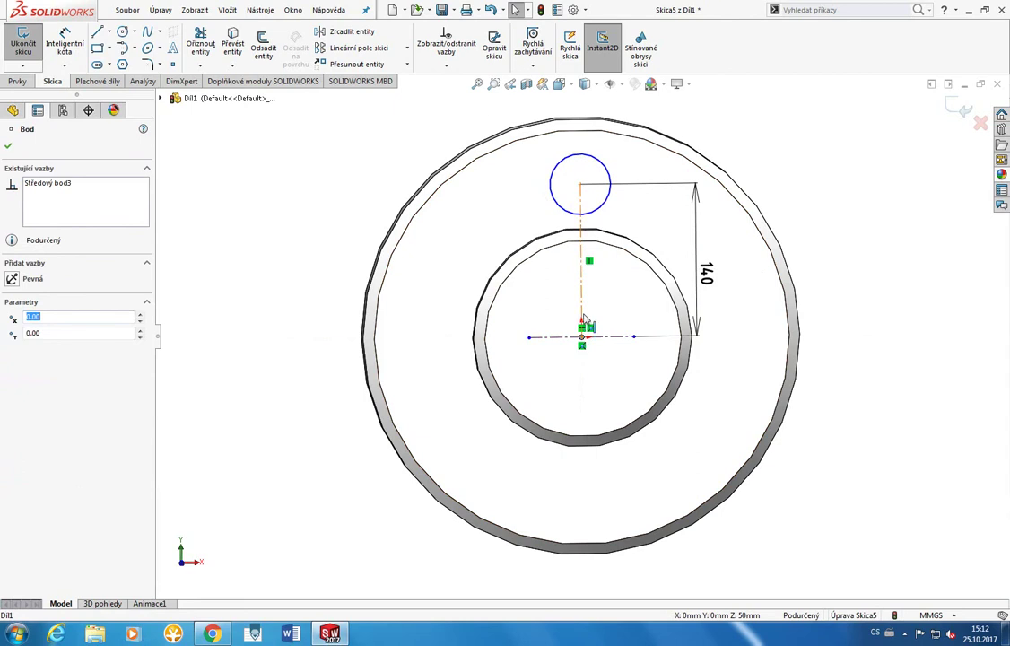
left_click(557, 337, "ctrl")
left_click(582, 296, "ctrl")
left_click(879, 367)
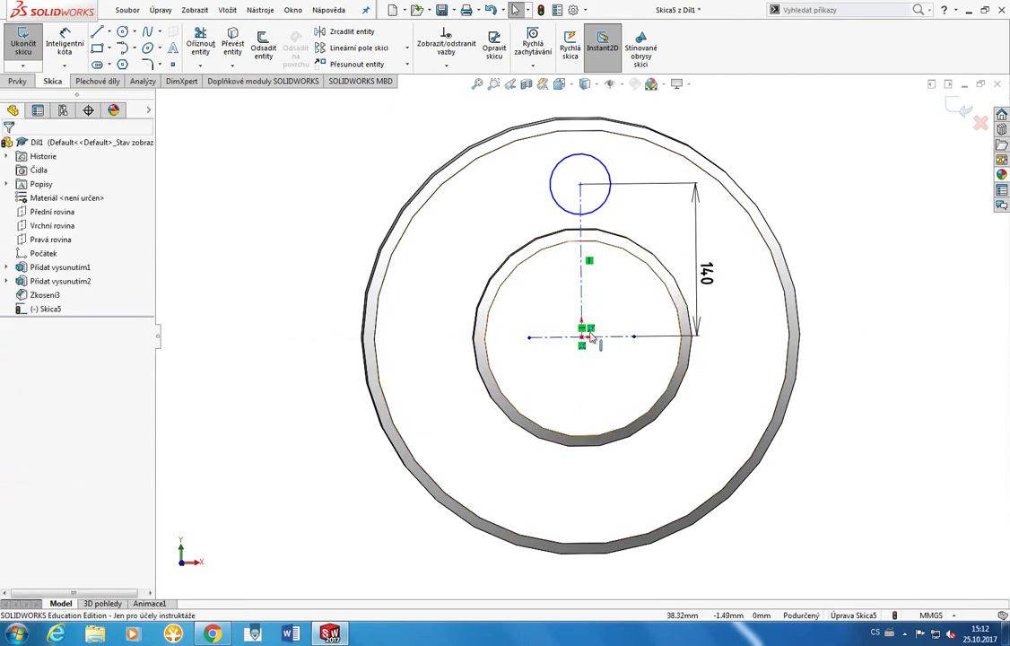
left_click(610, 337)
left_click(581, 269, "ctrl")
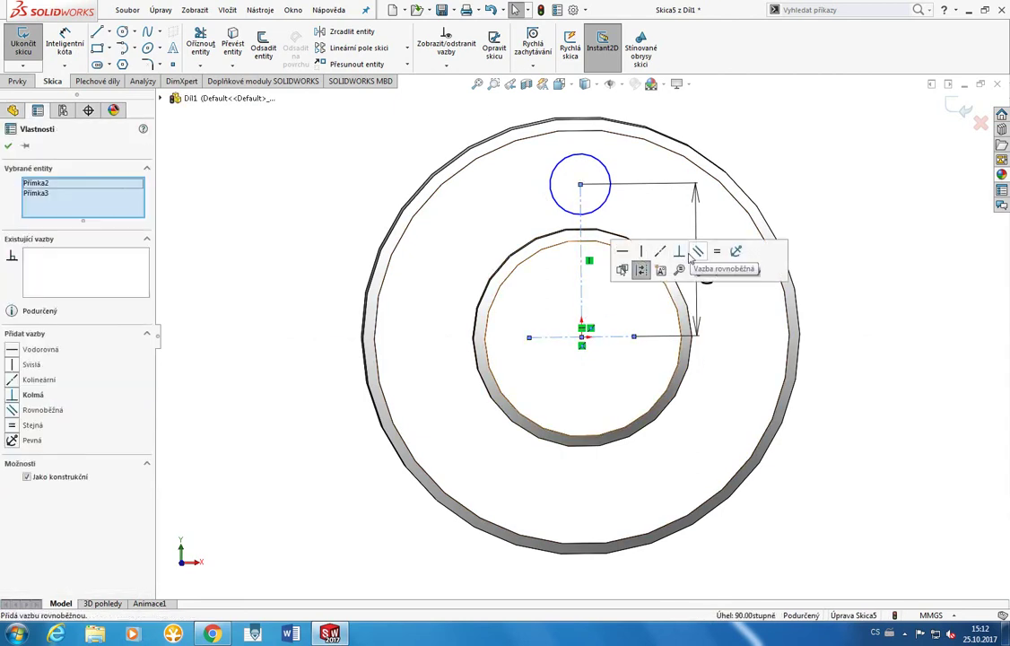
left_click(961, 283)
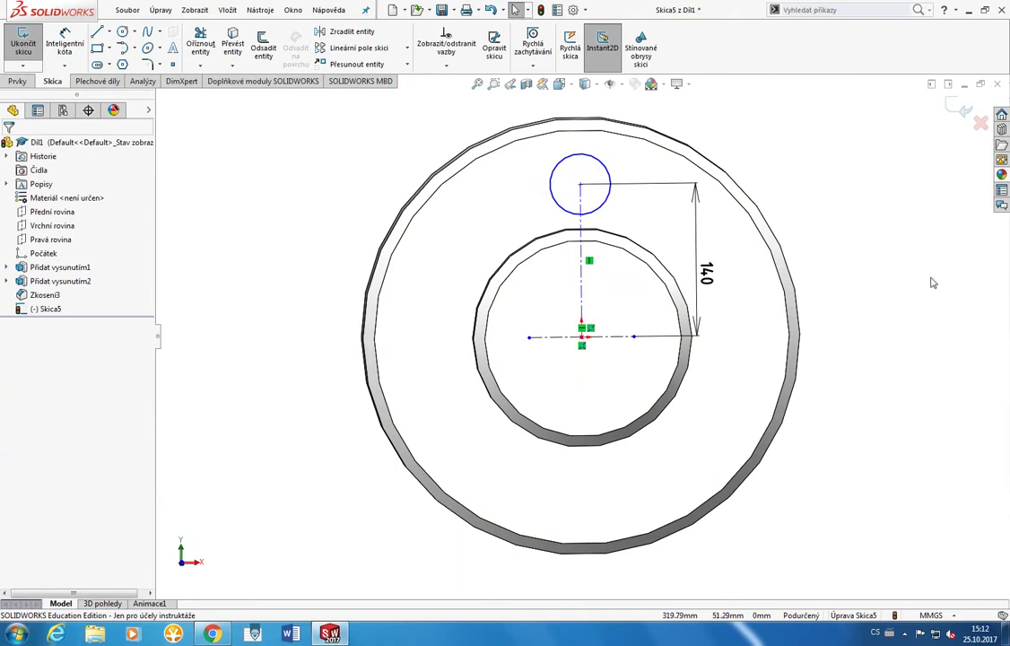
left_click(582, 337)
left_click(799, 167)
left_click(64, 40)
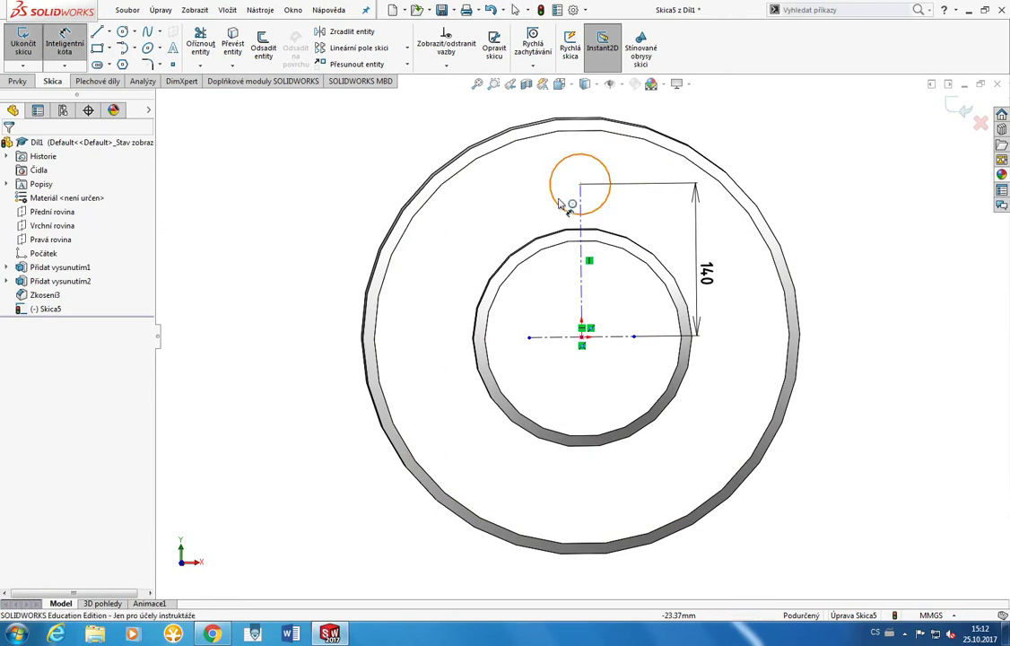
Step: Dimension the small circle's diameter to 40 mm, replacing 55.57 mm
left_click(607, 209)
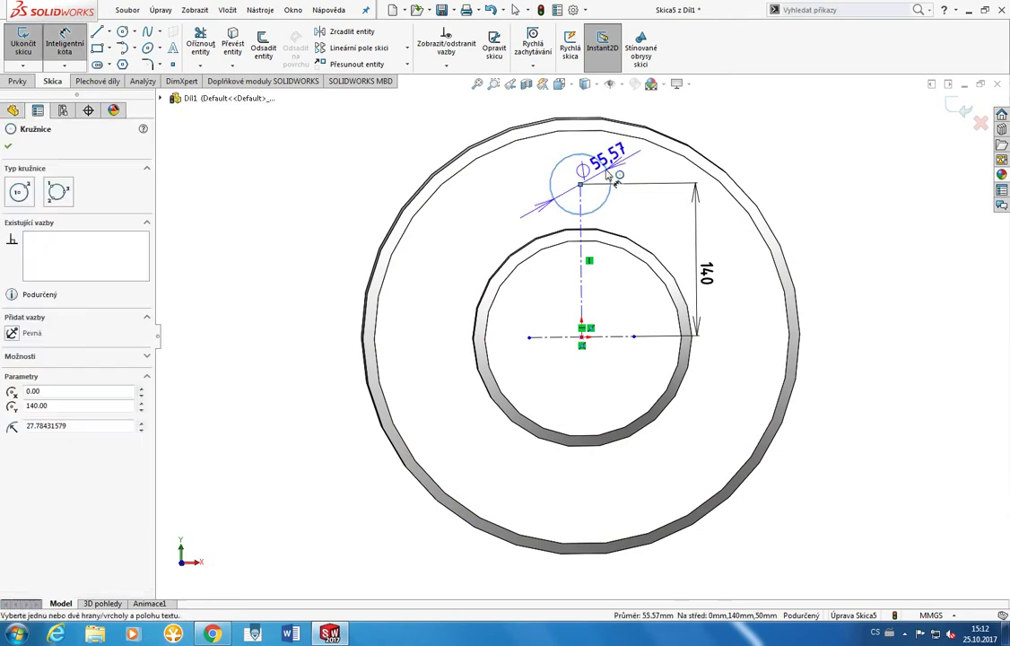
left_click(701, 130)
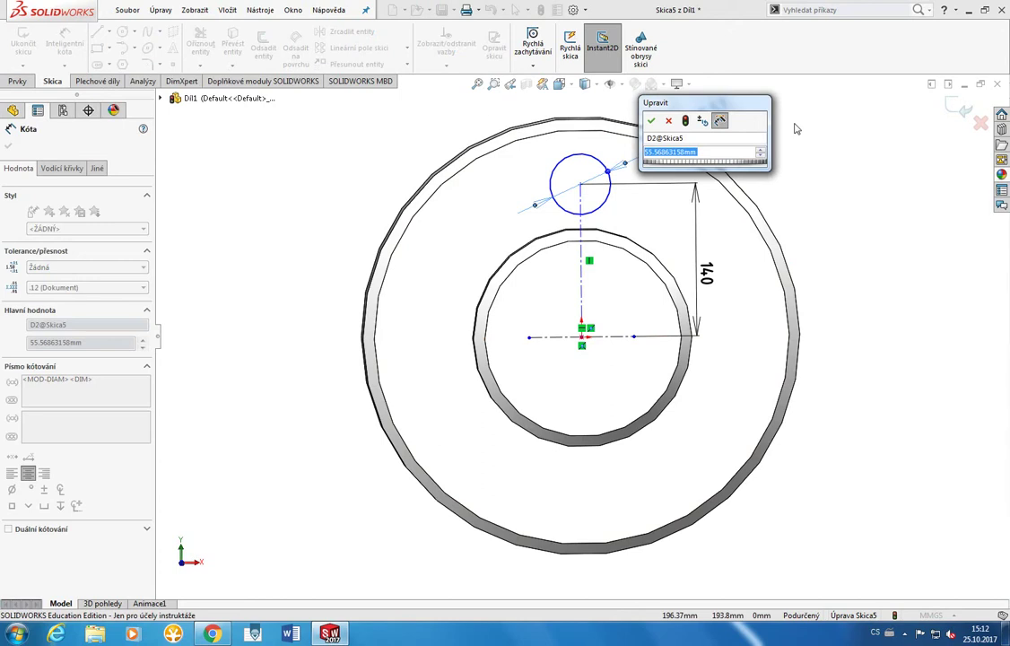
type("40")
key("Return")
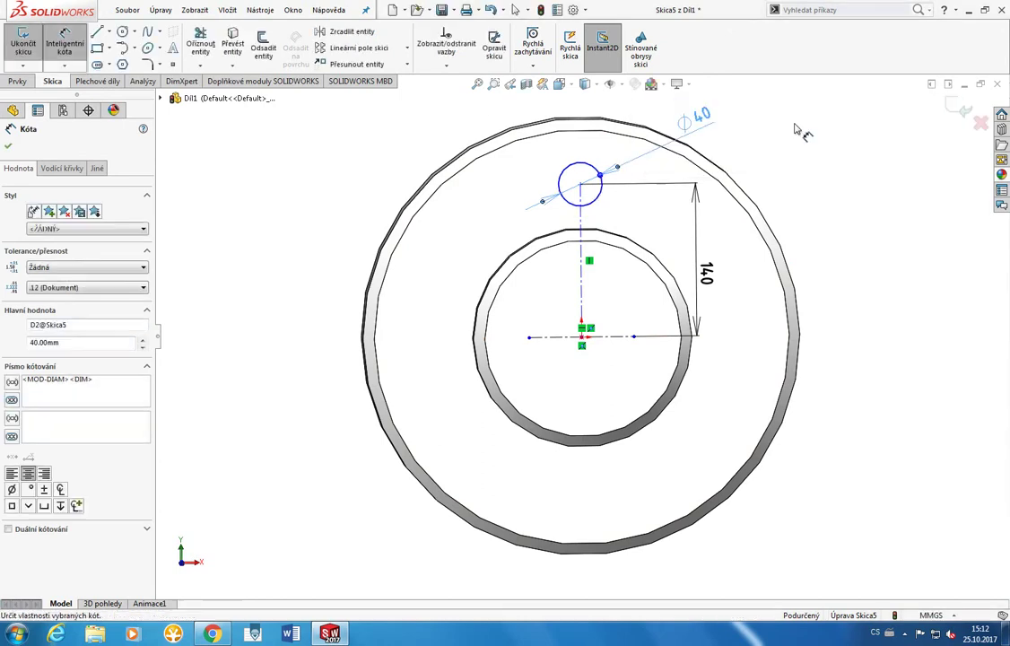
key("Escape")
middle_click_drag(826, 170, 820, 206)
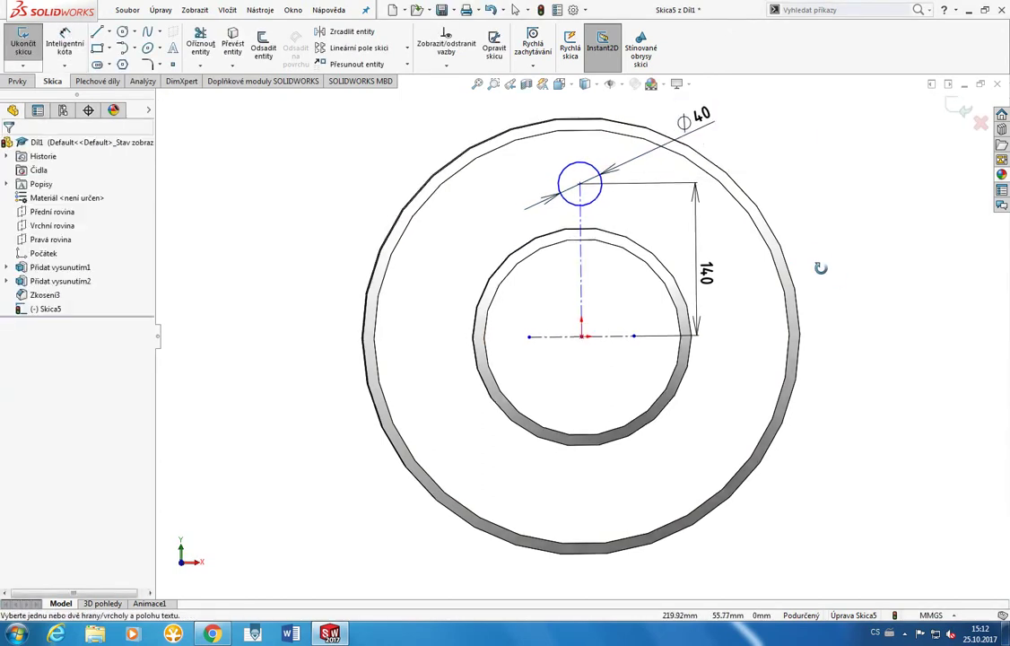
key("Return")
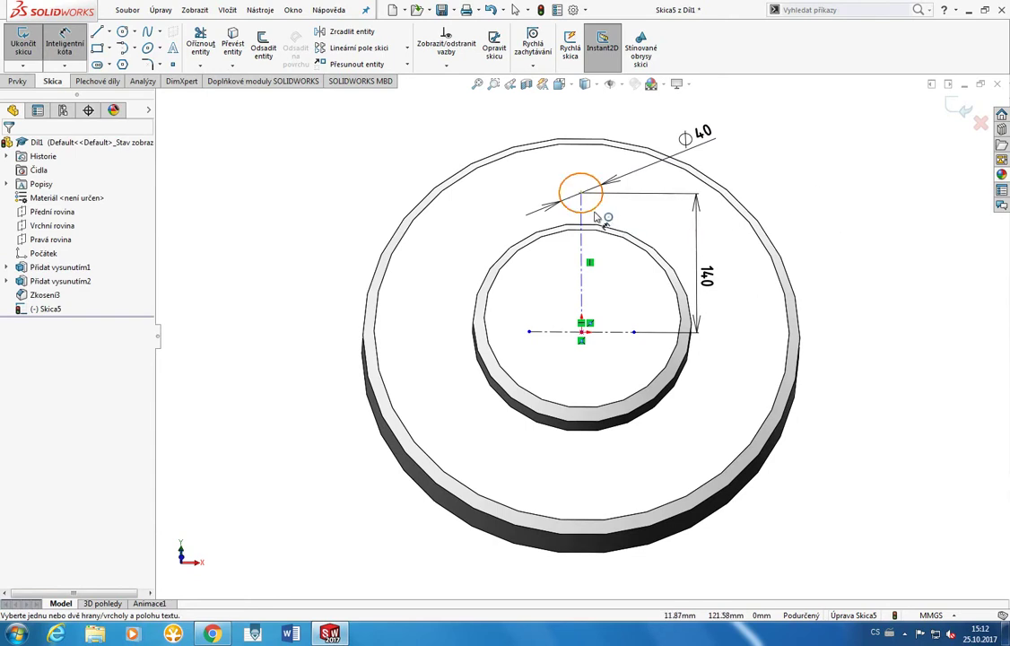
Step: Test dragging the centreline's origin end point, then rotate back to a front-facing view
key("Escape")
mouse_move(628, 332)
left_mouse_down()
mouse_move(566, 333)
mouse_move(584, 333)
left_mouse_up()
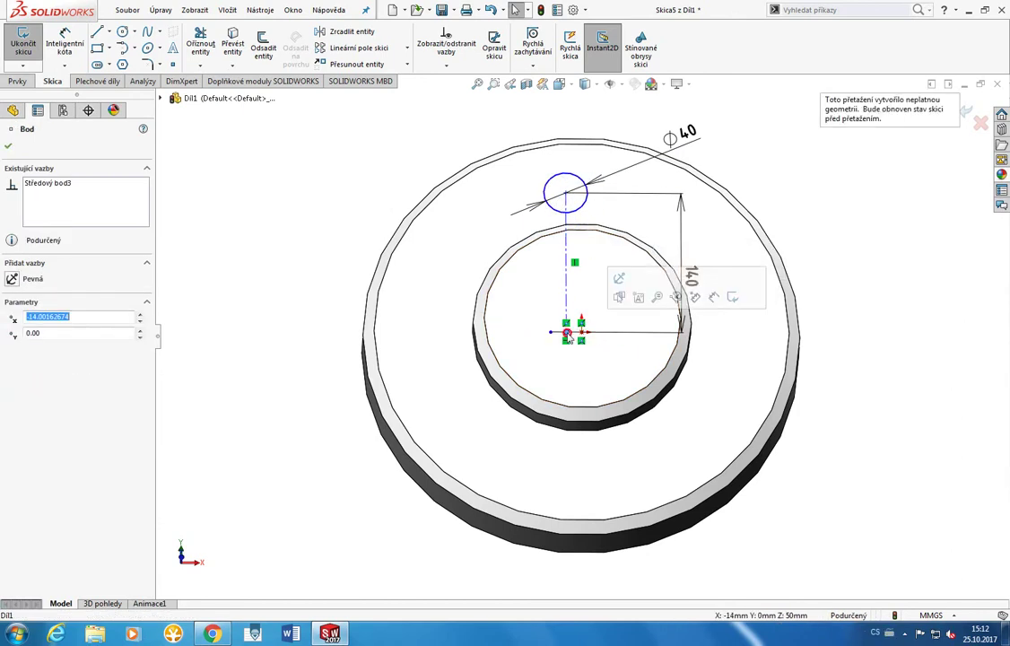
left_click(886, 289)
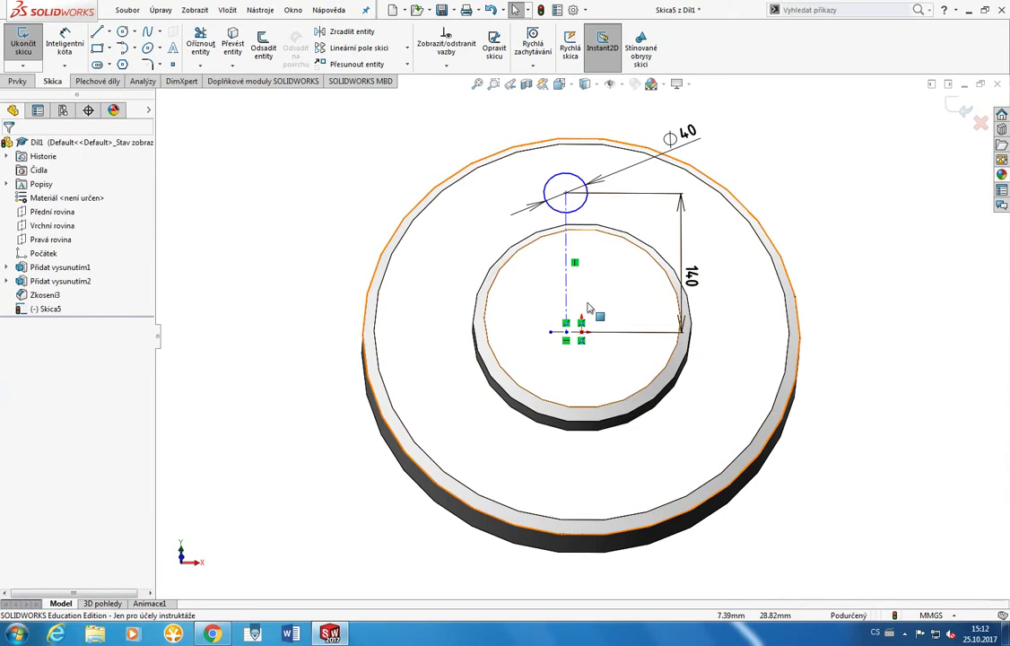
left_click(585, 333)
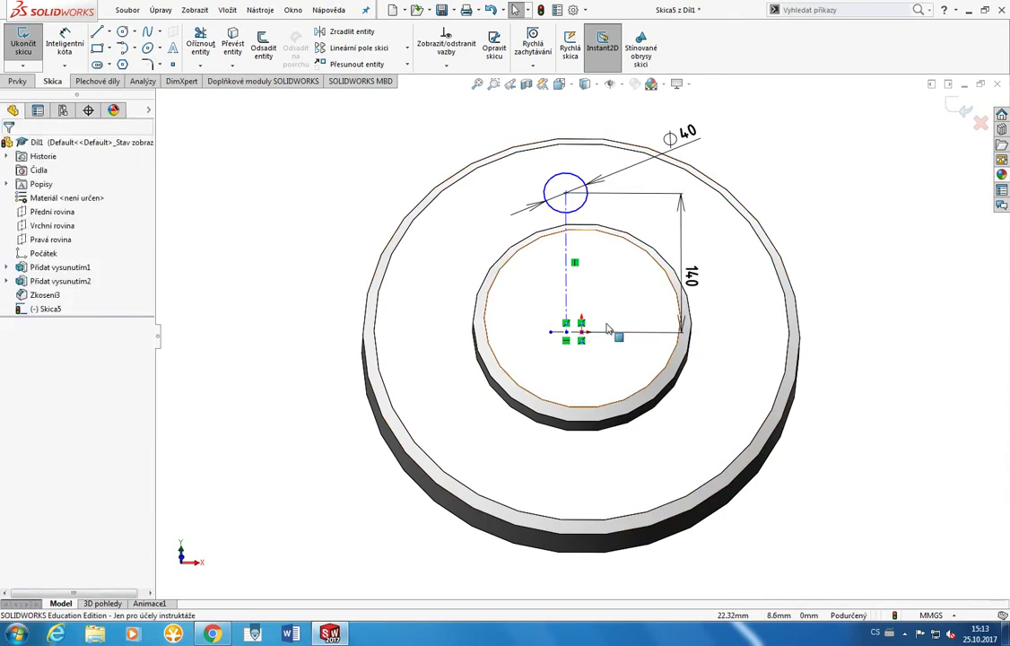
left_click_drag(583, 333, 600, 331)
left_click(897, 271)
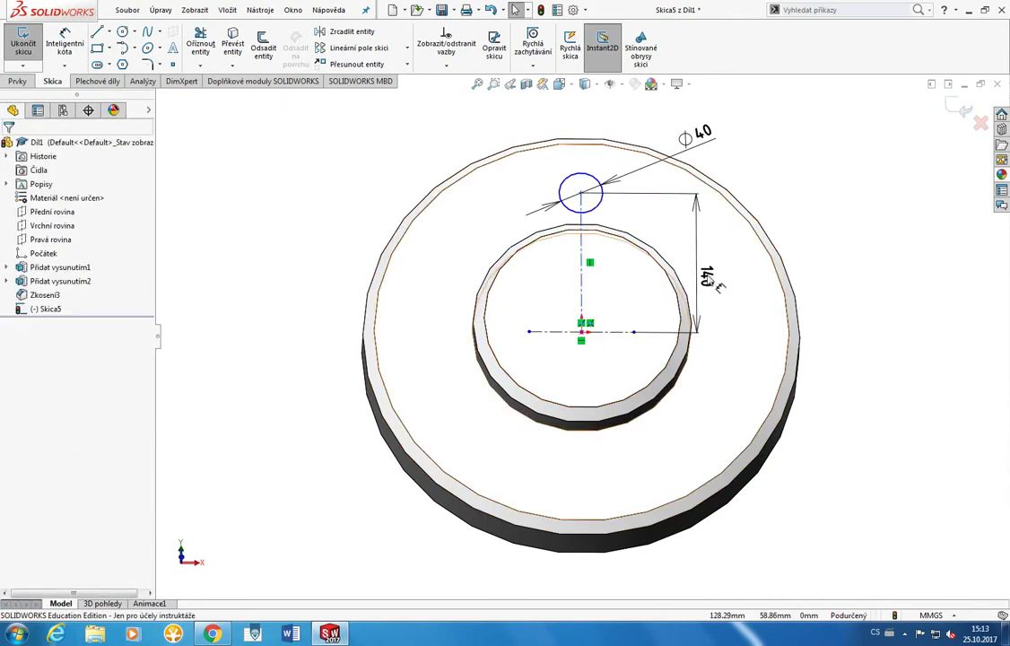
middle_click_drag(617, 190, 592, 184)
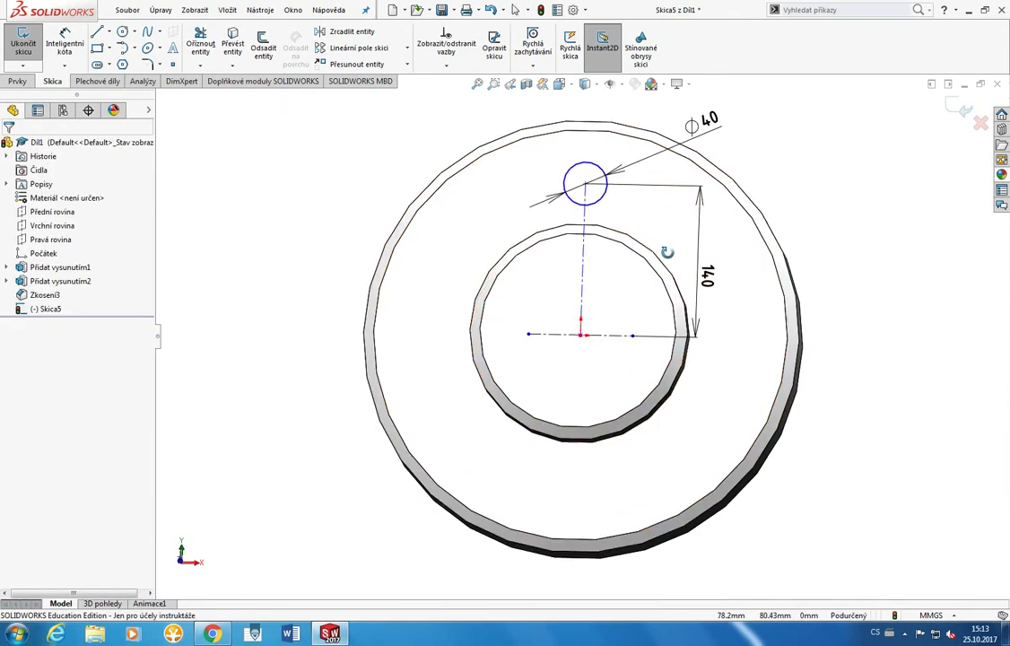
scroll(590, 185, "up", 3)
scroll(583, 270, "down", 3)
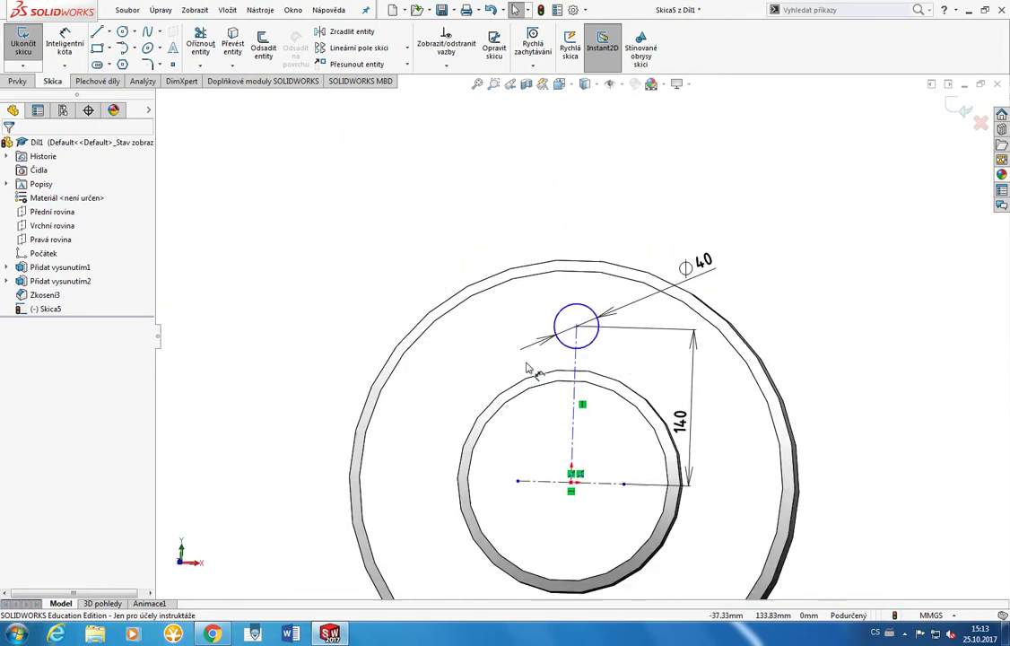
scroll(556, 485, "up", 2)
Step: Add a driven 140 mm dimension from the origin to the circle centre, then delete it
left_click(586, 487)
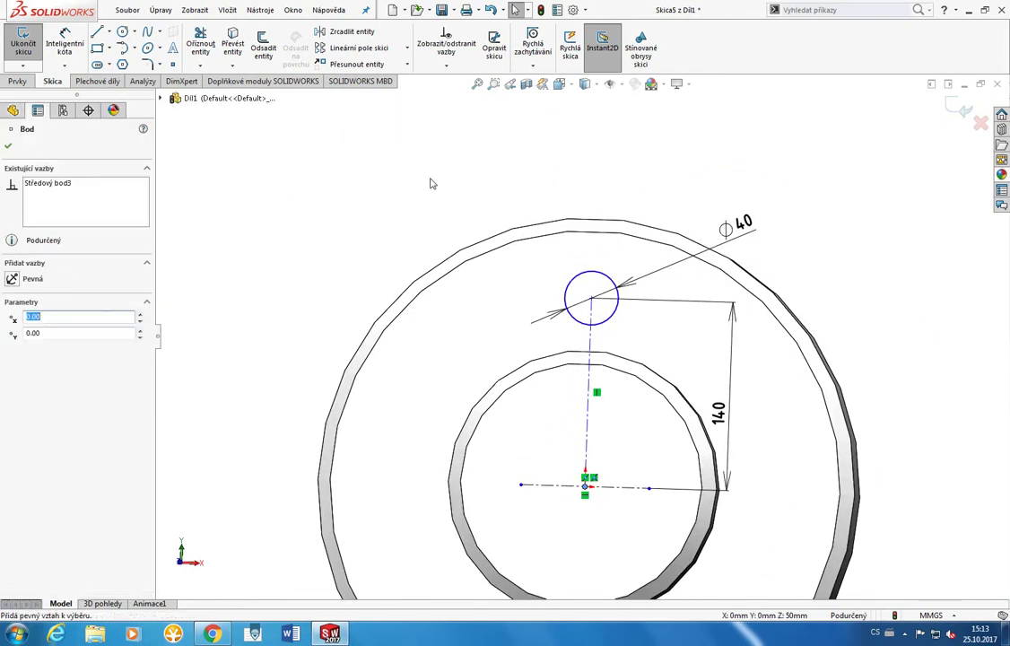
key("d")
left_click(593, 299)
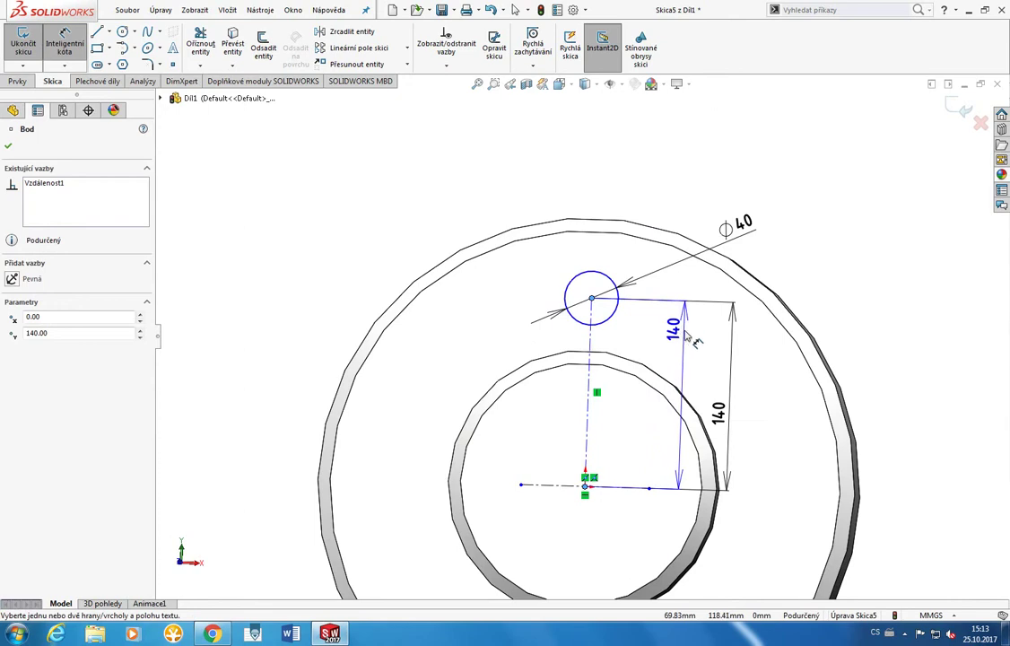
key("Escape")
key("Escape")
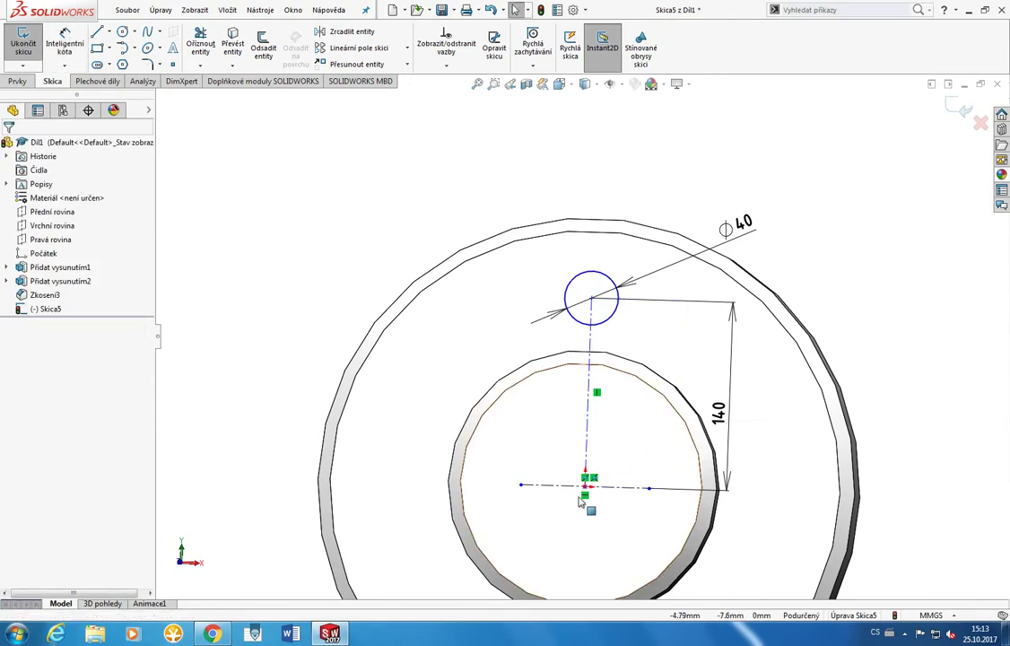
left_click(75, 51)
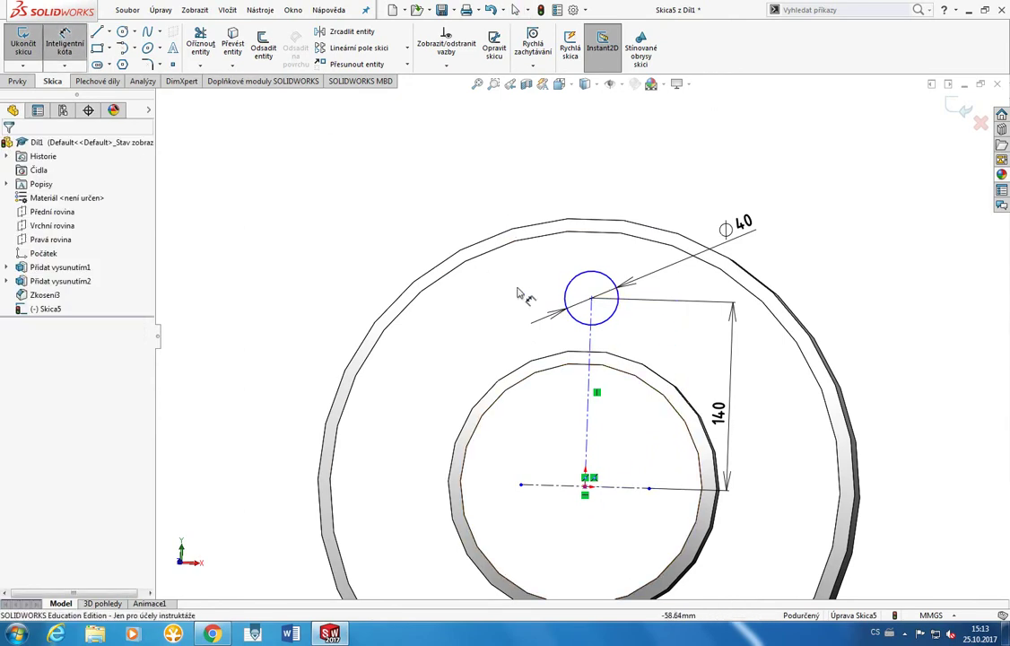
left_click(592, 298)
left_click(586, 487)
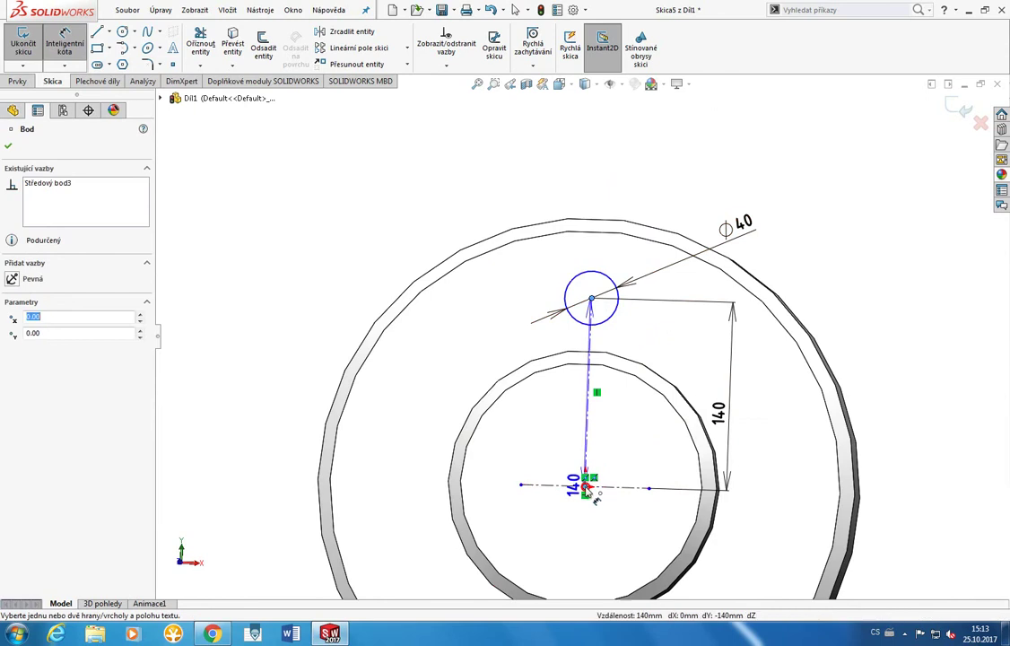
left_click(635, 433)
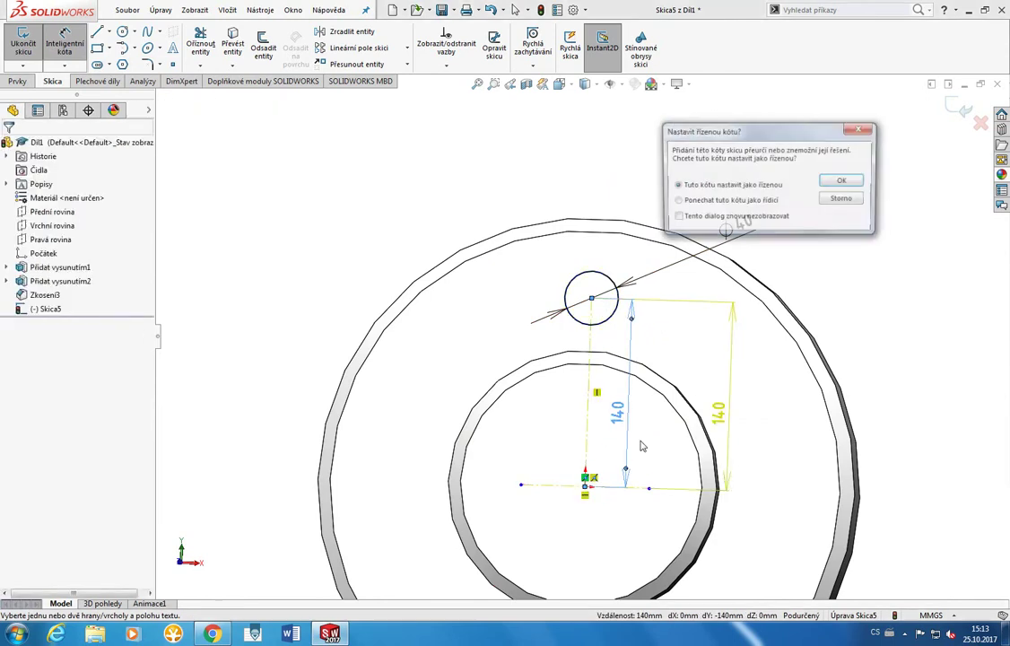
left_click(737, 165)
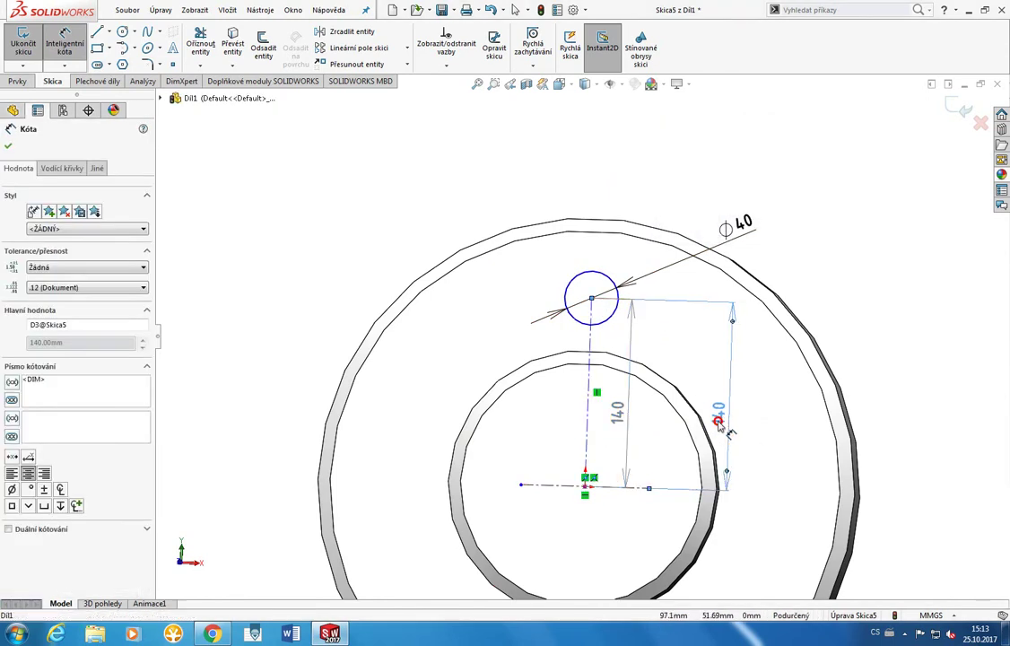
key("Escape")
left_click(628, 421)
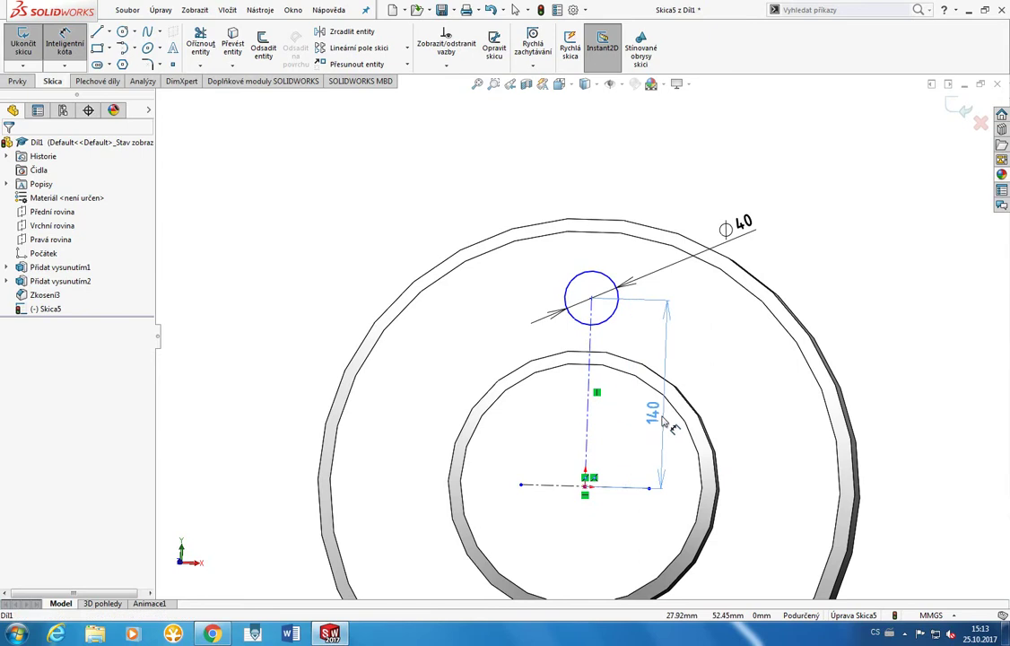
key("Delete")
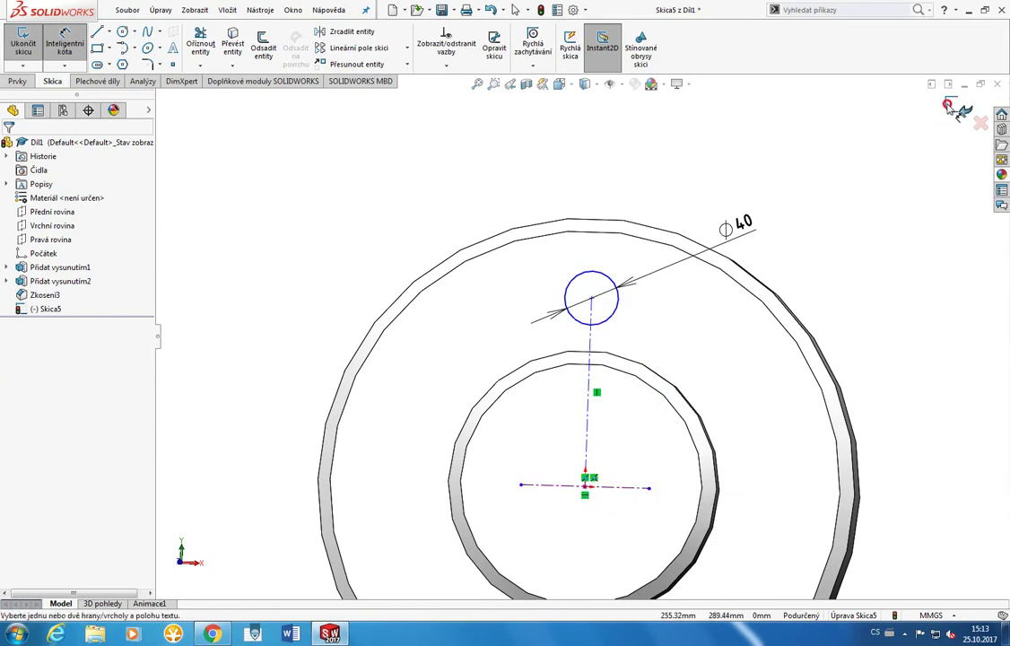
Step: Back out of the started cut and move the Ø40 dimension further right
key("ctrl+e")
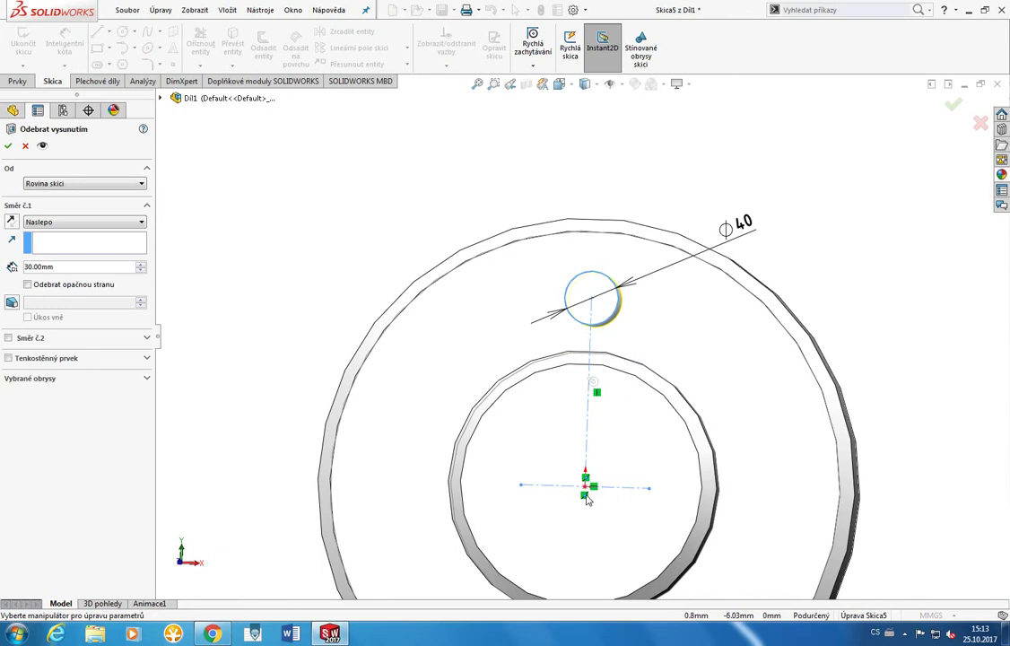
left_click(25, 147)
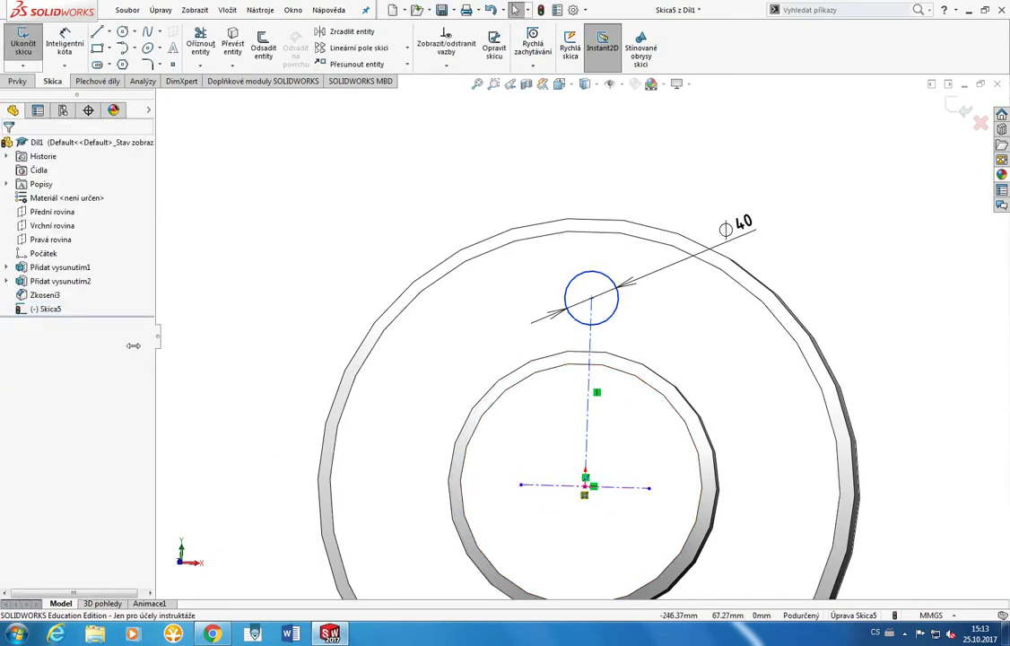
right_click(50, 308)
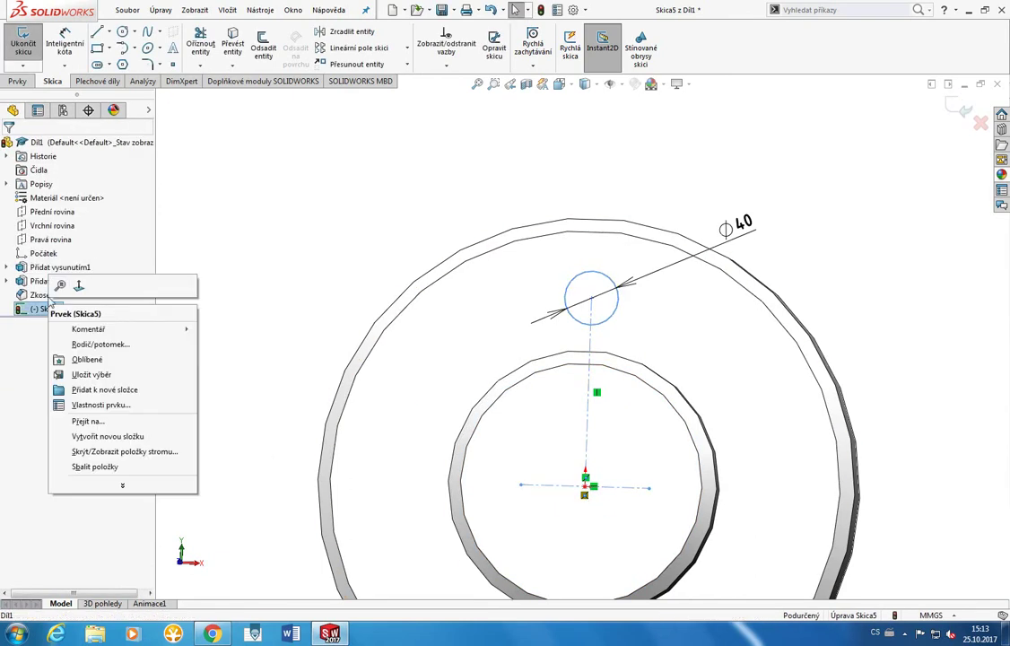
left_click(374, 139)
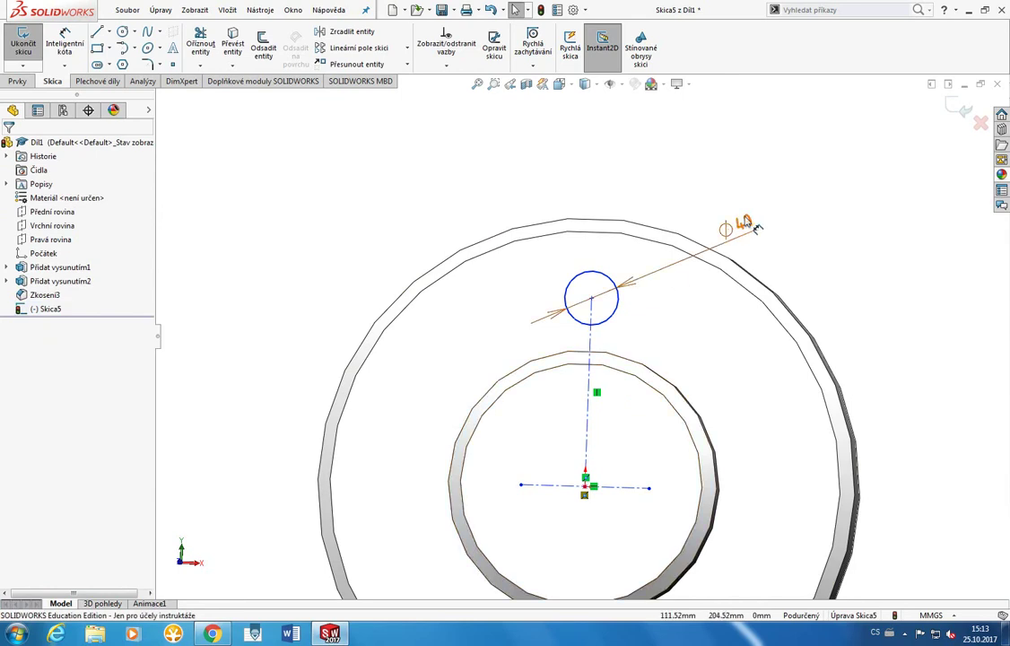
left_click_drag(741, 224, 760, 249)
Step: Dimension the hole circle centre 140 mm vertically from the origin and exit the sketch
left_click(65, 45)
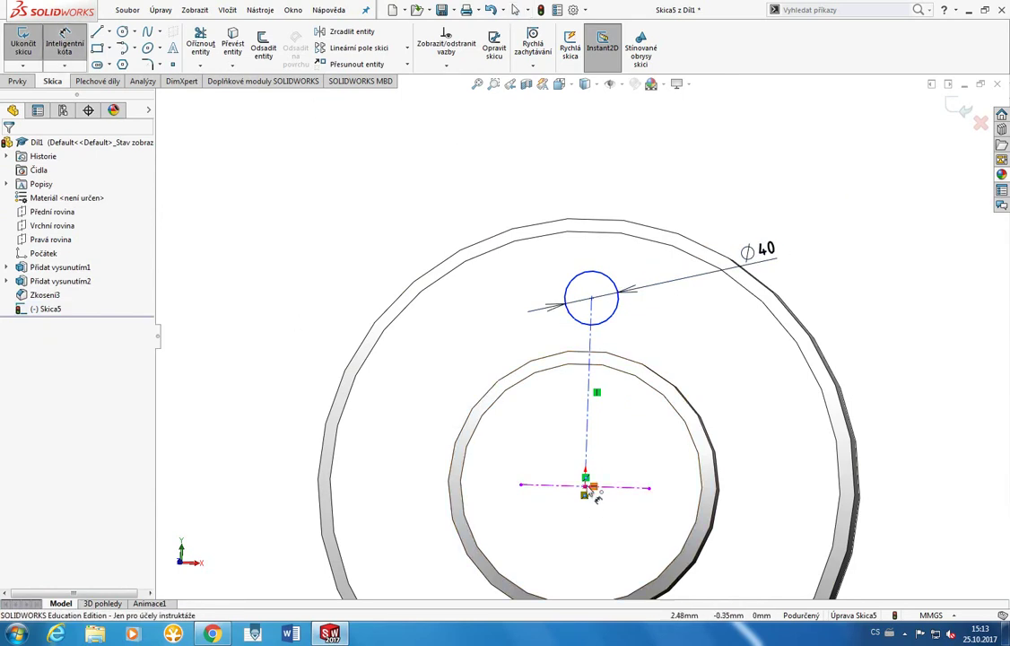
left_click(585, 485)
left_click(591, 298)
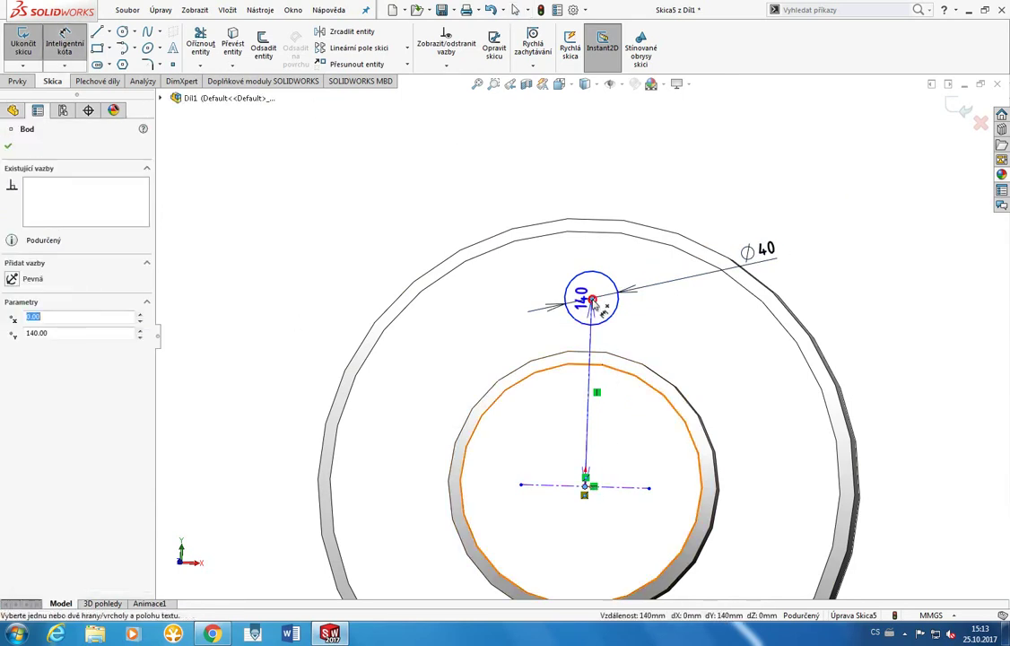
left_click(639, 386)
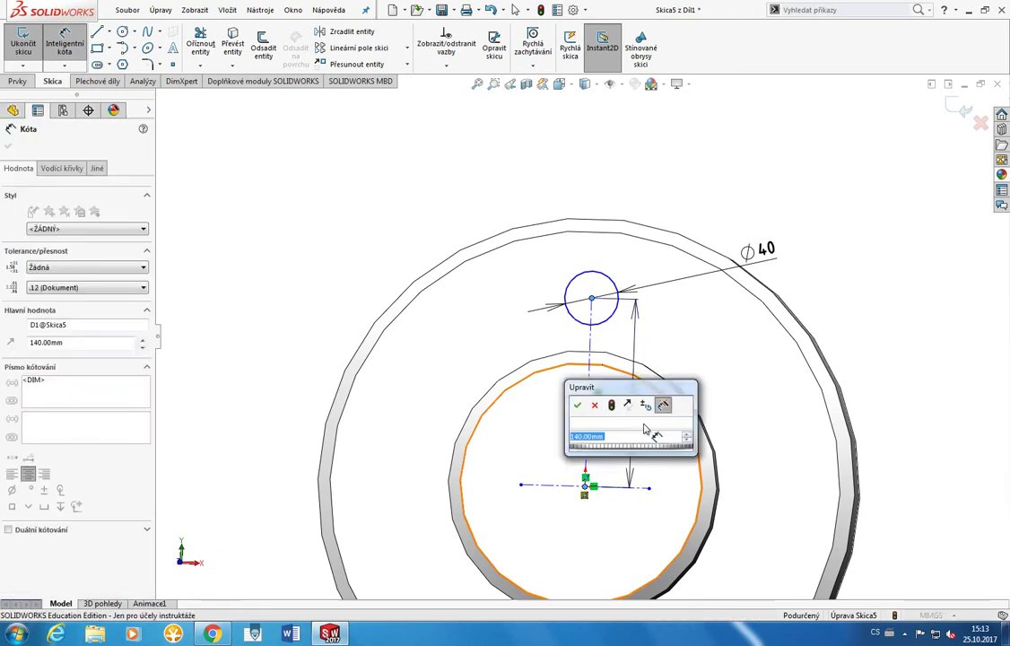
key("Return")
left_click(863, 304)
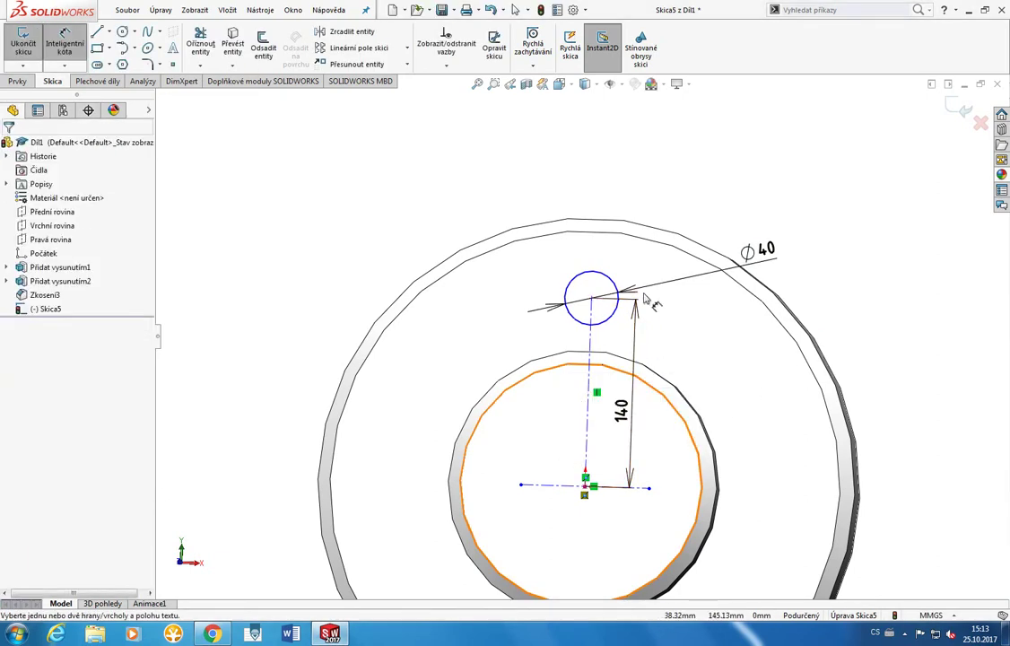
middle_click_drag(868, 271, 743, 180)
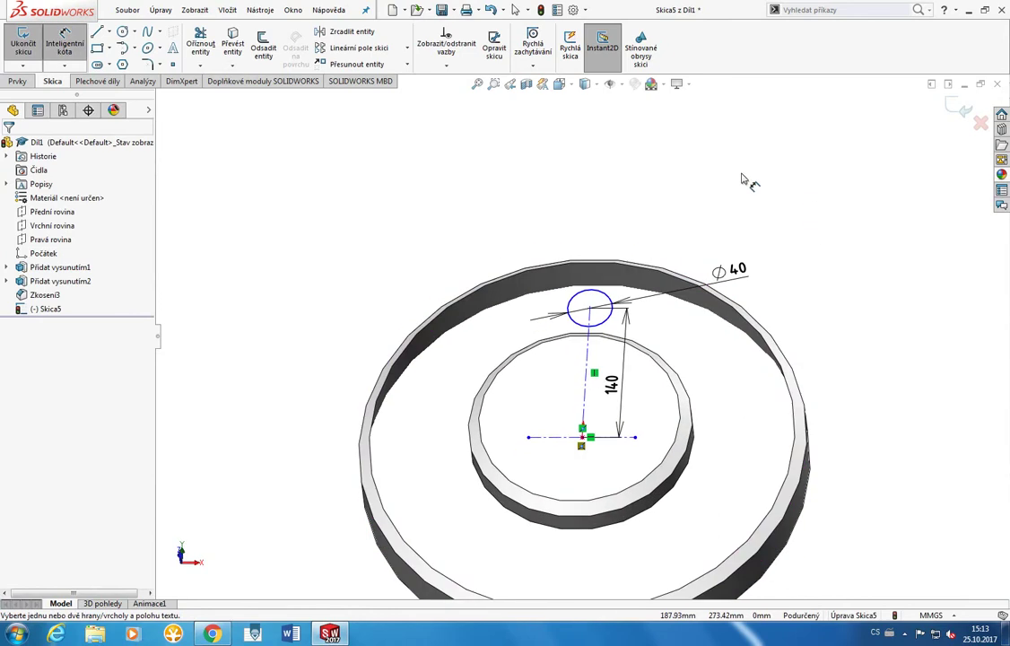
left_click(25, 42)
Step: Start an Extruded Cut on the Ø40 circle and switch to a straight side view
left_click(17, 81)
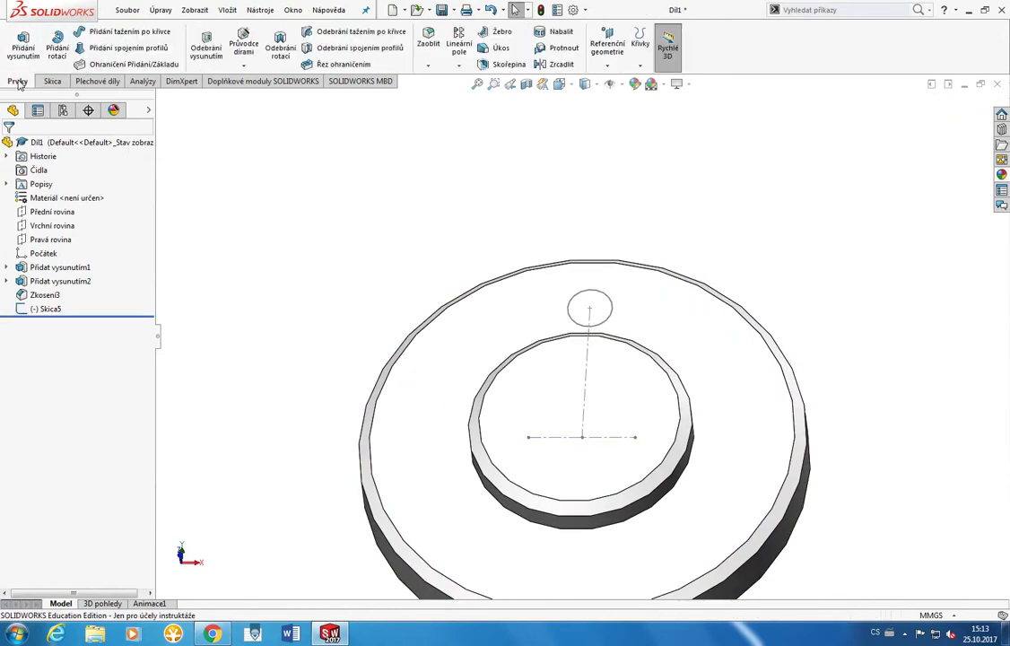
left_click(216, 61)
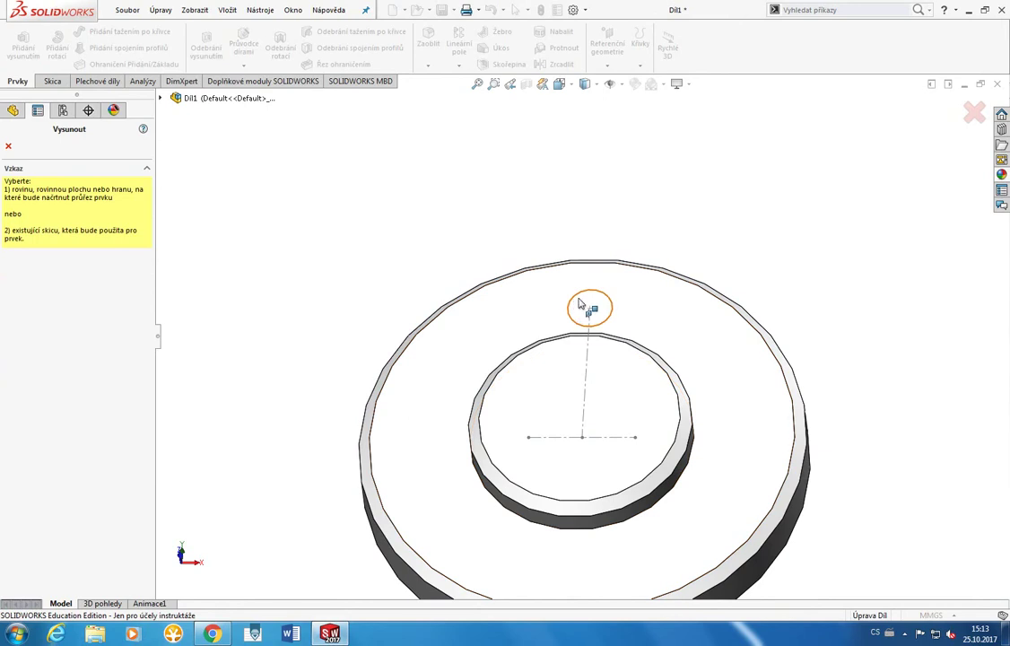
left_click(584, 304)
mouse_move(628, 361)
middle_mouse_down()
mouse_move(554, 343)
mouse_move(475, 361)
mouse_move(476, 411)
mouse_move(562, 345)
mouse_move(572, 252)
mouse_move(624, 322)
mouse_move(583, 328)
mouse_move(568, 361)
middle_mouse_up()
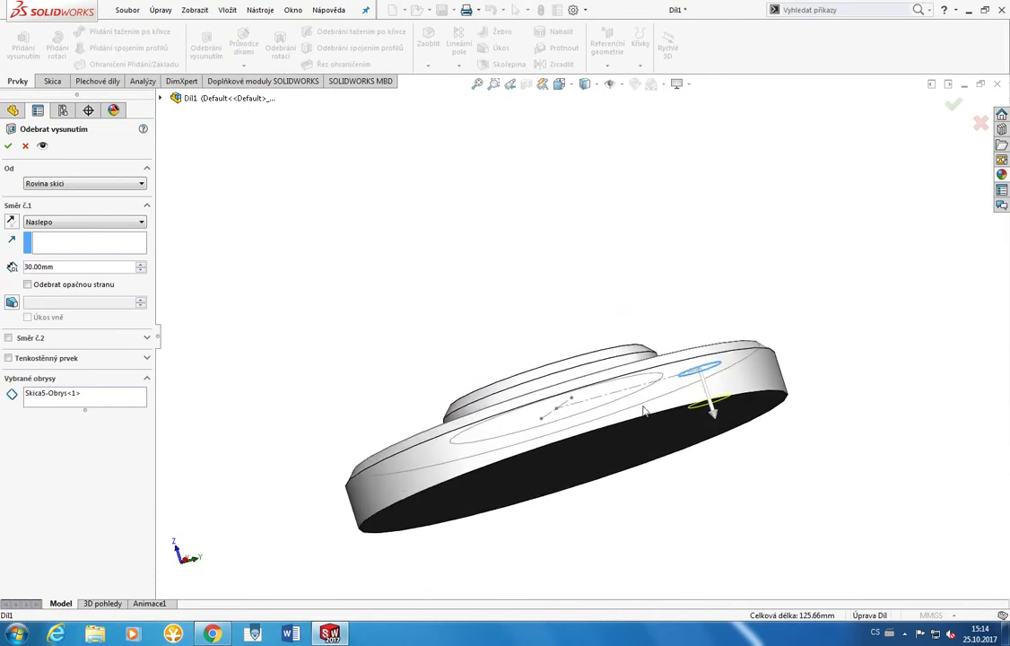
key("space")
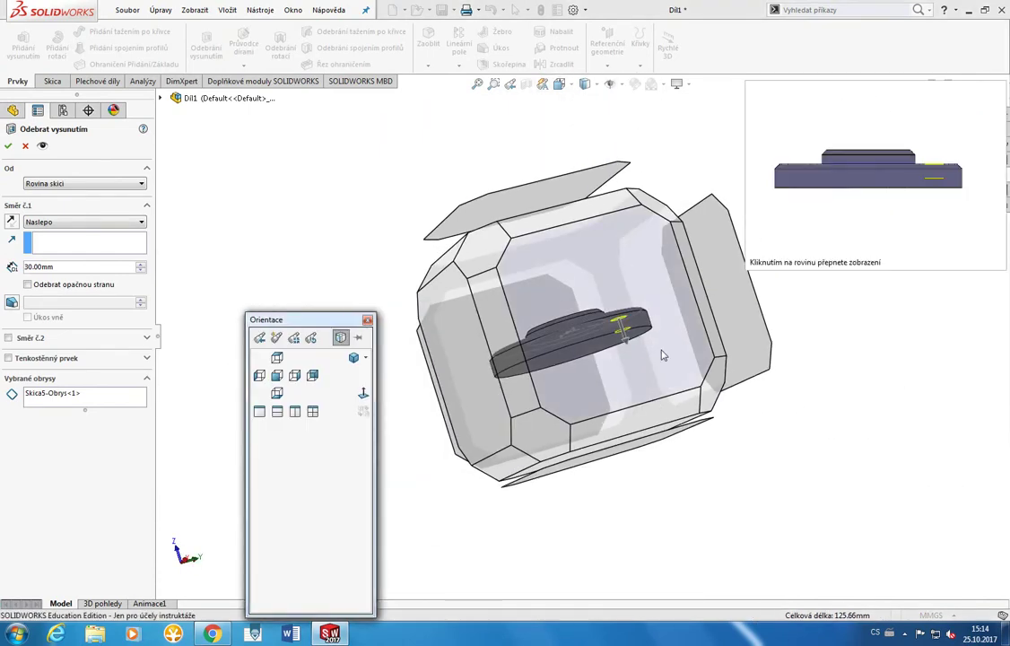
left_click(535, 272)
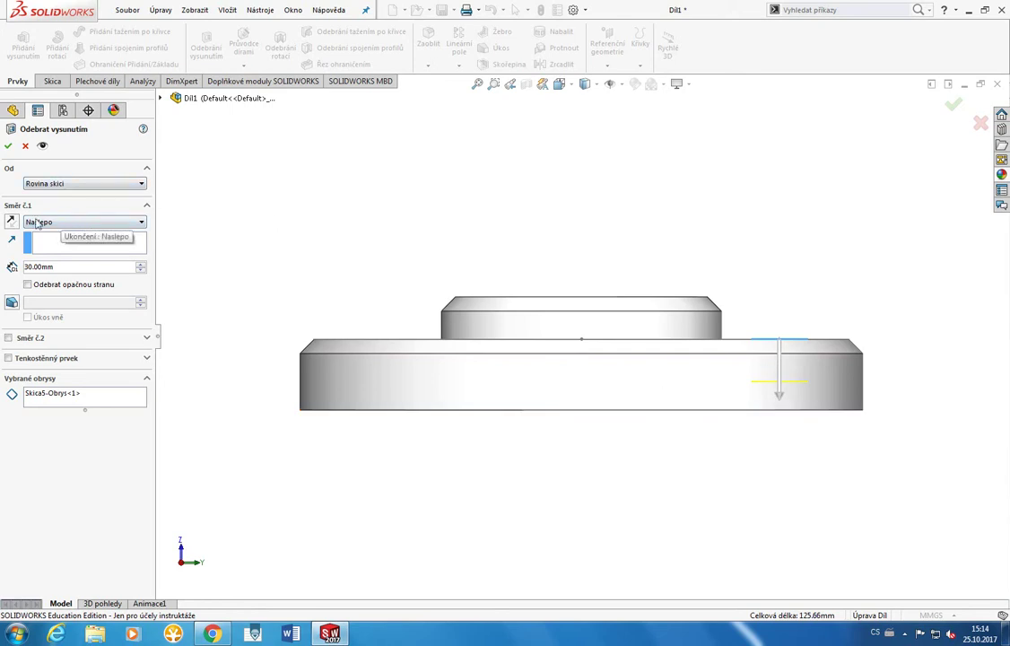
Step: Try the Up To Next end condition for the cut and check the disc's underside
left_click(72, 238)
left_click(114, 224)
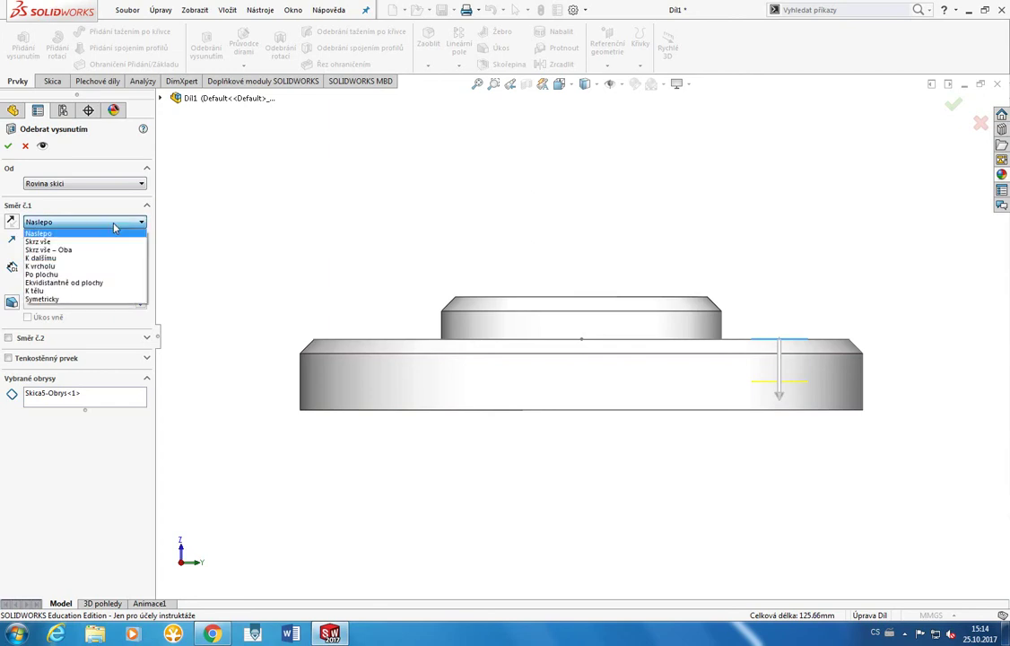
left_click(89, 258)
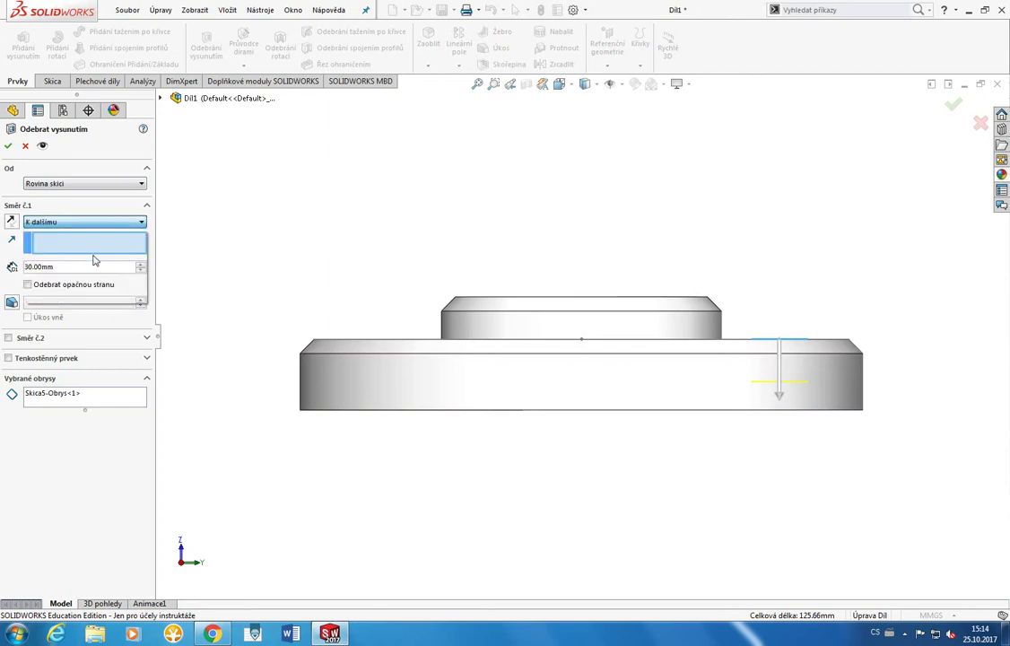
middle_click_drag(902, 424, 891, 372)
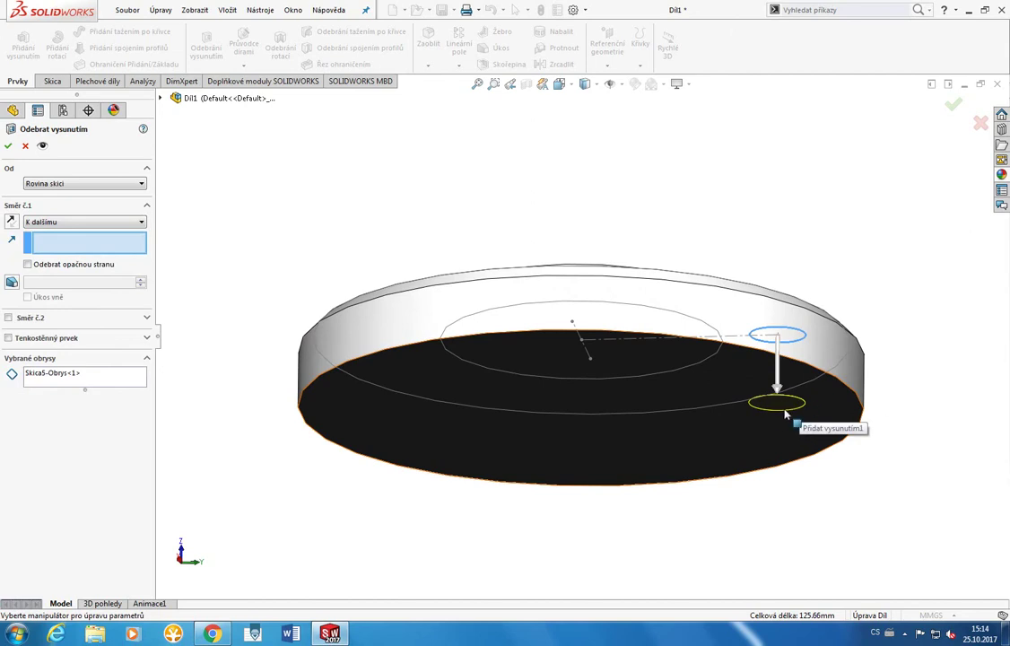
middle_click_drag(756, 412, 763, 451)
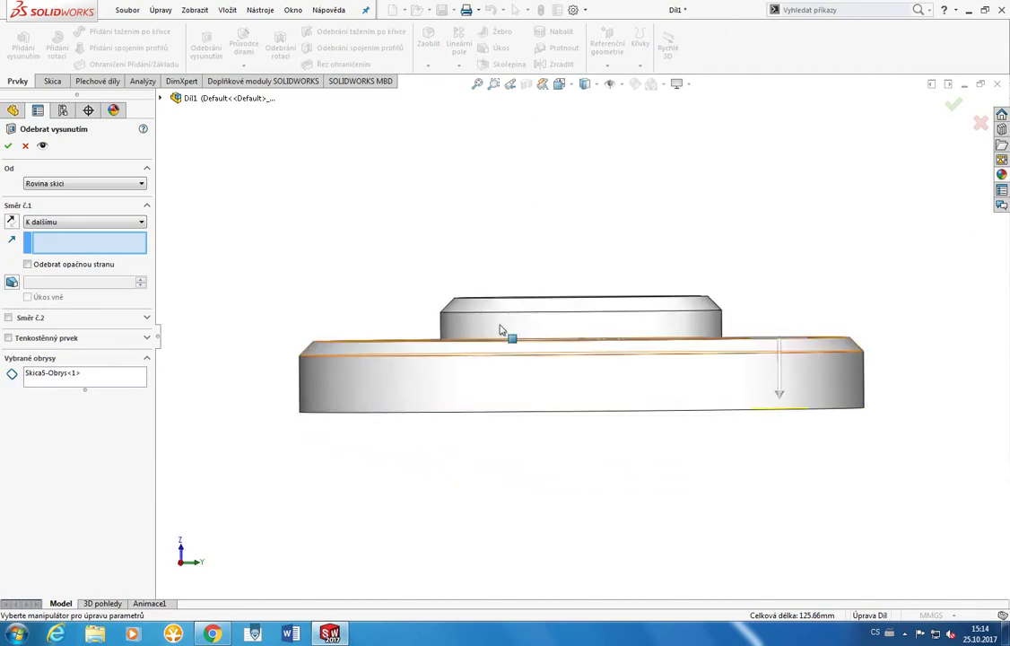
Step: Set the cut end condition to Up To Surface, ending at the disc's bottom face
left_click(48, 220)
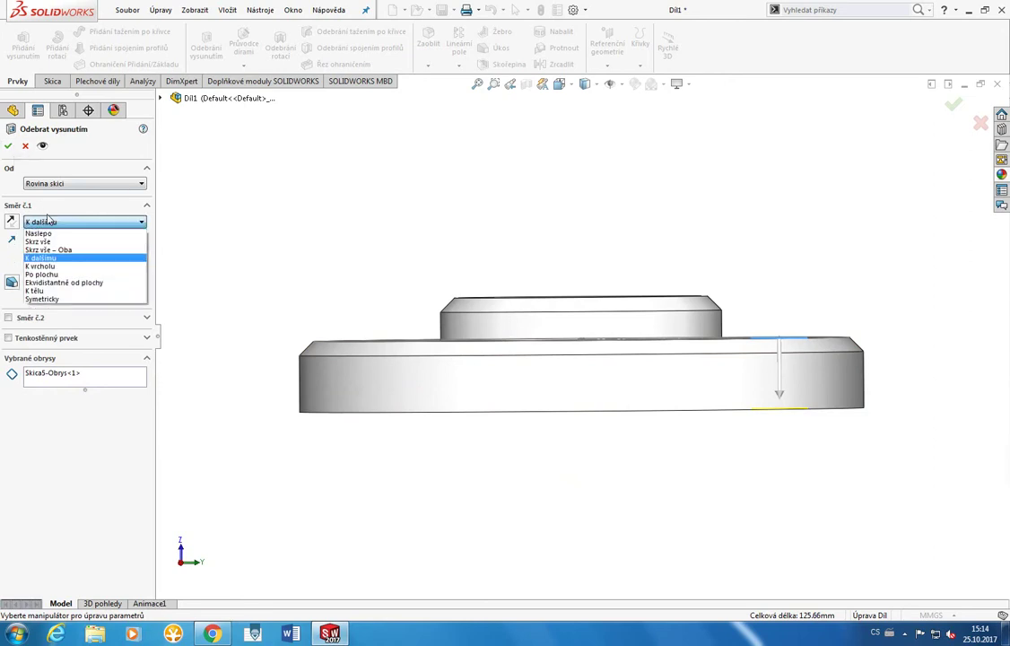
left_click(51, 274)
mouse_move(537, 365)
middle_mouse_down()
mouse_move(724, 412)
mouse_move(786, 287)
middle_mouse_up()
left_click(725, 428)
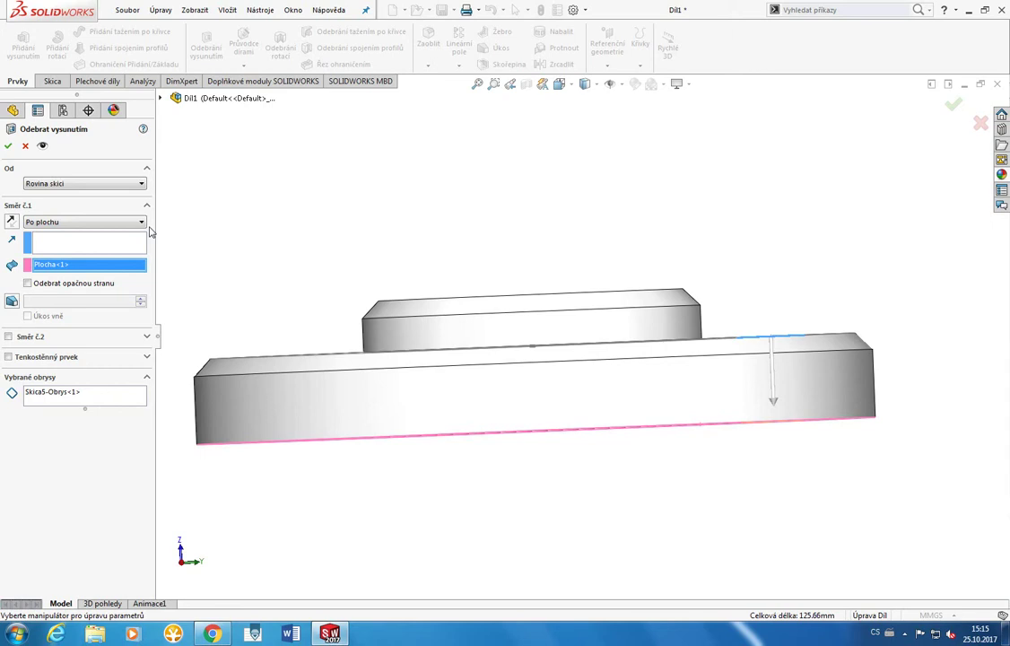
left_click(77, 222)
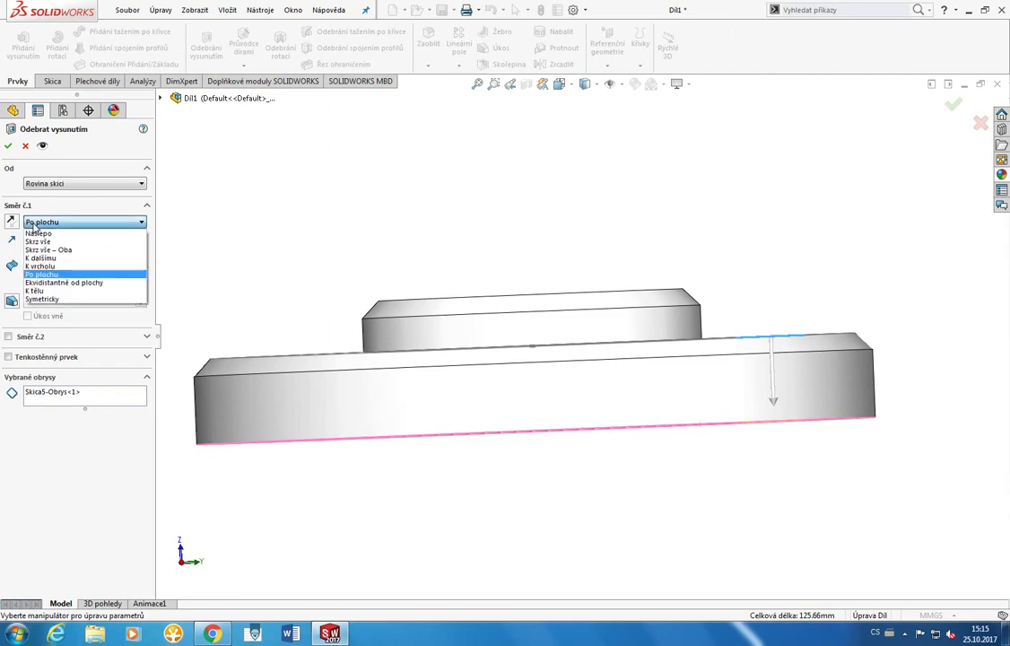
left_click(41, 273)
middle_click_drag(164, 315, 527, 492)
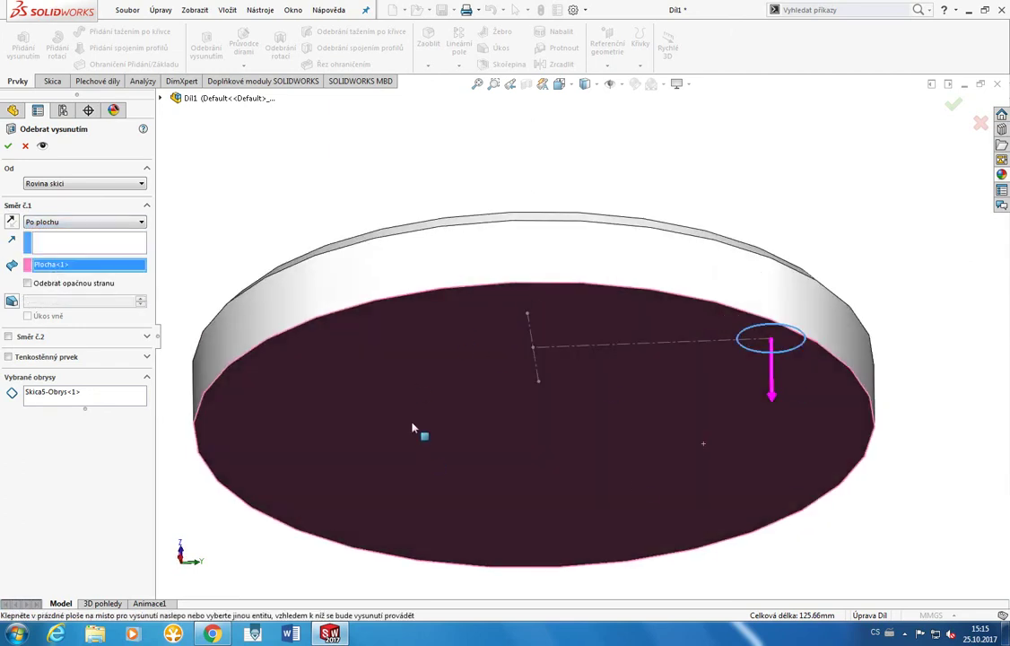
middle_click_drag(701, 463, 697, 519)
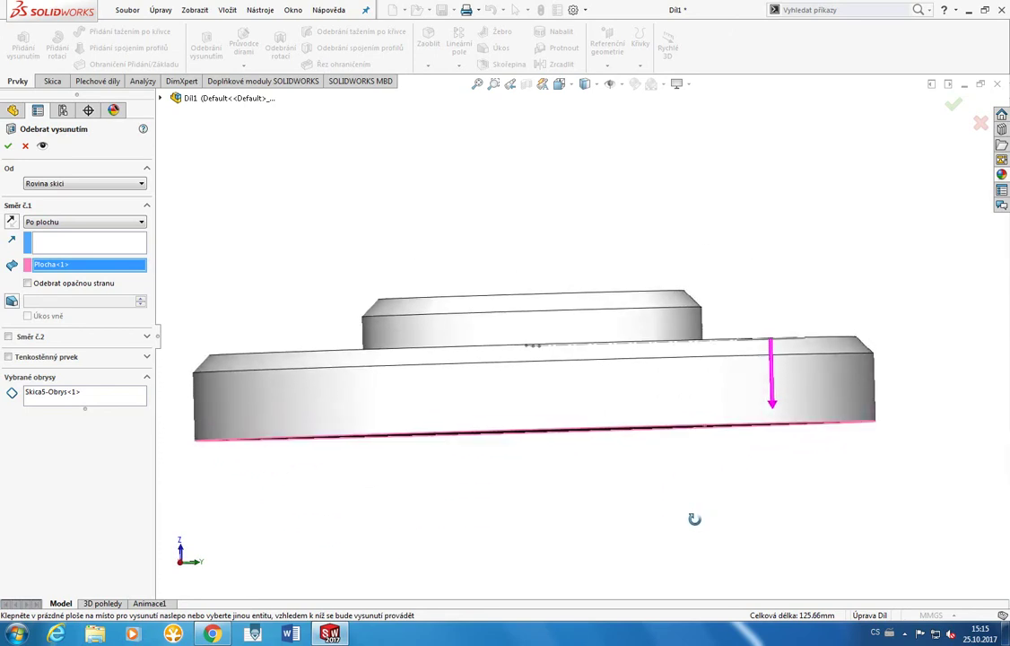
left_click(8, 146)
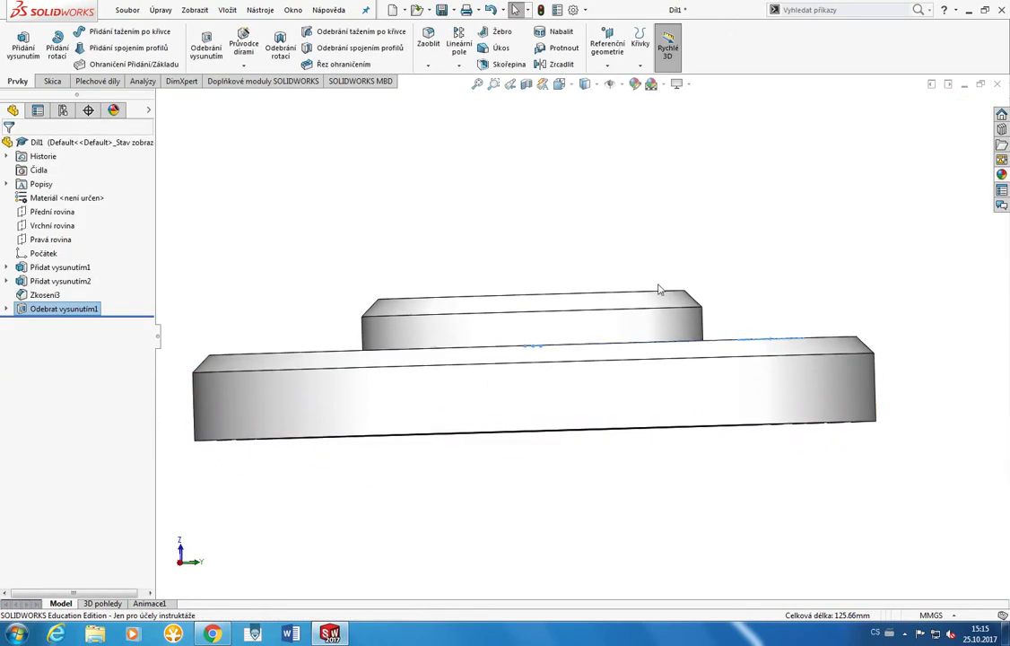
mouse_move(659, 287)
middle_mouse_down()
mouse_move(913, 394)
mouse_move(867, 304)
middle_mouse_up()
scroll(912, 389, "up", 3)
scroll(888, 381, "up", 3)
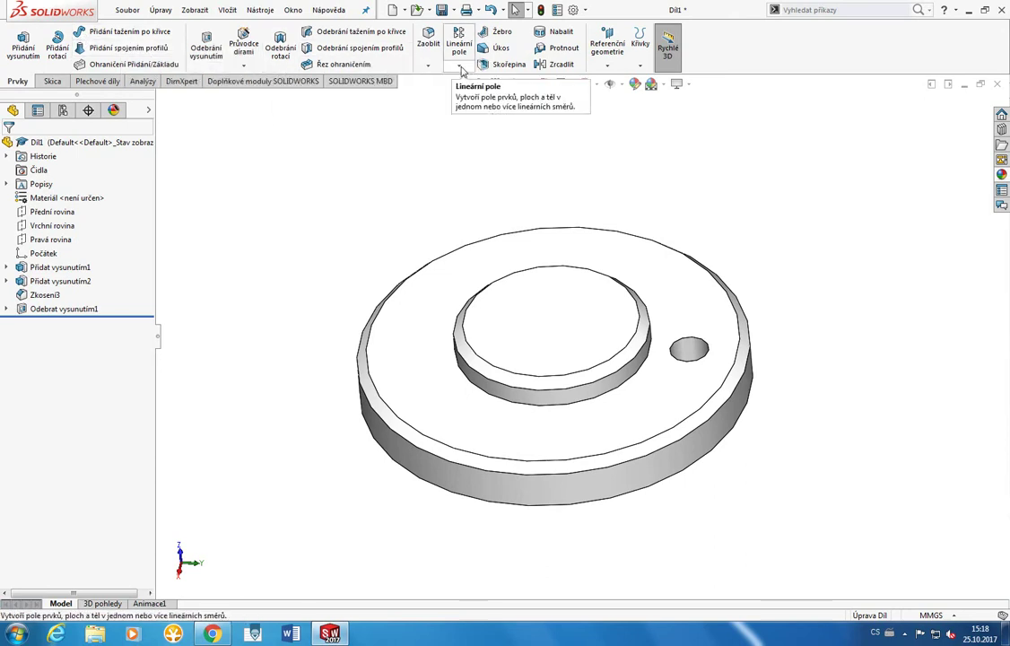
Step: Start a Circular Pattern with cut Odebrat vysunutím1 as its feature, then activate Direction 1
left_click(461, 69)
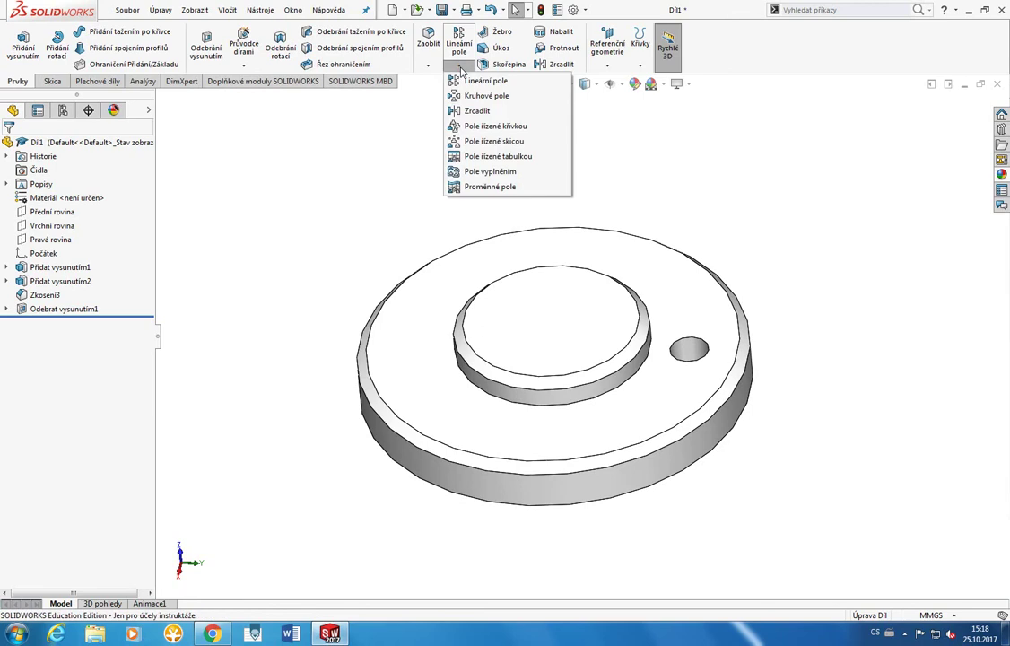
left_click(461, 97)
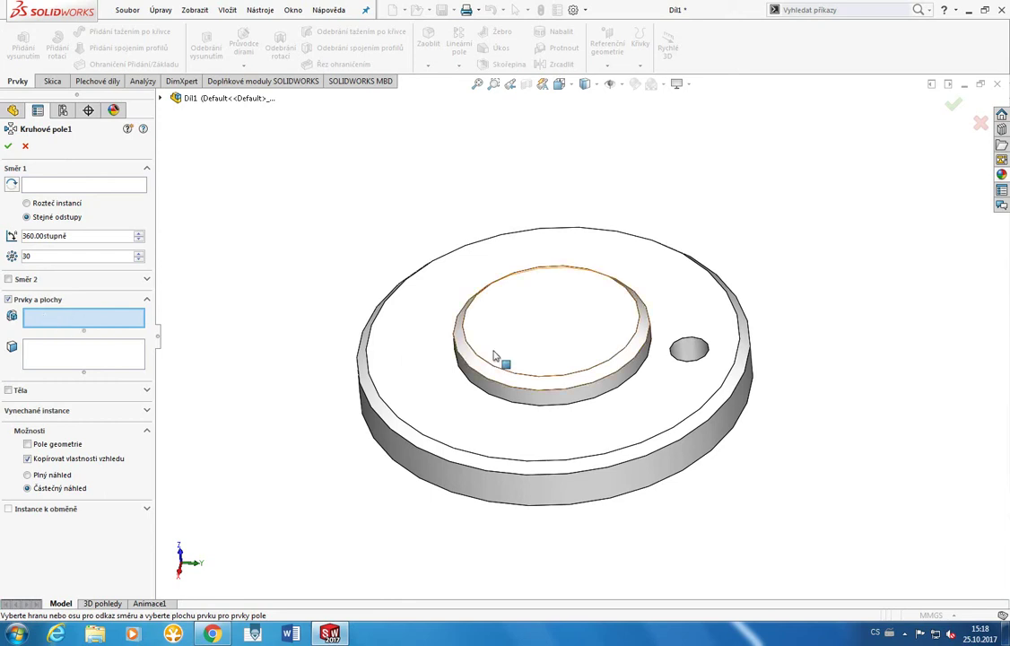
left_click(686, 351)
left_click(686, 352)
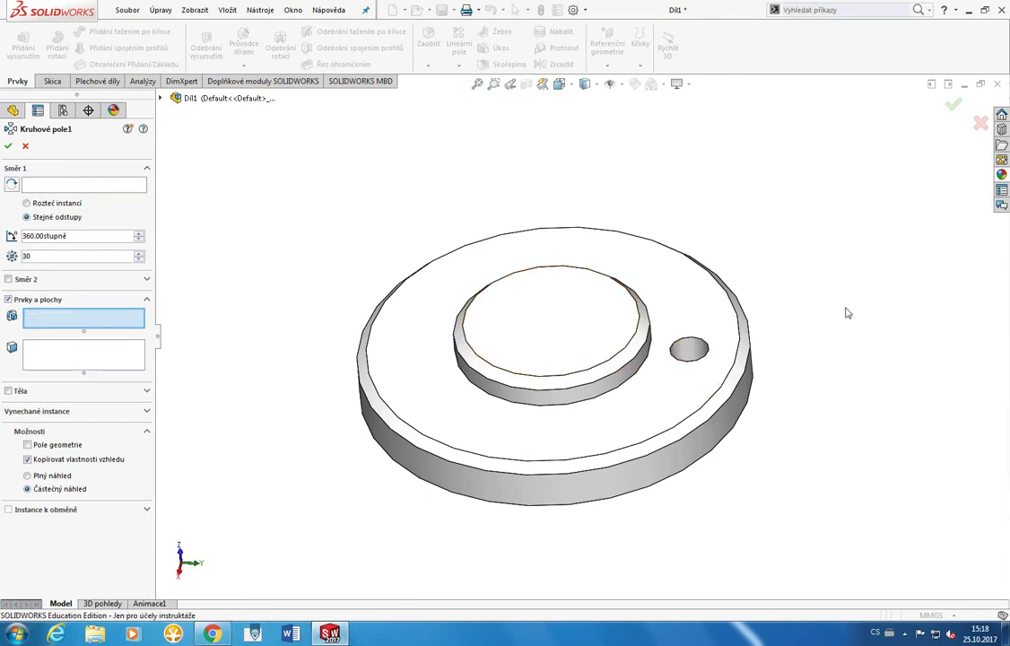
left_click(162, 98)
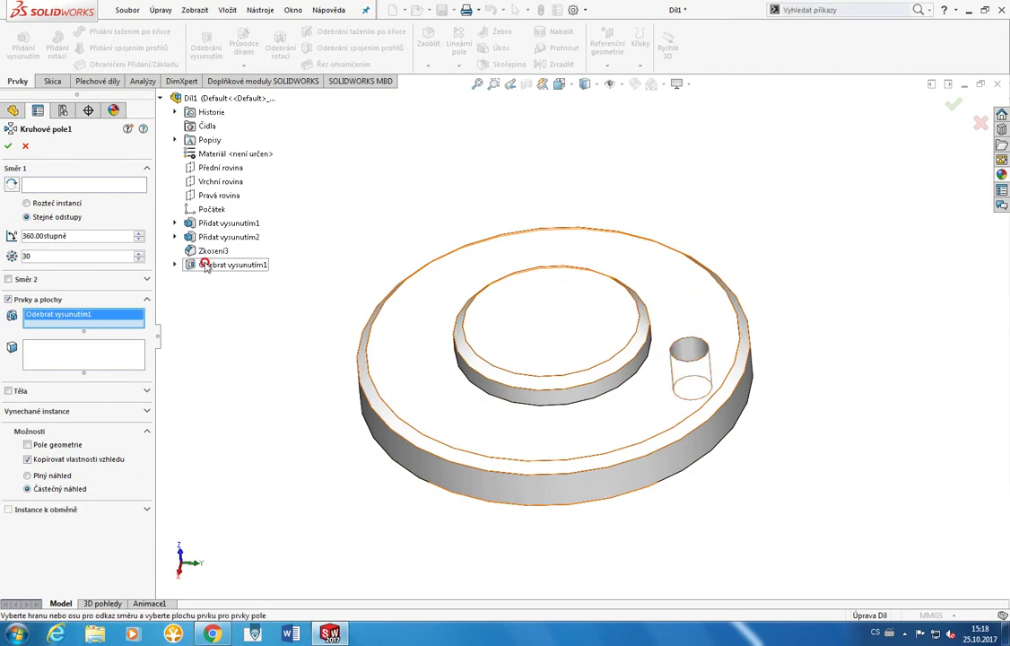
left_click(205, 265)
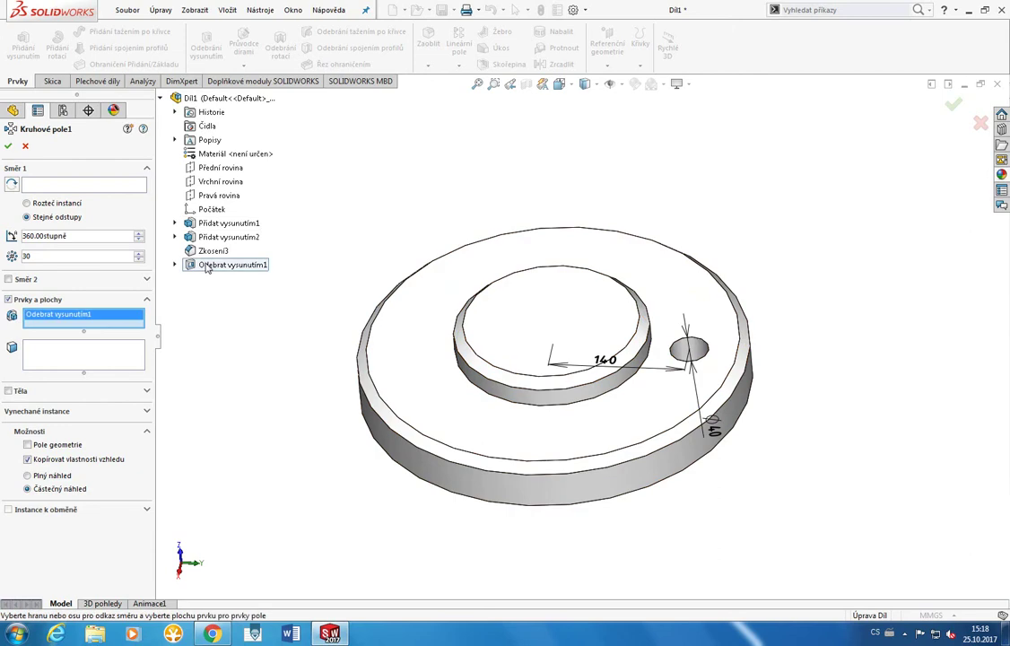
left_click(83, 321)
left_click(202, 264)
left_click(85, 185)
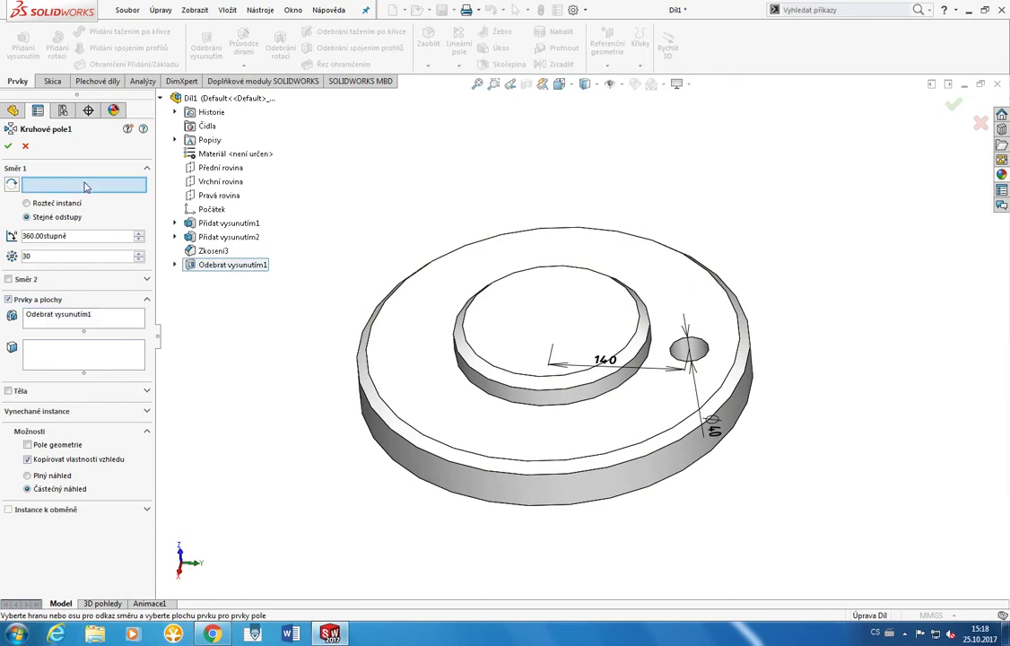
Step: Use the disc's outer top edge as the pattern axis and set 4 instances
left_click(368, 330)
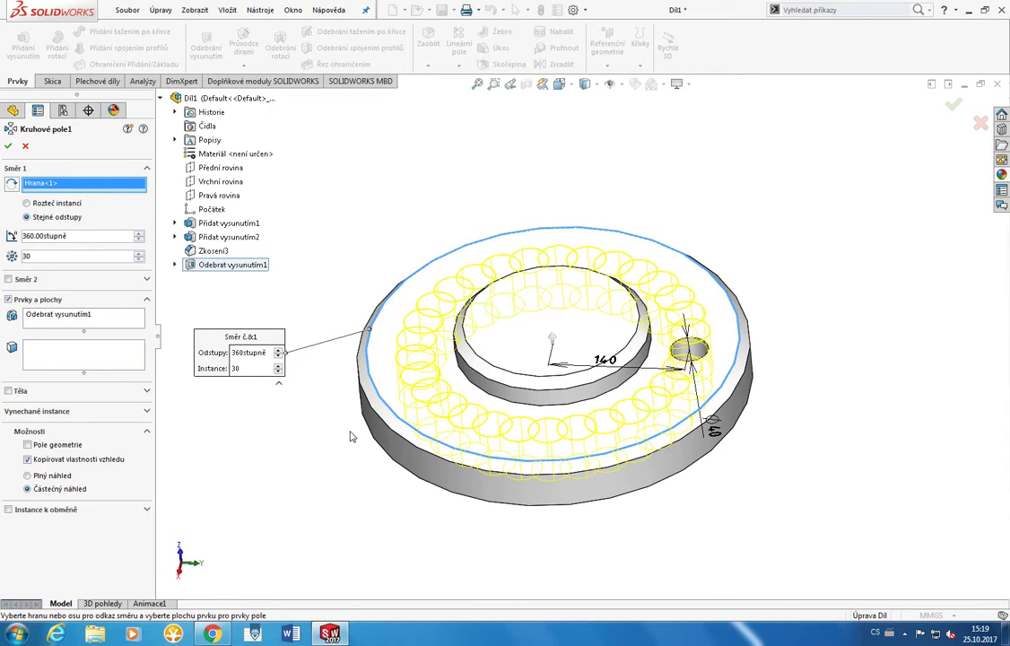
left_click(393, 308)
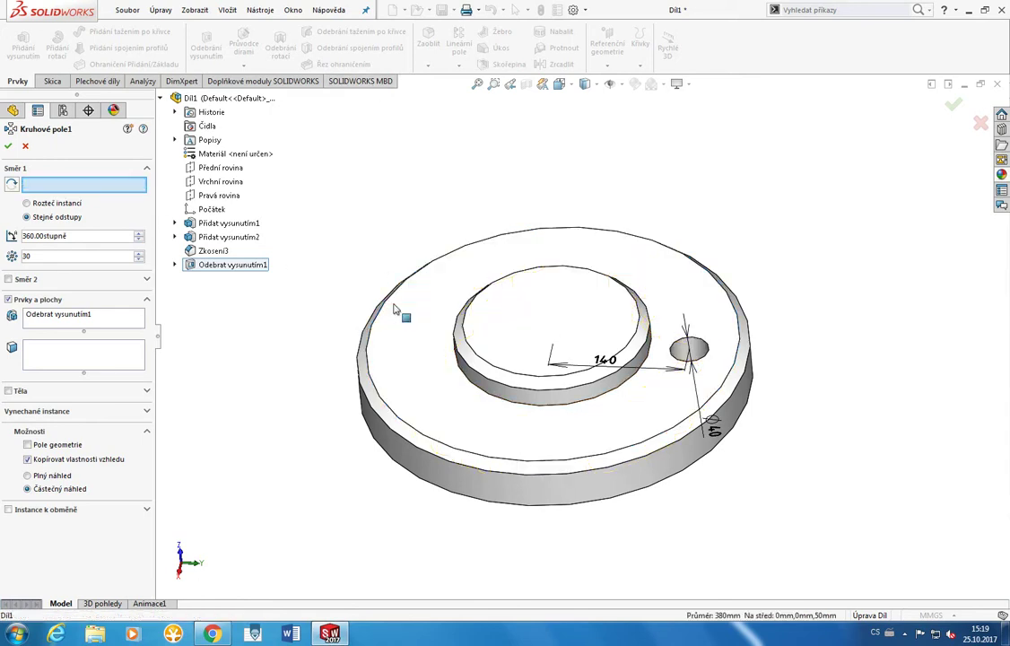
left_click(467, 337)
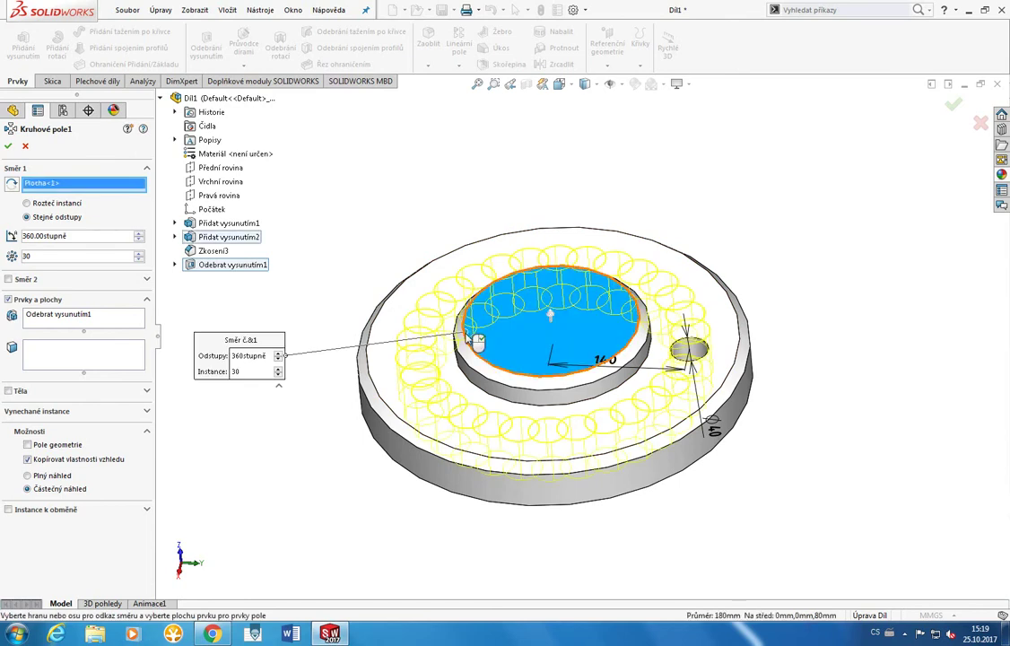
left_click(377, 360)
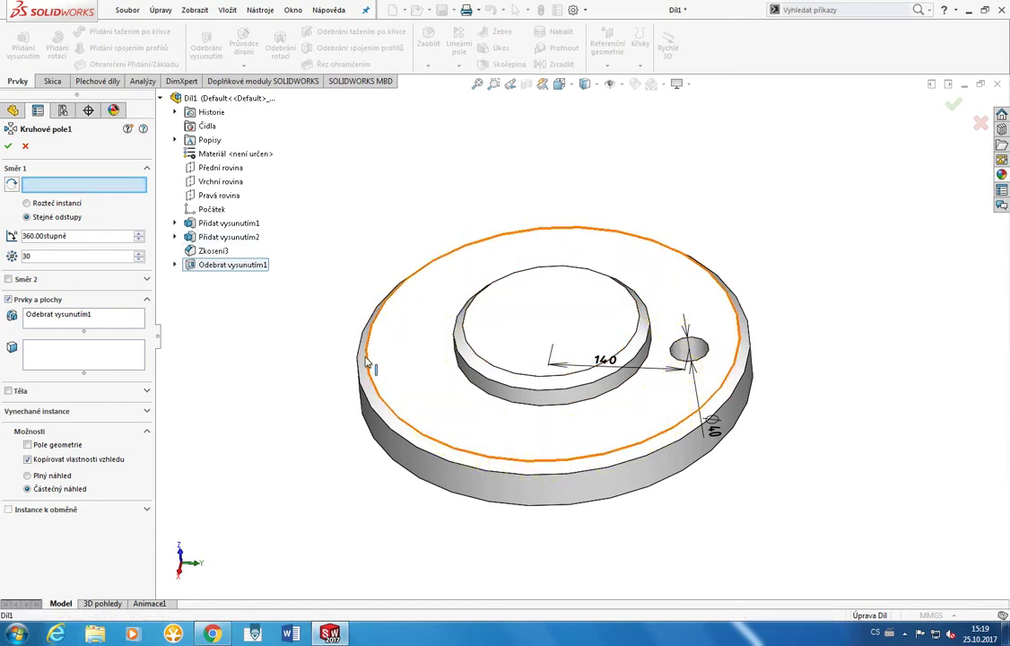
left_click(364, 369)
left_click(364, 368)
left_click(361, 376)
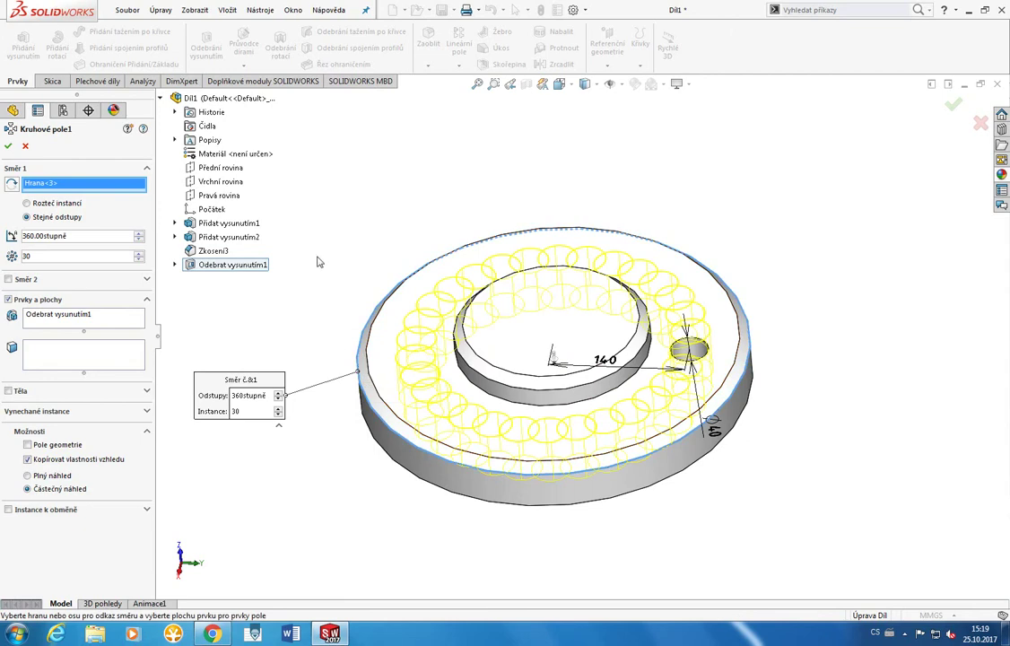
double_click(57, 255)
type("4")
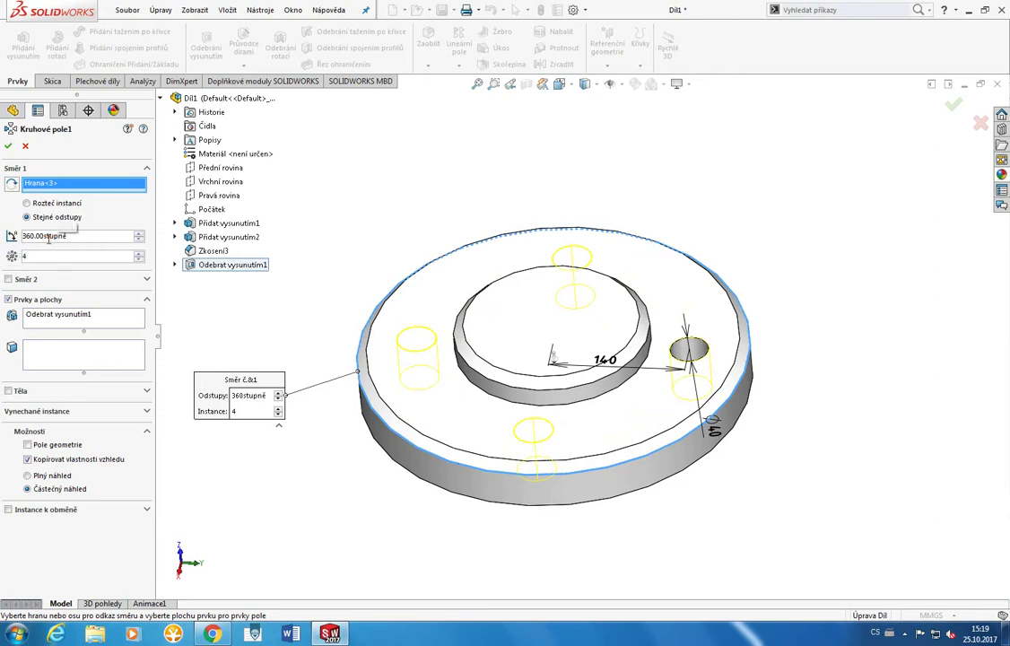
Step: Try Instance spacing with 20° and then 90° between holes
double_click(49, 234)
triple_click(48, 234)
left_click(28, 203)
type("15")
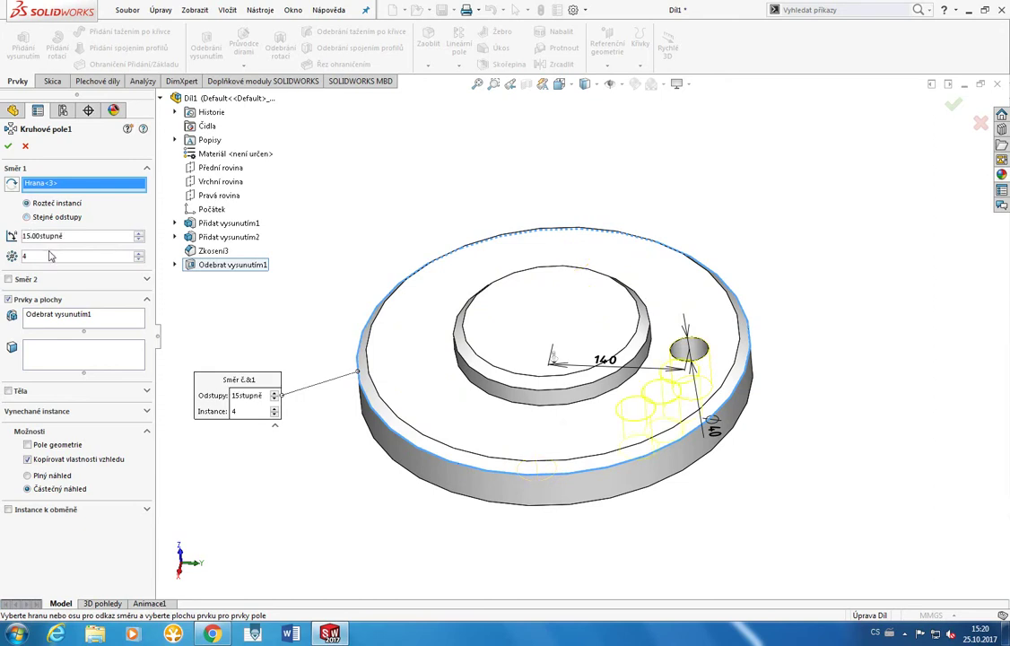
left_click_drag(64, 236, 19, 235)
type("20")
key("Return")
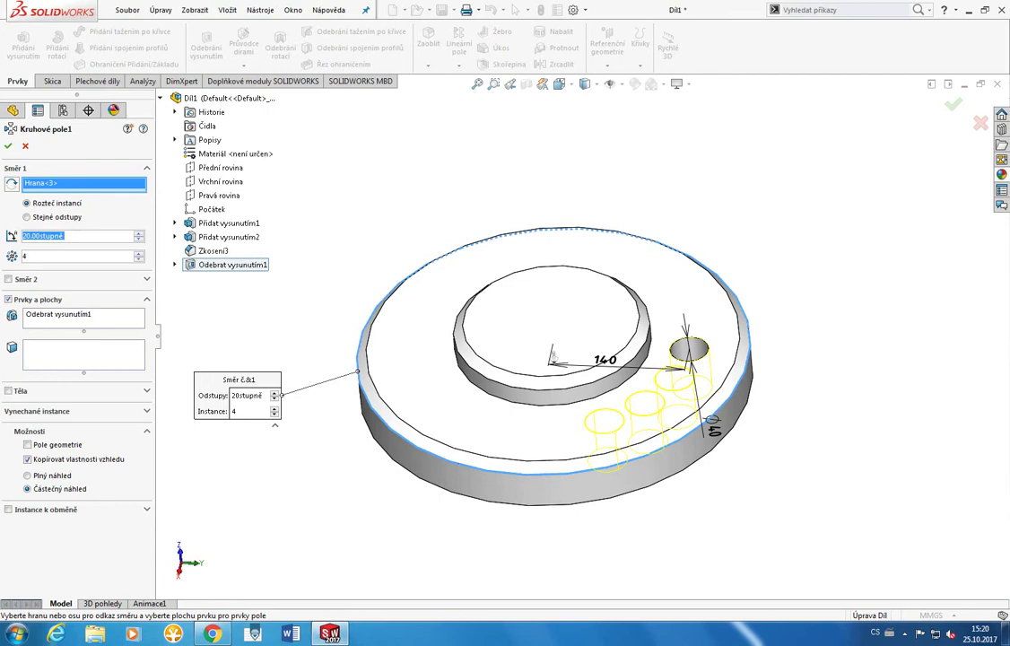
type("90")
key("Return")
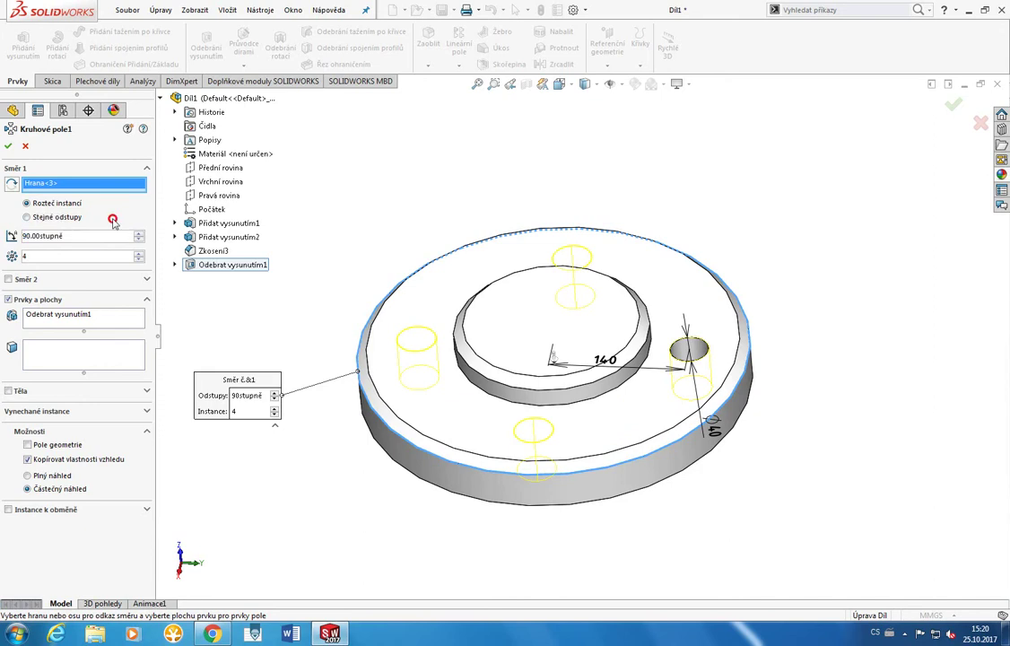
Step: Try Equal spacing over 180° with 10 instances
left_click(51, 219)
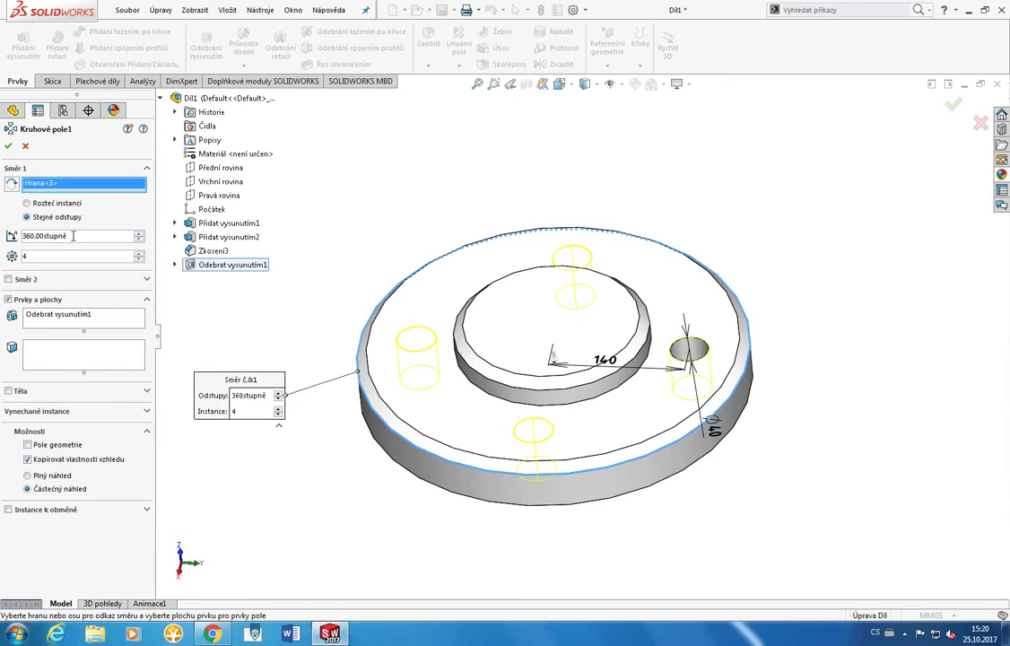
left_click_drag(71, 234, 7, 235)
type("180")
key("Return")
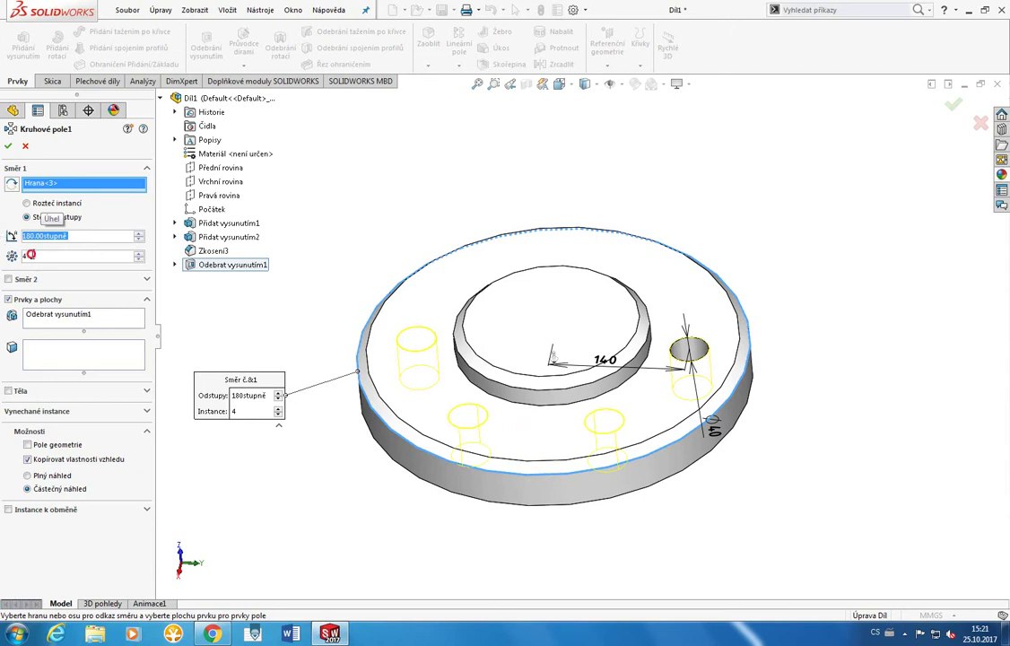
key("Tab")
type("10")
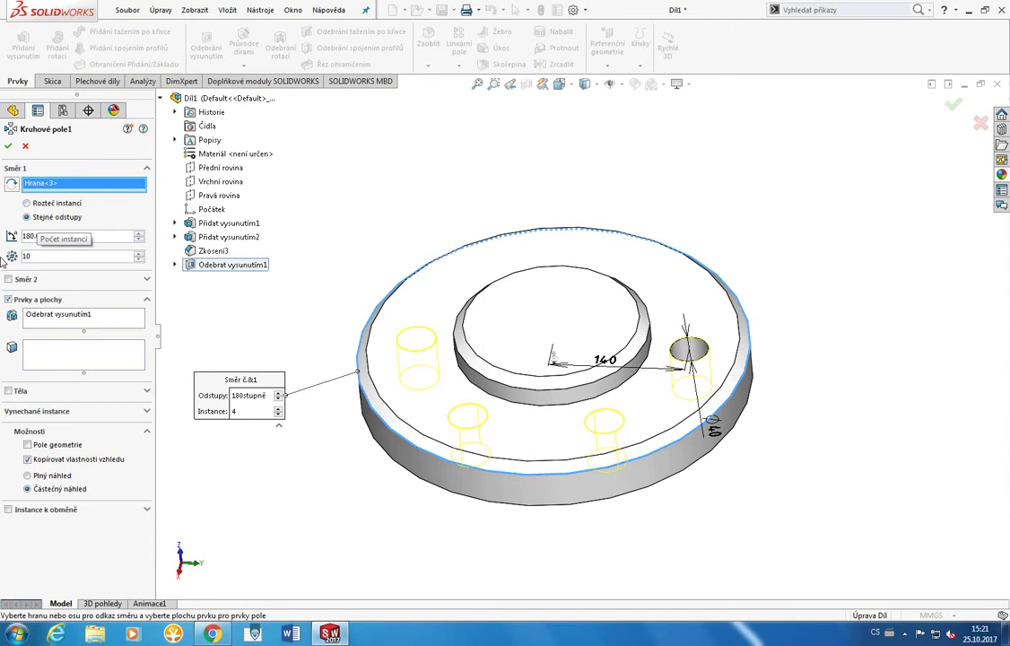
key("Return")
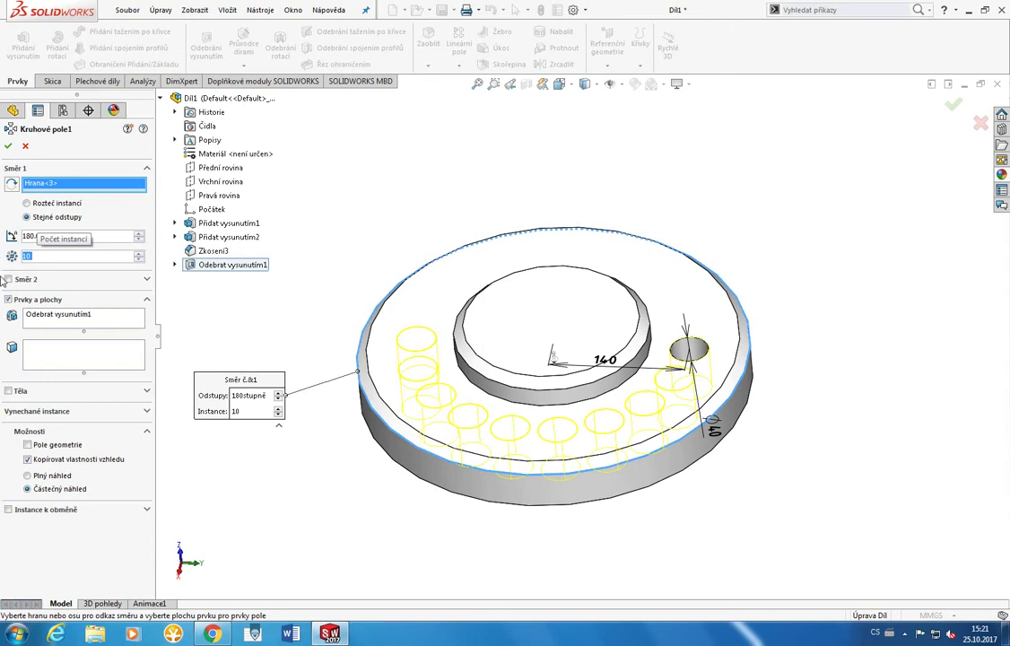
Step: Return to Equal spacing over 360° with 4 instances and confirm the pattern
left_click(39, 206)
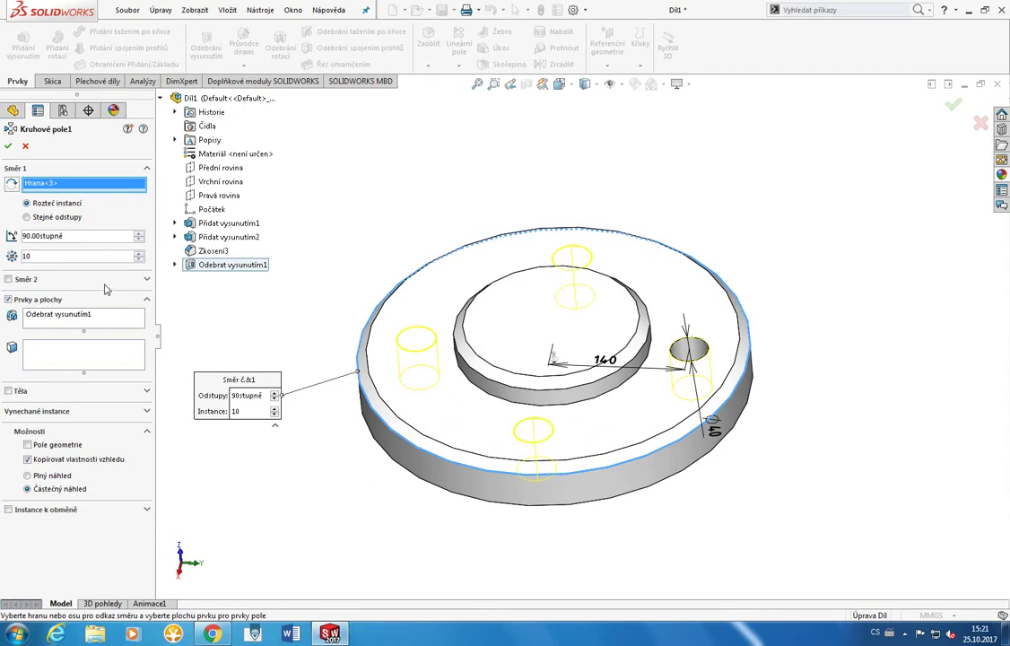
left_click(78, 218)
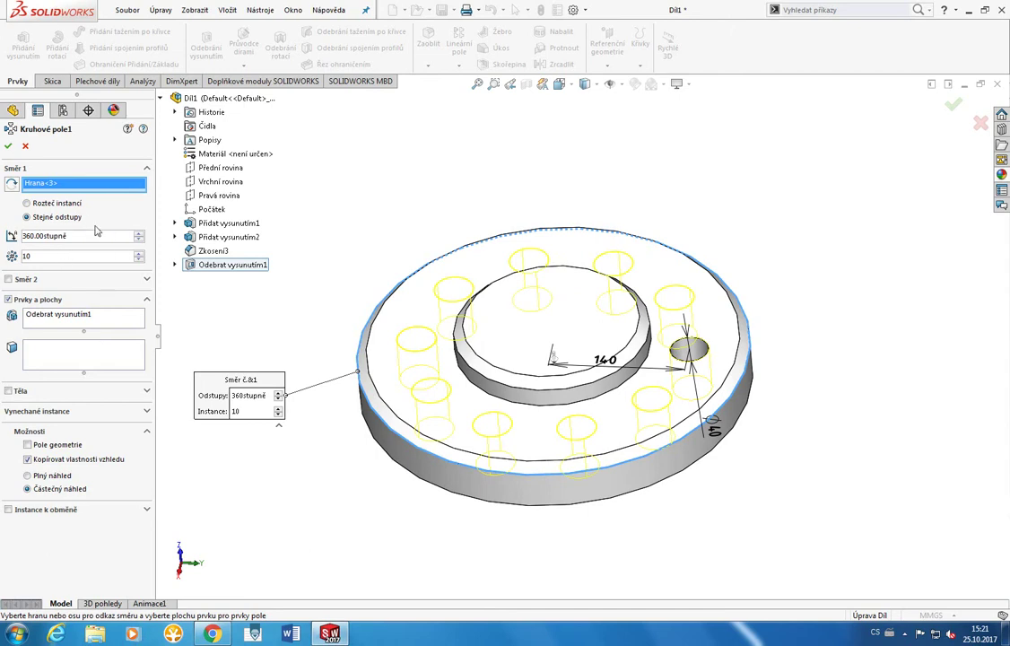
left_click_drag(81, 233, 28, 236)
left_click(25, 225)
key("Tab")
type("4")
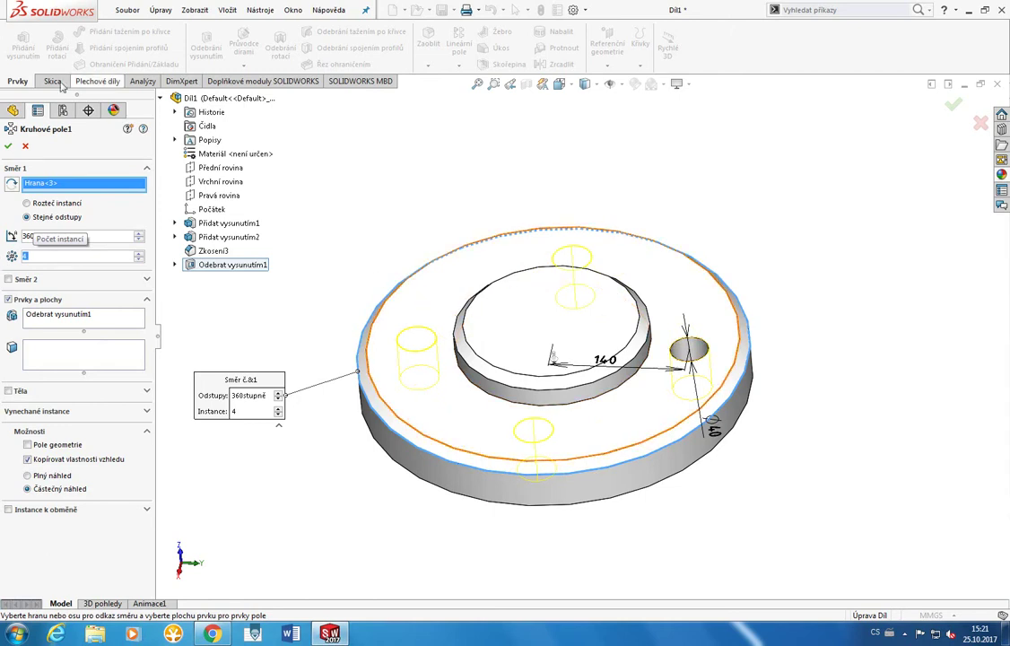
left_click(8, 145)
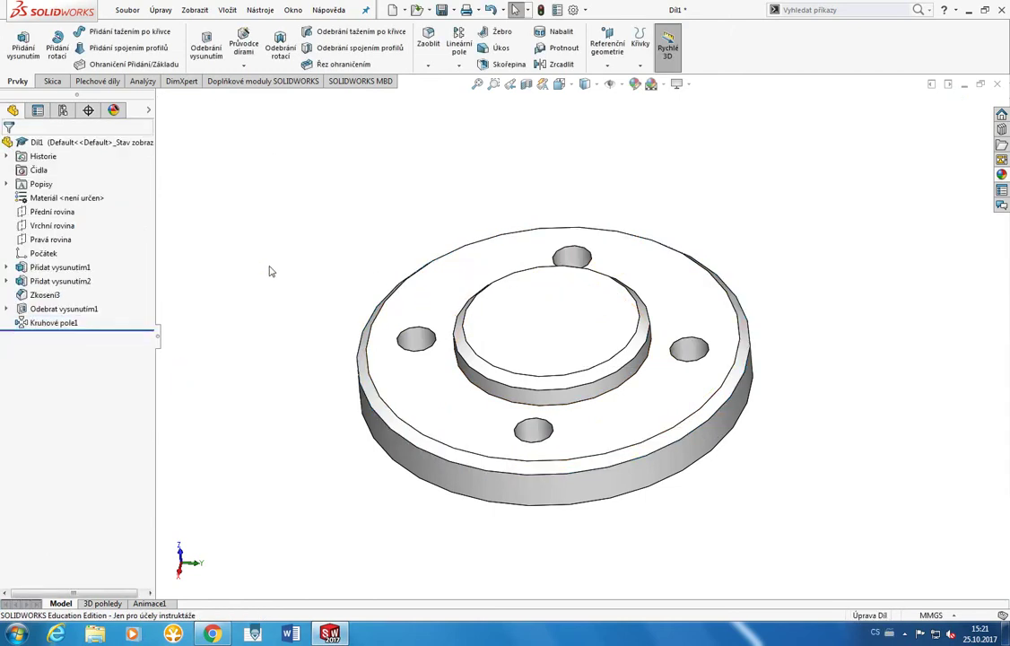
Step: Orbit the four-hole disc to view its top face more from above
mouse_move(270, 273)
middle_mouse_down()
mouse_move(273, 395)
mouse_move(287, 273)
middle_mouse_up()
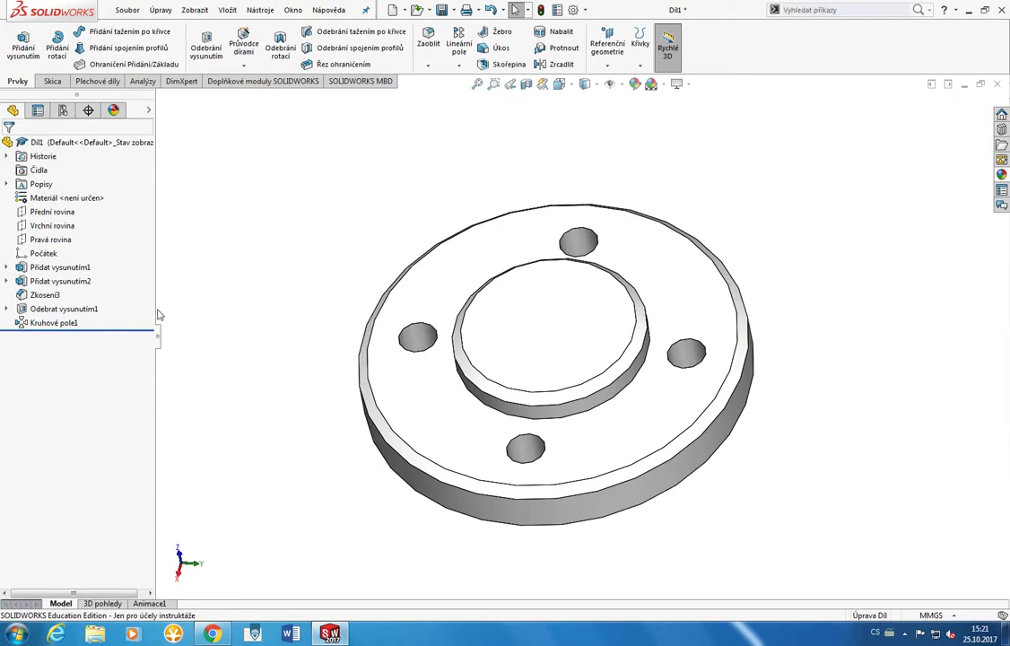
right_click(66, 324)
left_click(66, 276)
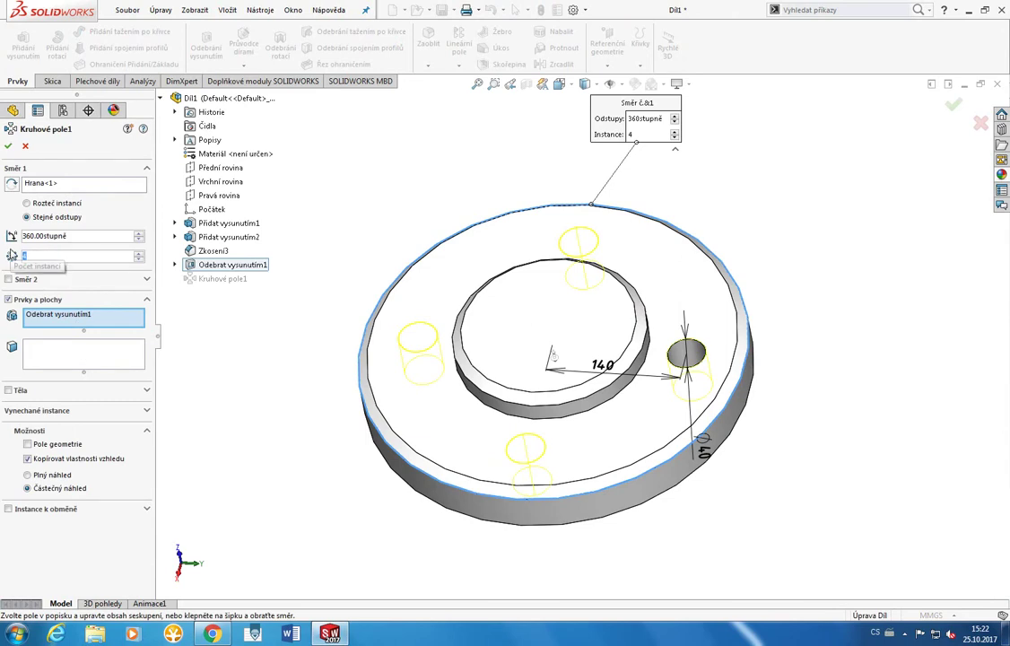
type("8")
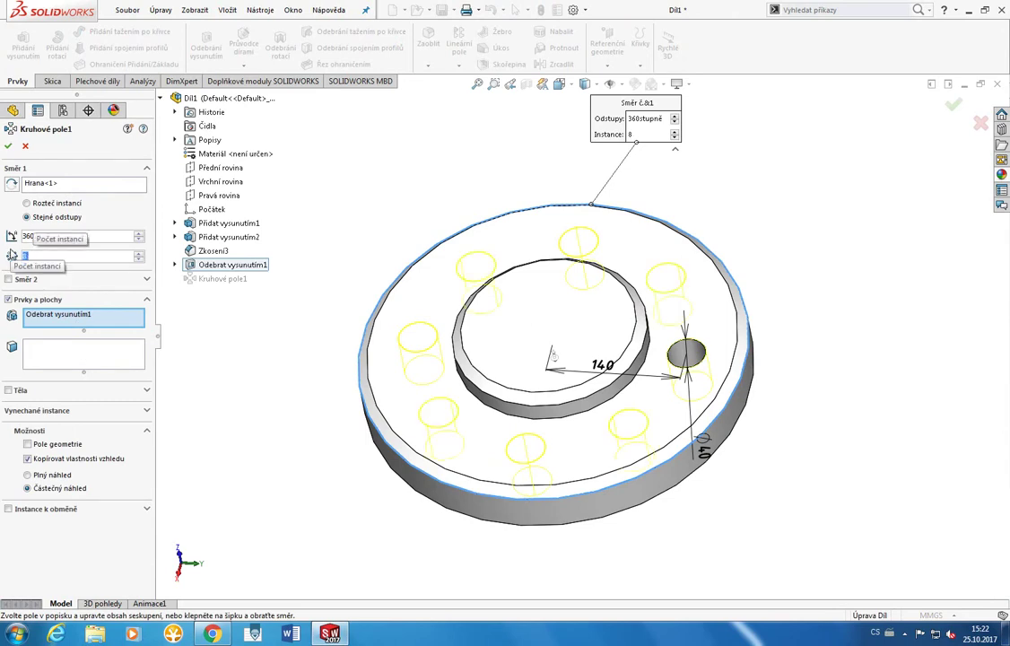
left_click(7, 145)
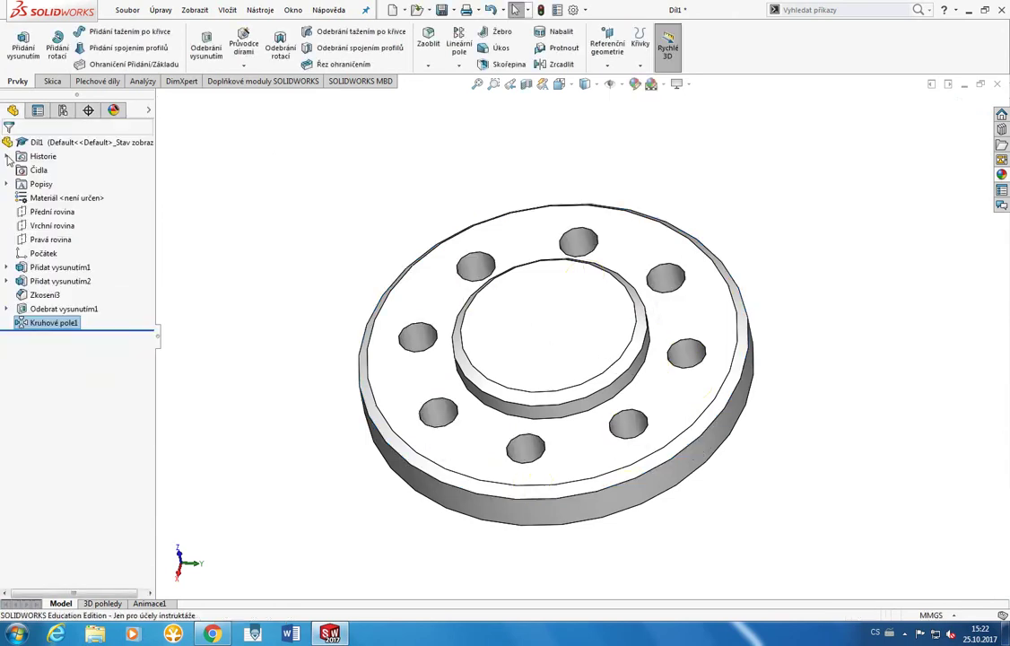
right_click(31, 323)
left_click(32, 285)
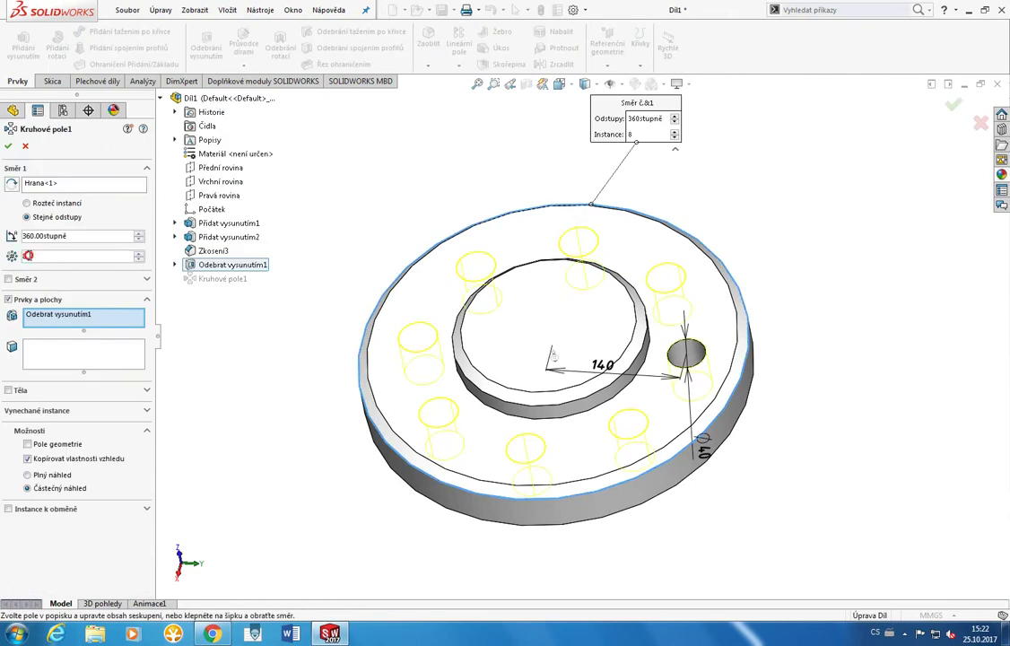
type("4")
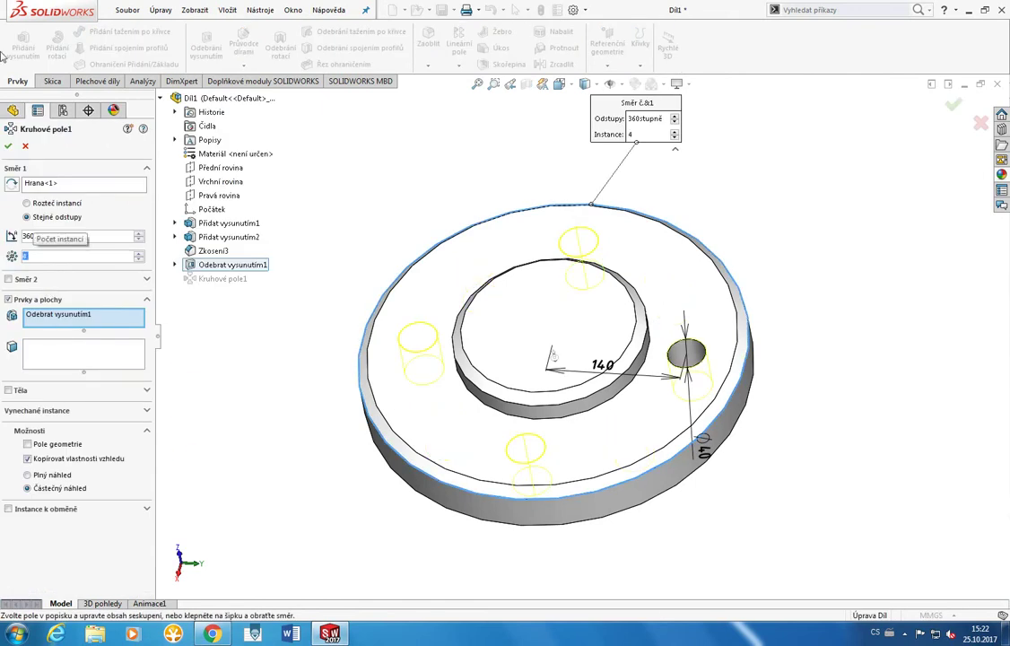
left_click(8, 146)
left_click(234, 252)
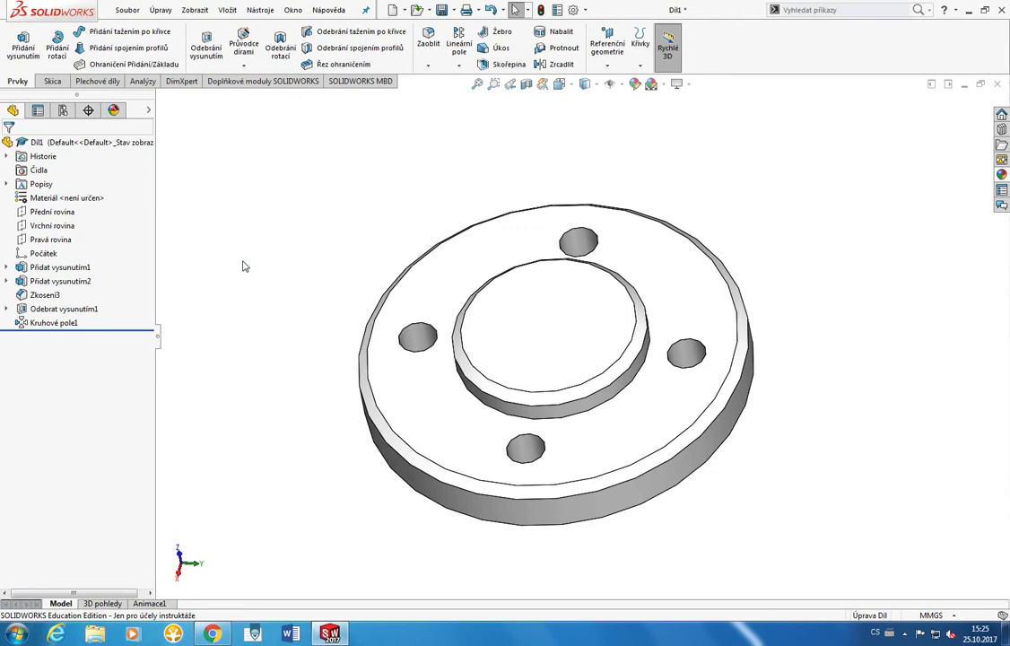
Step: Cancel the save, then try a 5 mm chamfer on the top bolt hole's edge and discard it
key("ctrl+s")
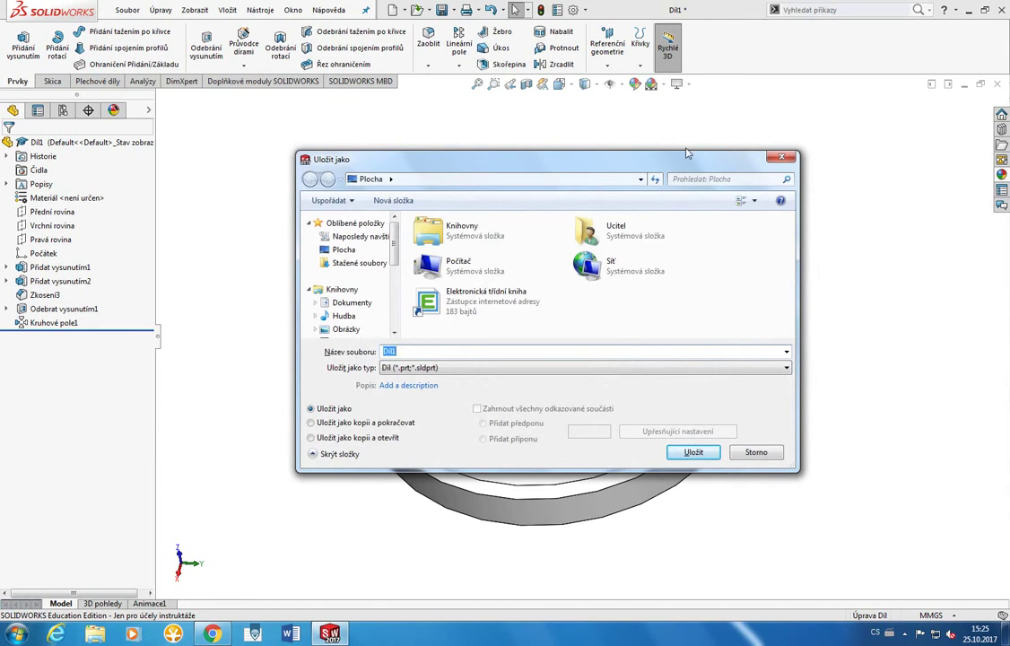
left_click(779, 160)
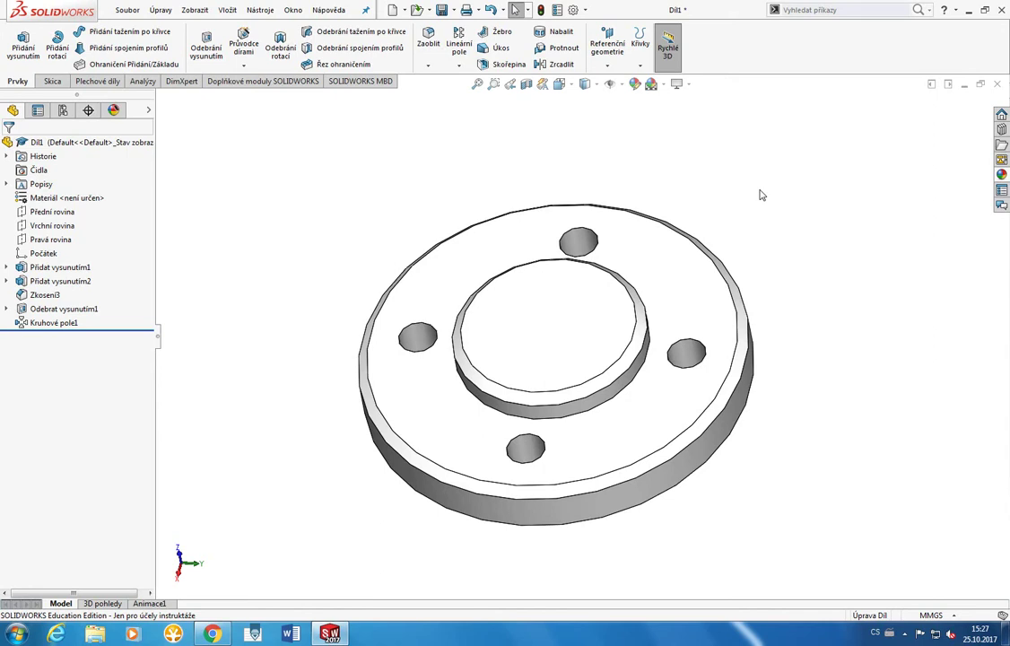
left_click(428, 64)
left_click(446, 95)
left_click(575, 235)
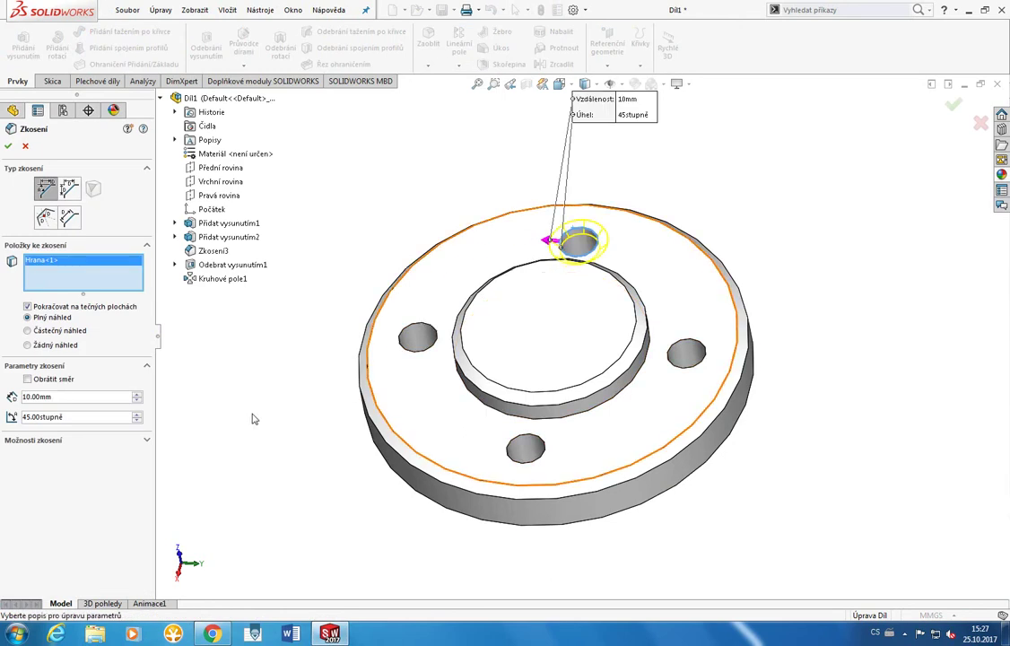
double_click(63, 397)
type("5")
key("Return")
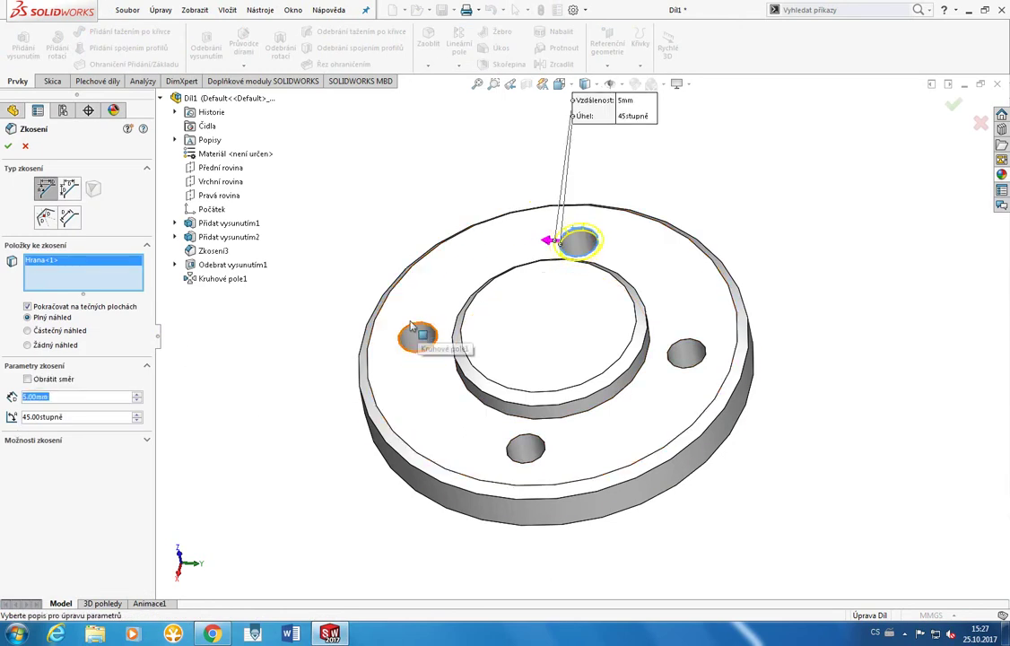
left_click(9, 146)
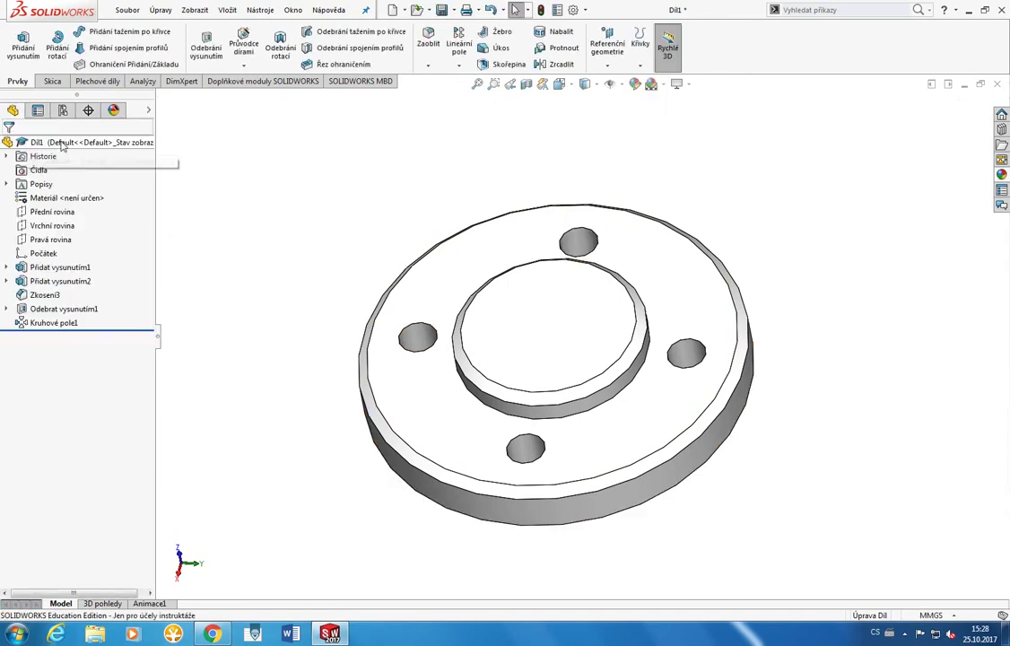
Step: Start a new chamfer and enter its distance and angle values
left_click(429, 68)
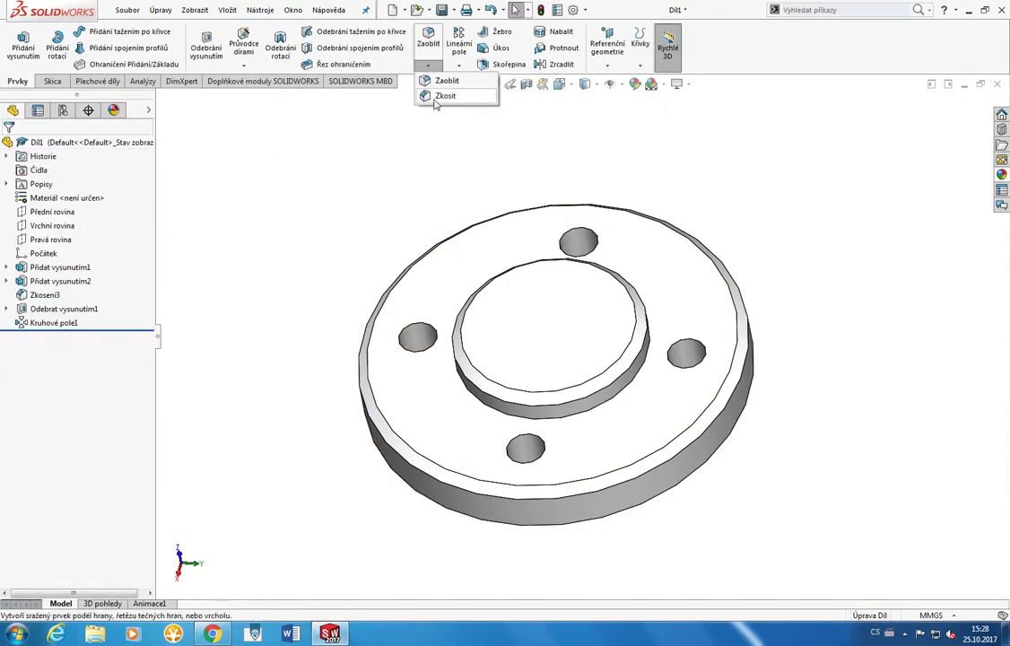
left_click(439, 96)
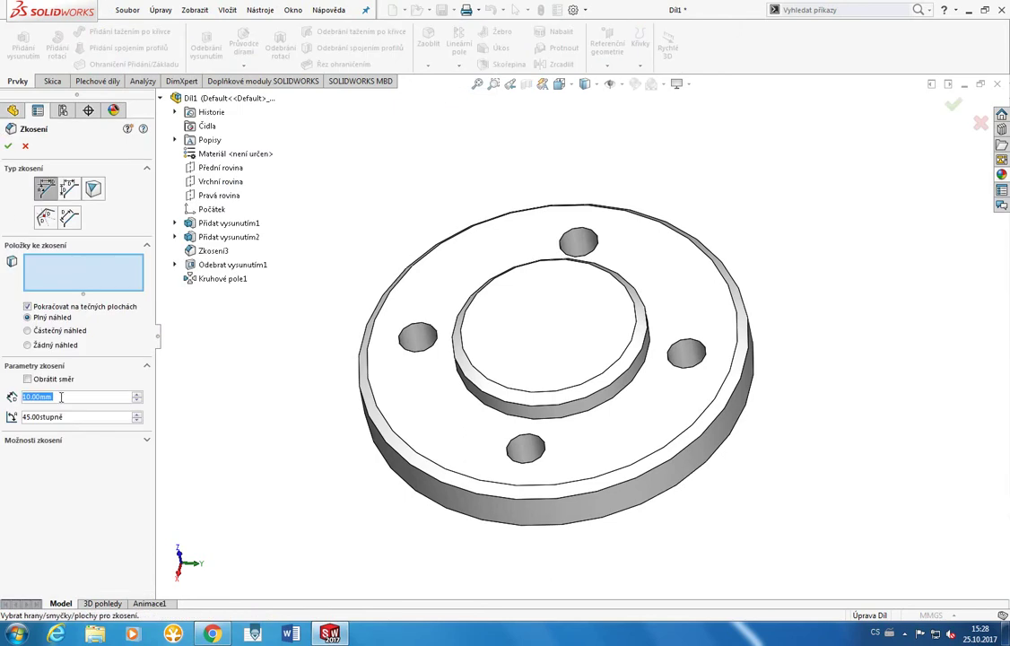
type("3")
key("Return")
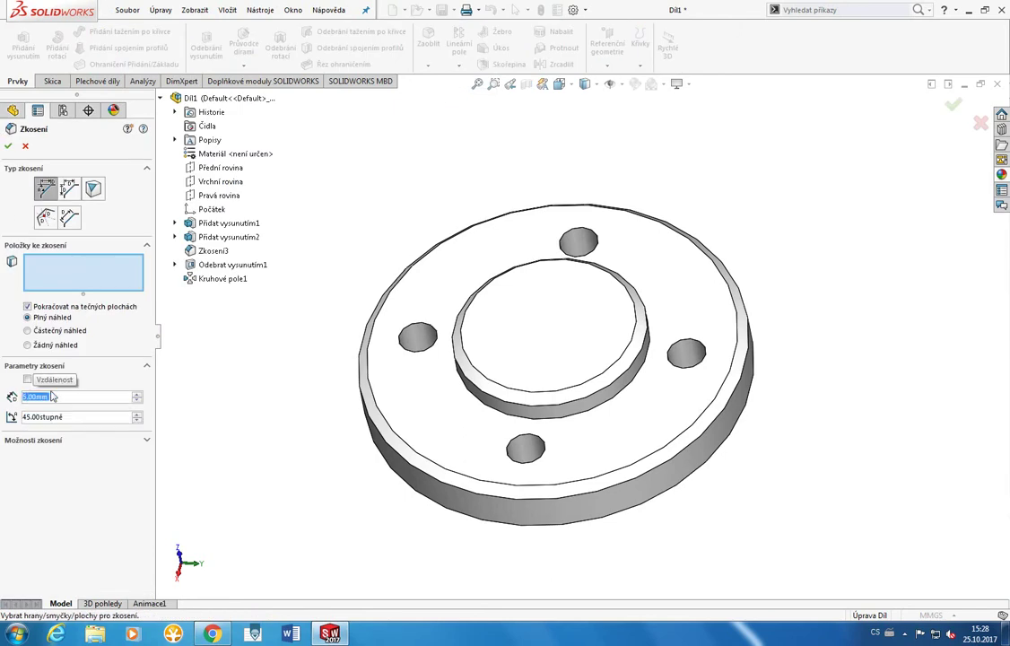
left_click(75, 416)
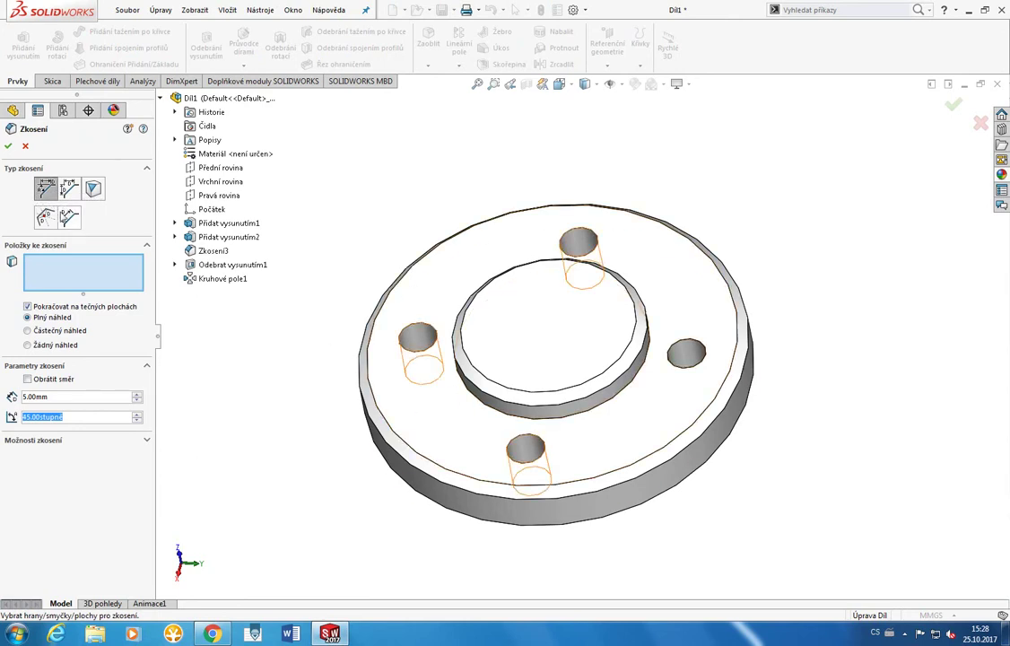
left_click(8, 145)
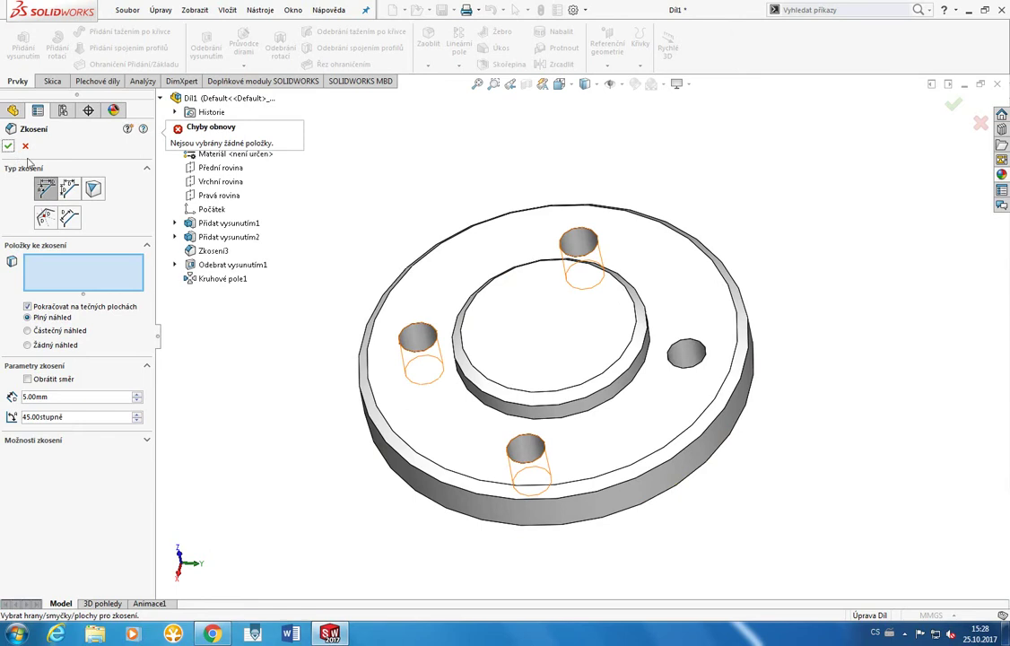
Step: Apply the chamfer to the left, top, right and bottom bolt-hole top edges
left_click(456, 314)
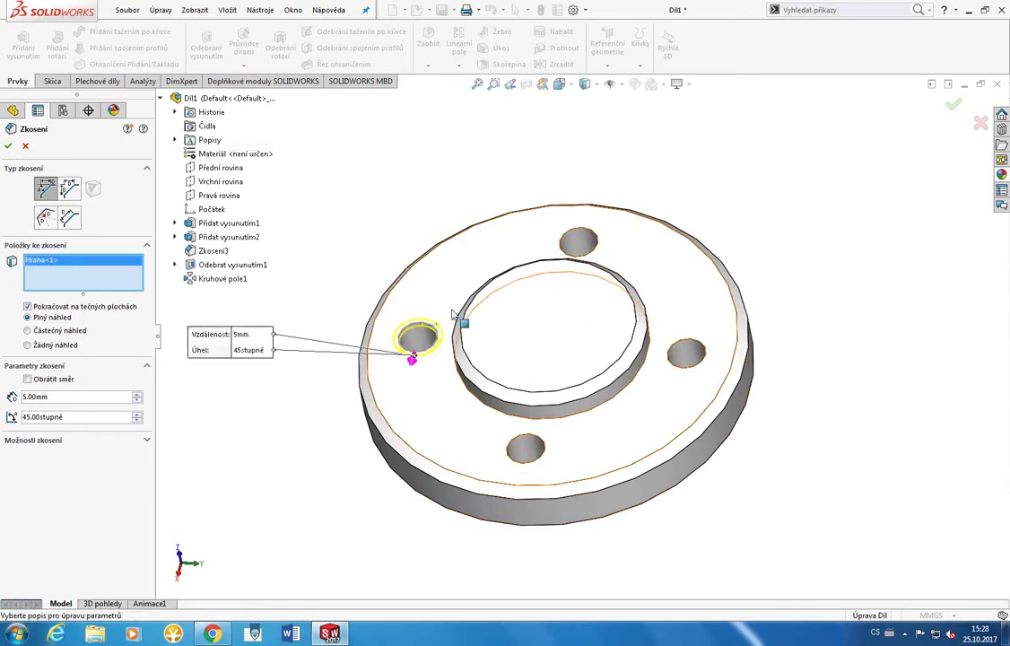
left_click(565, 232)
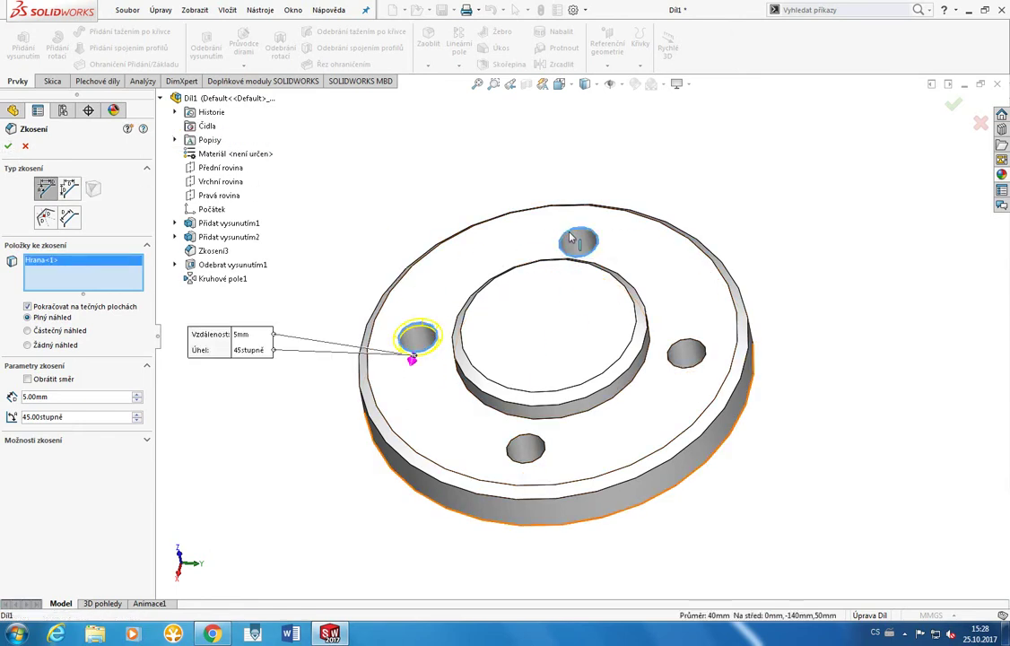
left_click(687, 340)
left_click(528, 436)
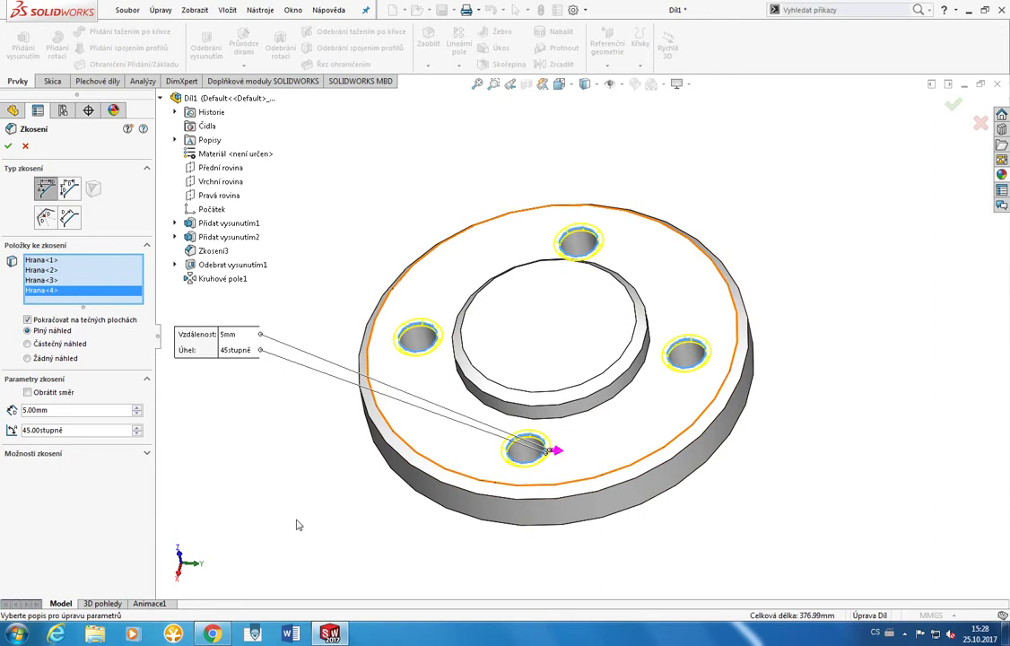
key("Return")
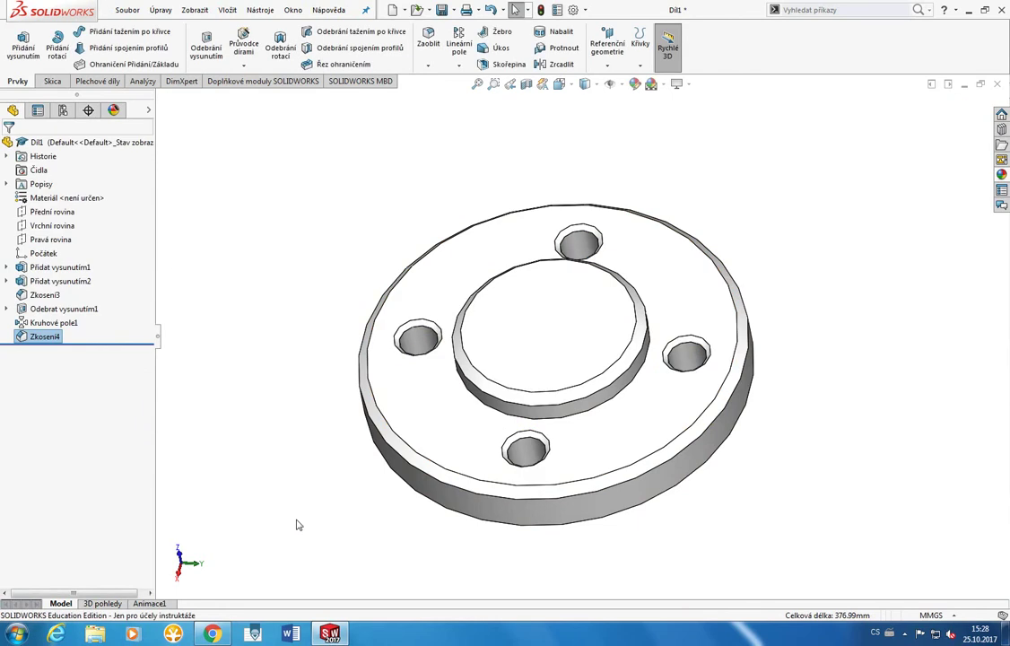
mouse_move(299, 525)
middle_mouse_down()
mouse_move(401, 429)
mouse_move(408, 521)
mouse_move(387, 418)
mouse_move(408, 387)
mouse_move(388, 268)
mouse_move(400, 282)
middle_mouse_up()
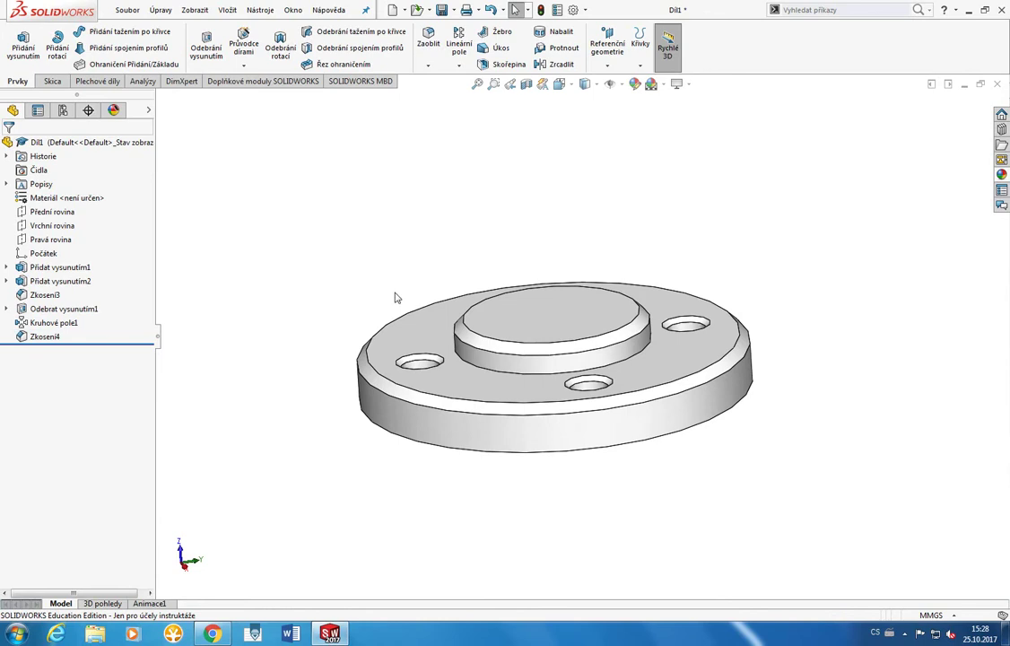
key("ctrl+7")
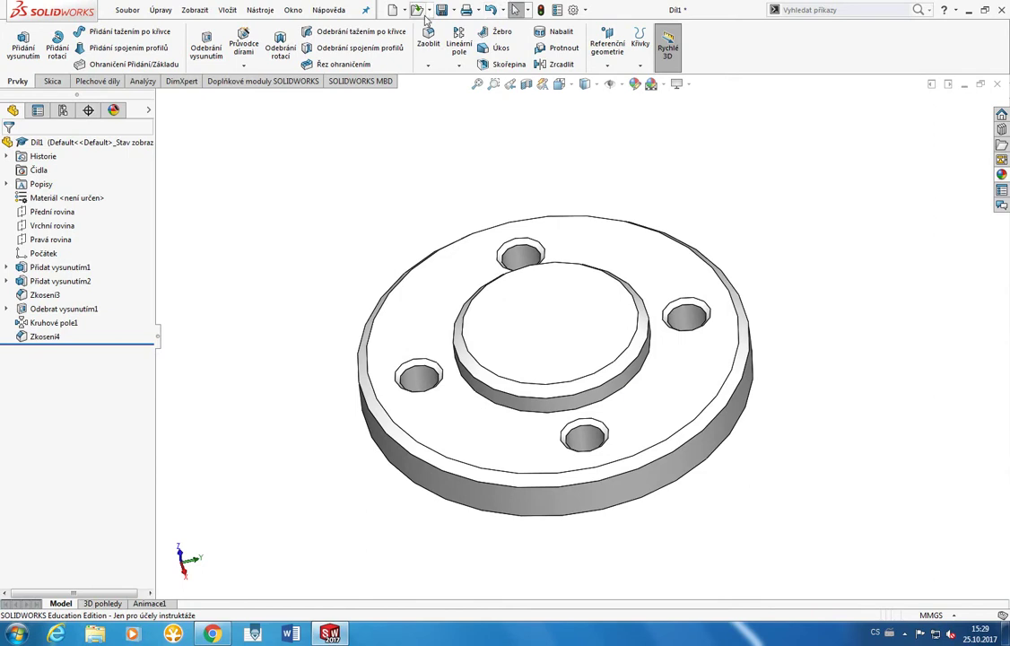
Step: Open Save As and browse to the N: network home drive
left_click(515, 192)
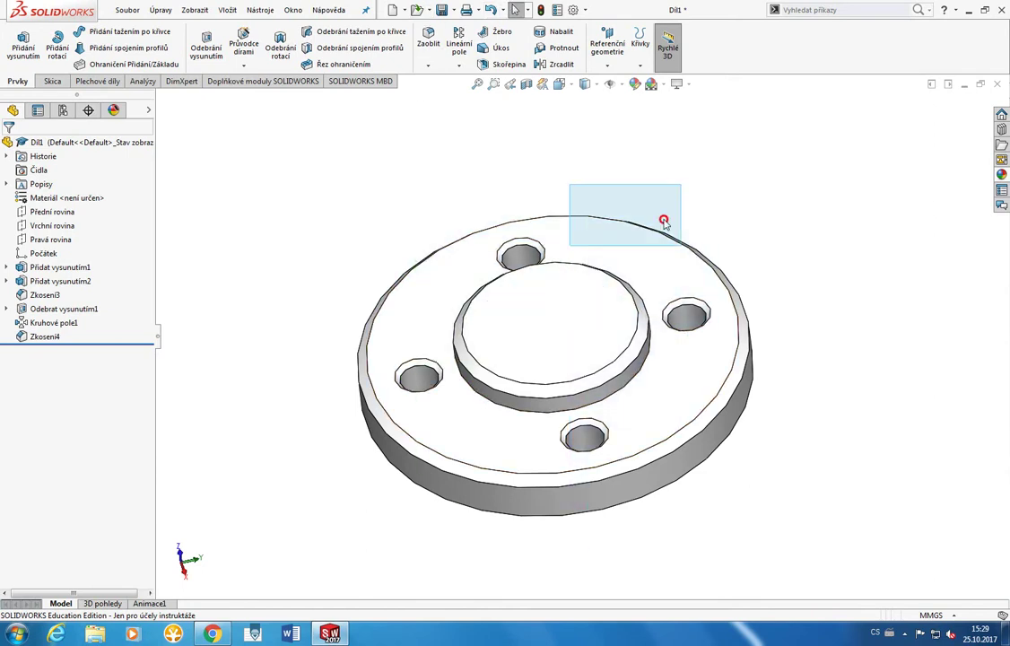
left_click_drag(516, 193, 663, 219)
left_click(451, 10)
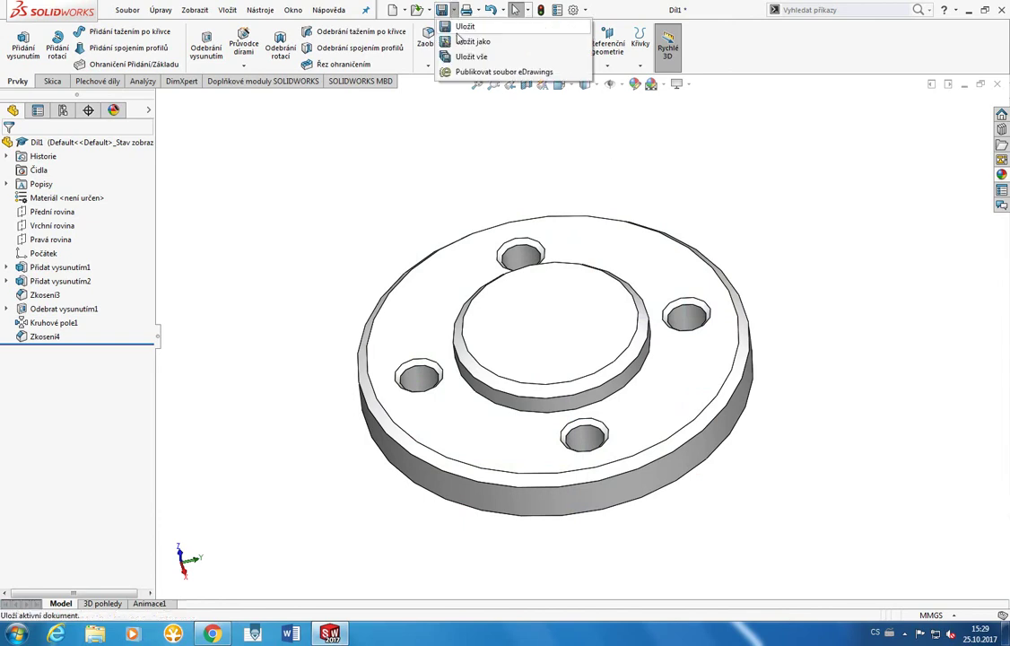
left_click(459, 43)
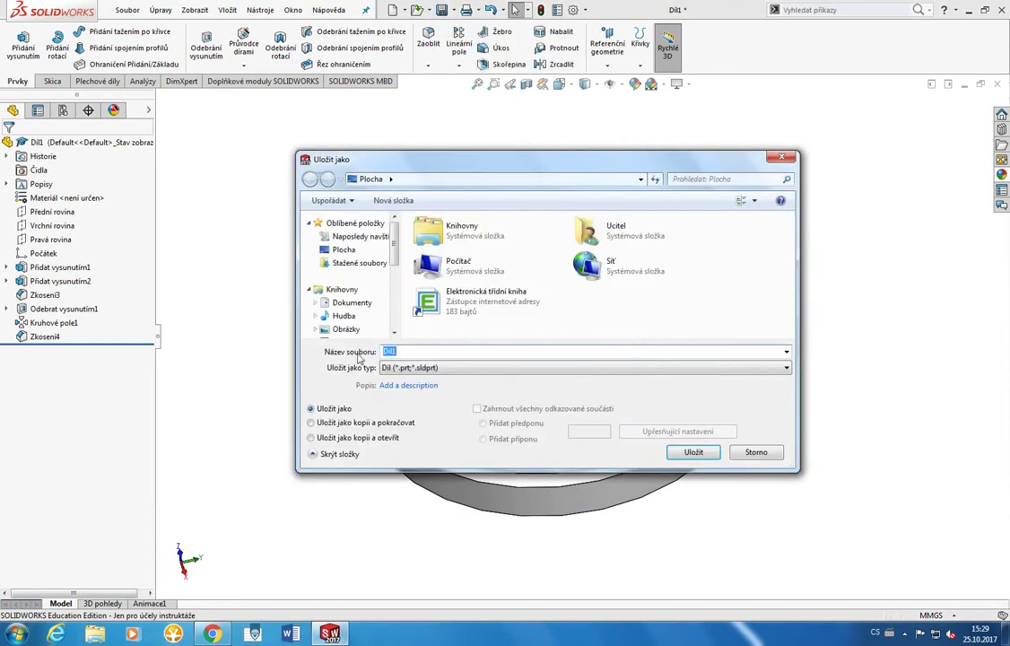
left_click(397, 282)
left_click_drag(397, 282, 396, 296)
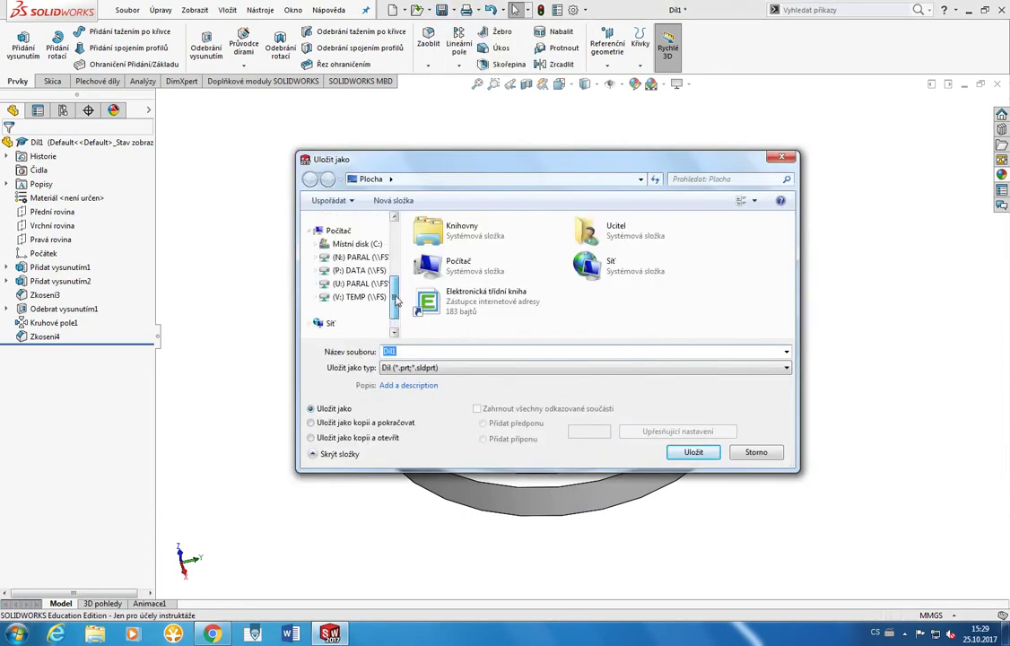
left_click(373, 259)
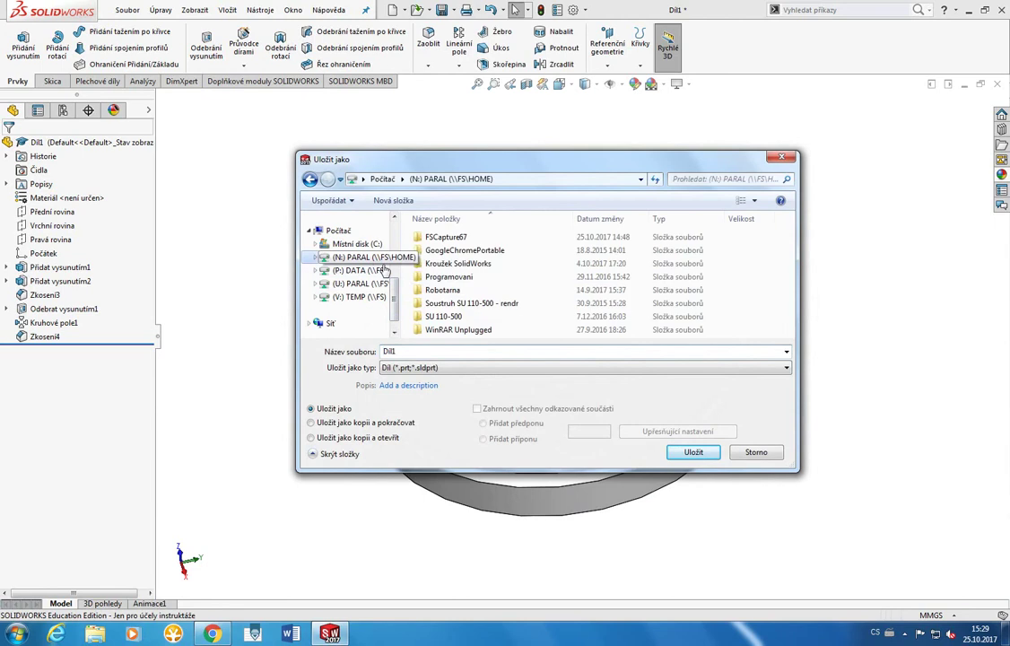
Step: Create a new folder on the N: drive, named after the user without accented letters
right_click(776, 262)
left_click(653, 292)
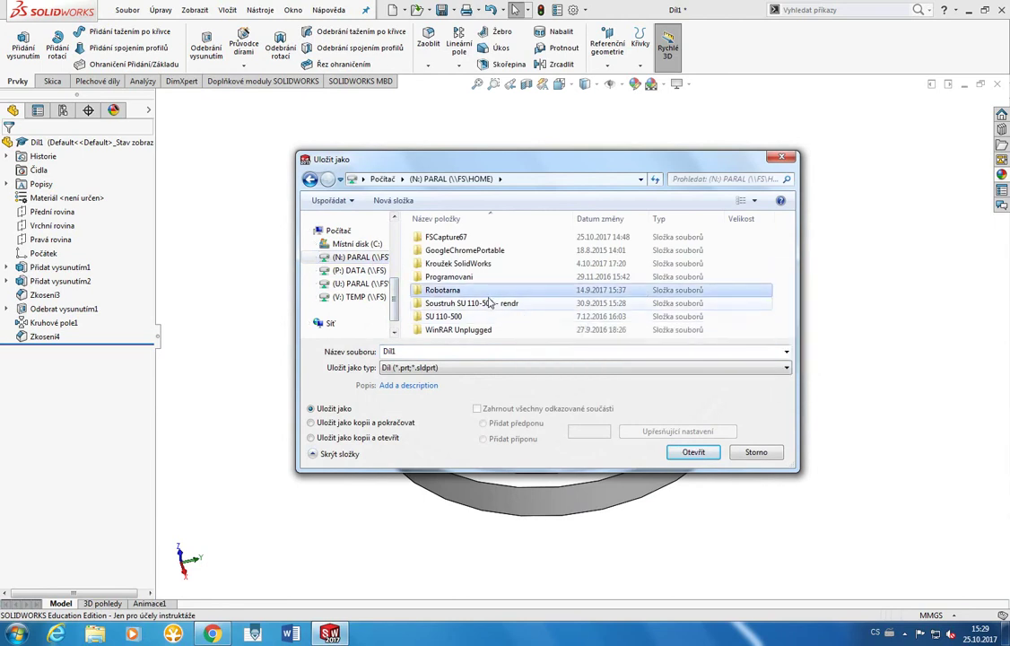
right_click(691, 222)
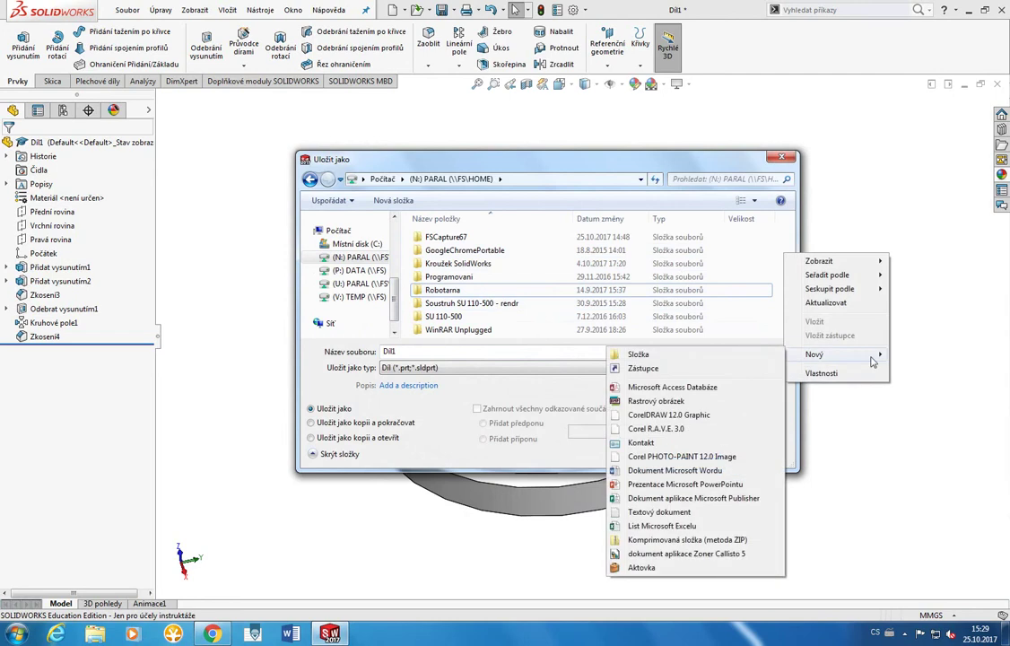
left_click(674, 323)
type("Bob")
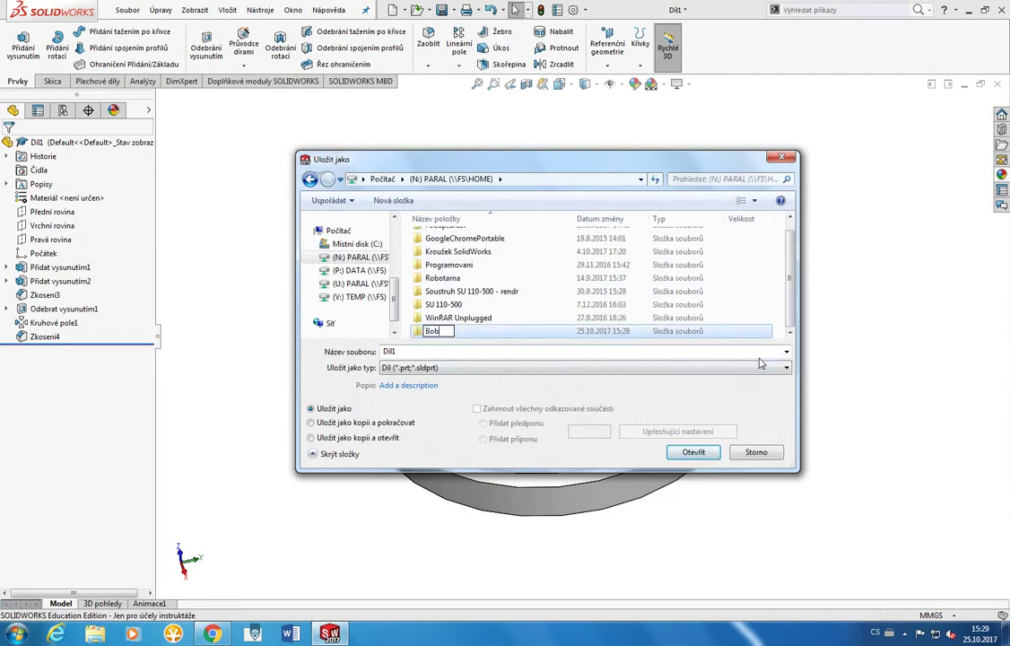
type("čík Sol")
type("i")
key("Left")
key("Left")
key("Left")
key("Left")
key("Left")
key("Left")
key("Left")
key("BackSpace")
key("BackSpace")
type("c")
key("Return")
key("Return")
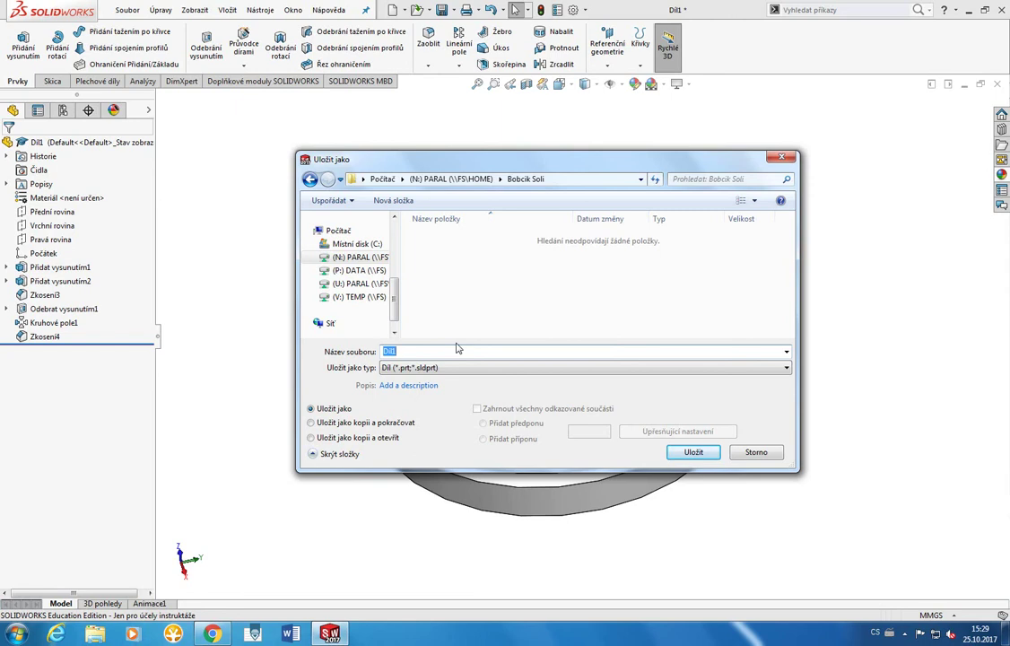
Step: Save the part as Cast1 in the new folder
type("Cast")
type("1")
key("Return")
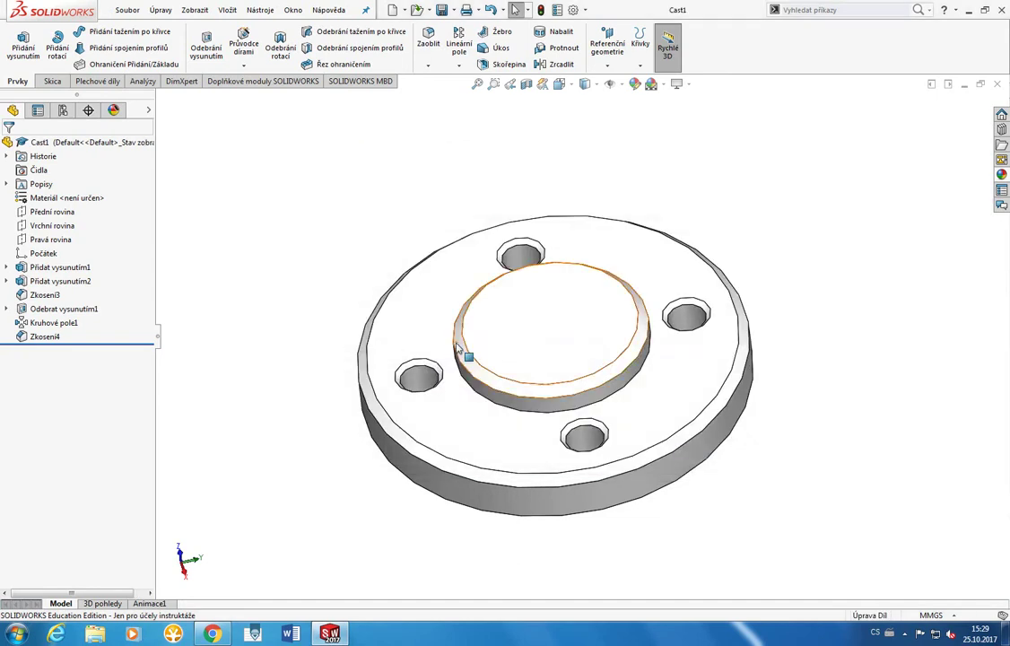
Step: Edit the bolt-hole chamfer to remove the top and right hole edges from it
left_click(411, 367)
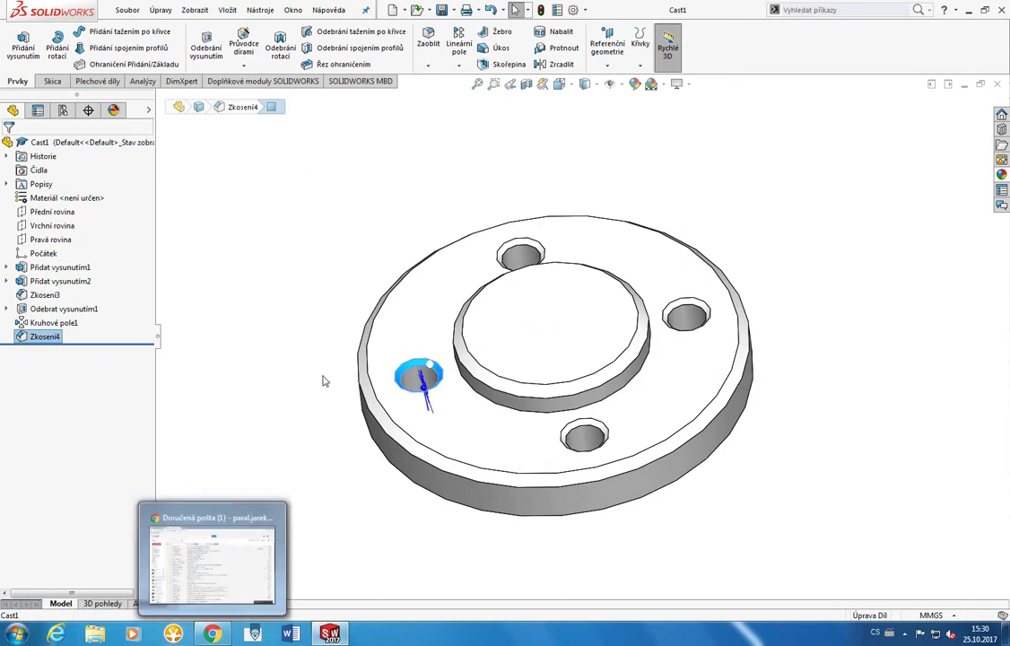
left_click(340, 314)
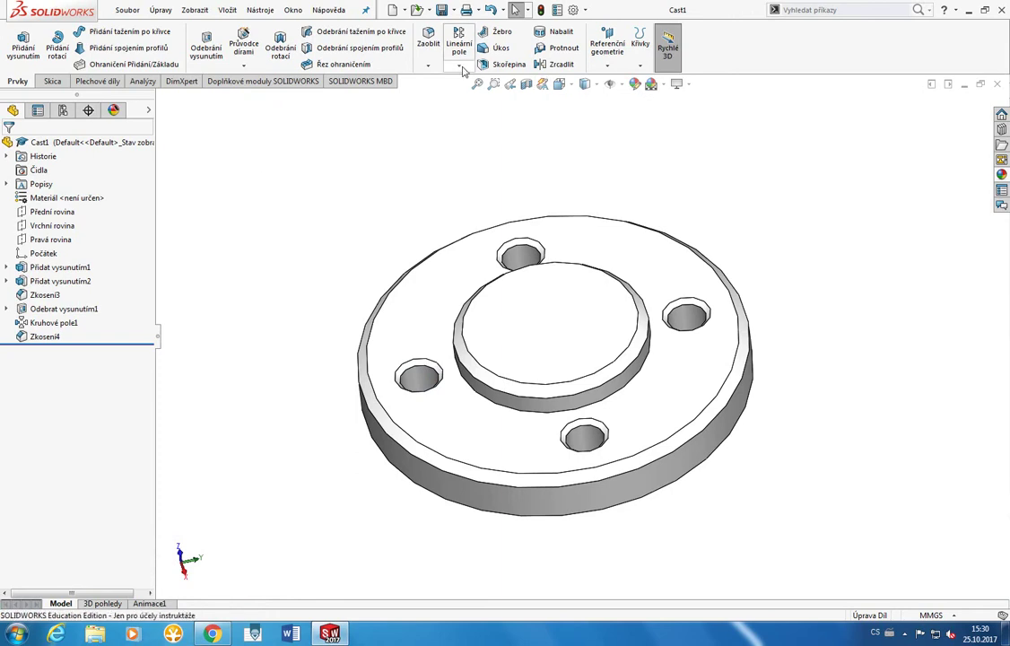
left_click(59, 339)
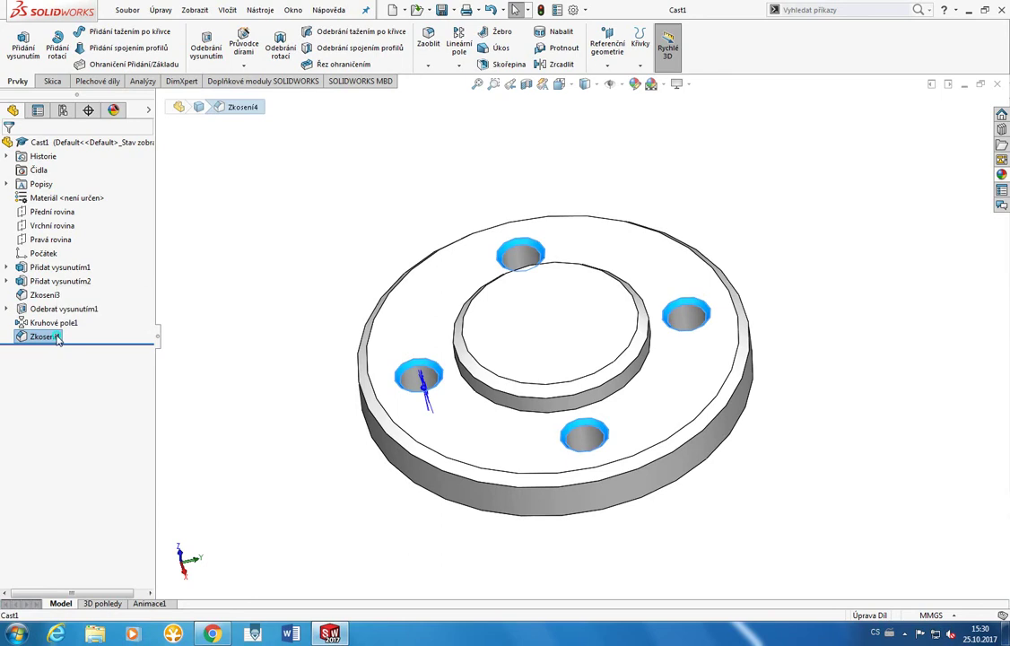
right_click(57, 338)
left_click(72, 299)
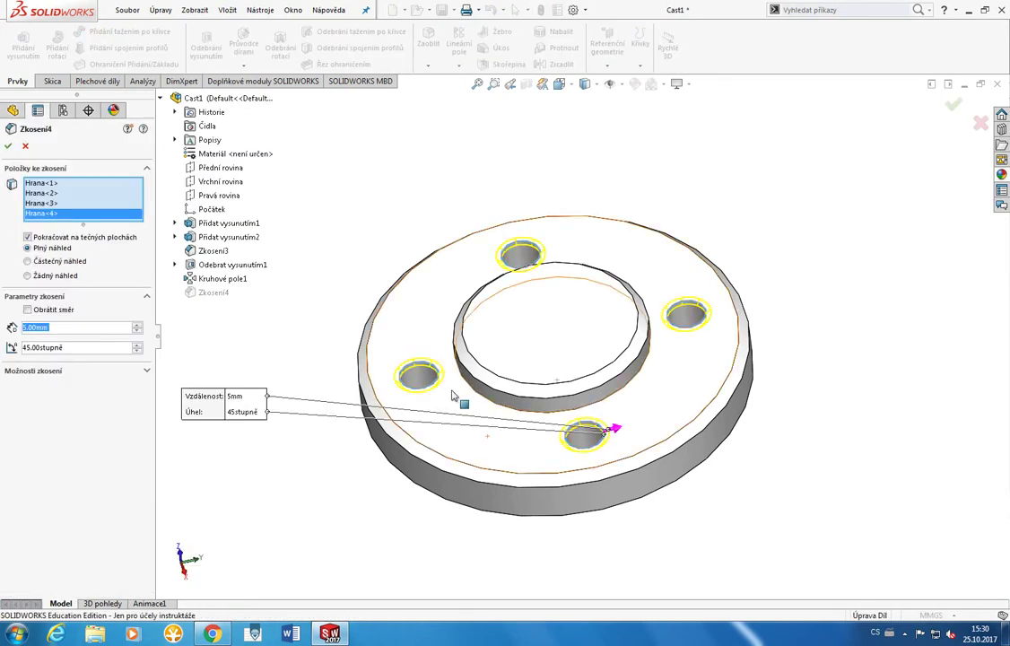
left_click(541, 254)
left_click(689, 303)
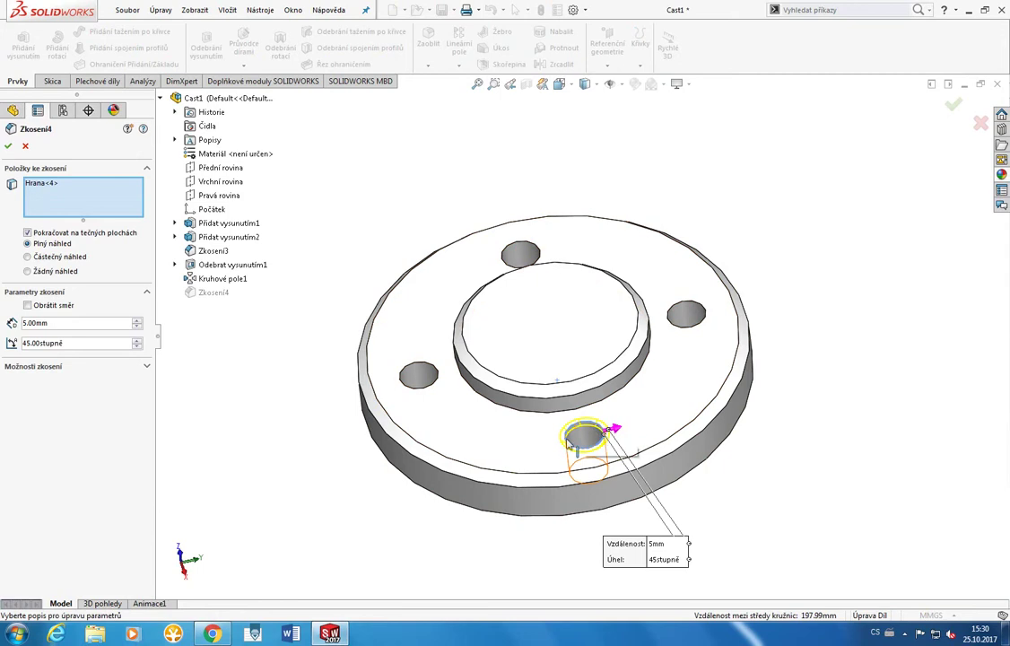
left_click(8, 146)
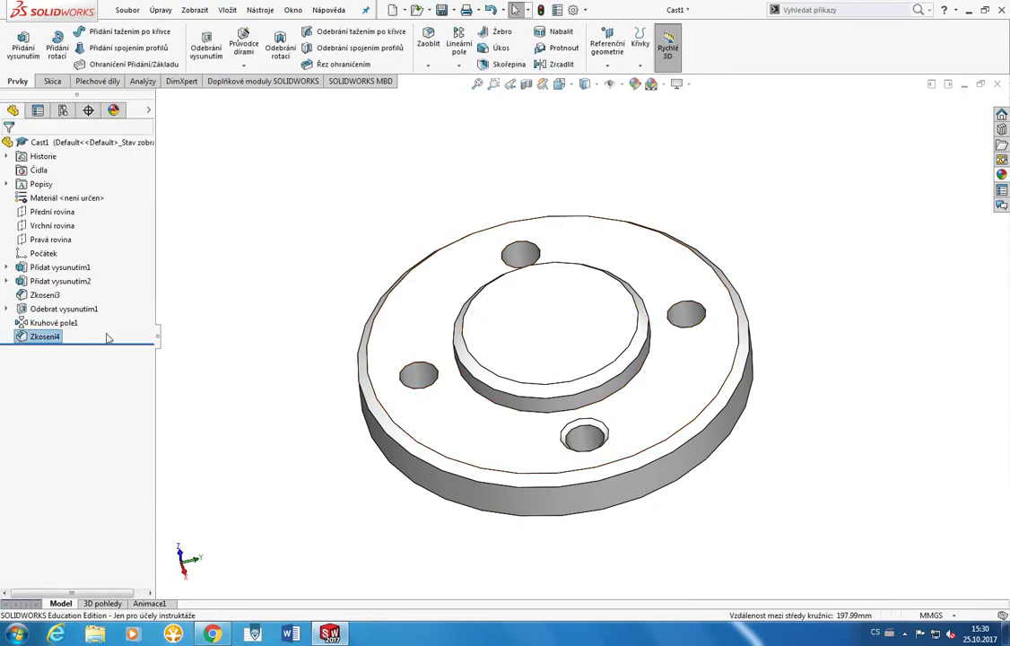
right_click(47, 340)
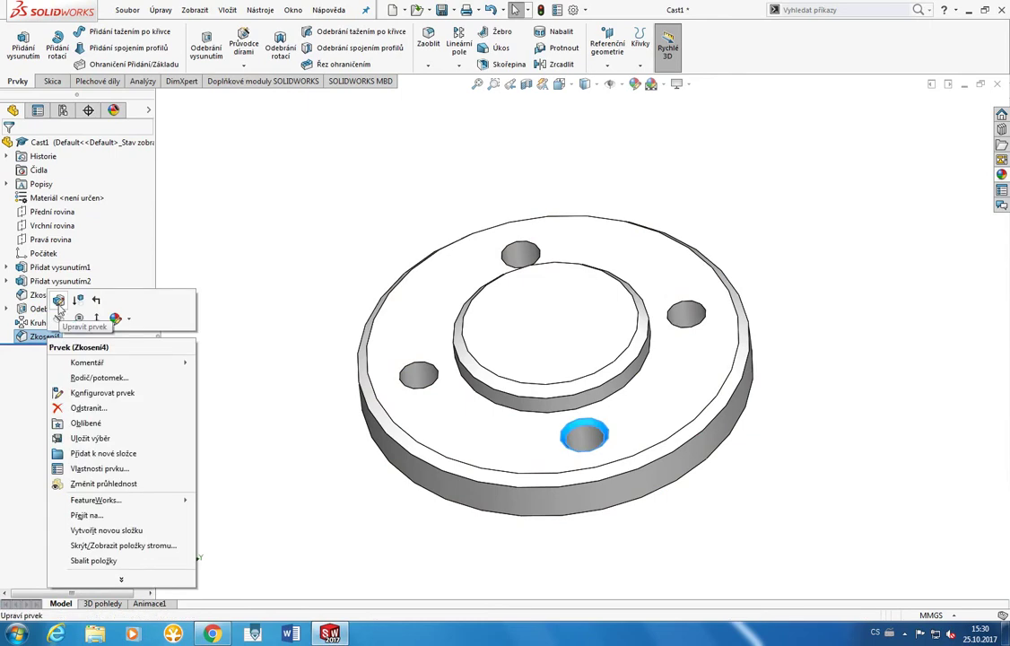
key("Escape")
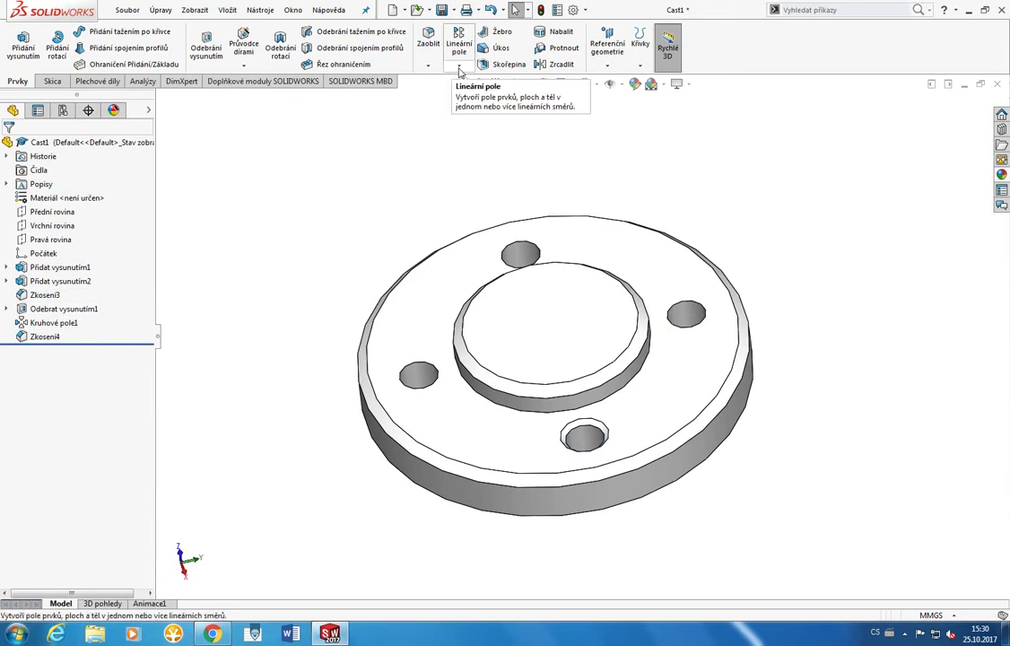
left_click(460, 67)
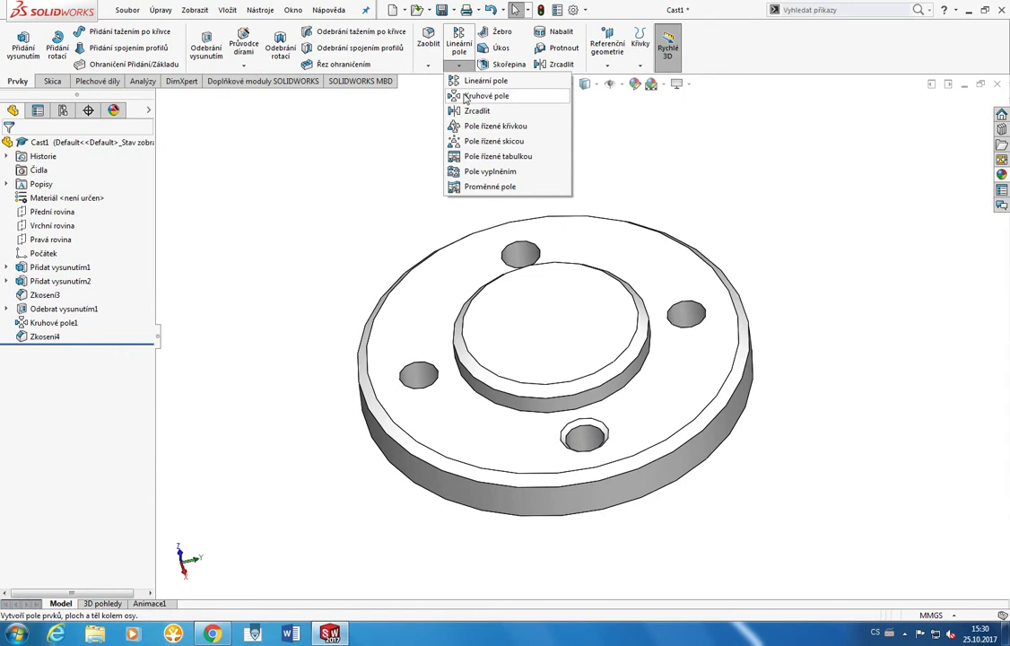
left_click(464, 97)
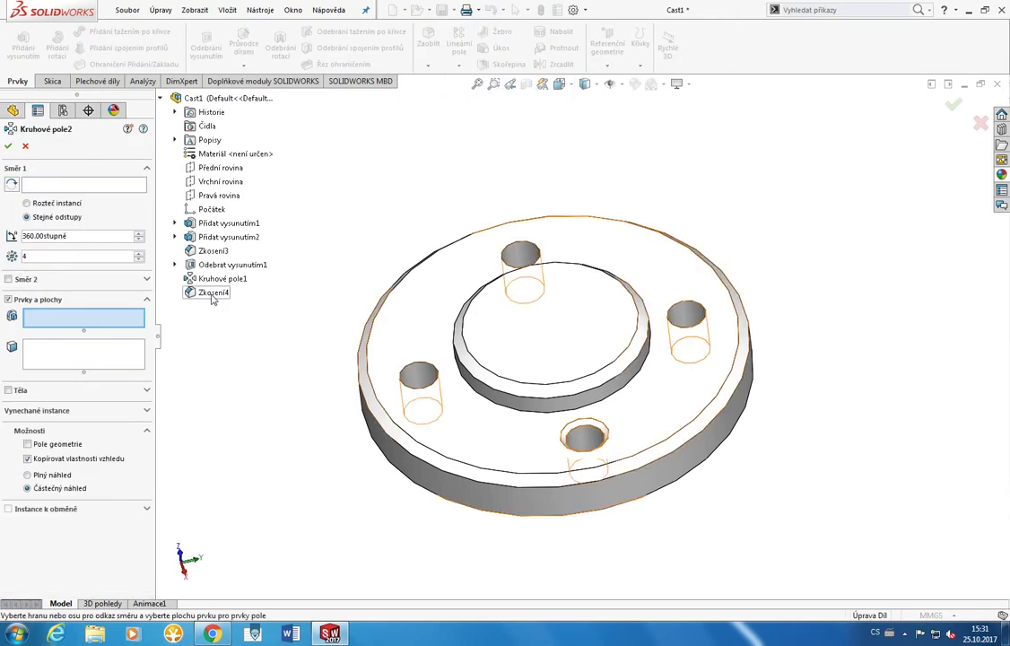
left_click(211, 293)
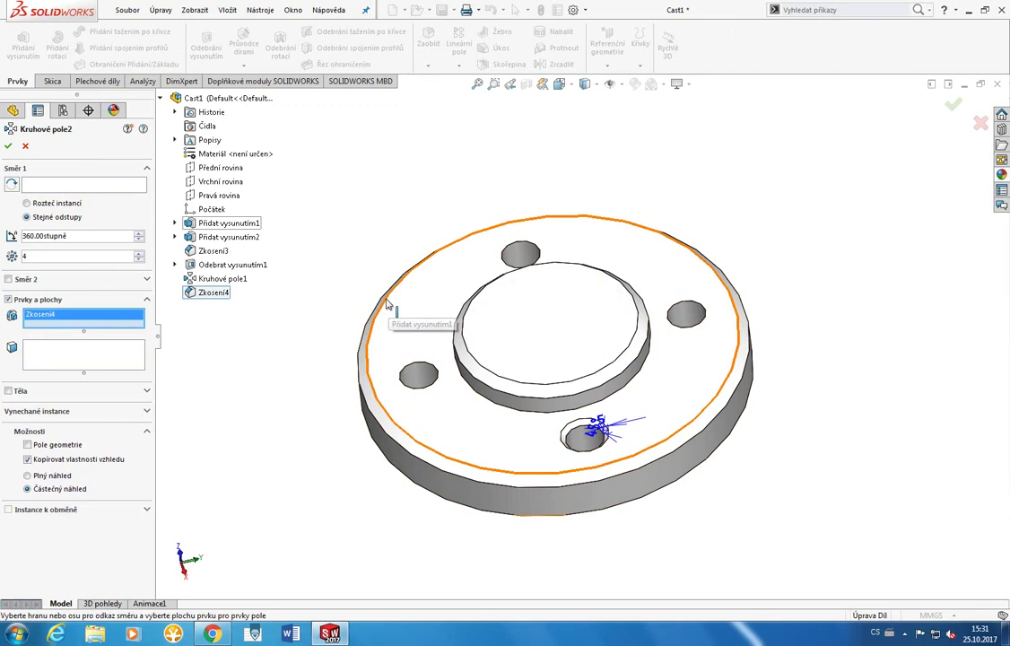
left_click(90, 185)
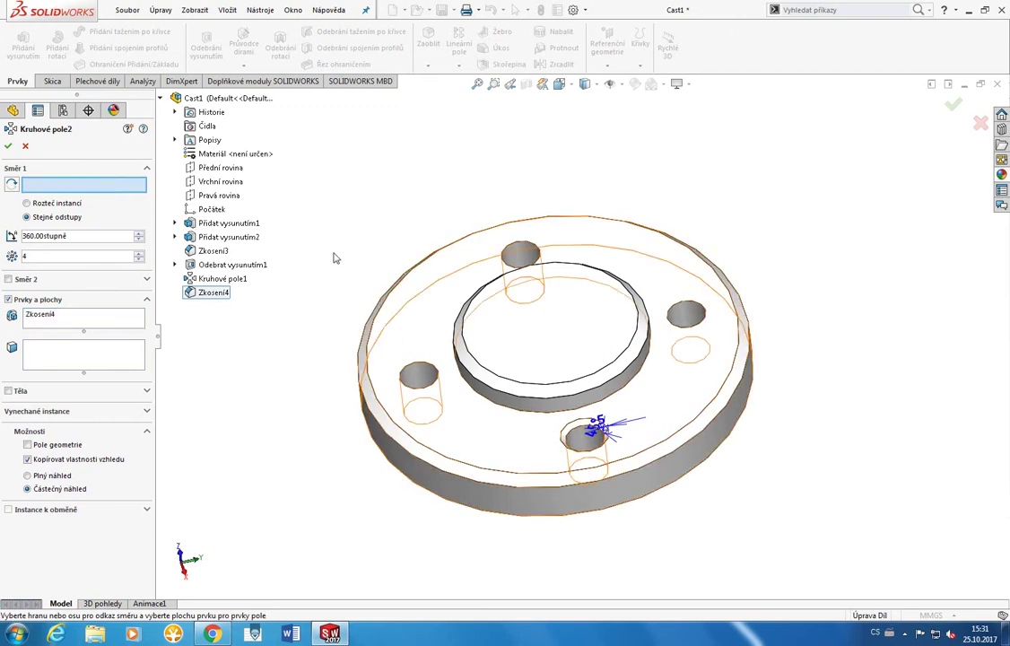
left_click(387, 295)
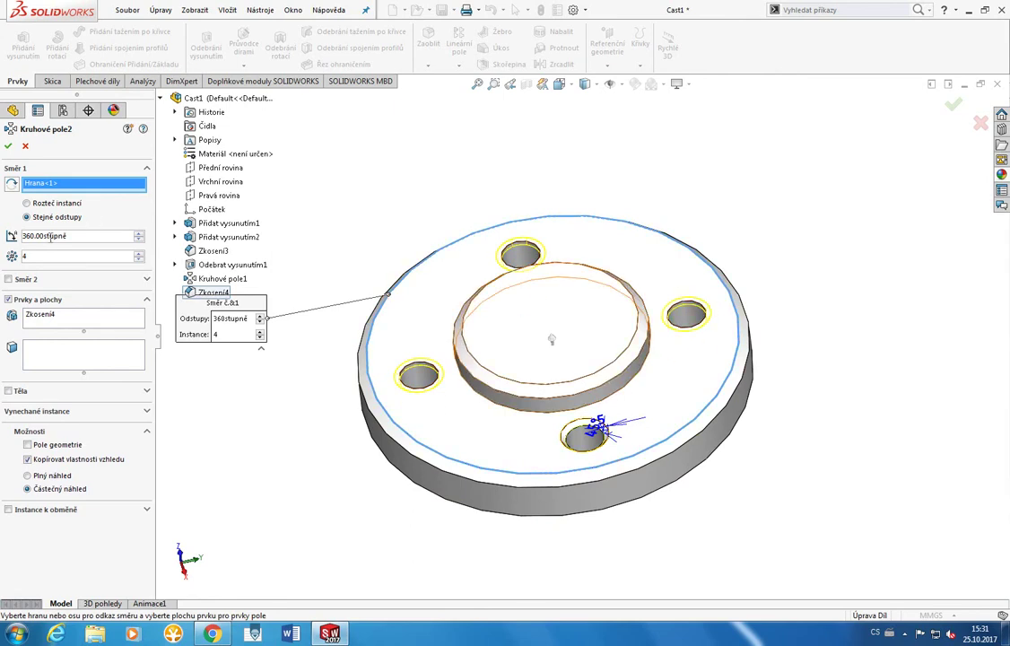
key("BackSpace")
type("5")
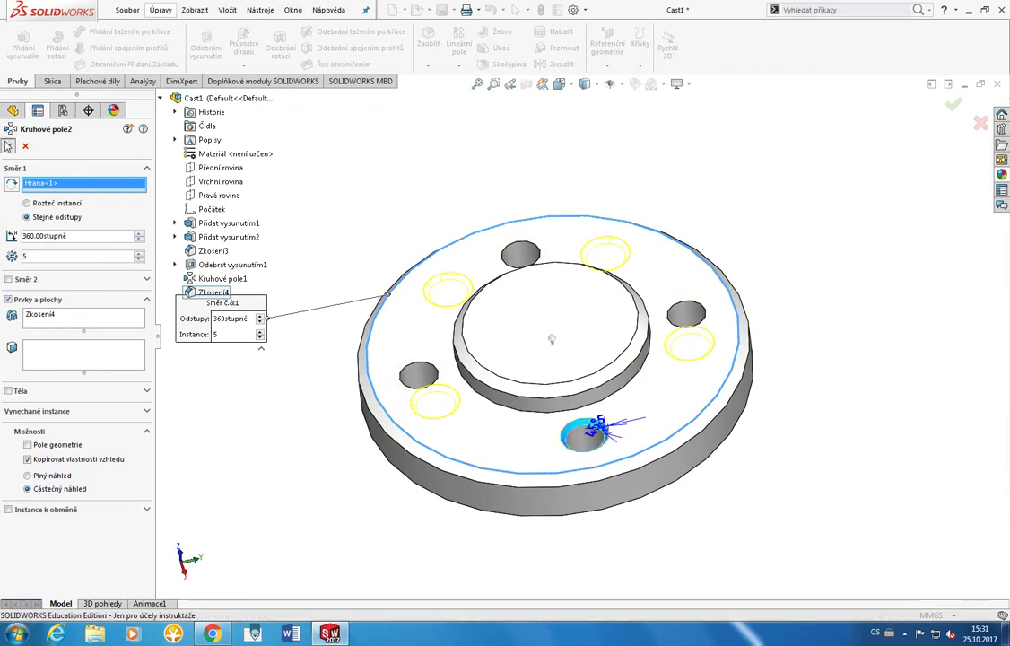
left_click(9, 145)
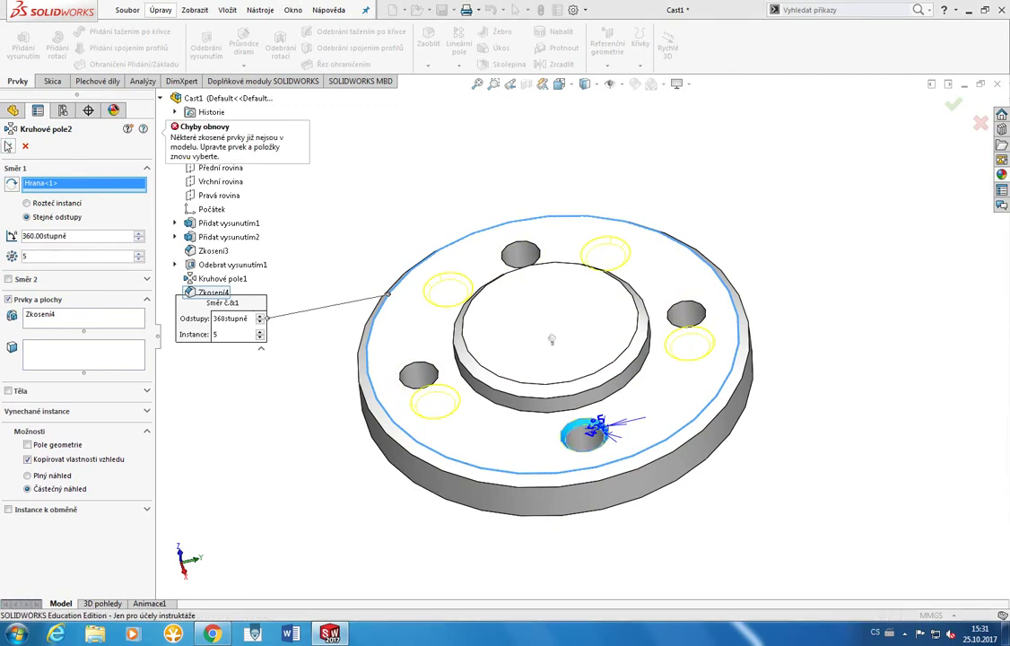
left_click(43, 256)
key("BackSpace")
type("4")
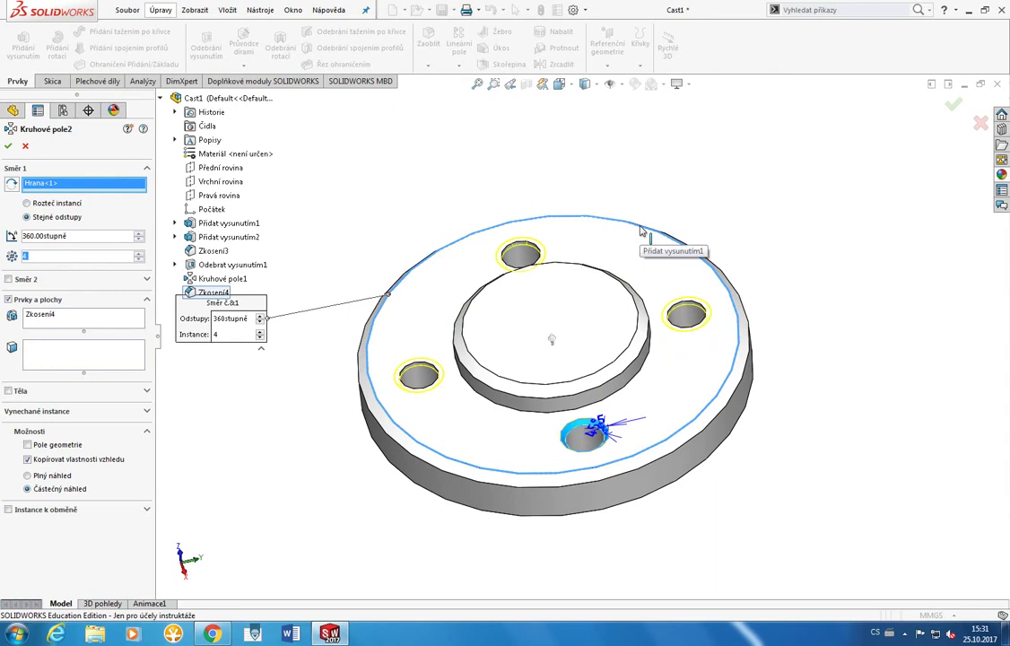
middle_click_drag(571, 327, 601, 409)
left_click(599, 412)
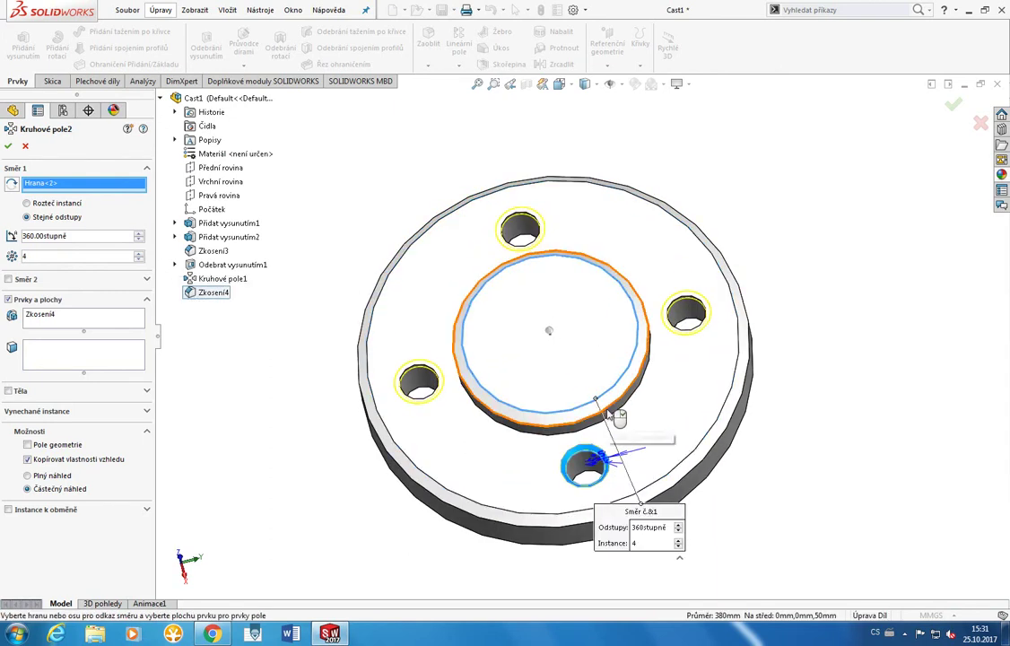
left_click(612, 415)
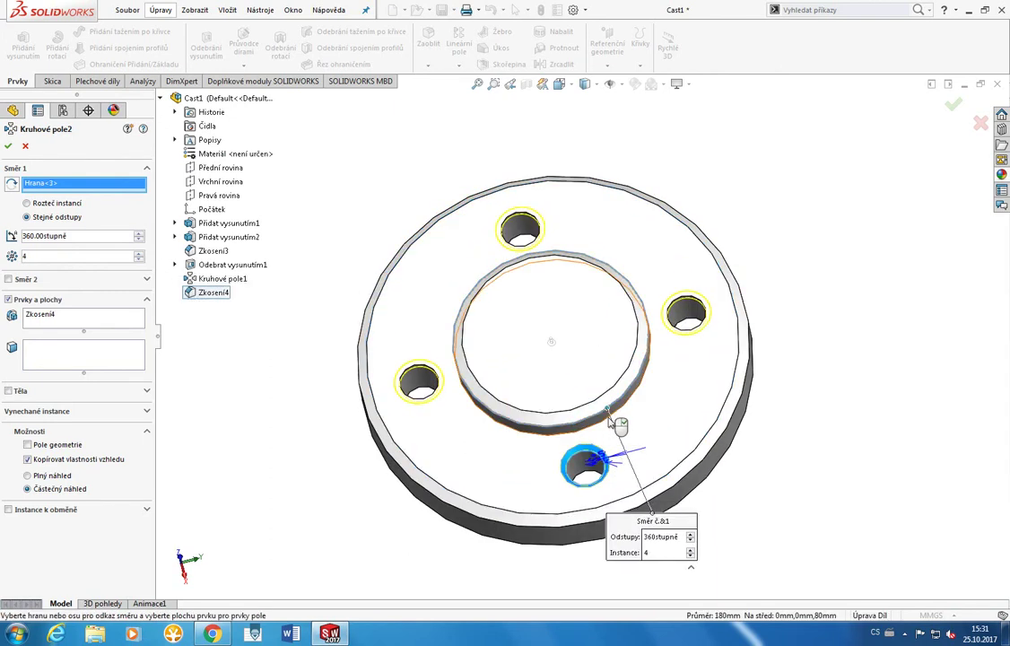
left_click(708, 460)
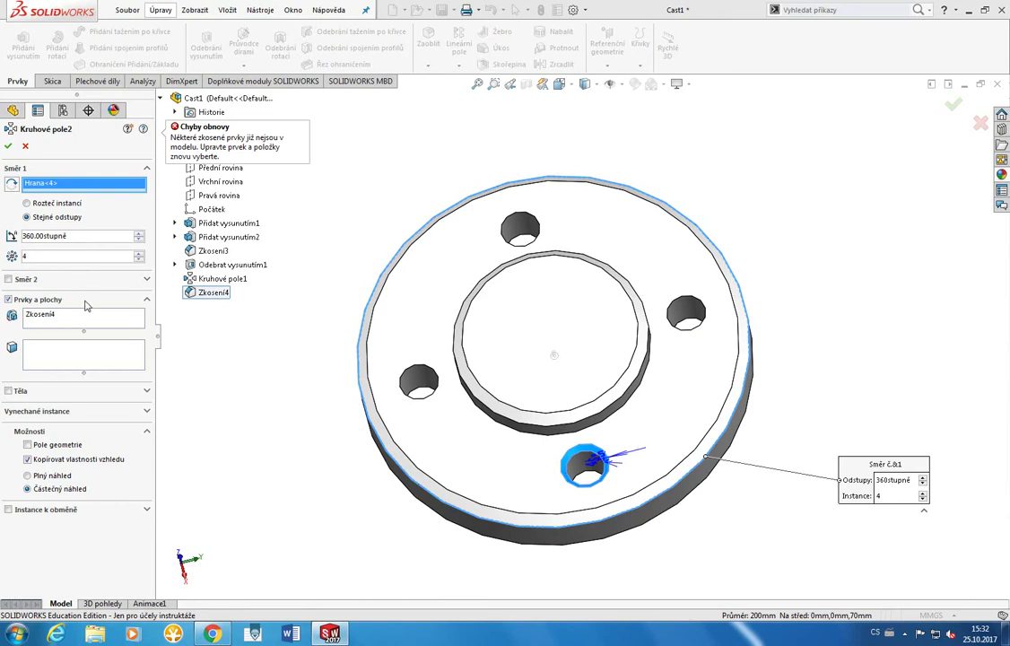
left_click(26, 146)
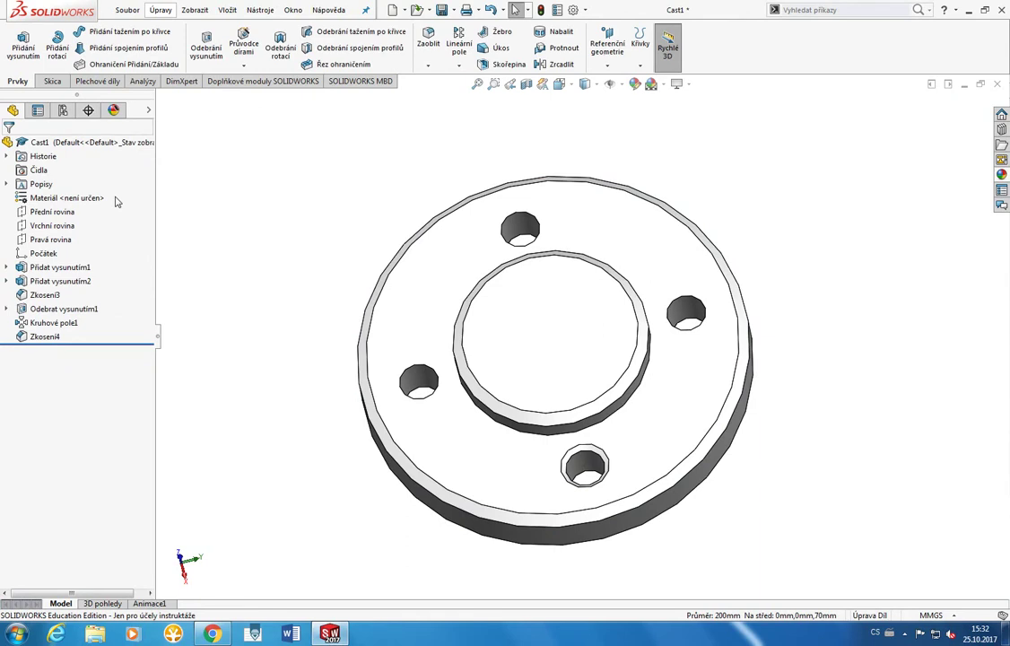
right_click(31, 336)
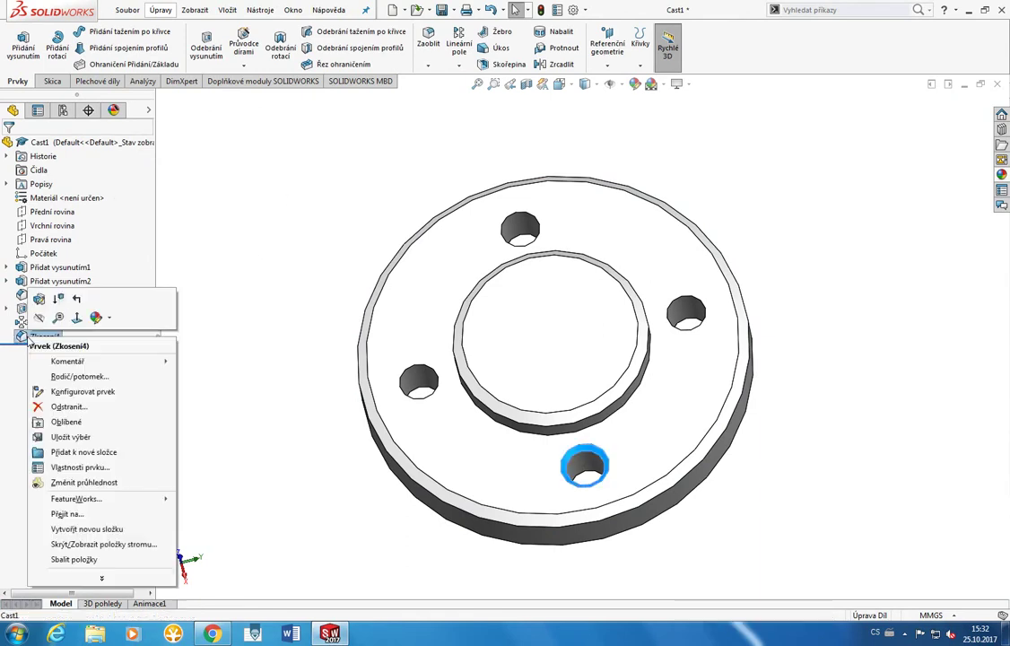
left_click(458, 65)
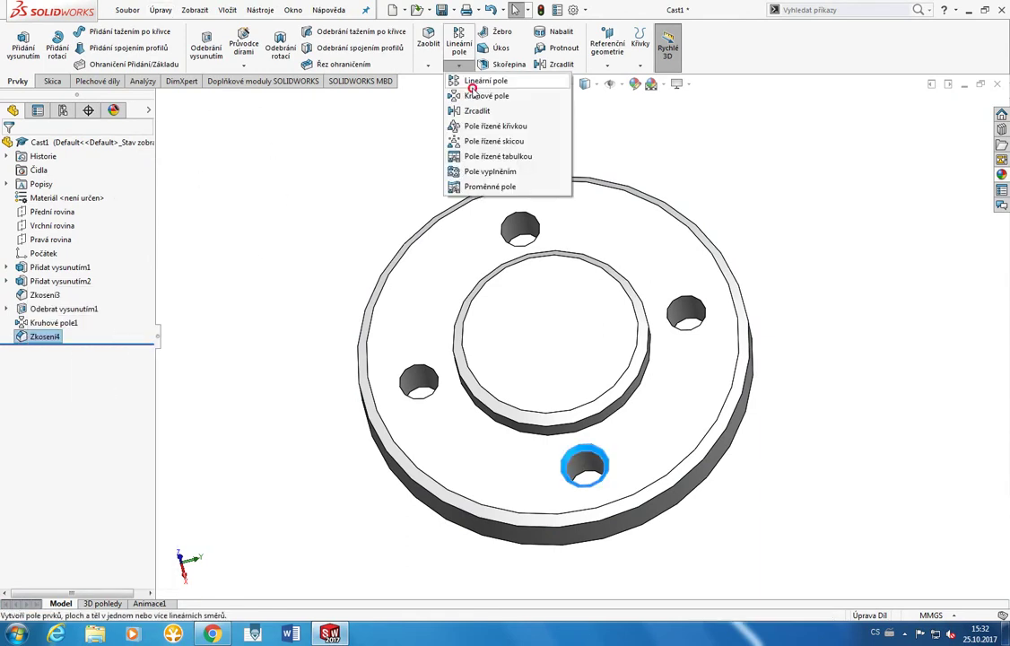
left_click(462, 97)
left_click(442, 222)
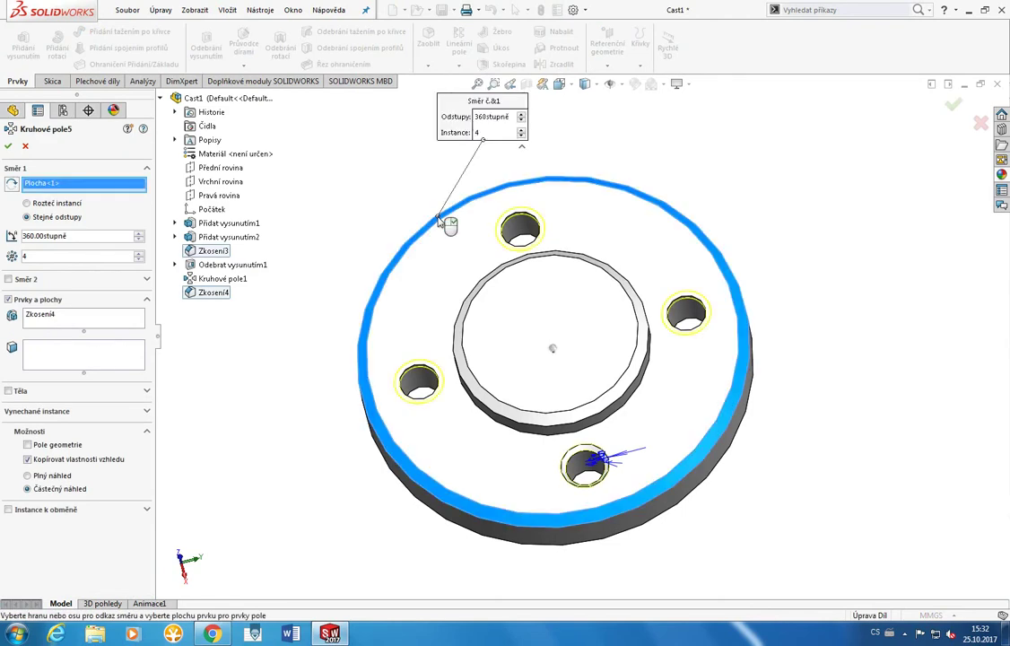
left_click(439, 222)
left_click(437, 225)
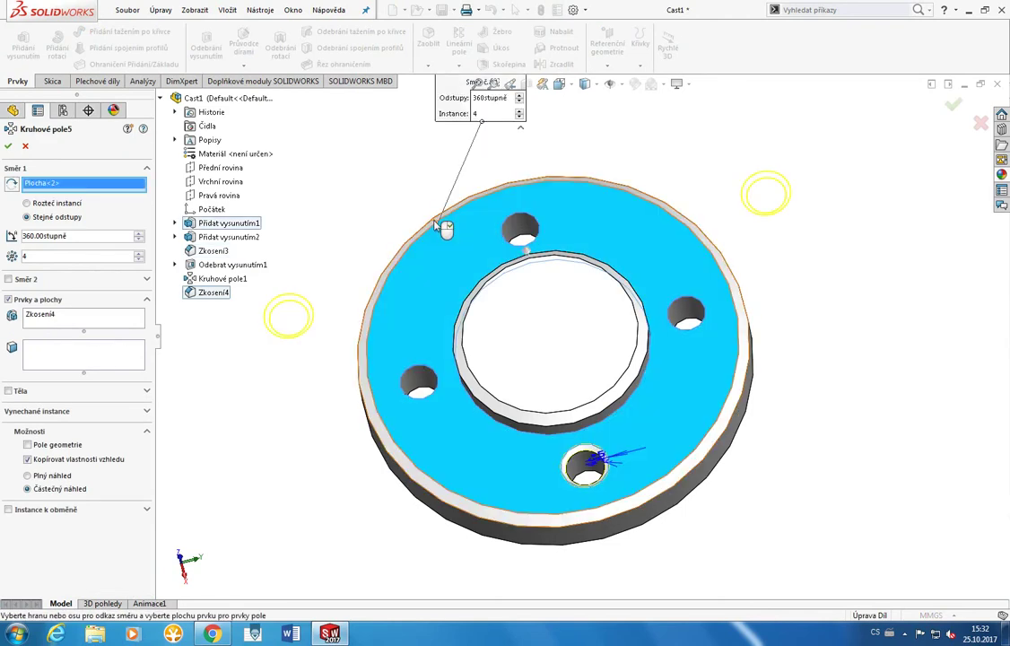
left_click(435, 223)
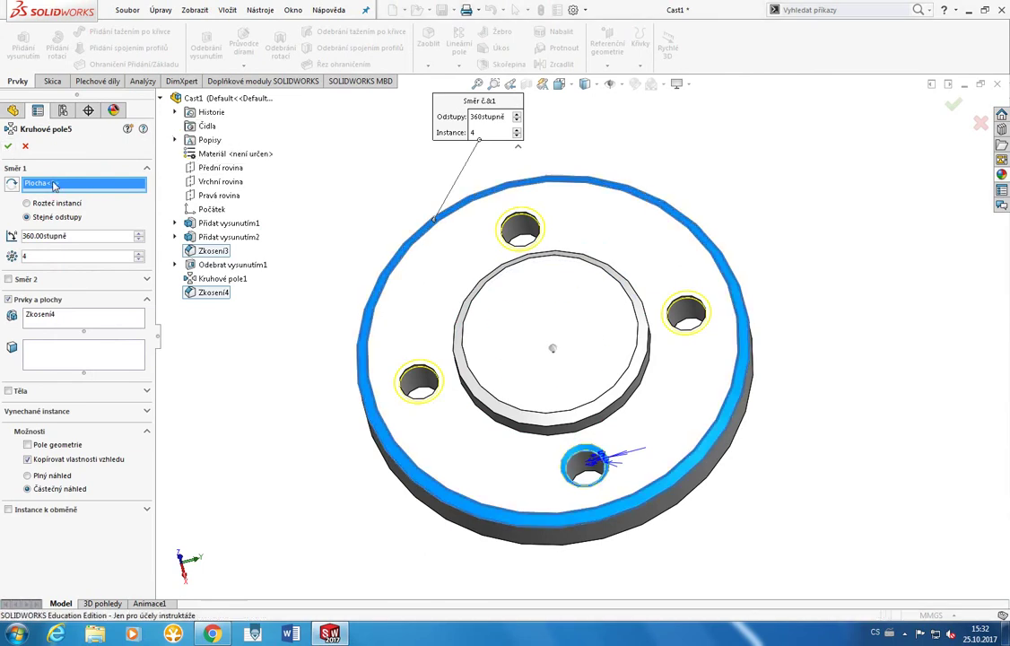
key("Delete")
left_click(418, 237)
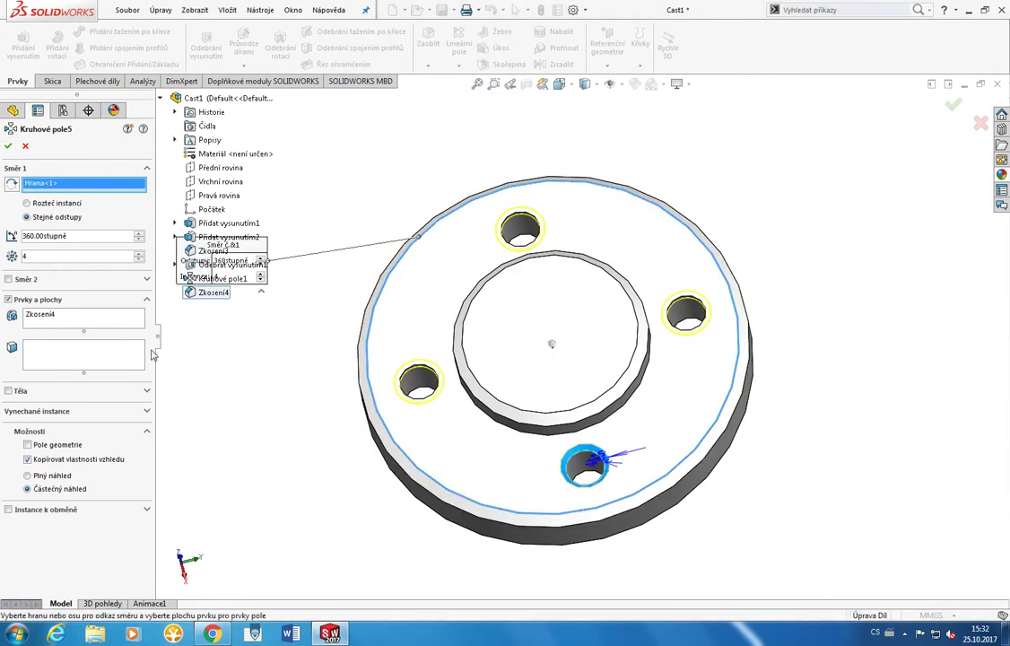
left_click(27, 444)
left_click(27, 444)
left_click(28, 476)
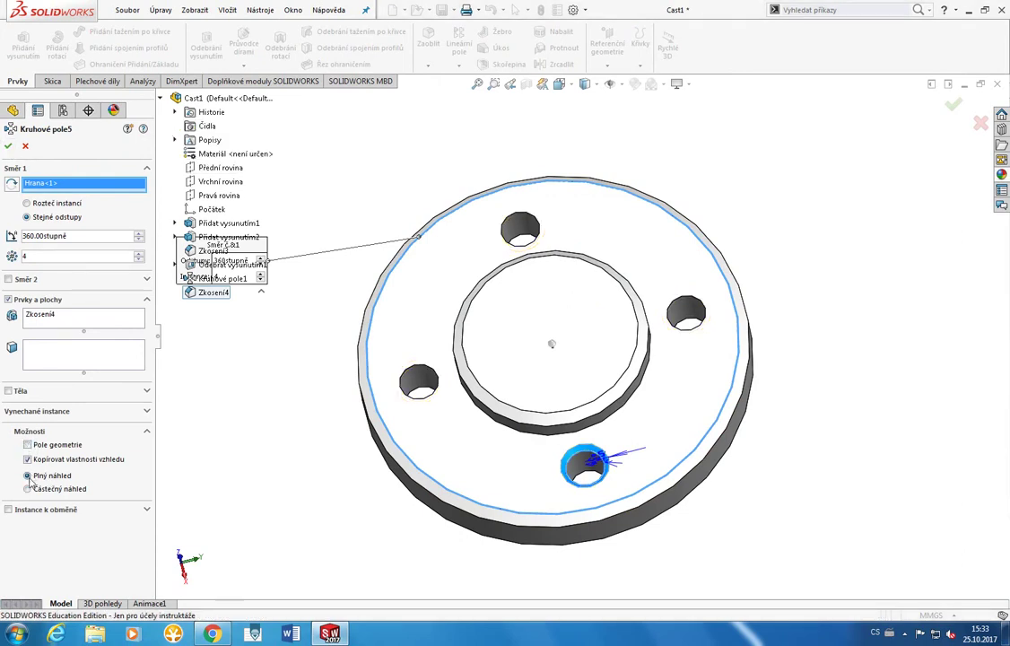
left_click(28, 489)
left_click(28, 476)
left_click(36, 487)
left_click(28, 475)
left_click(31, 491)
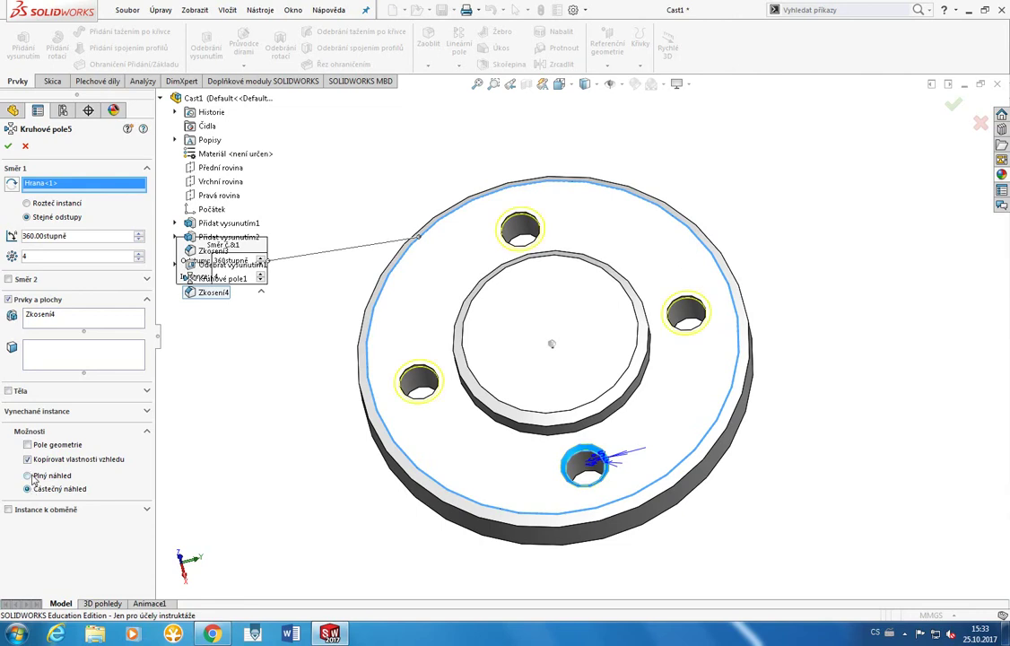
left_click(28, 475)
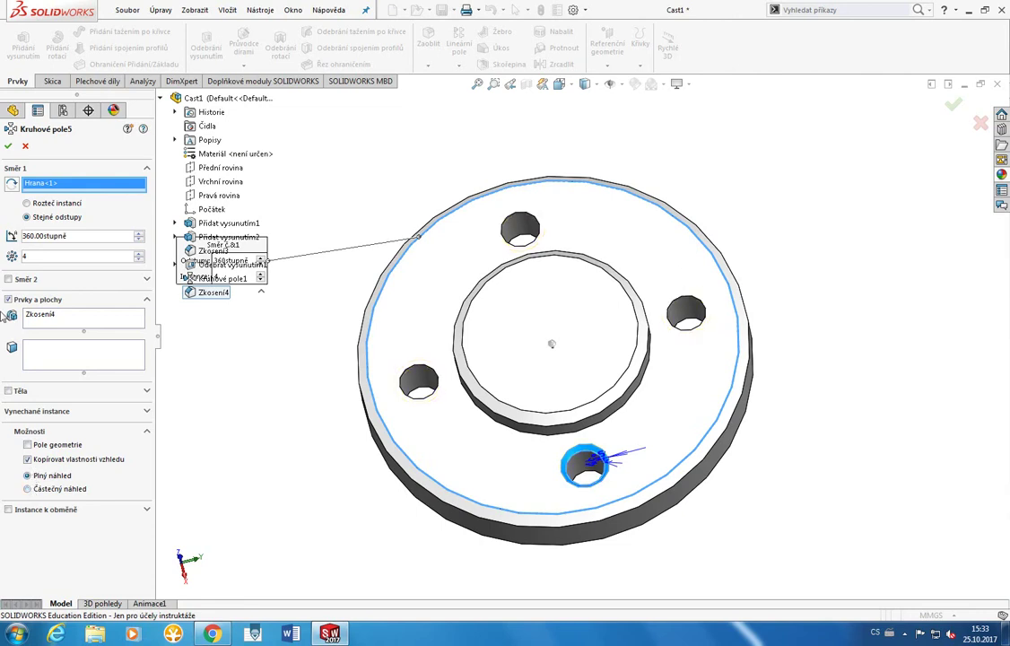
left_click(9, 509)
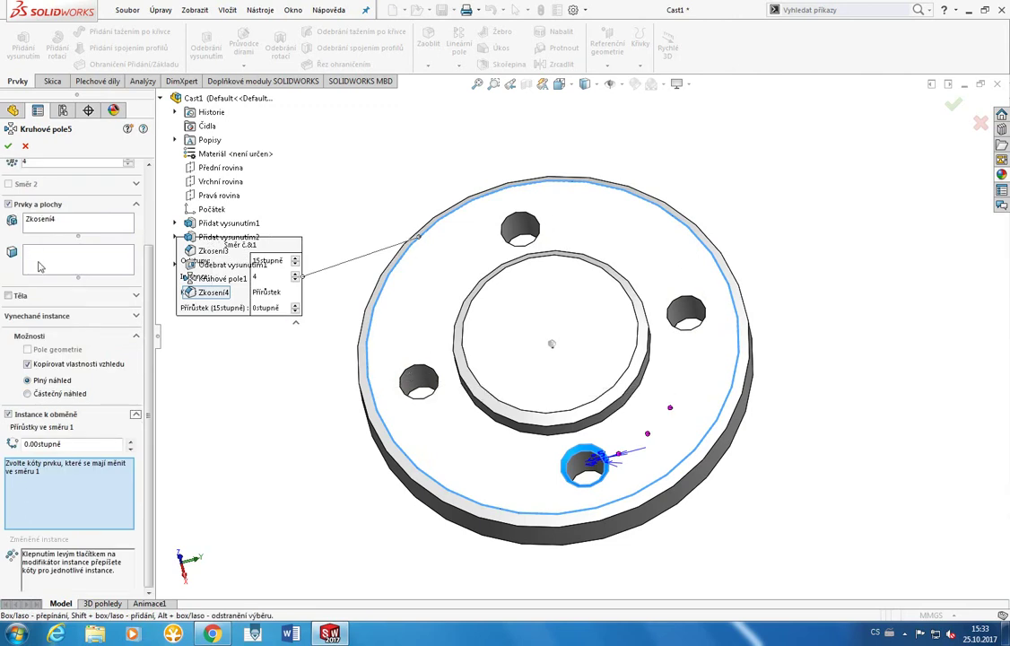
scroll(36, 235, "up", 3)
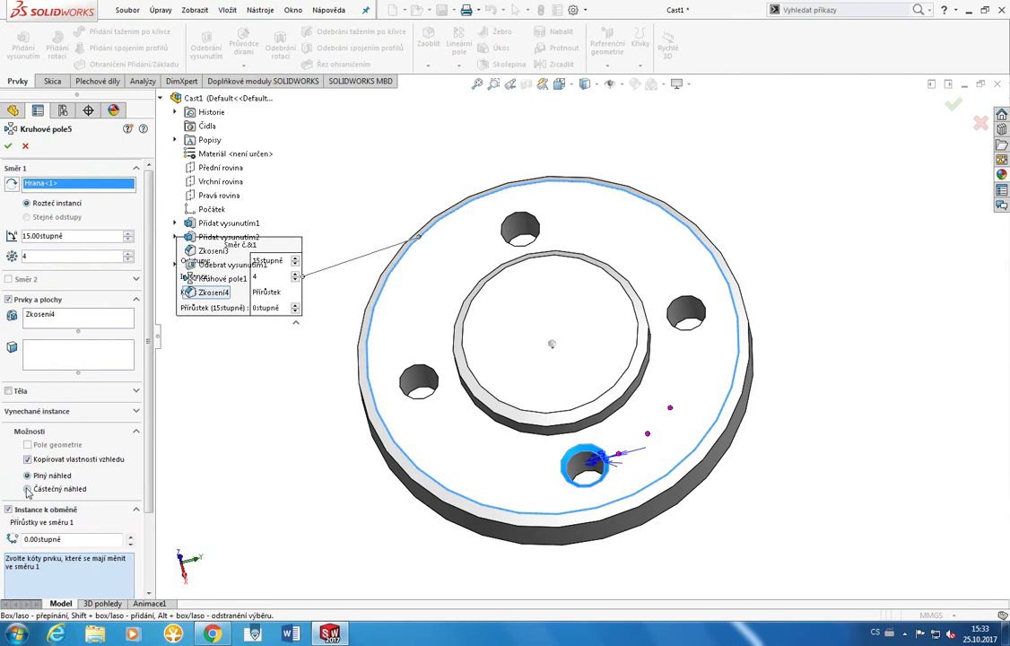
left_click(28, 490)
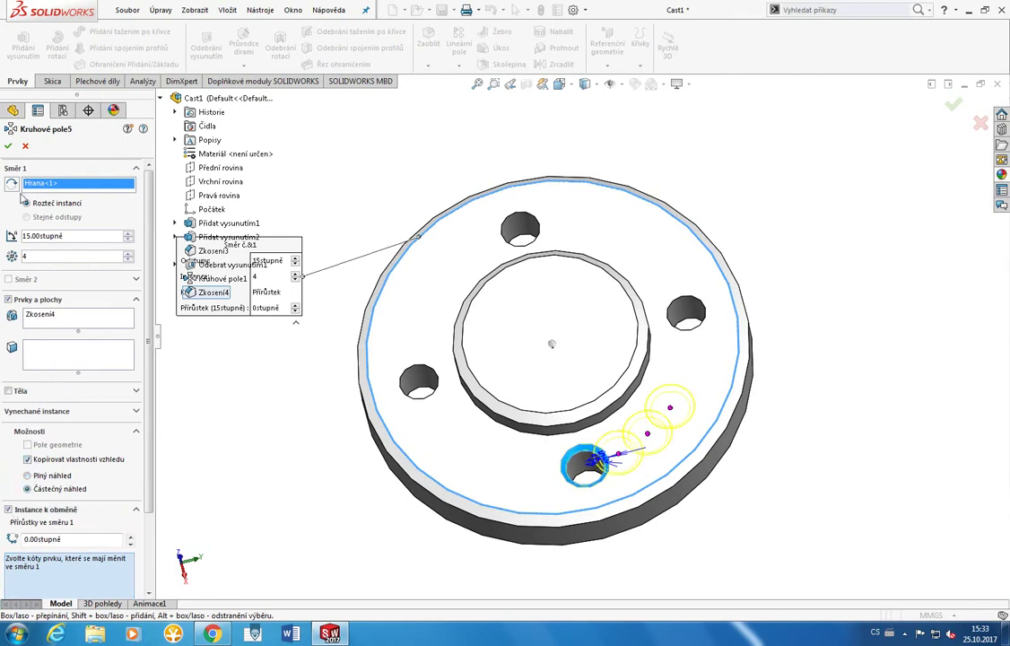
left_click(9, 145)
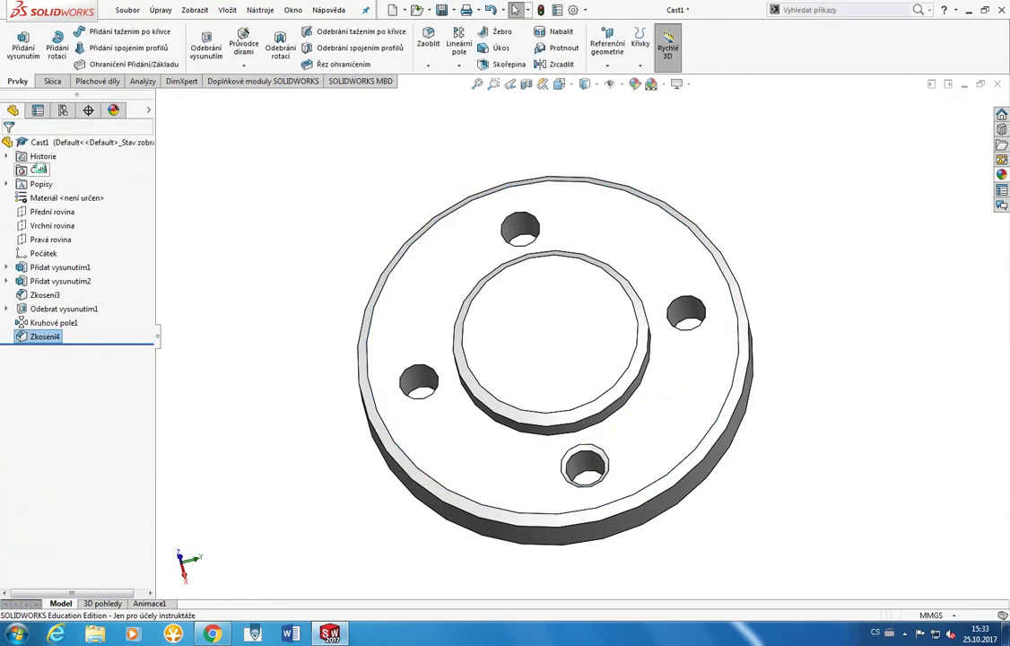
right_click(49, 337)
Step: Re-edit the hole chamfer to add the three remaining bolt-hole edges back
left_click(233, 134)
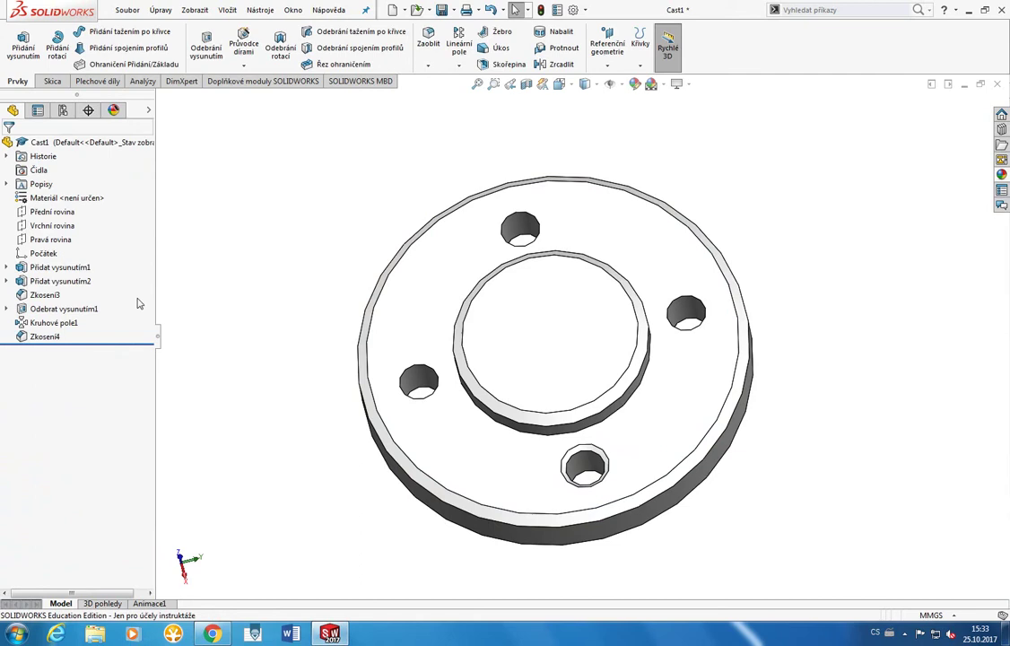
right_click(45, 336)
left_click(54, 295)
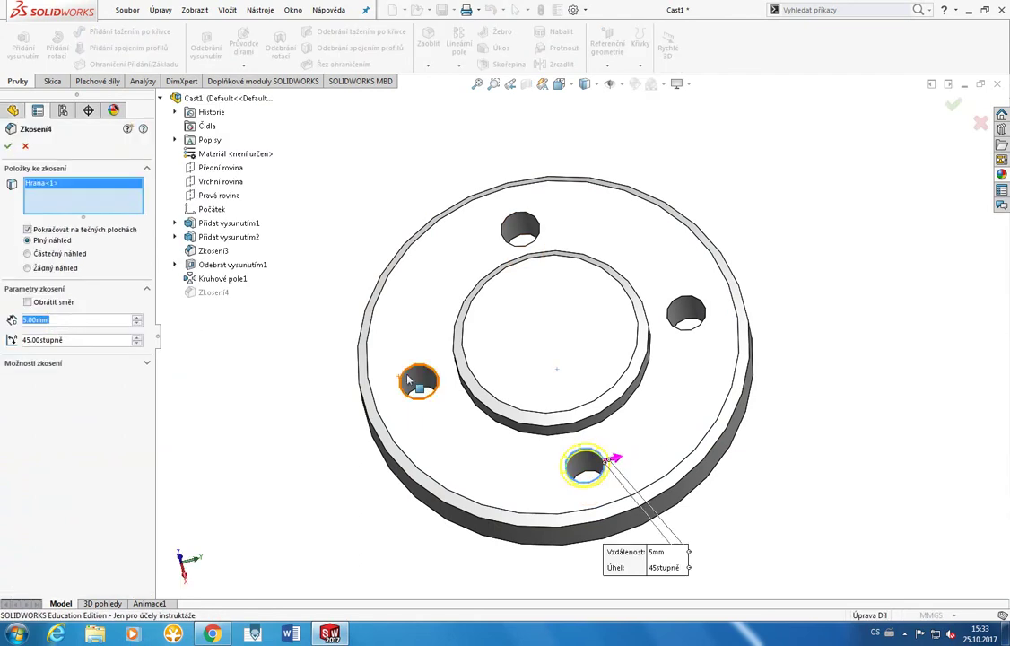
left_click(411, 366)
left_click(505, 233)
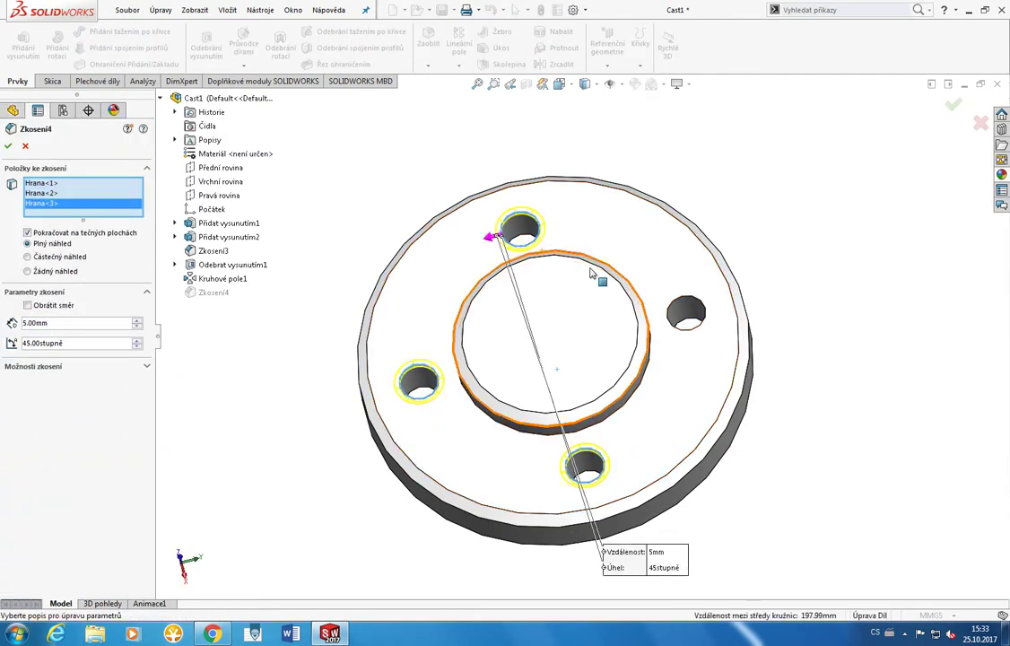
left_click(679, 300)
left_click(9, 145)
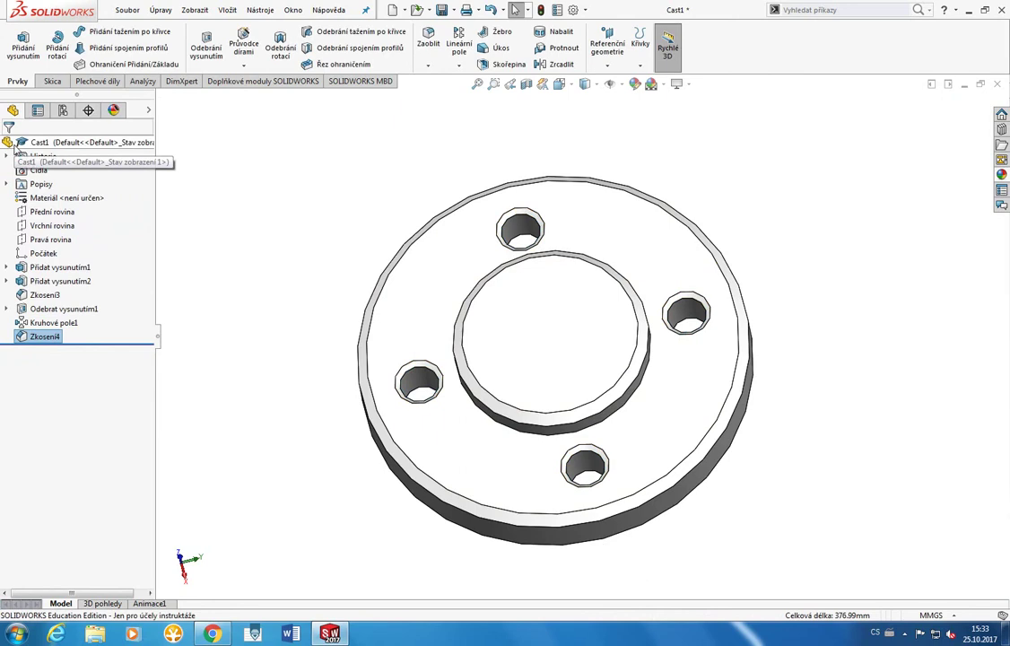
Step: Check the chamfered holes from a tilted view and save the Cast1 part
middle_click_drag(406, 207, 449, 138)
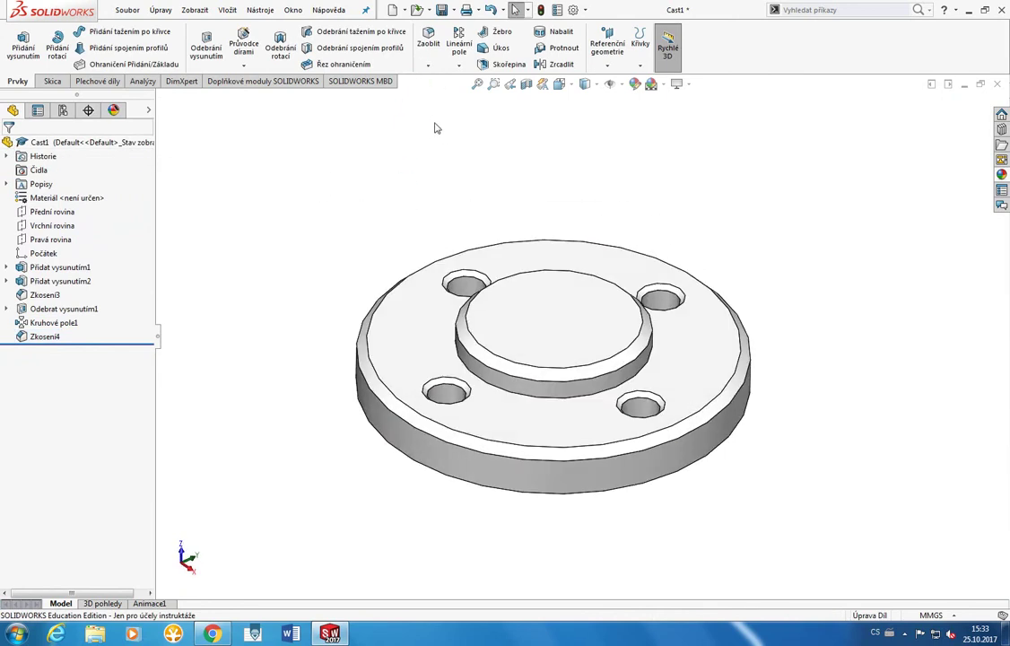
mouse_move(333, 180)
left_mouse_down()
mouse_move(741, 496)
mouse_move(818, 515)
left_mouse_up()
left_click(442, 12)
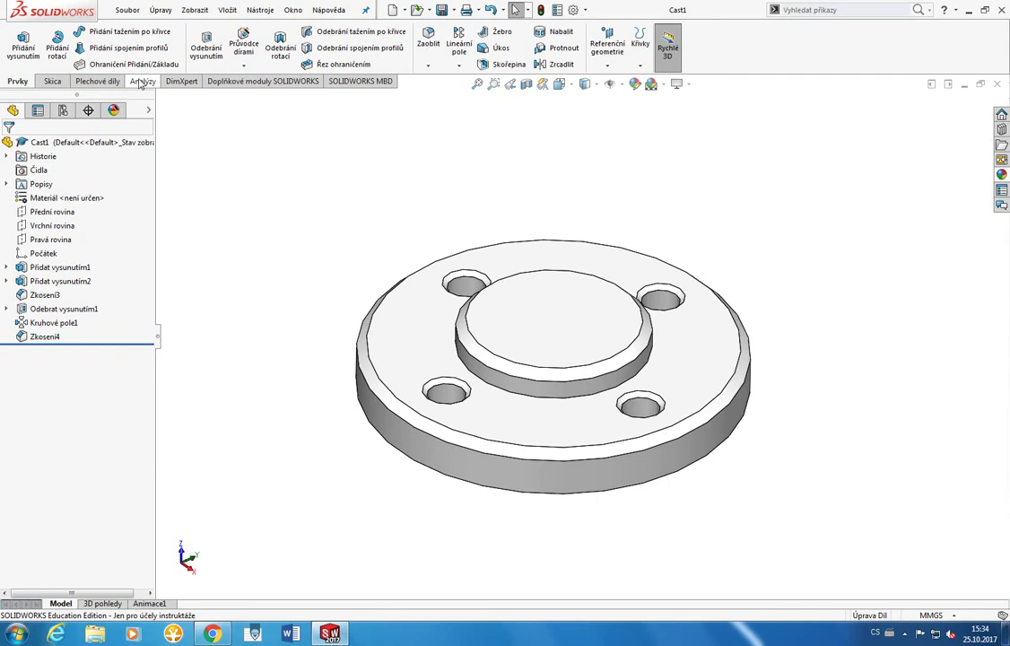
Step: Measure between the front-left and front-right bolt holes: 197.99 mm centre to centre
left_click(143, 82)
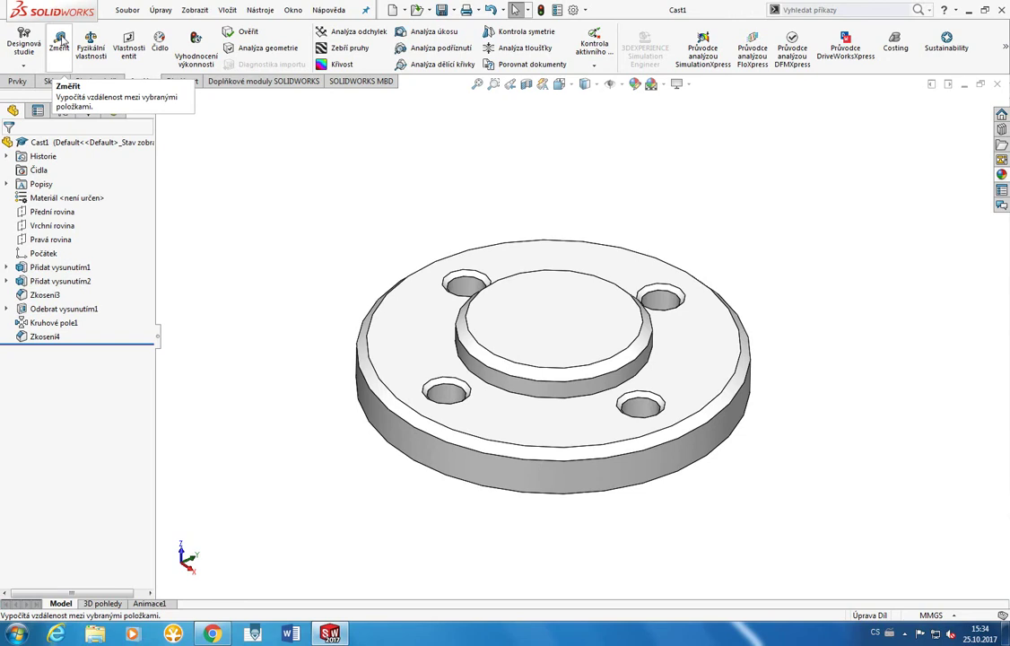
left_click(59, 40)
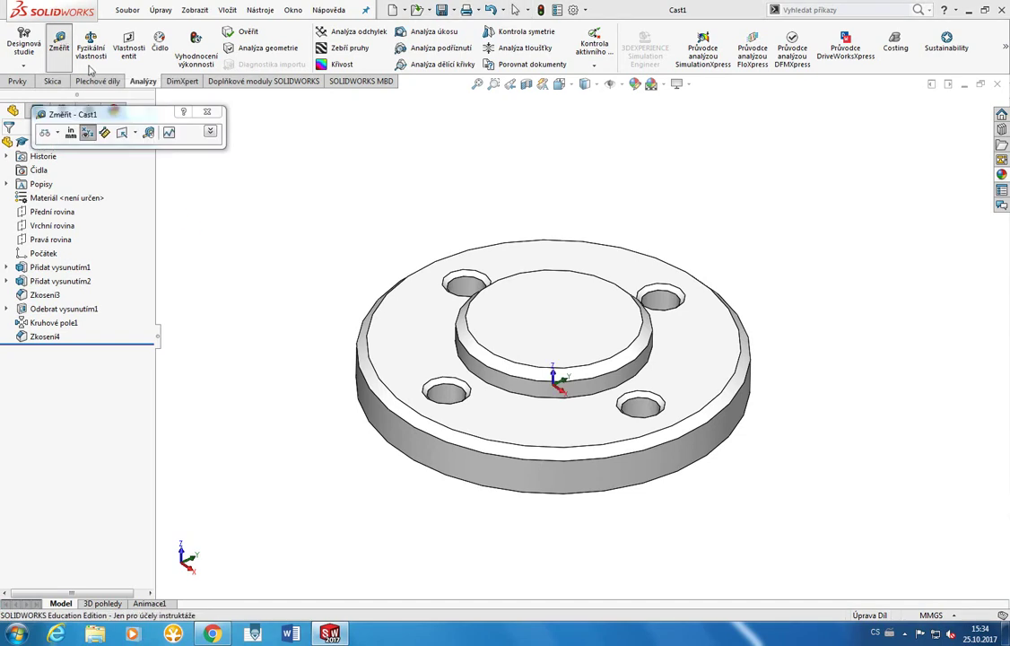
left_click(451, 401)
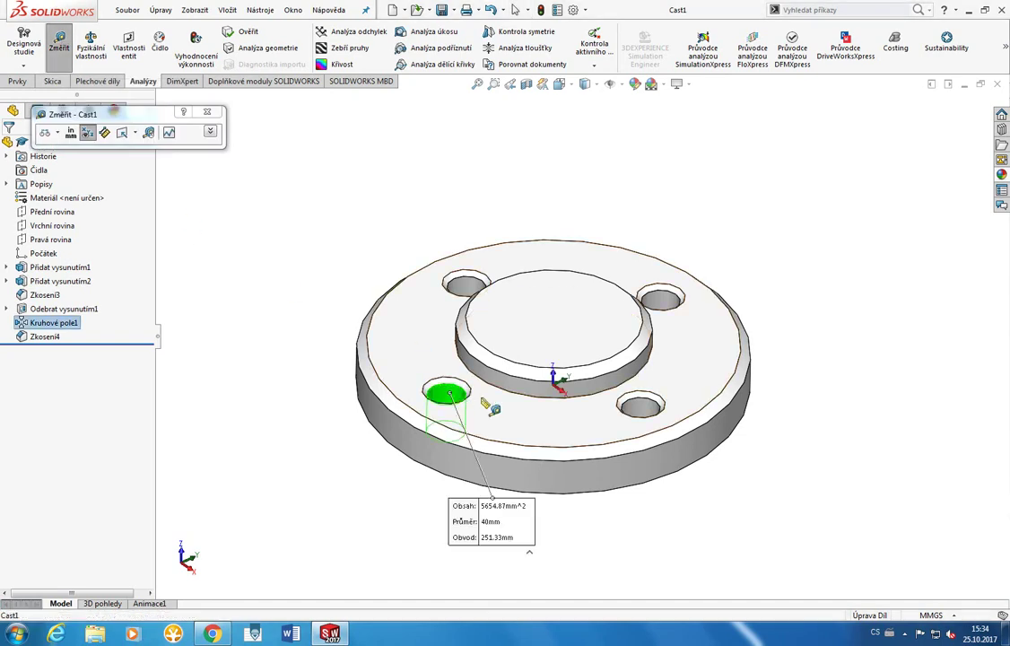
left_click(640, 409)
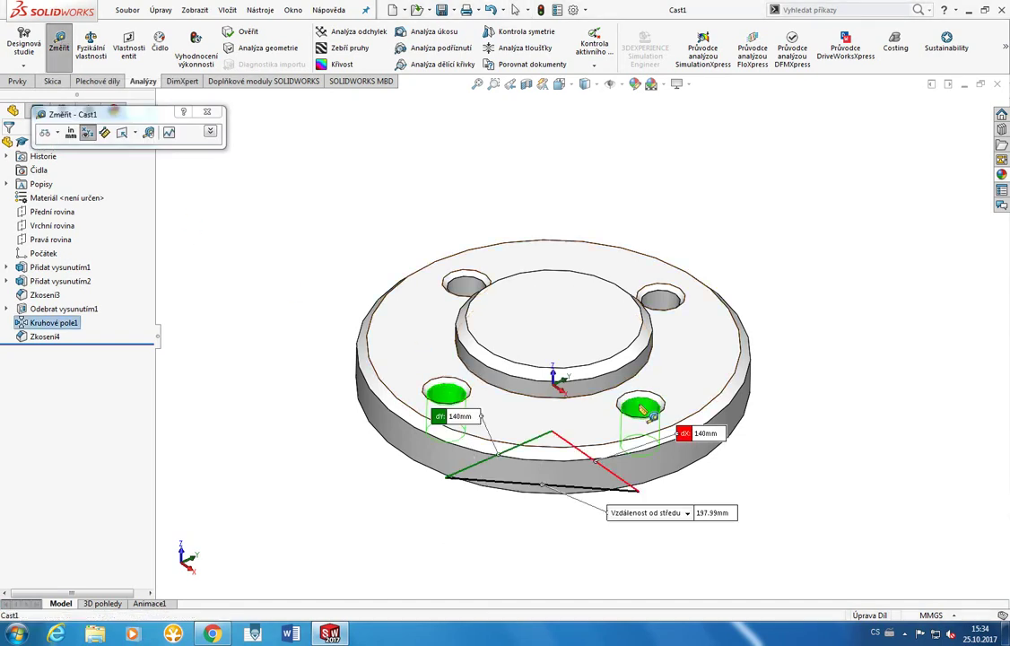
middle_click_drag(588, 334, 595, 484)
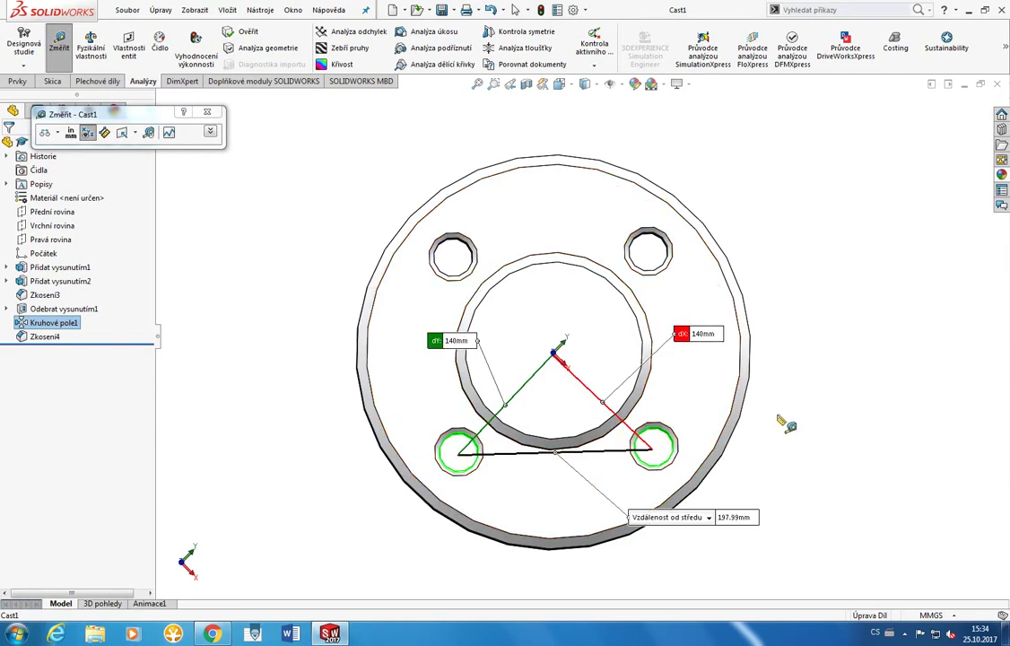
left_click(788, 418)
Step: Measure the flange's outer edge diameter, 380 mm, then close the measuring tool
middle_click_drag(740, 346, 660, 205)
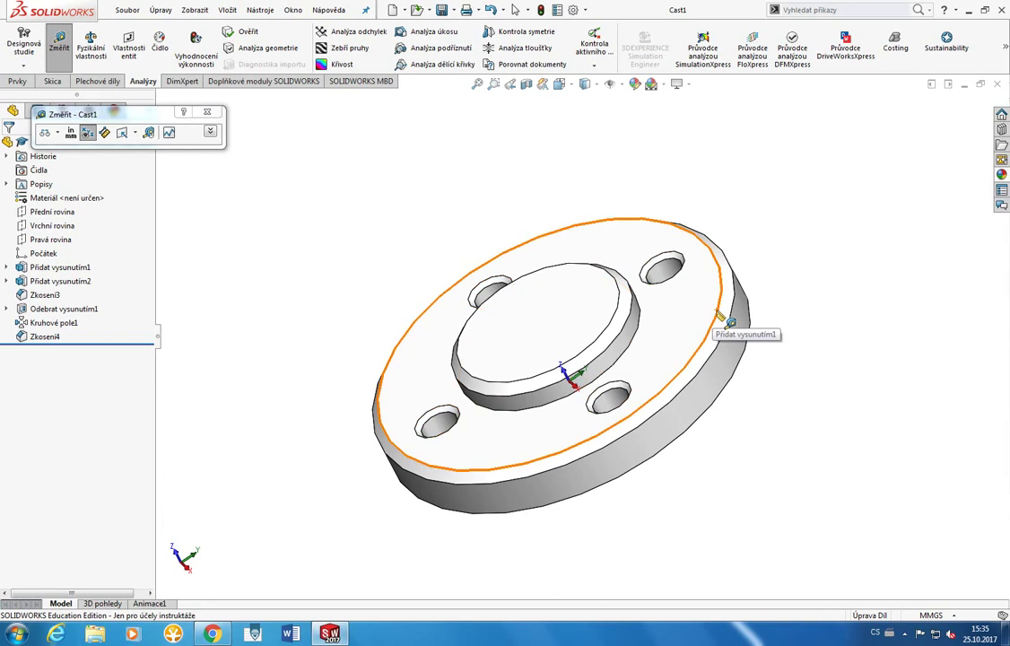
left_click(717, 311)
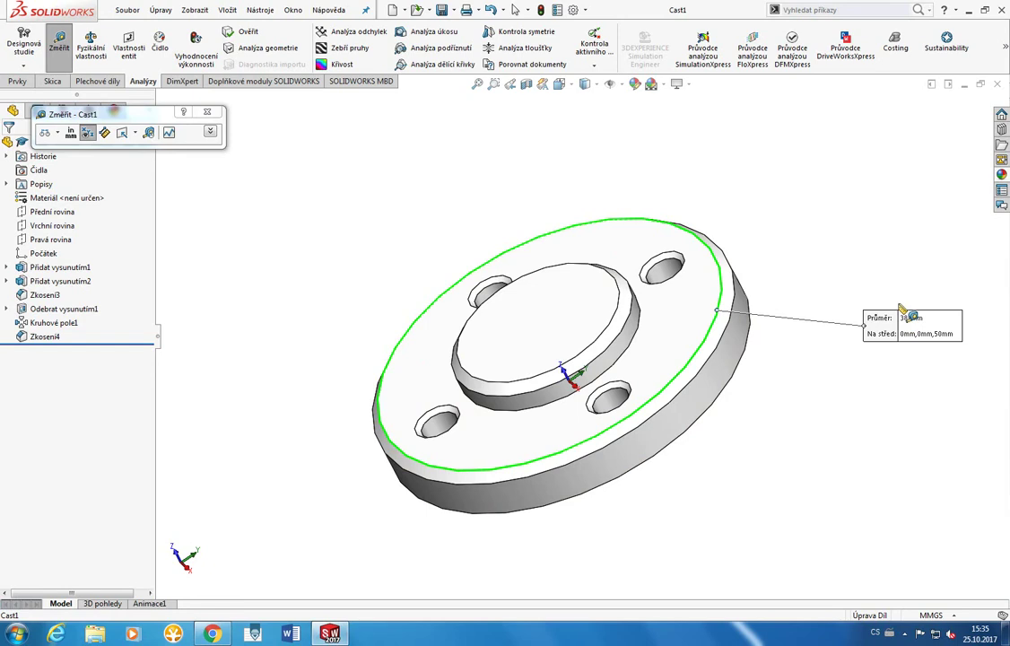
left_click(867, 274)
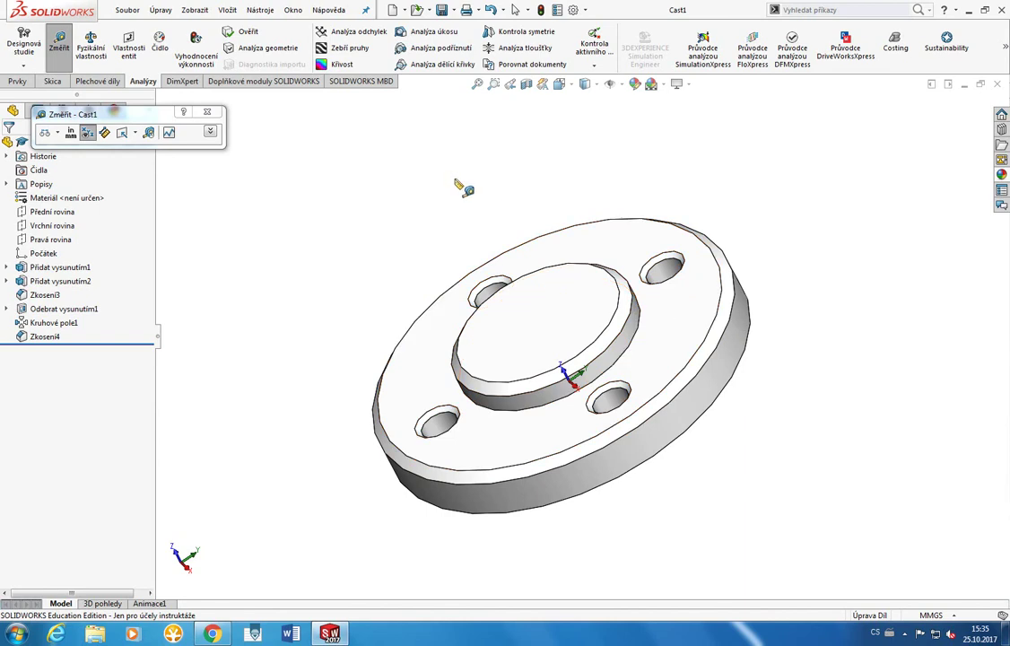
left_click(210, 113)
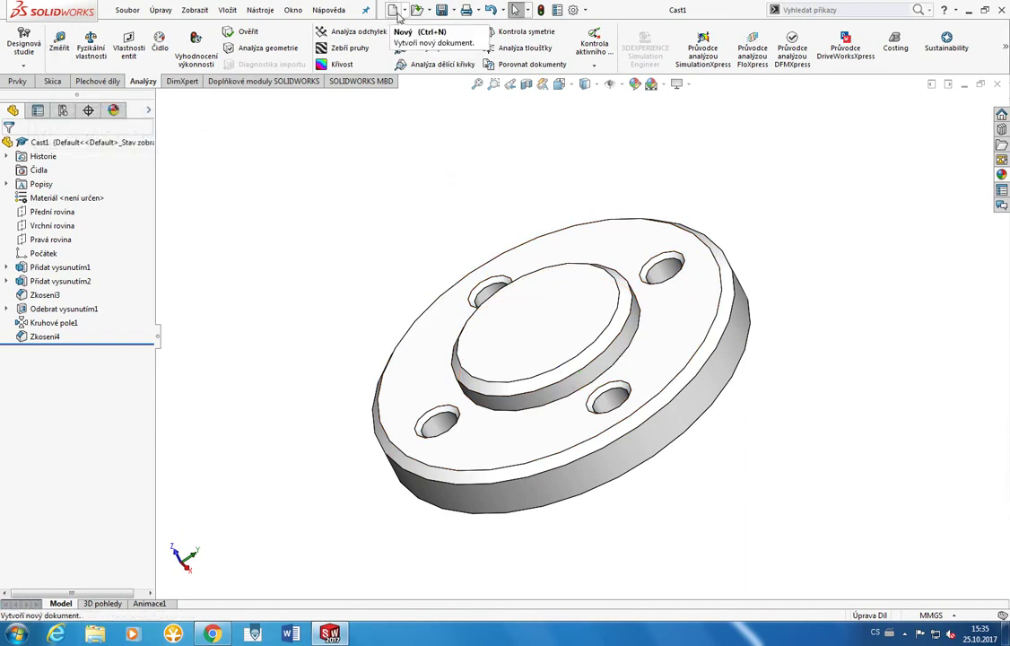
Step: Create a new Part document, Díl2, and show the Features commands
left_click(395, 11)
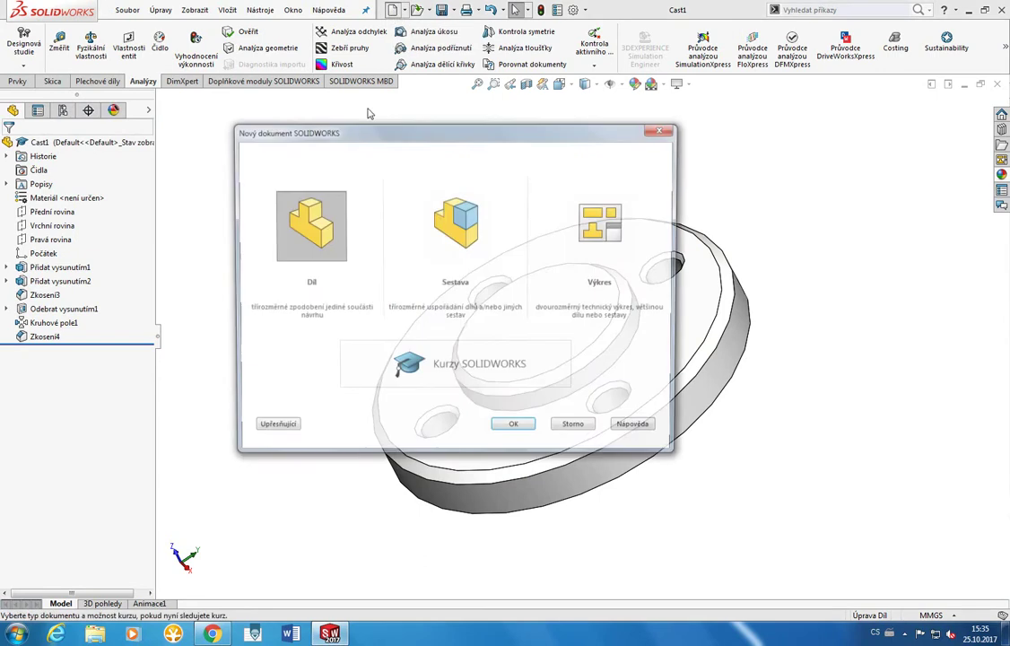
left_click(511, 429)
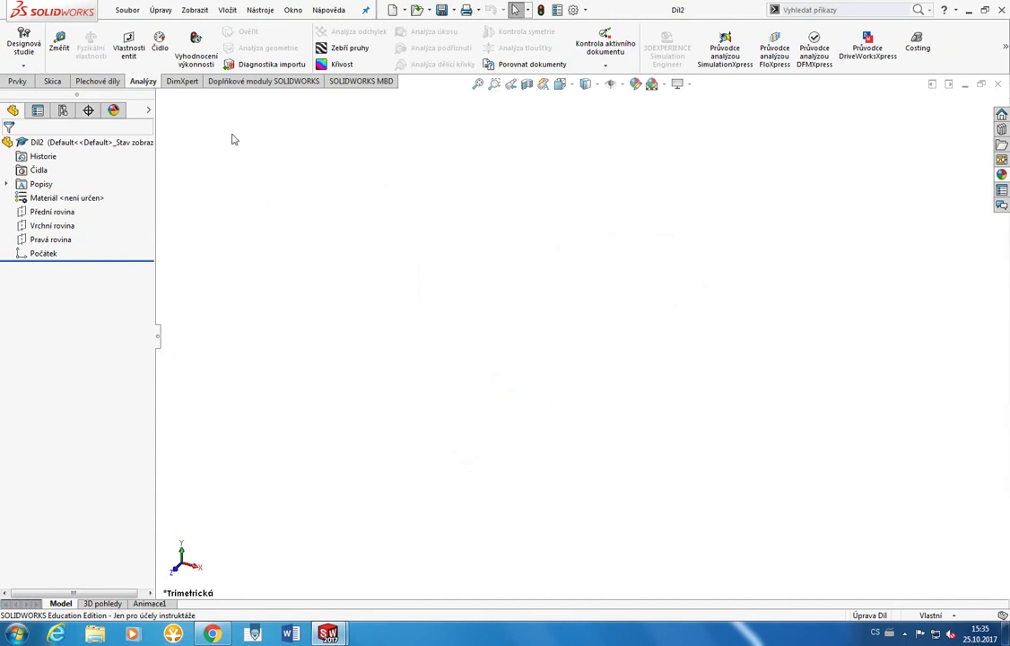
left_click(18, 80)
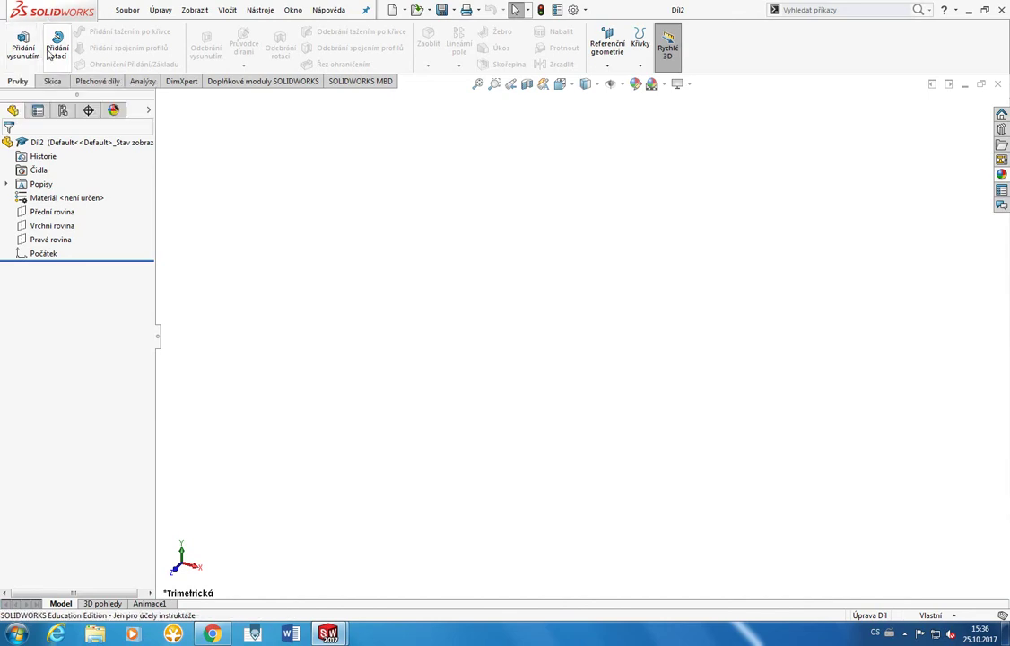
Step: Sketch on the front plane, viewed Normal To, with a vertical centerline through the origin
left_click(52, 80)
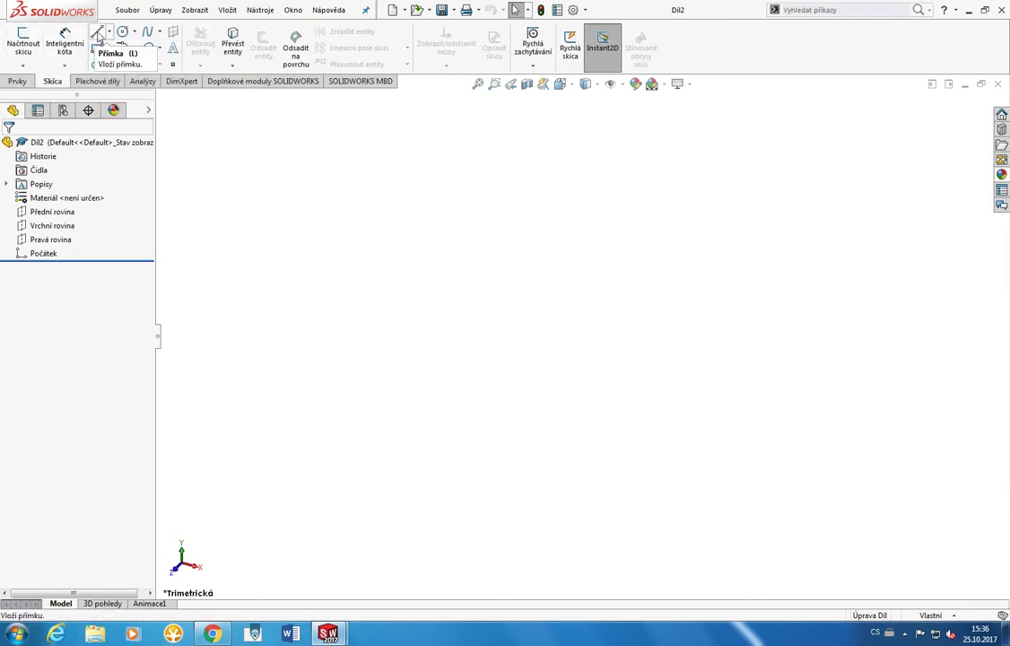
left_click(99, 34)
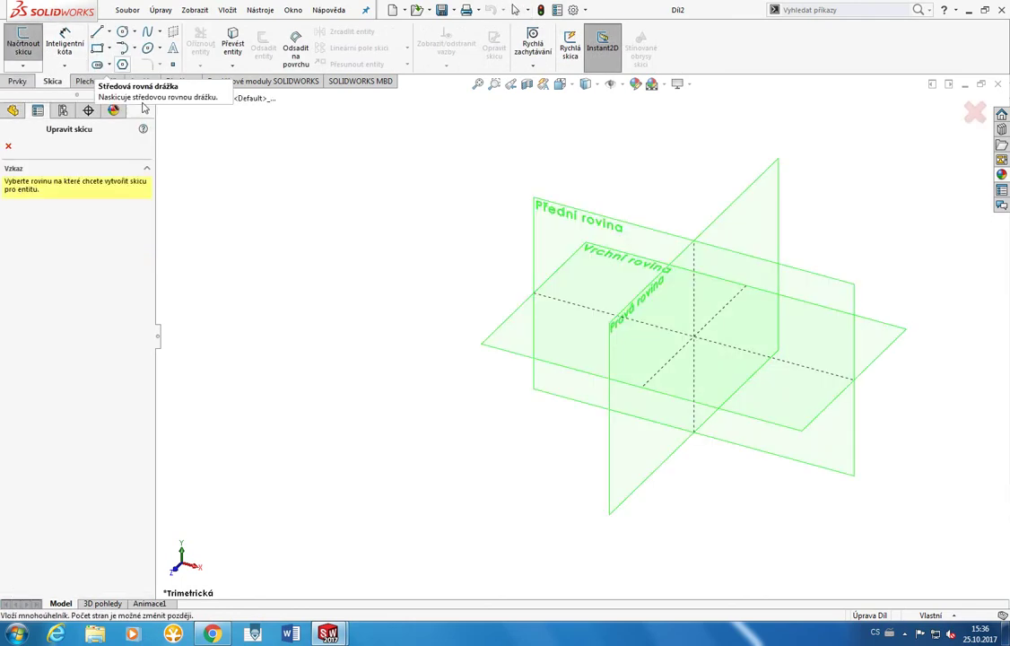
left_click(563, 233)
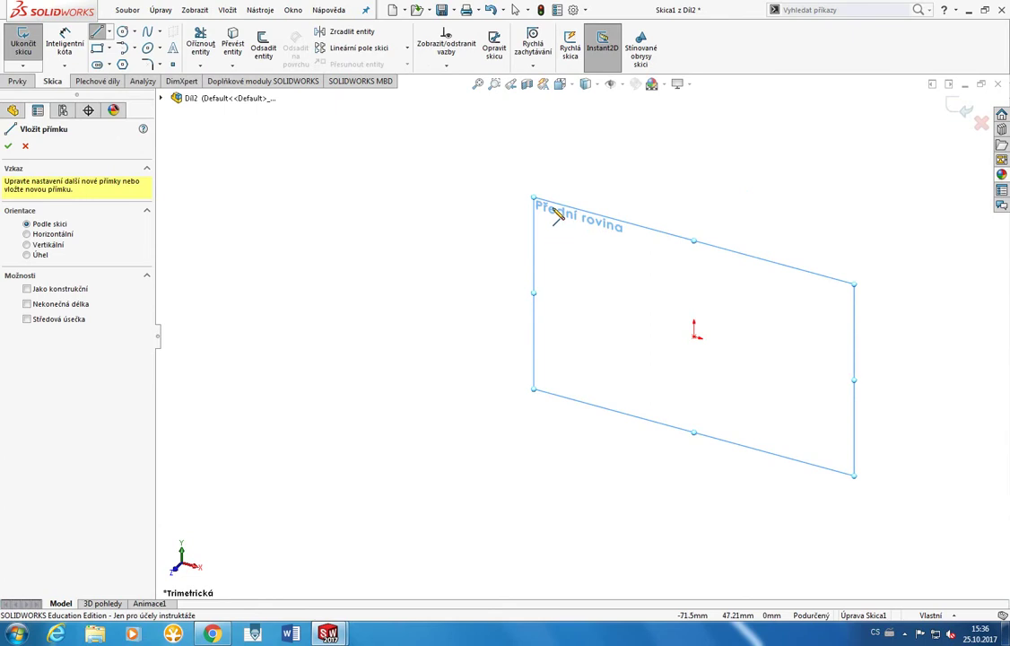
key("space")
left_click(563, 360)
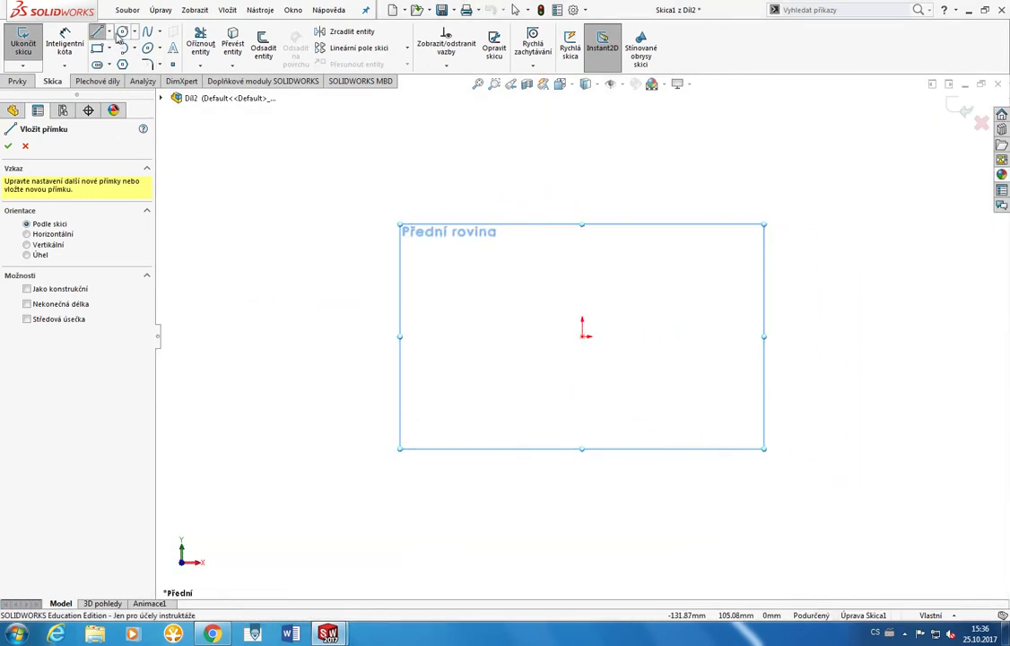
left_click(109, 31)
left_click(113, 64)
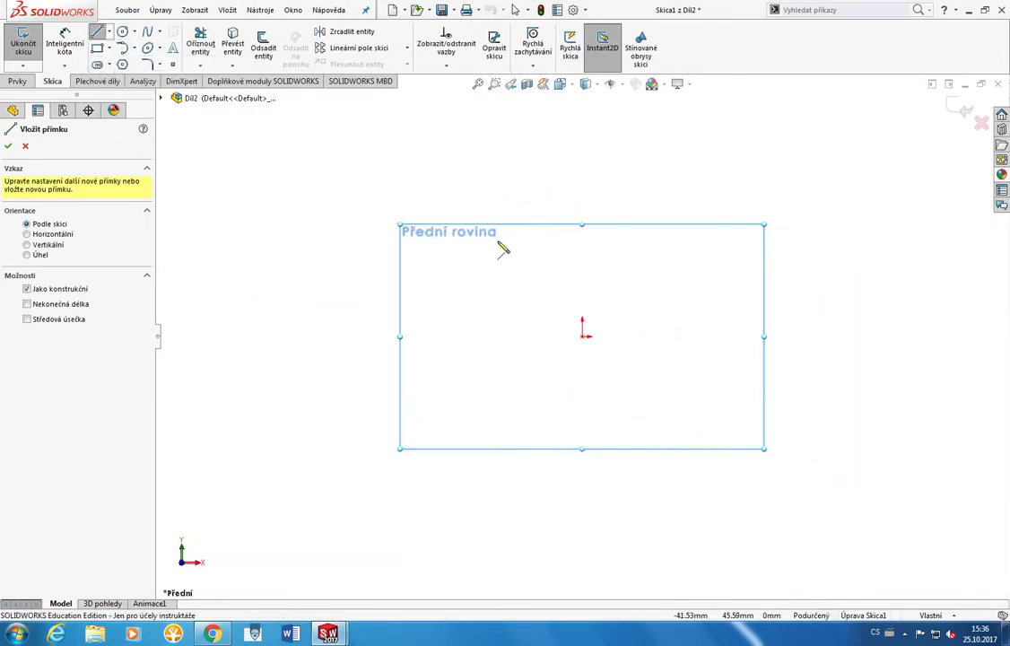
left_click(582, 244)
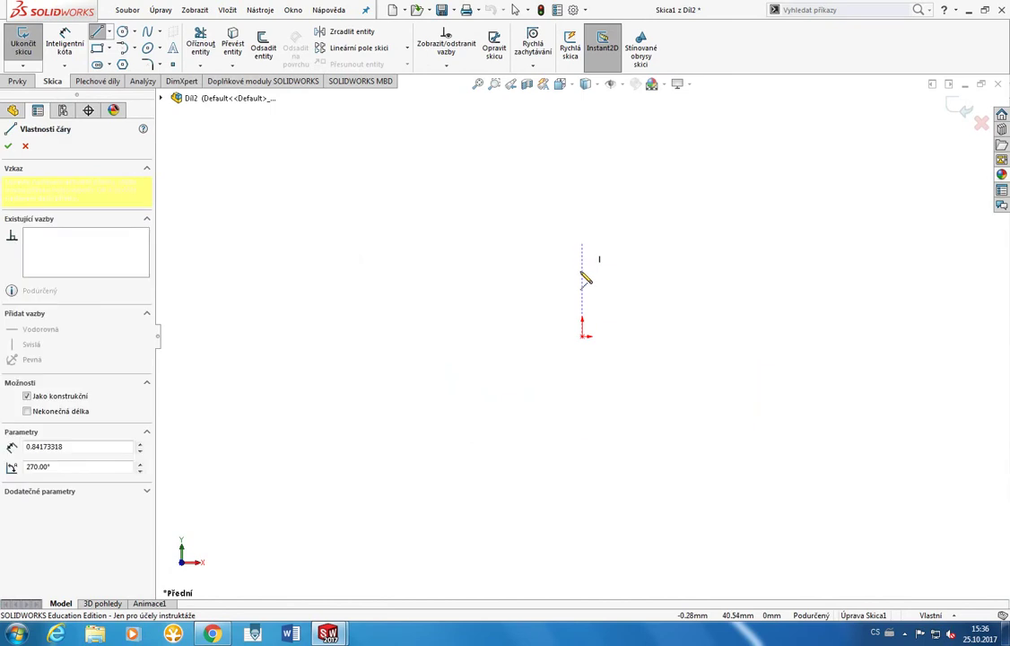
left_click(582, 430)
key("Escape")
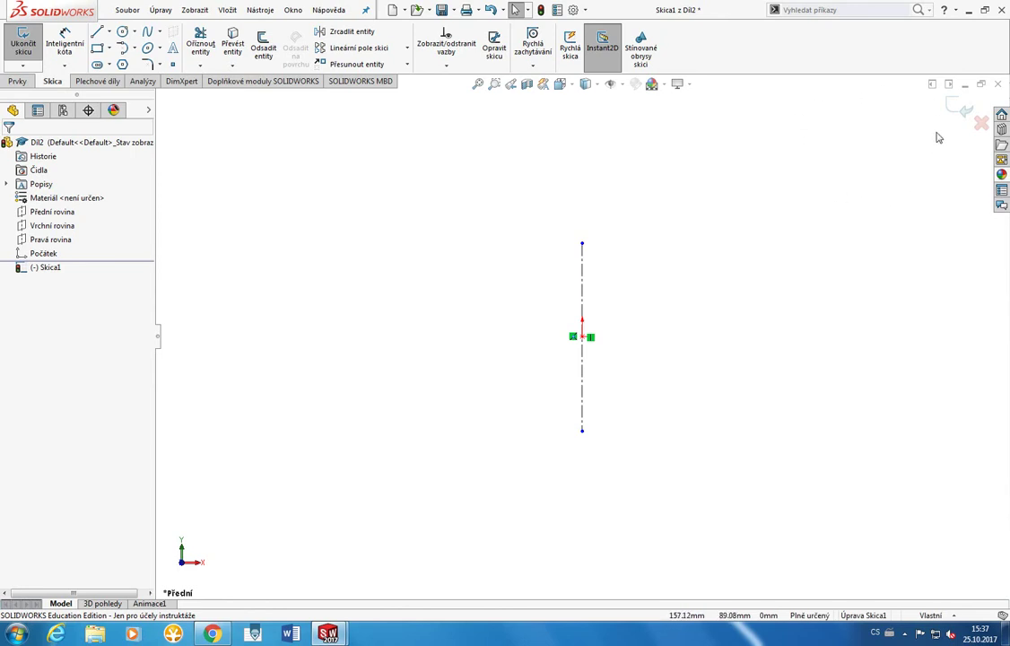
Step: Draw the closed six-line stepped profile to the right of the centerline
left_click(99, 37)
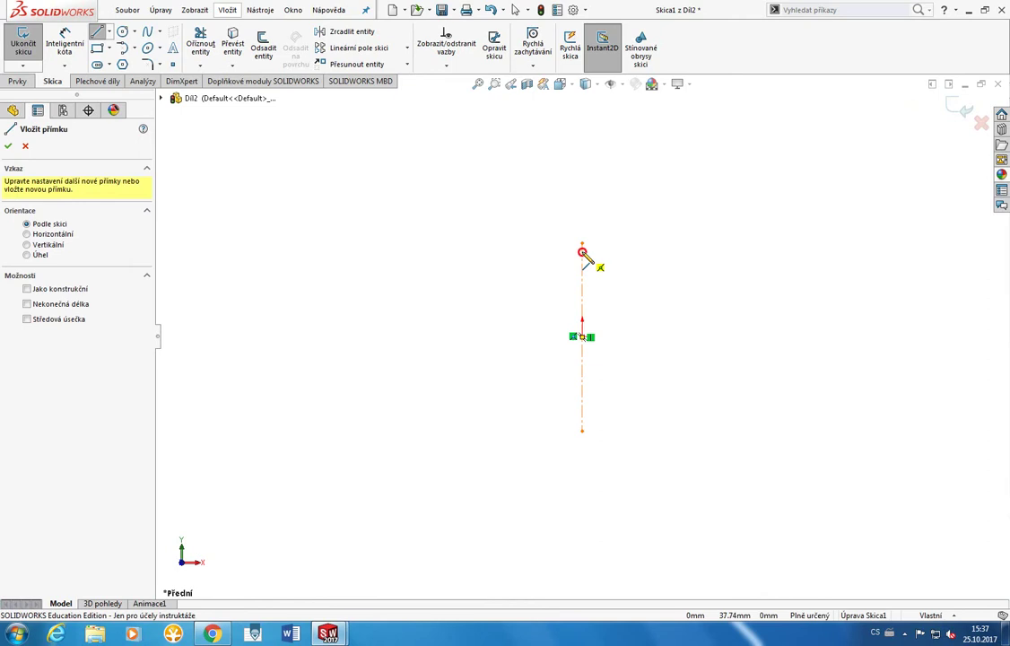
left_click(582, 243)
left_click(684, 251)
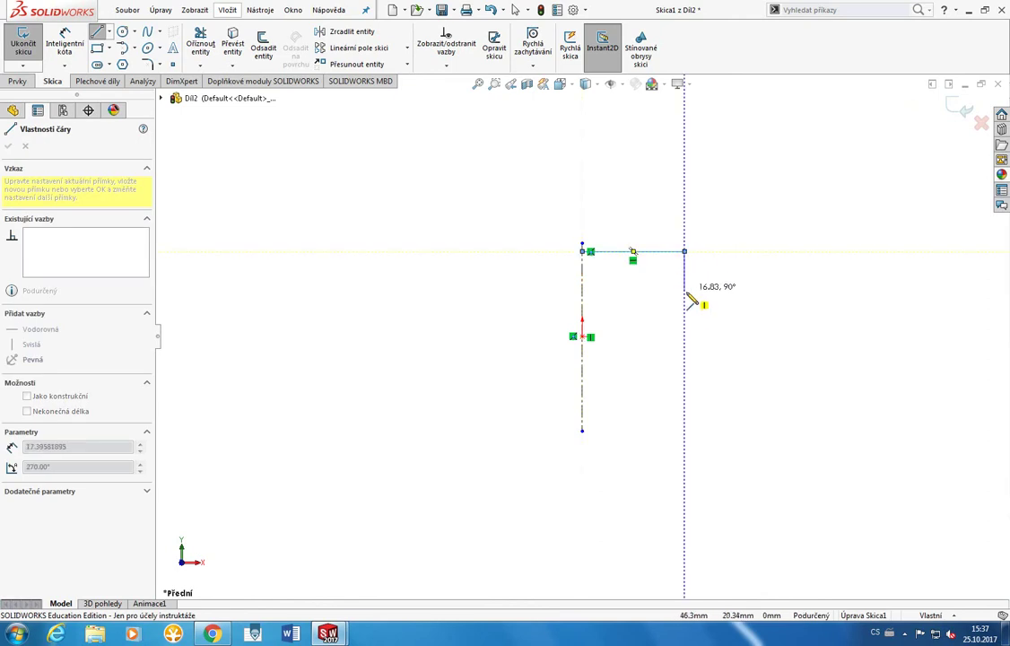
left_click(686, 312)
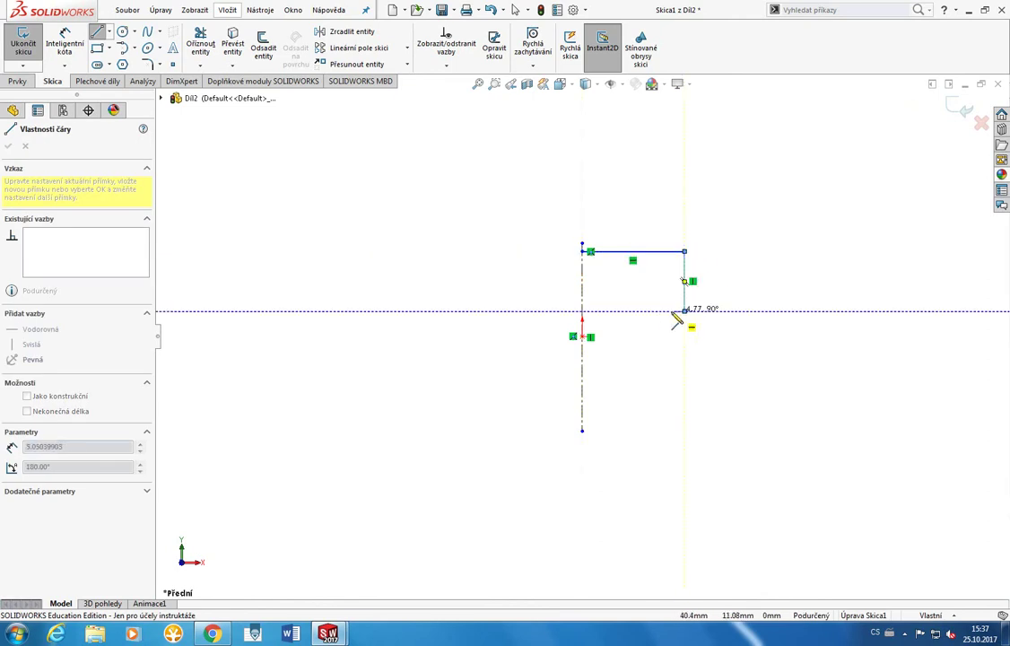
left_click(651, 312)
left_click(652, 282)
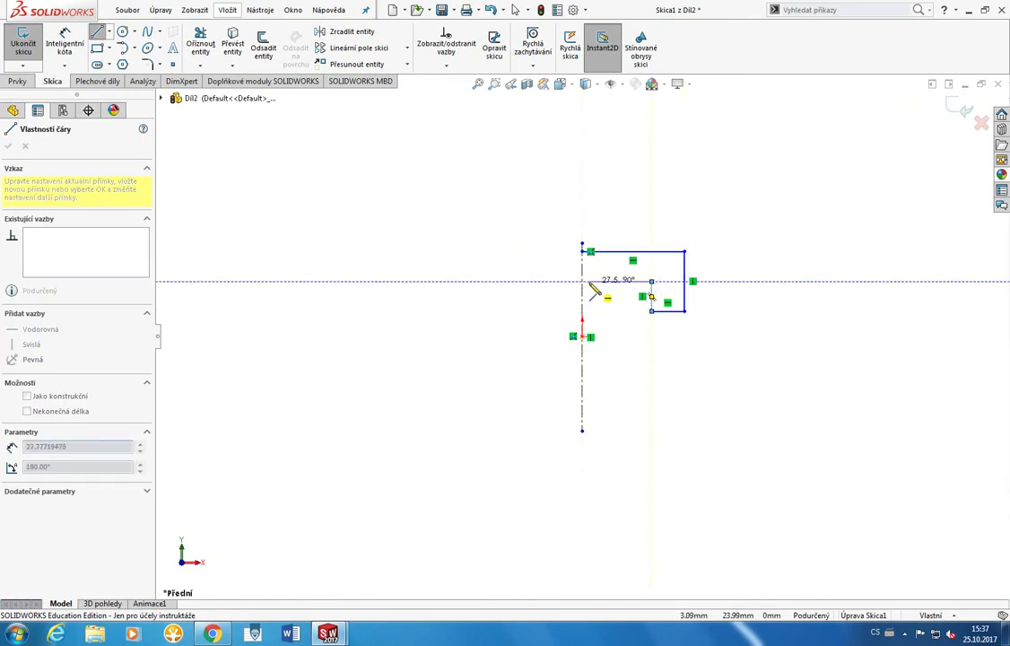
left_click(582, 281)
left_click(582, 266)
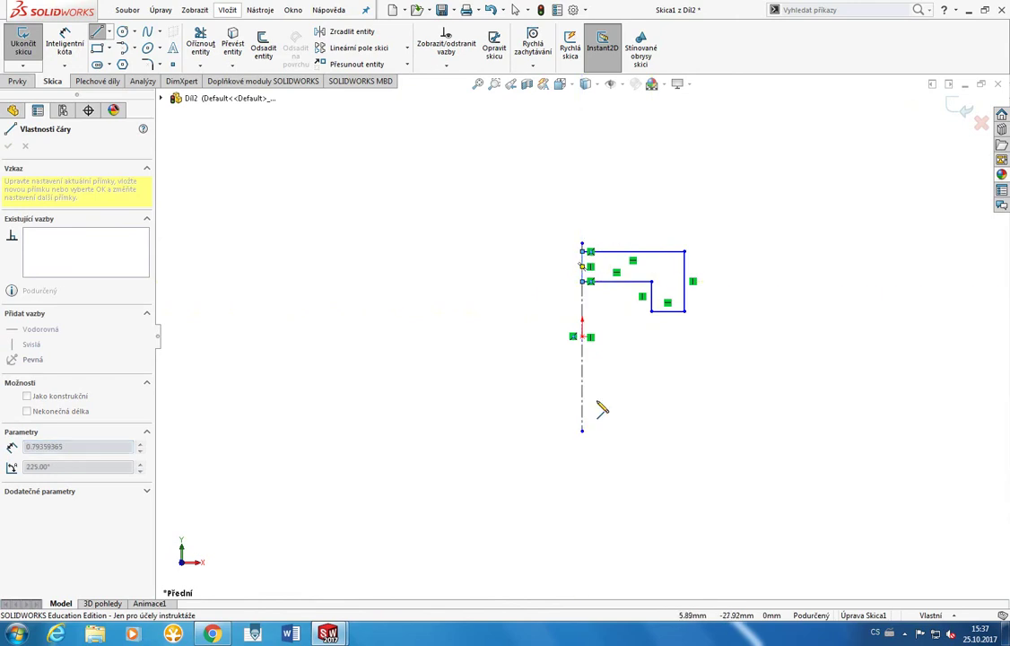
key("Escape")
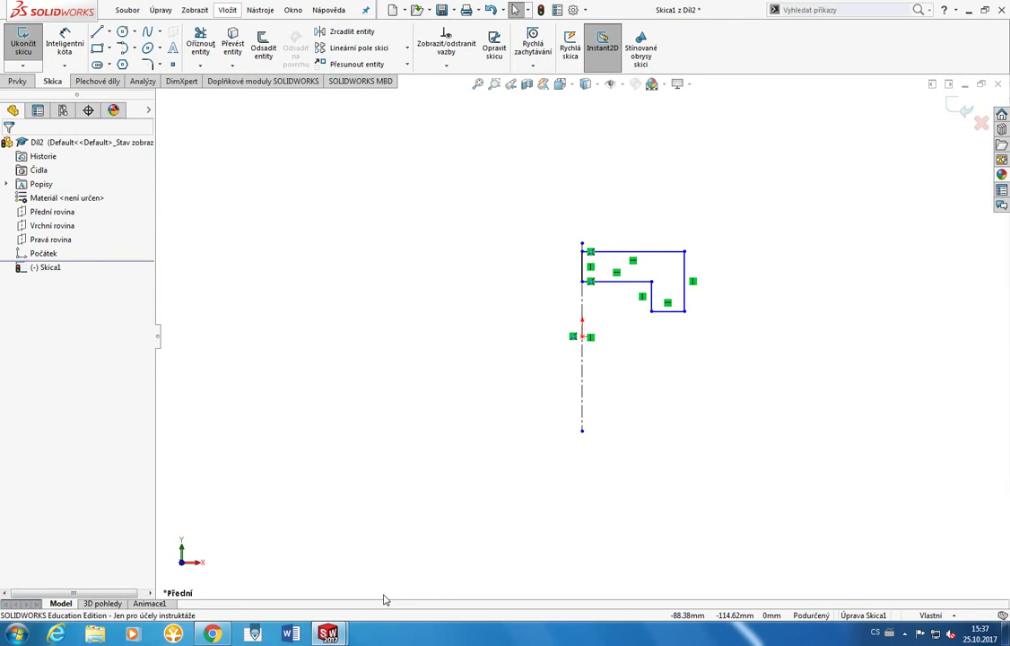
mouse_move(328, 634)
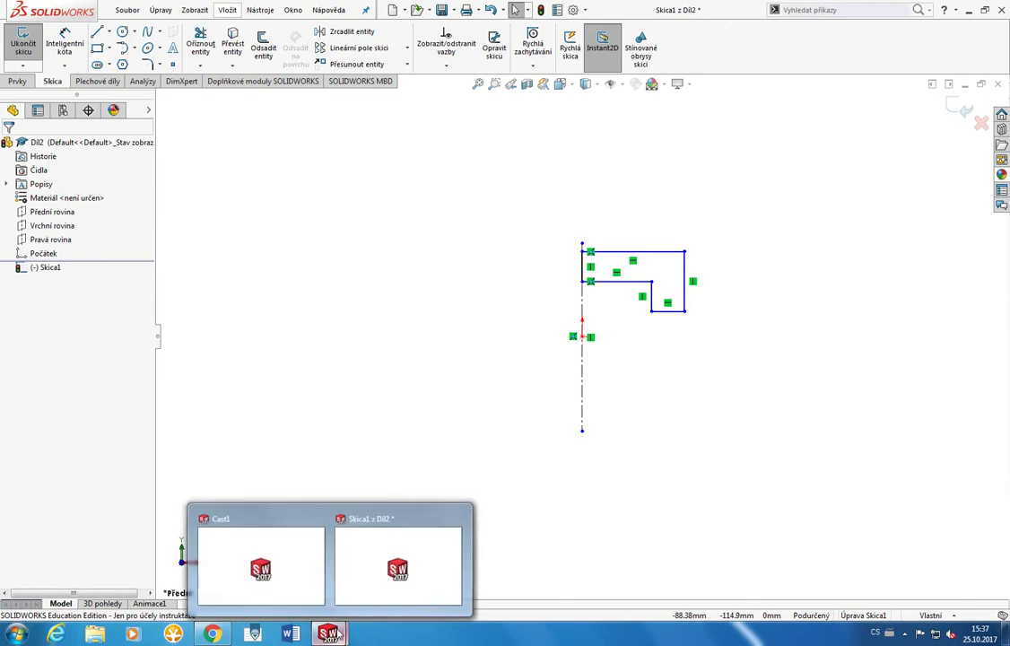
Step: Measure Cast1's outer edge diameter as 400 mm, then return to the Dil2 sketch window
left_click(262, 563)
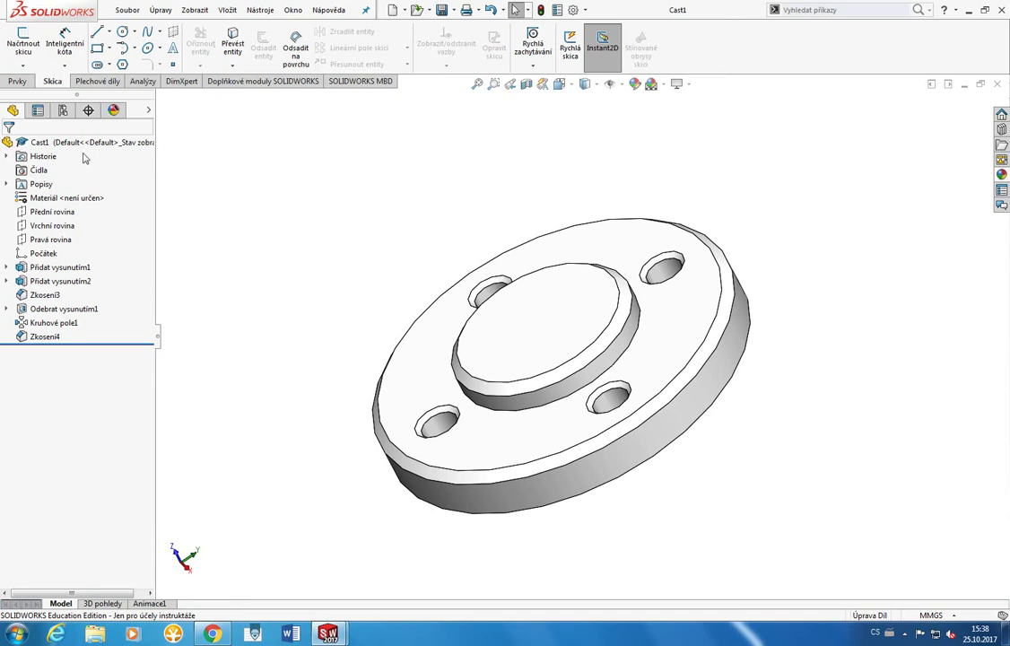
left_click(139, 82)
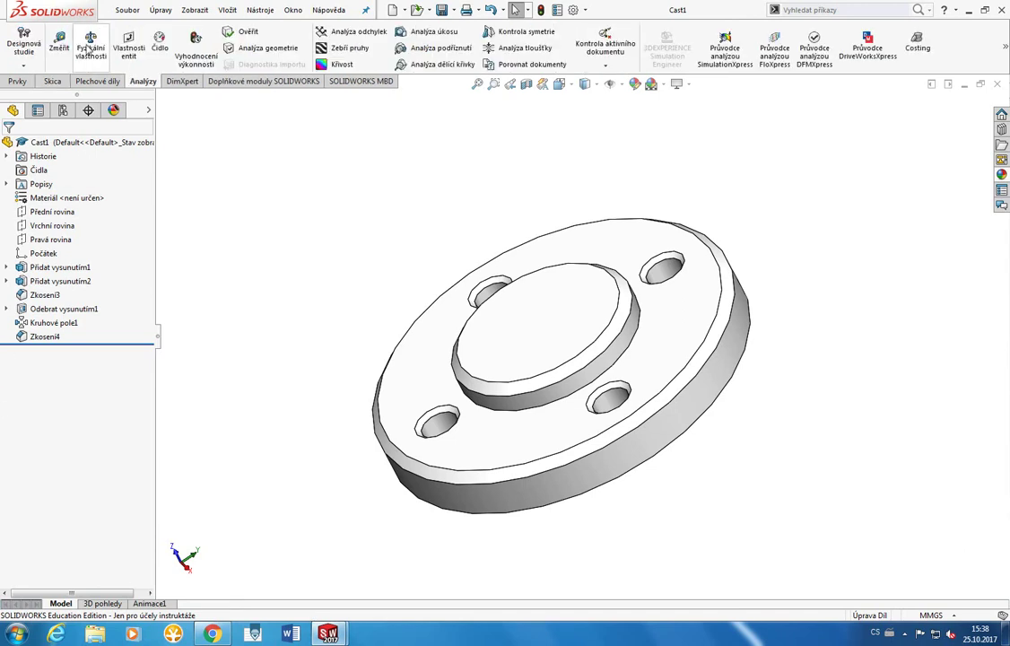
left_click(59, 46)
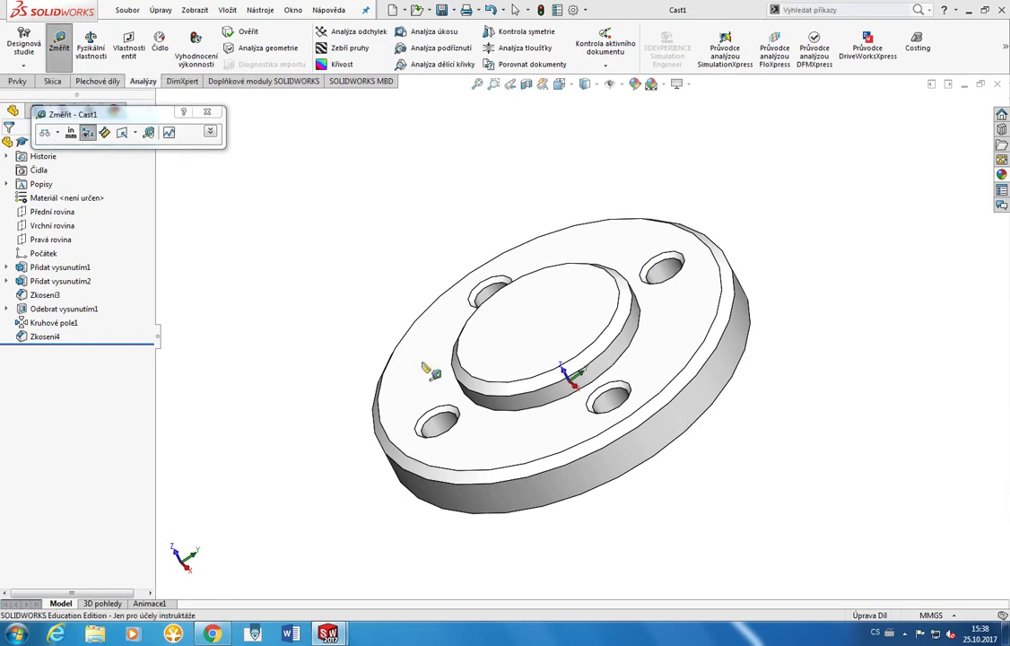
left_click(579, 500)
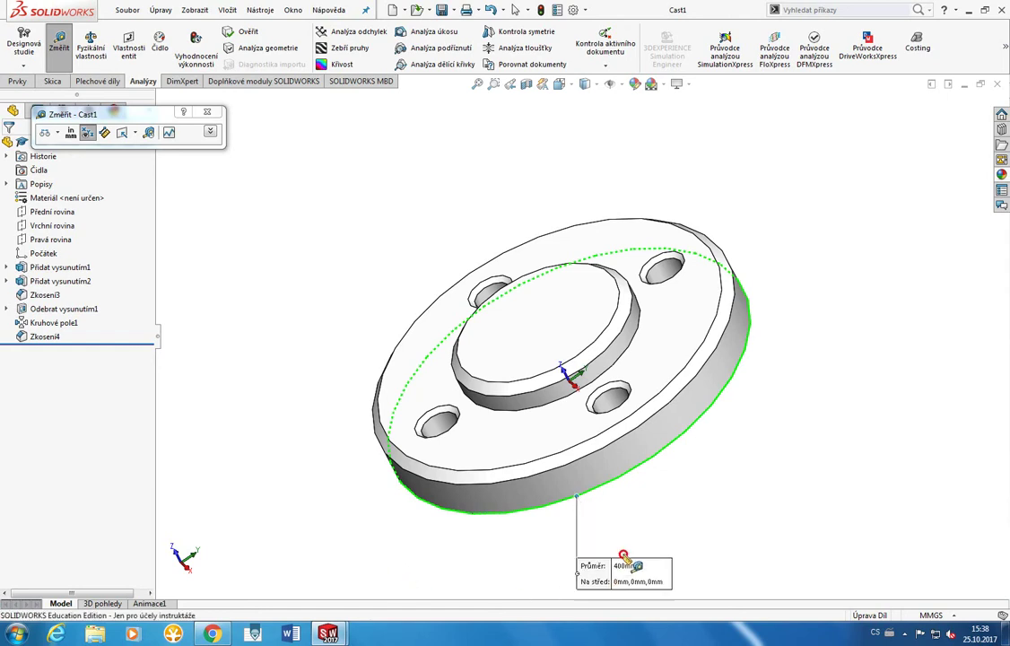
left_click_drag(625, 563, 642, 506)
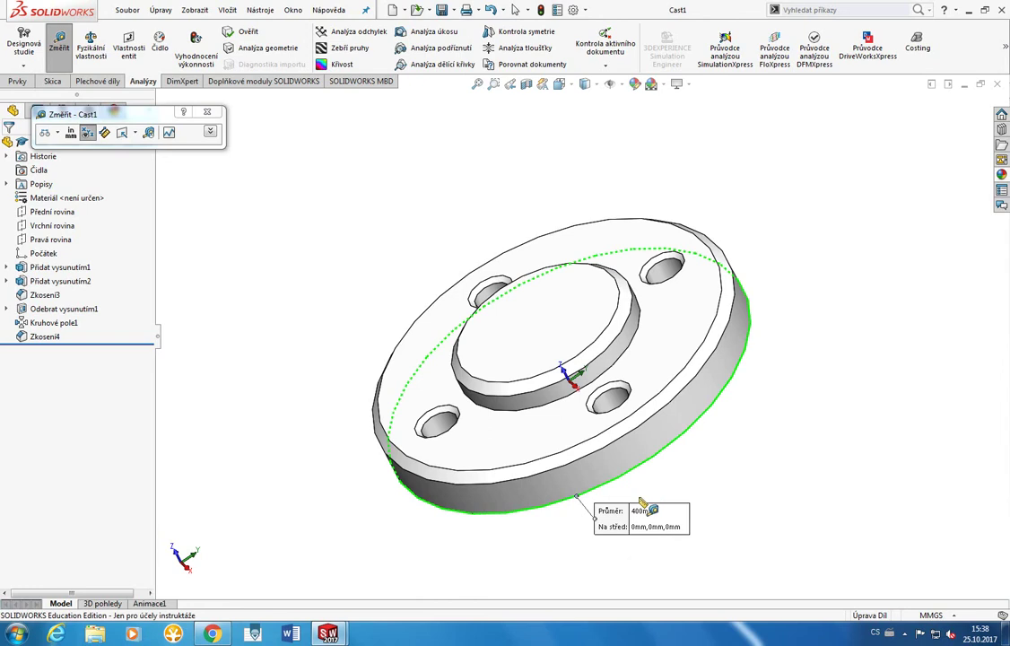
left_click(803, 474)
mouse_move(327, 634)
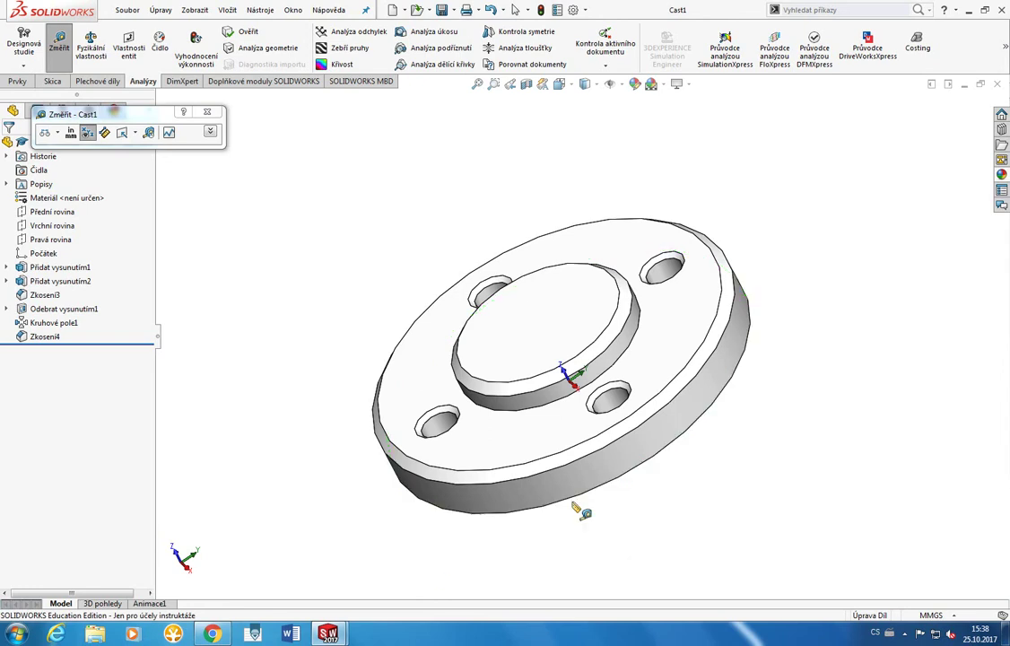
left_click(381, 574)
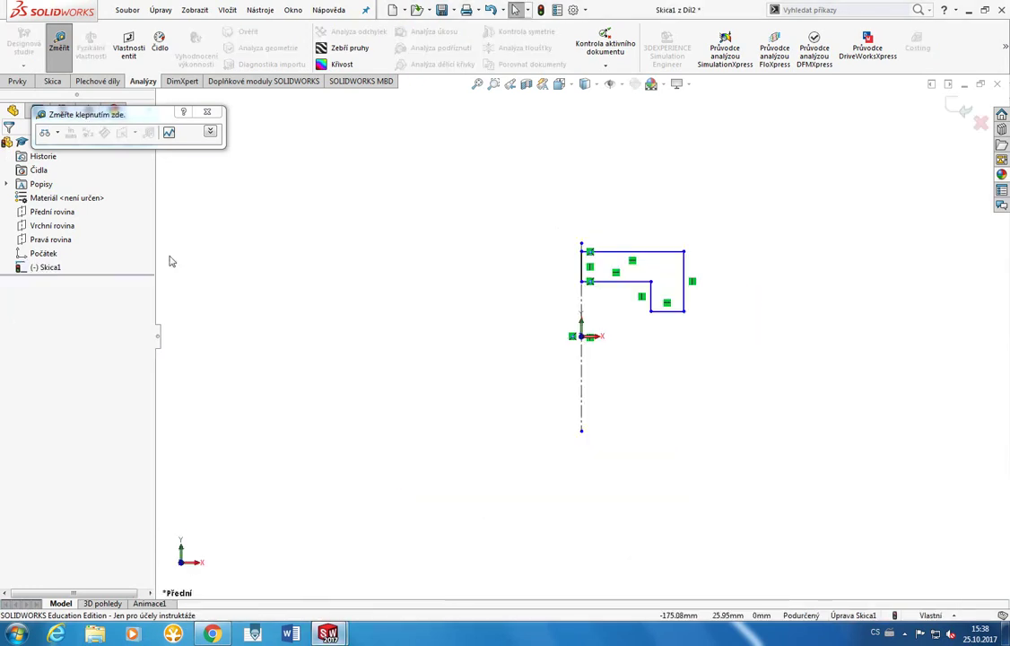
Step: Close Measure, start Smart Dimension, and undo an accidental 26.65 length dimension
key("Escape")
left_click(27, 82)
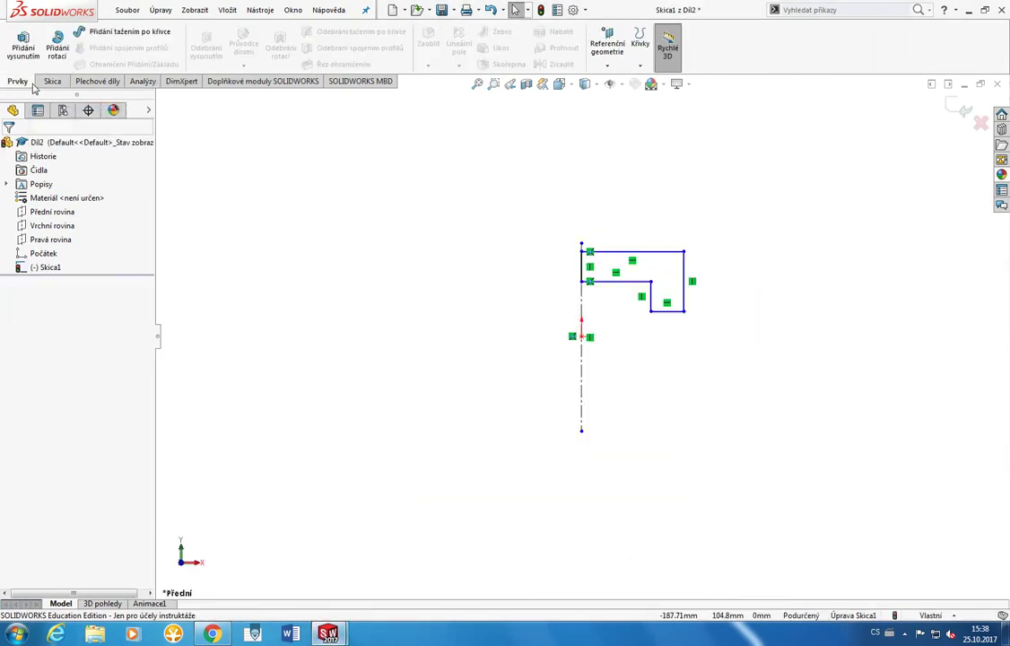
left_click(52, 80)
left_click(64, 45)
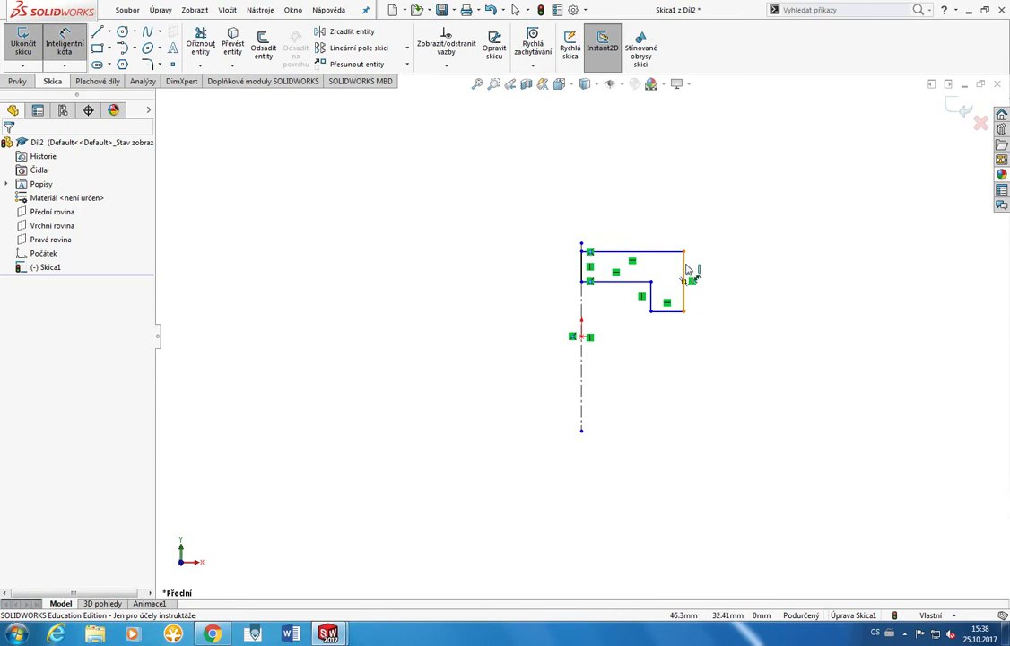
left_click(686, 274)
left_click(596, 305)
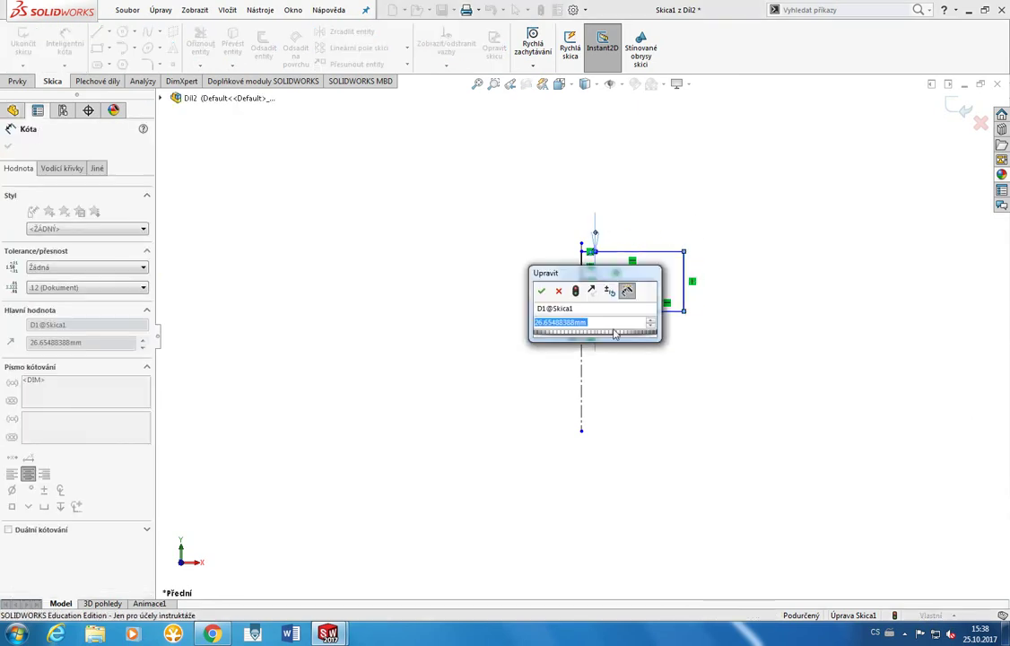
key("Return")
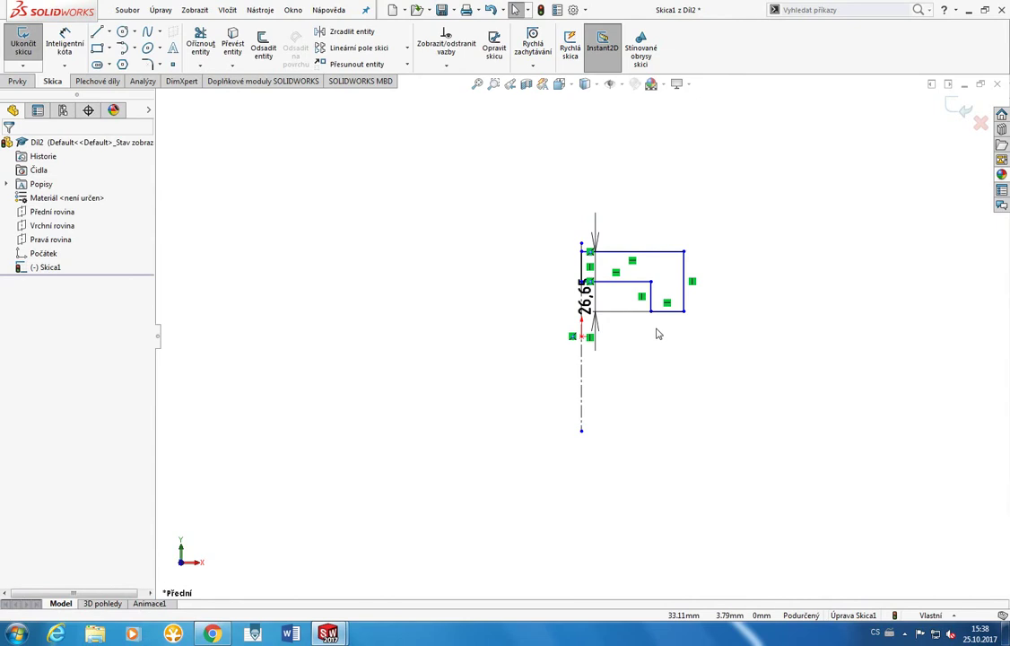
key("ctrl+z")
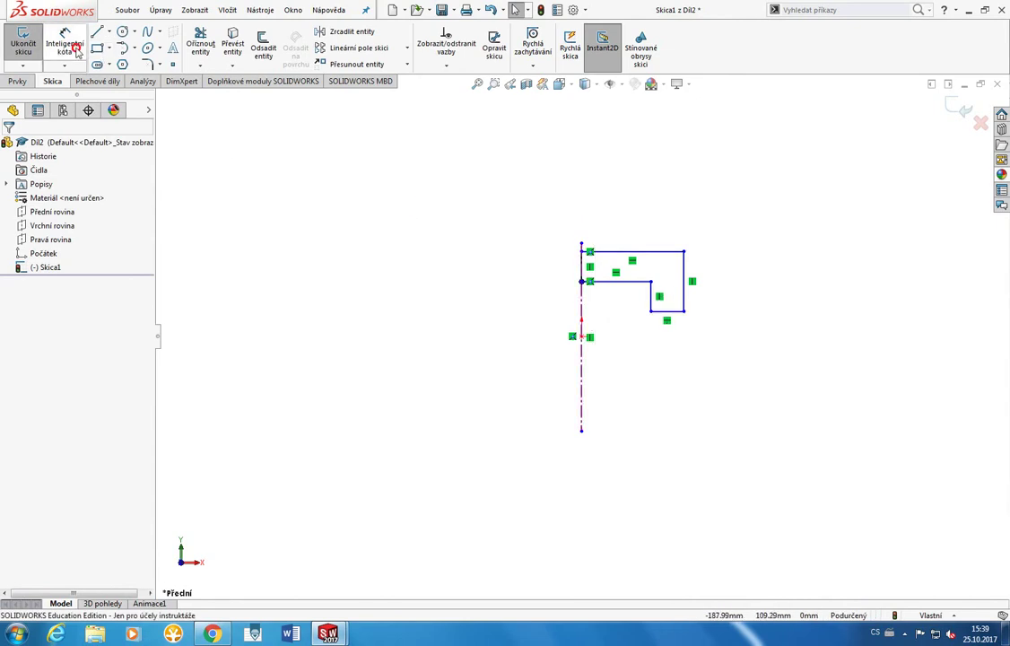
Step: Try a 200 mm distance dimension from the centerline, then remove it
left_click(65, 45)
left_click(582, 296)
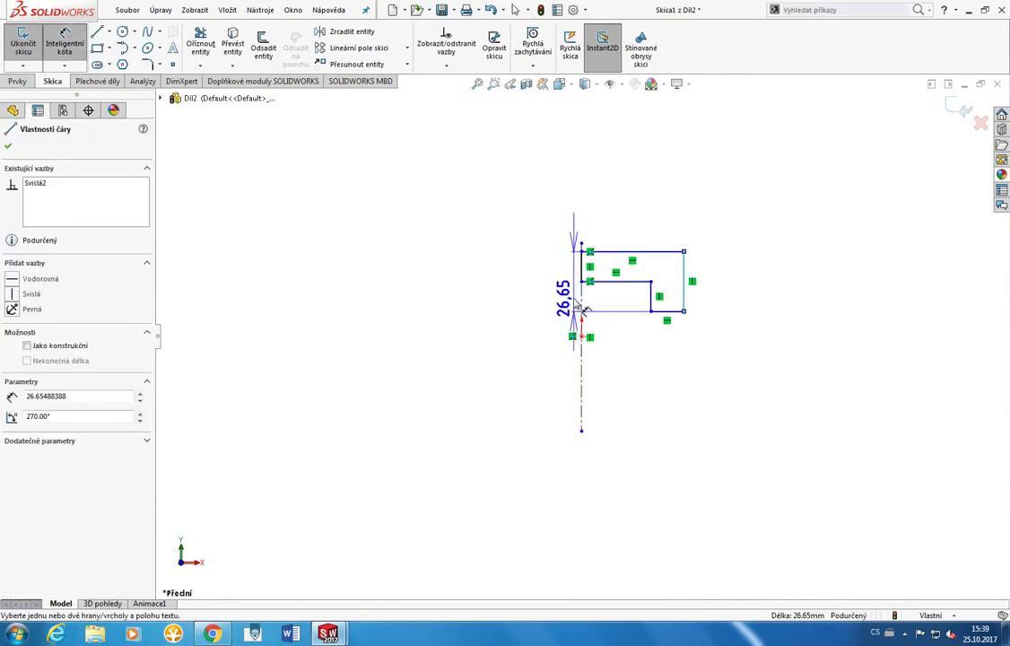
left_click(582, 309)
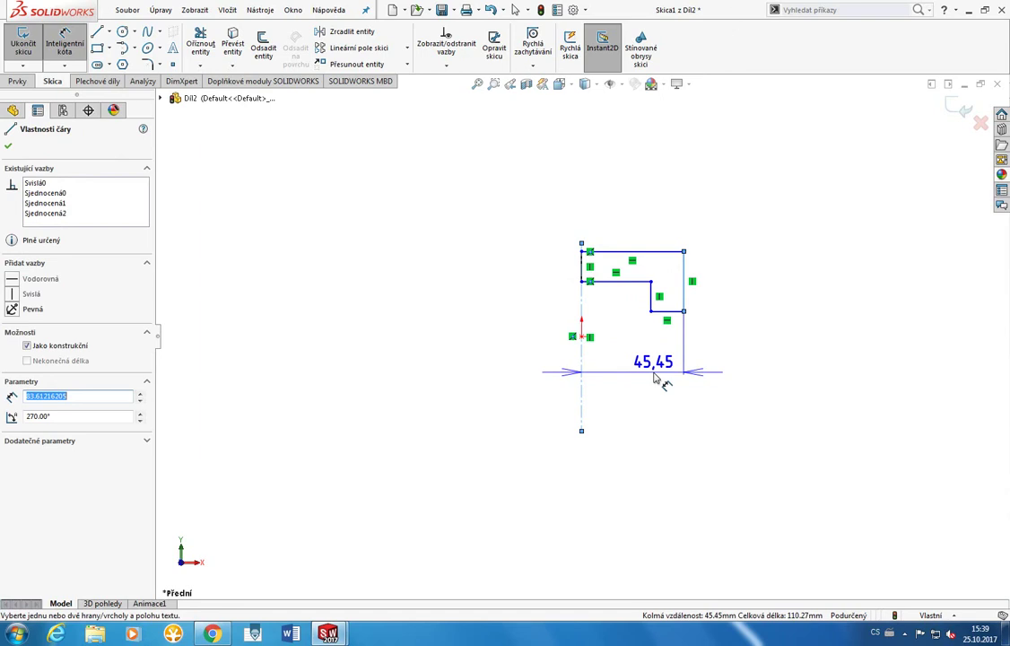
left_click(655, 375)
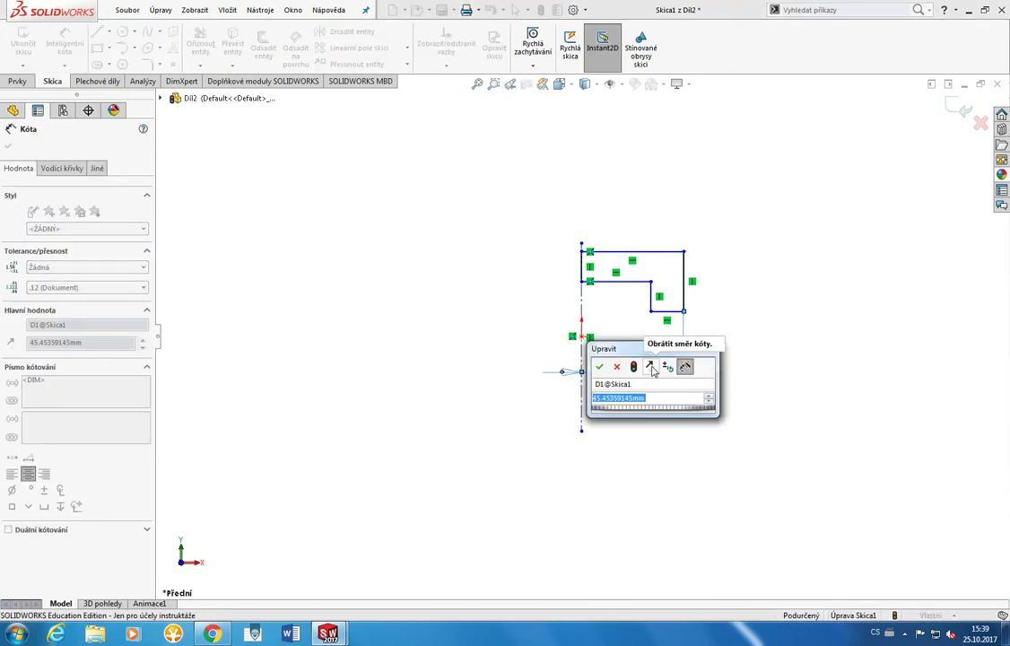
type("200")
key("Return")
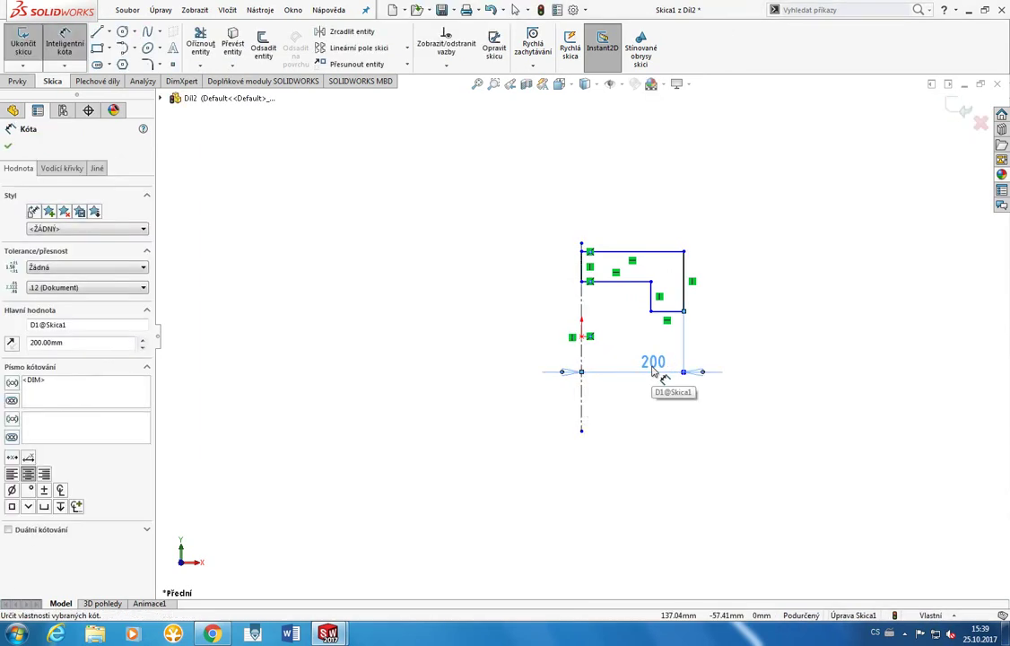
key("Delete")
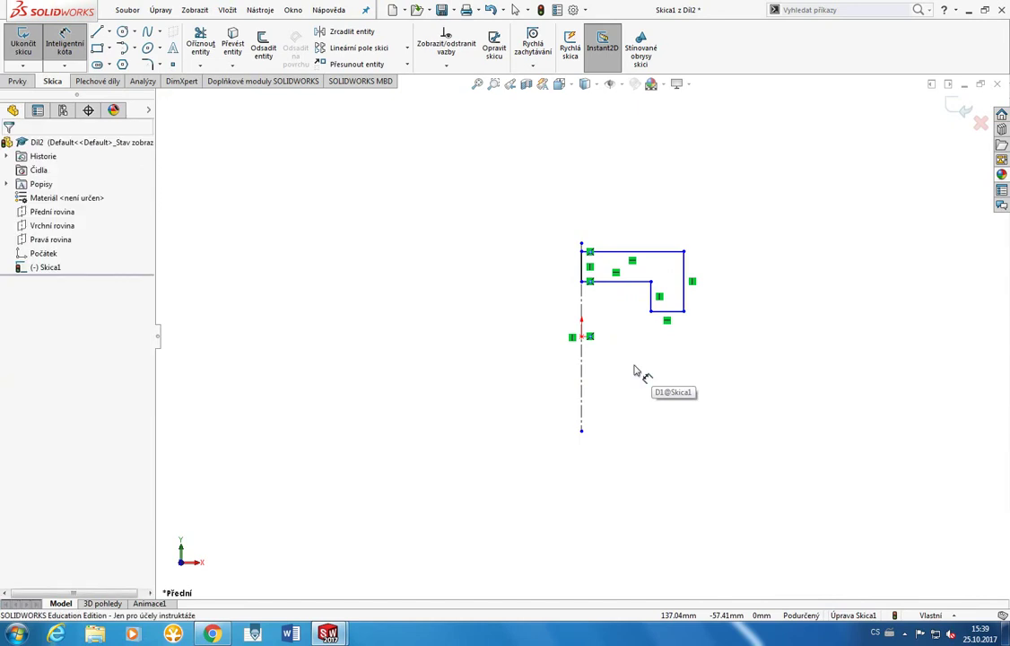
key("ctrl+z")
Step: Dimension the right vertical edge 200 mm from the centerline
left_click(682, 300)
key("Escape")
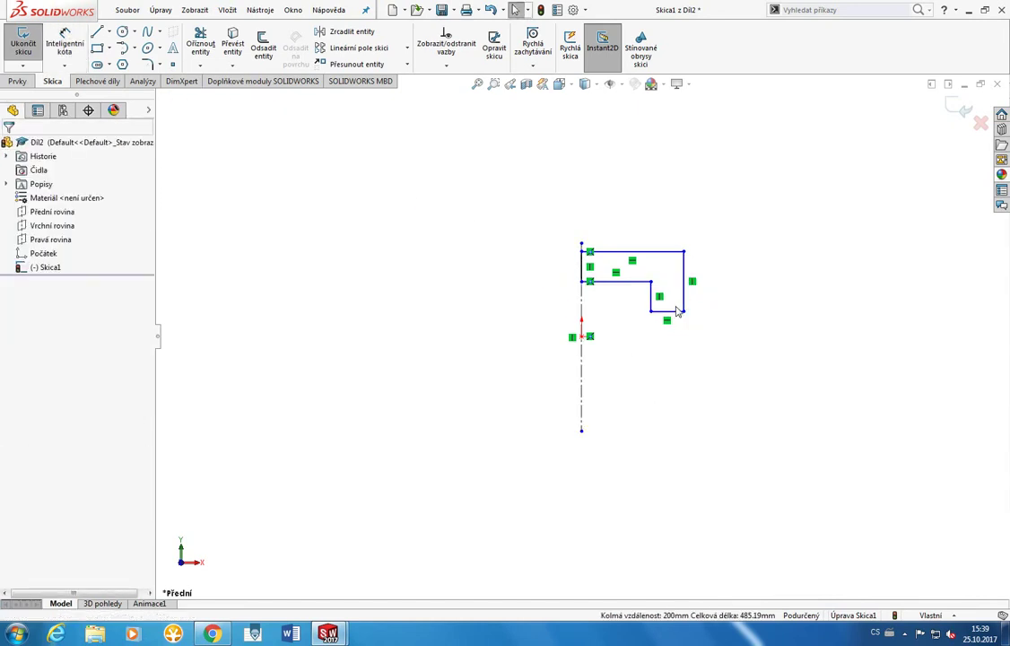
left_click(686, 278)
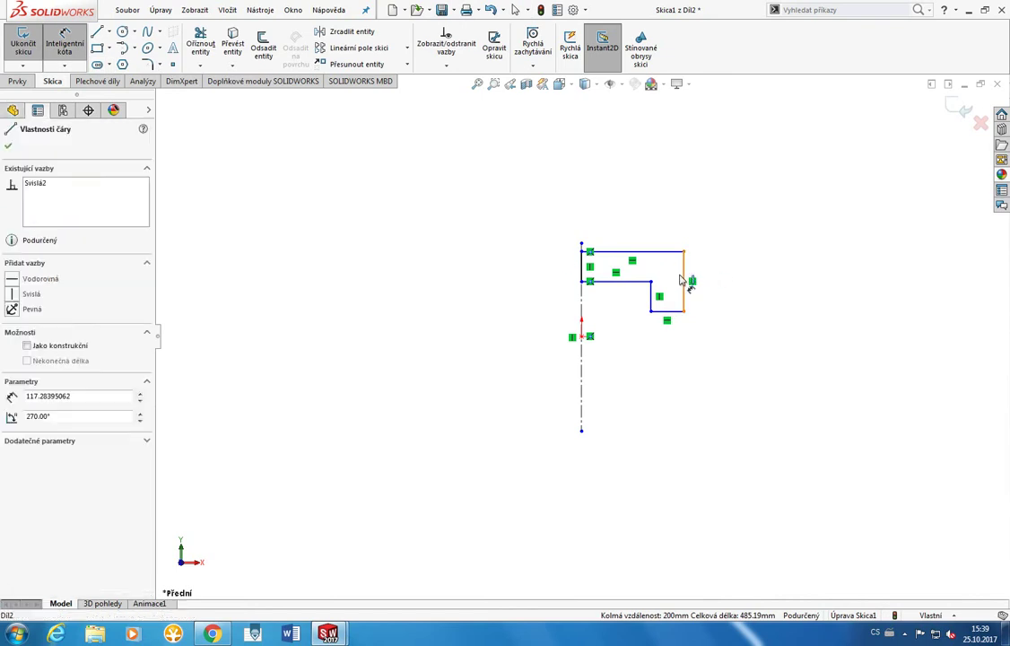
left_click(583, 303)
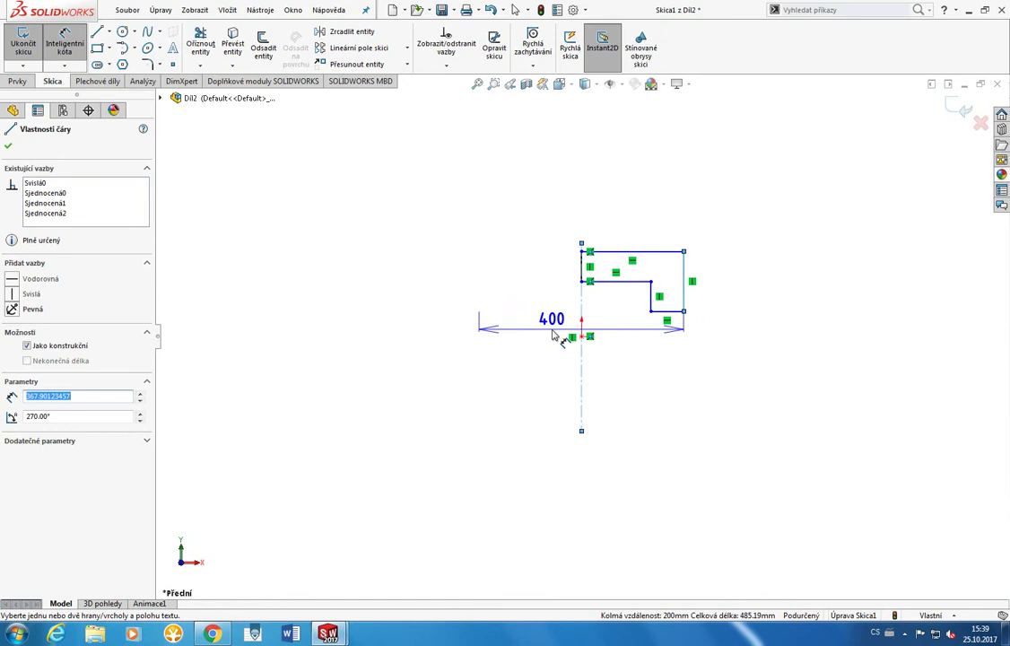
left_click(637, 351)
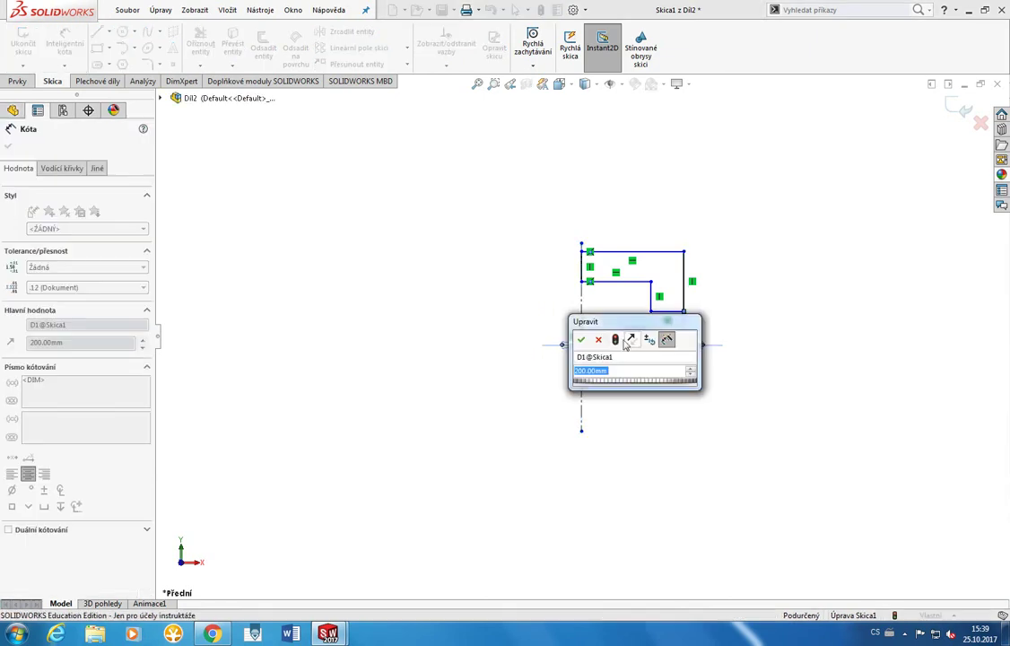
left_click(583, 343)
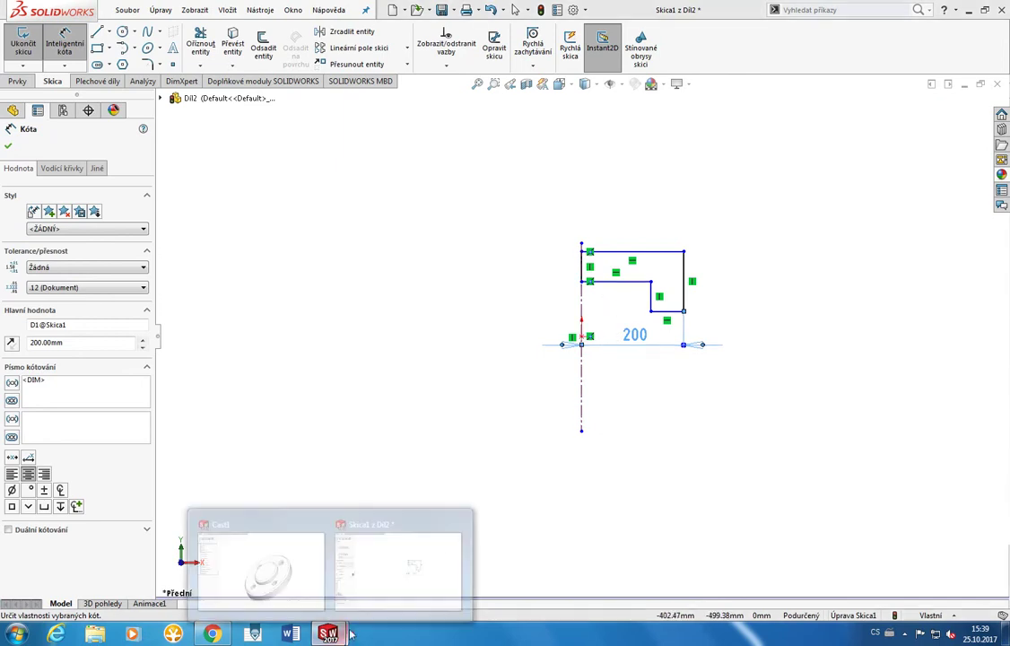
left_click(668, 195)
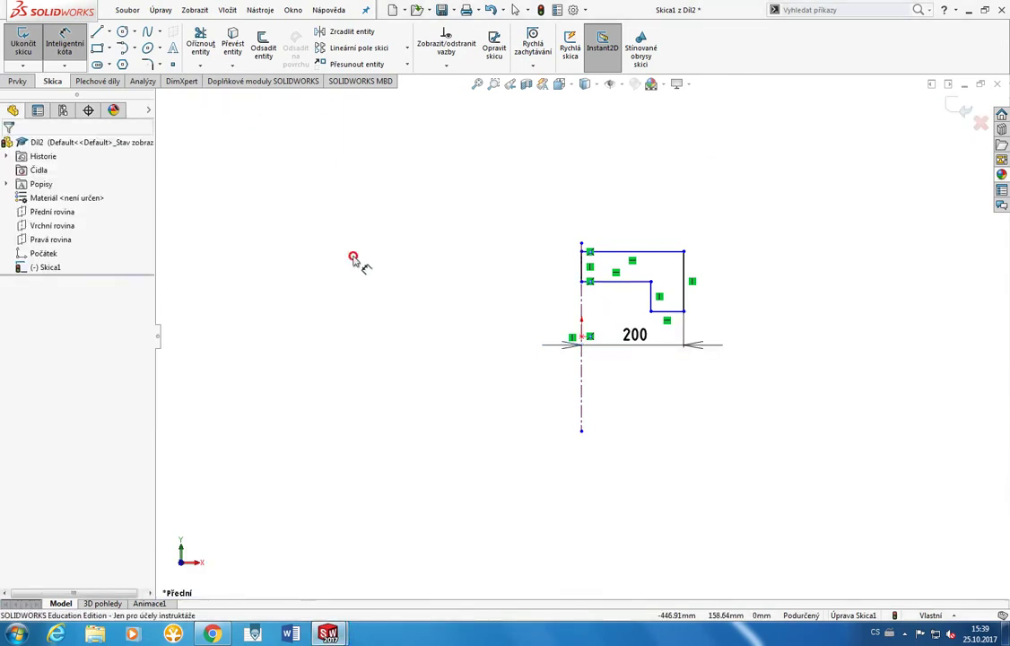
Step: Exit dimensioning and inspect the profile's short vertical step line
key("Escape")
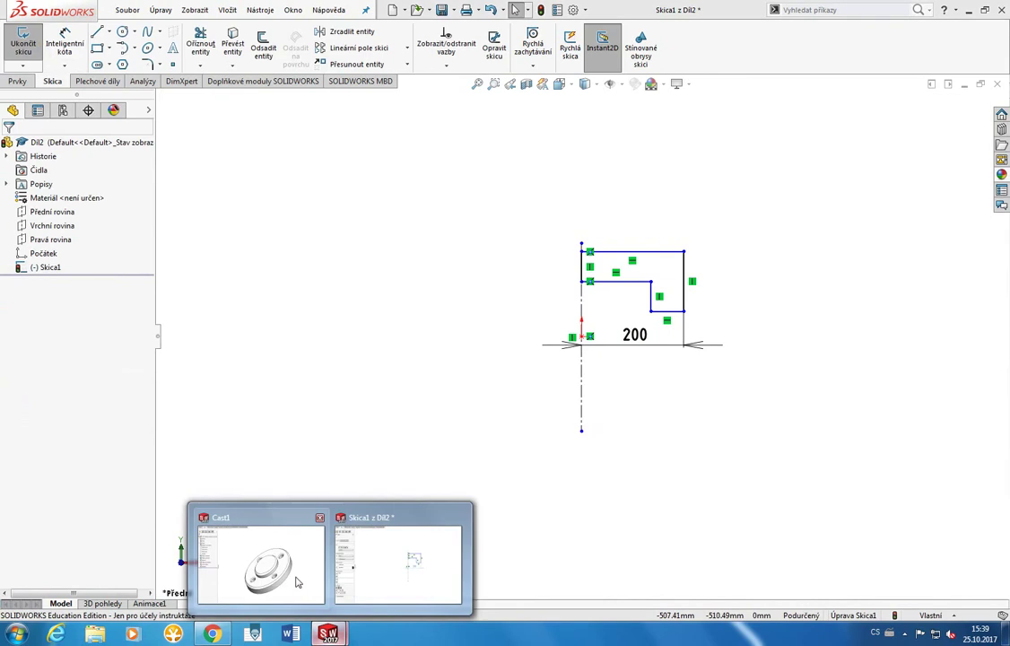
mouse_move(328, 634)
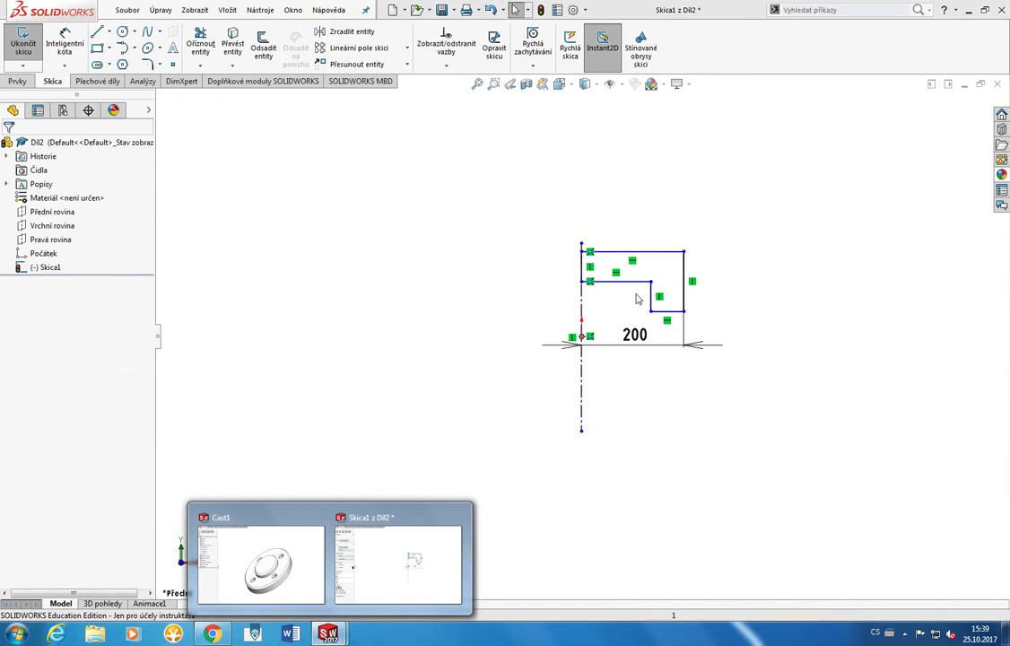
left_click(651, 294)
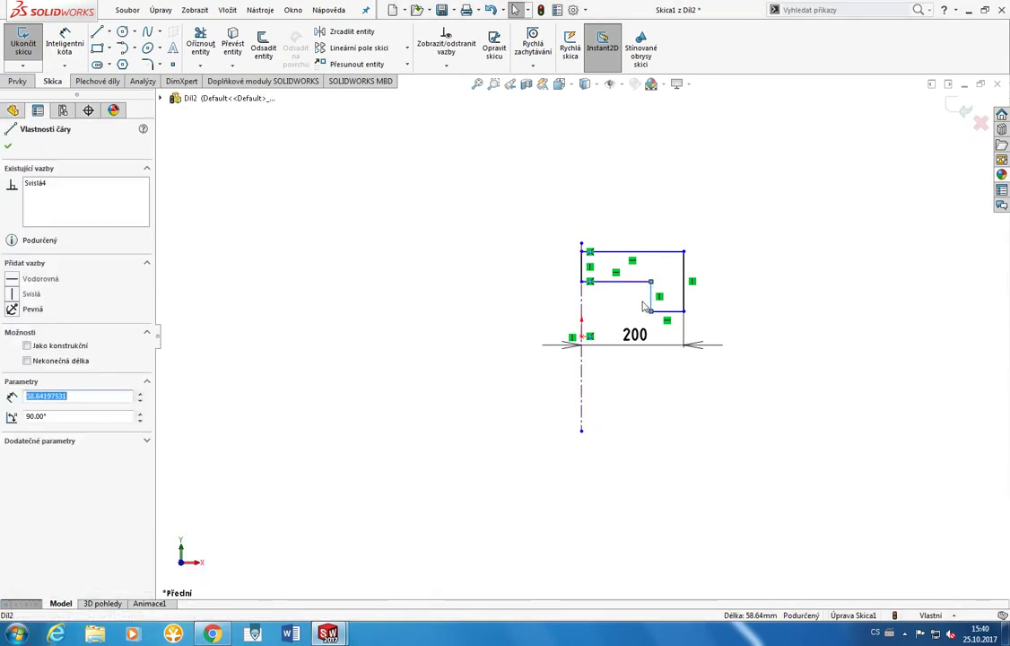
left_click(630, 377)
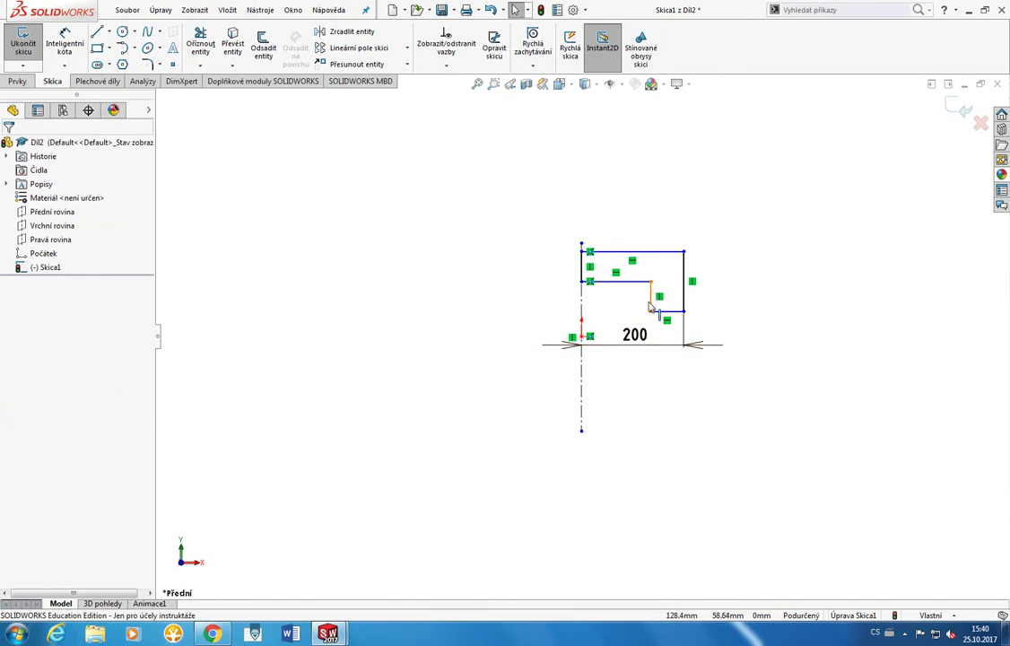
mouse_move(328, 634)
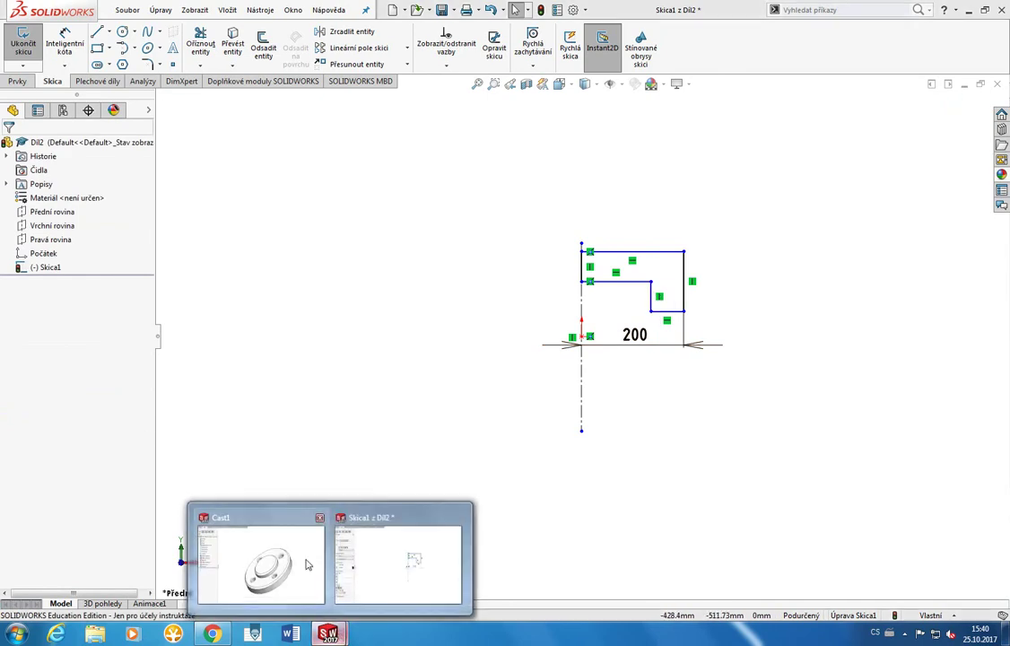
Step: In Cast1, measure from the flange face to the boss top face: 30 mm
left_click(285, 562)
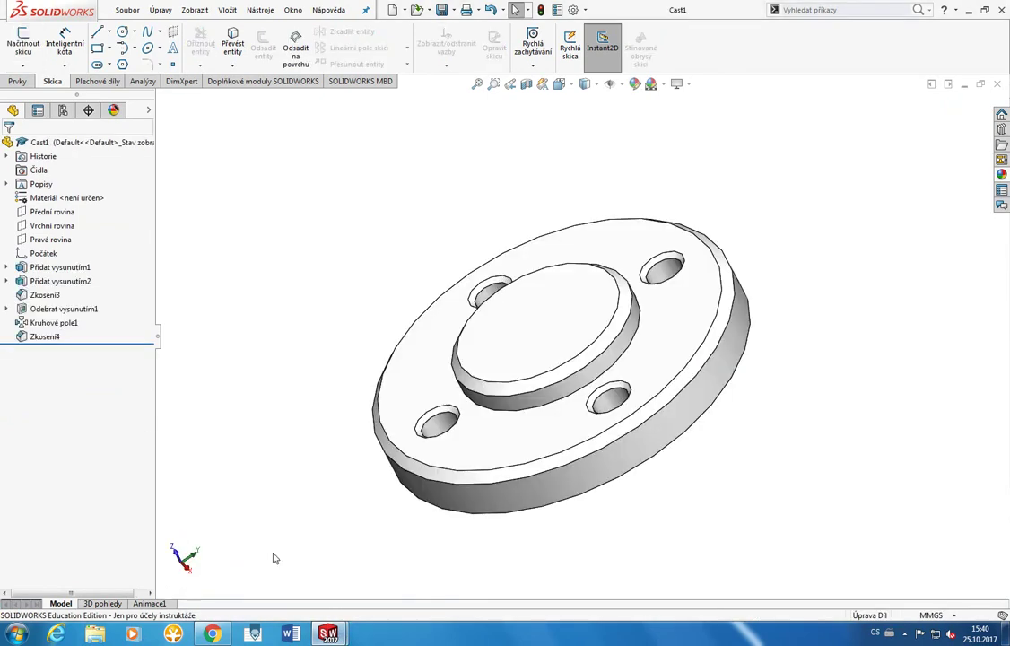
left_click(143, 83)
left_click(59, 40)
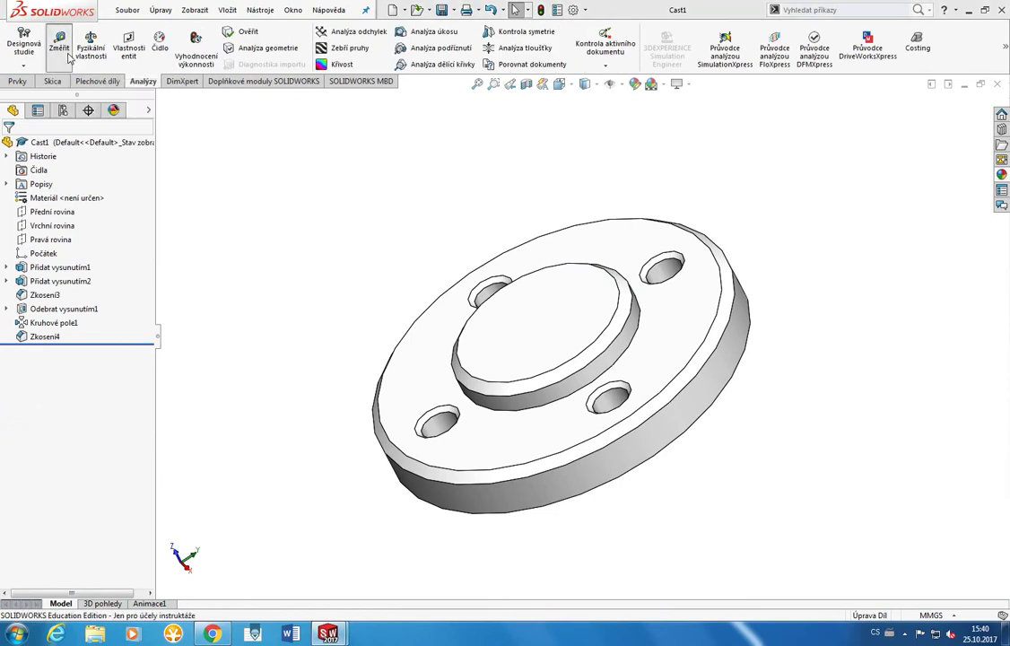
middle_click_drag(440, 417, 553, 264)
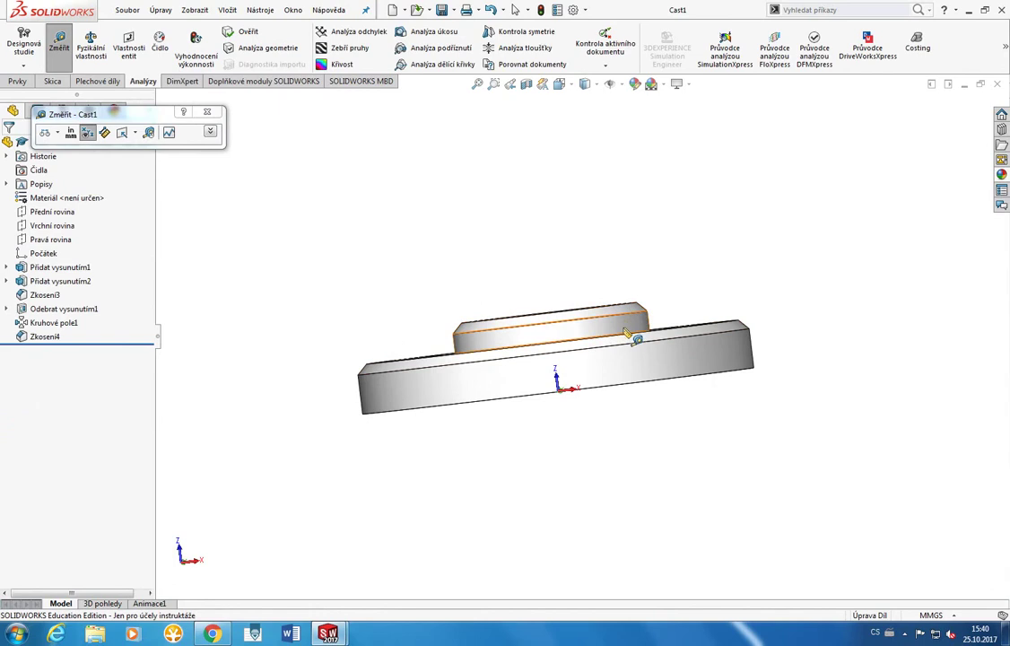
key("ctrl+7")
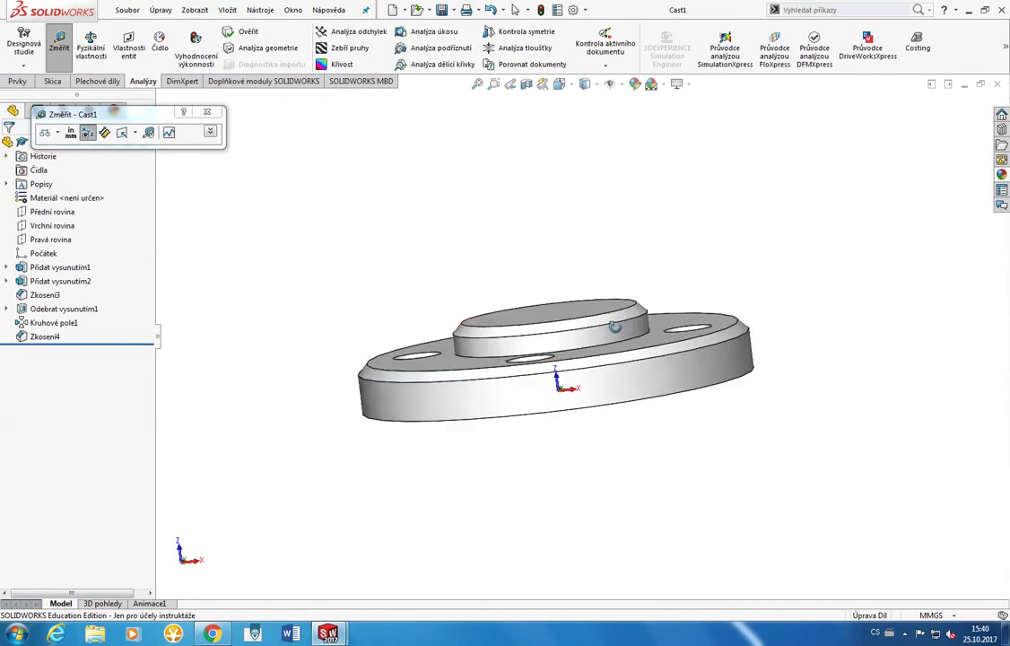
left_click(620, 387)
middle_click_drag(620, 388, 624, 315)
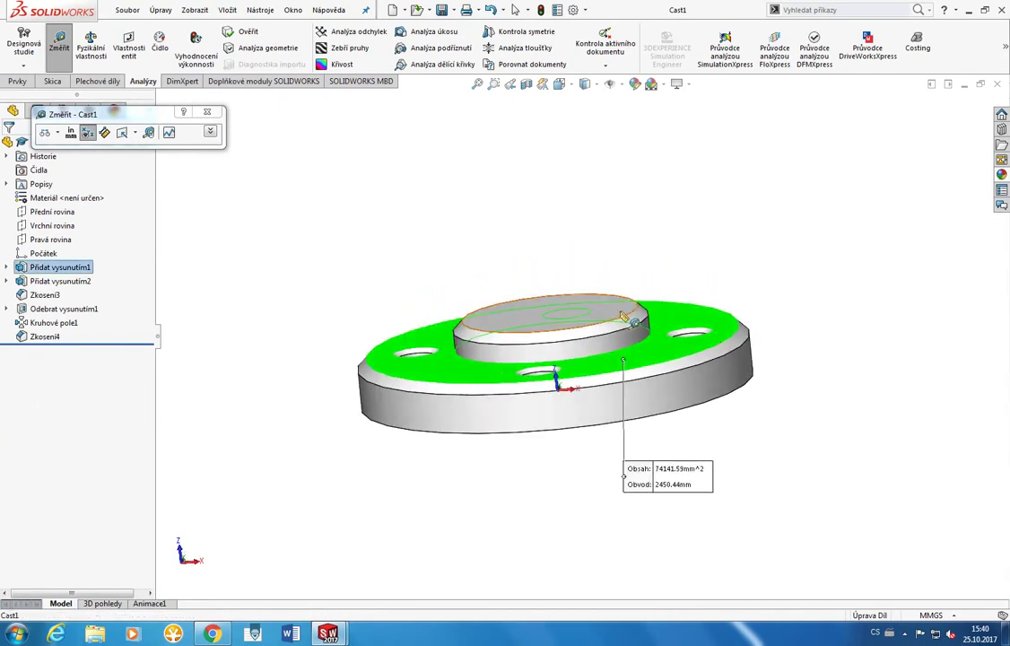
left_click(583, 299)
left_click(603, 382)
middle_click_drag(603, 382, 606, 341)
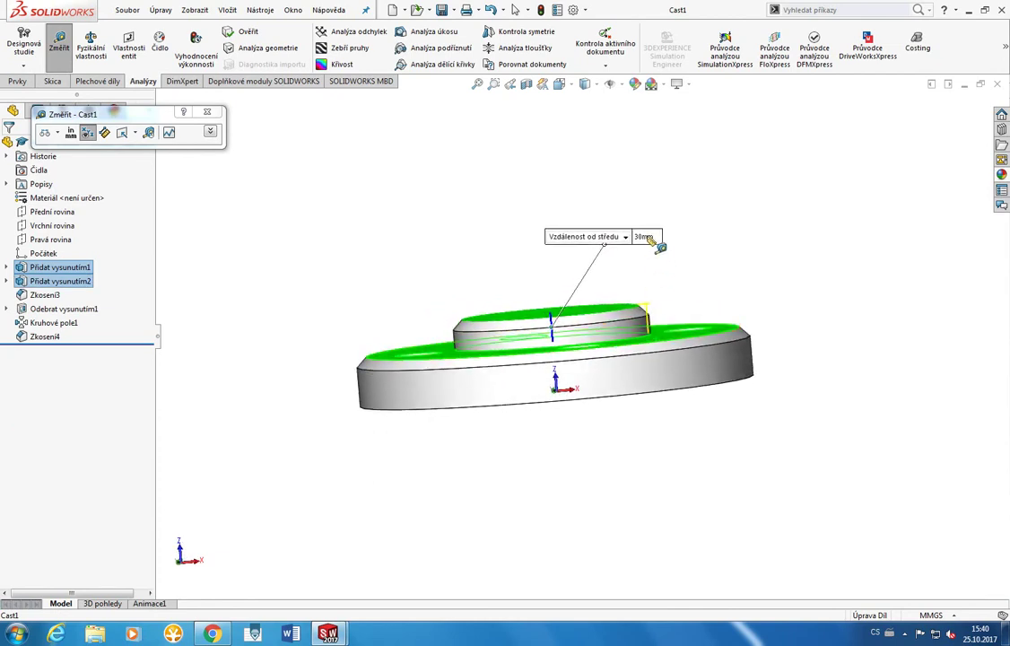
middle_click_drag(535, 305, 592, 366)
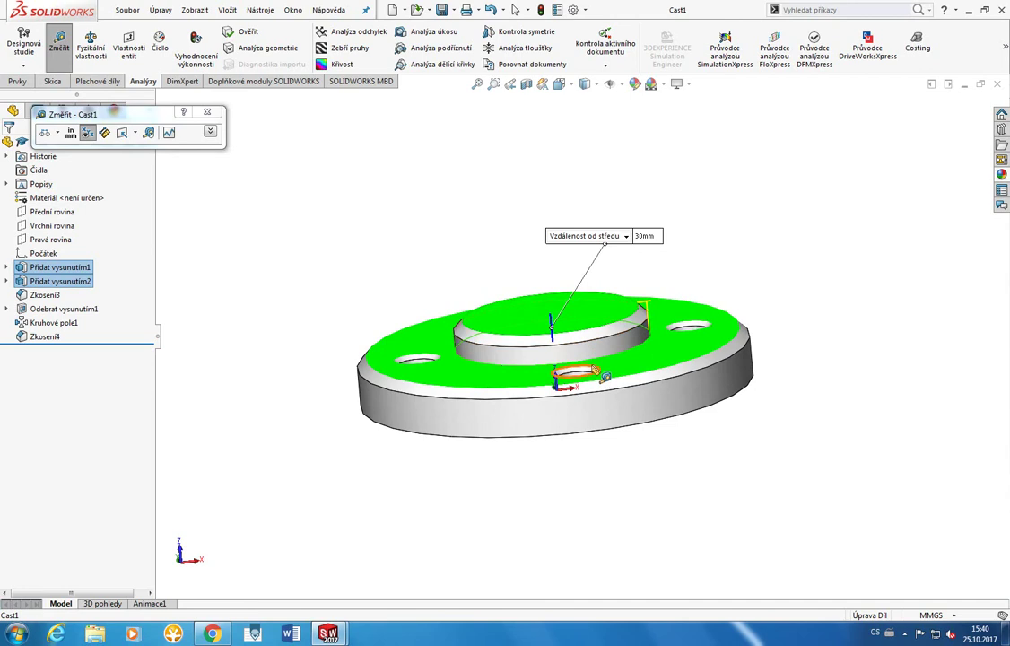
left_click(574, 509)
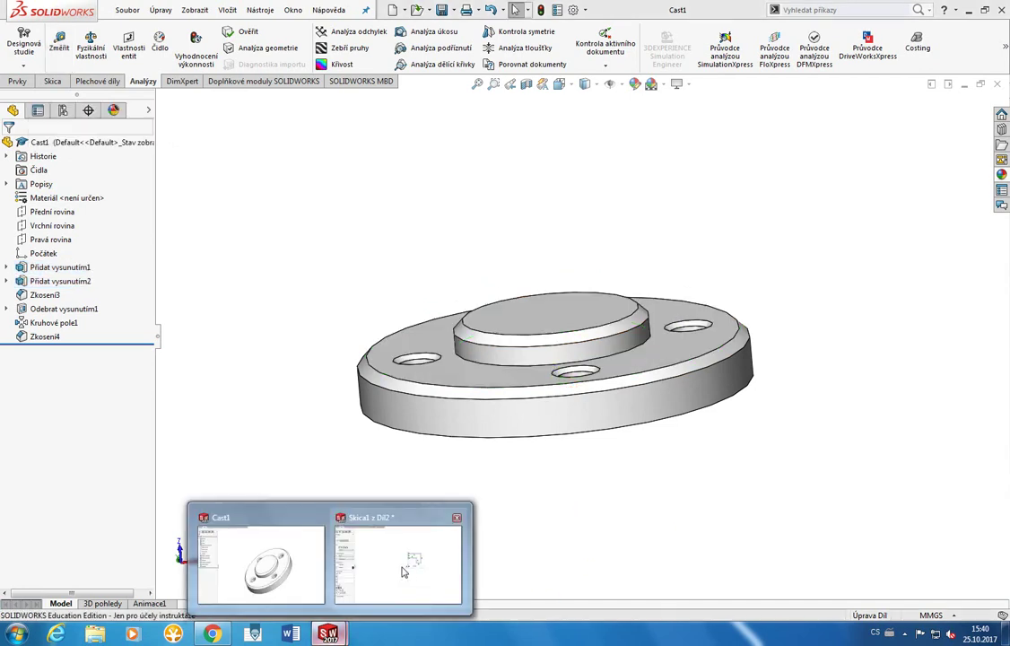
Step: Back in the Dil2 sketch, dimension the short vertical step at 30 mm
left_click(426, 511)
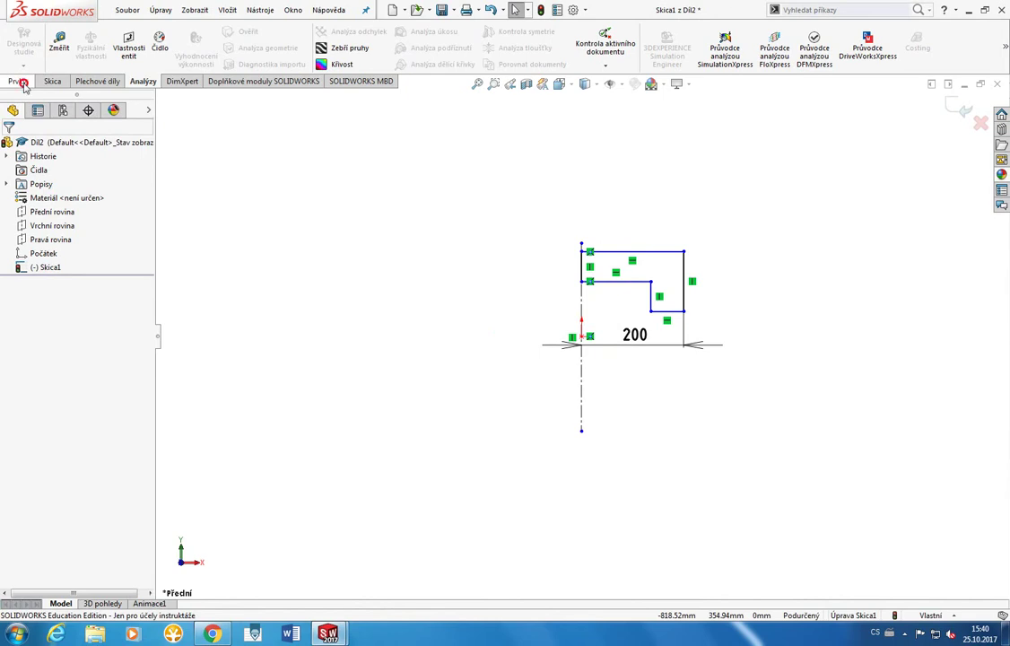
left_click(18, 80)
left_click(52, 79)
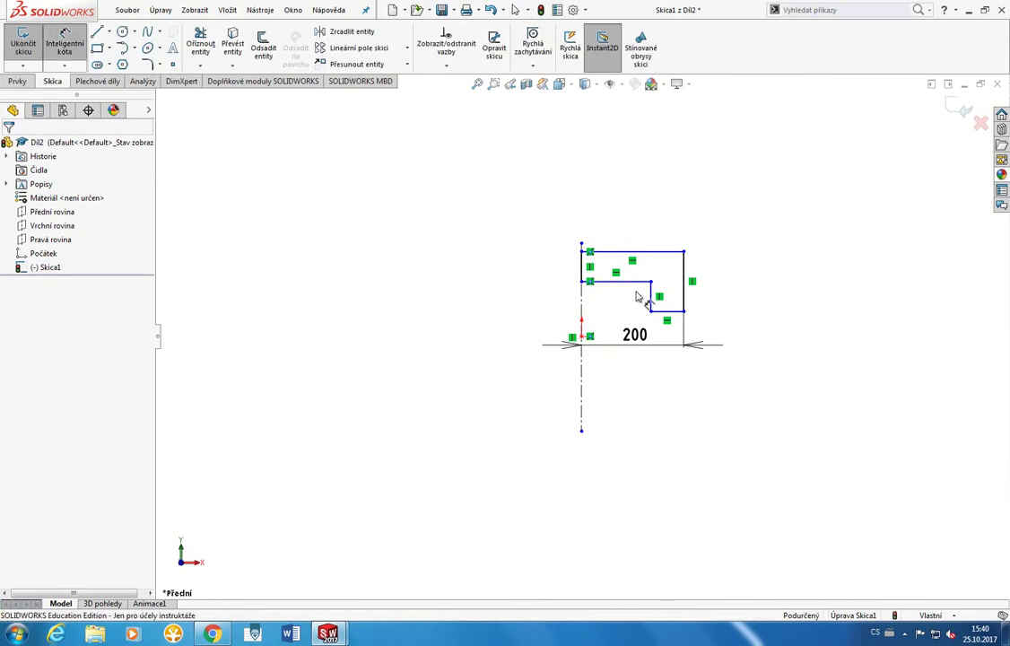
left_click(651, 299)
left_click(635, 300)
type("30")
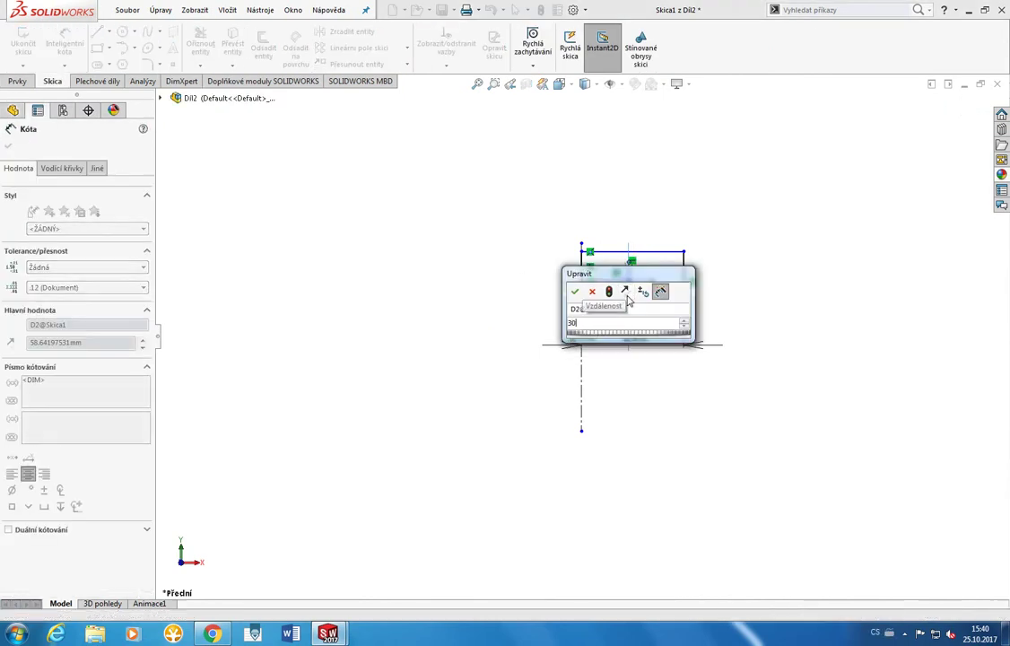
key("Return")
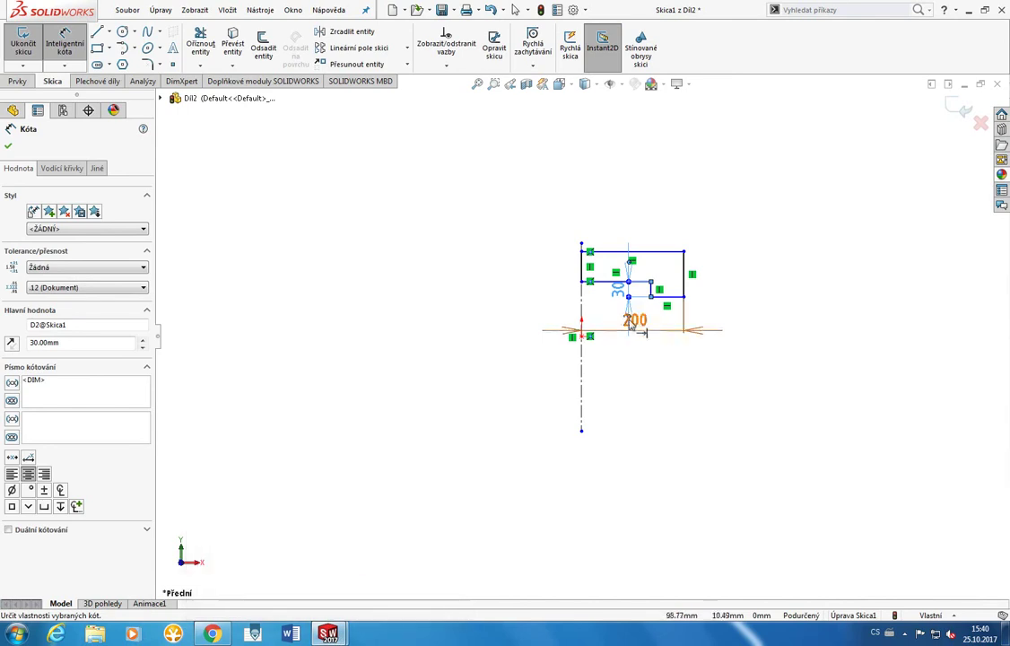
left_click(669, 372)
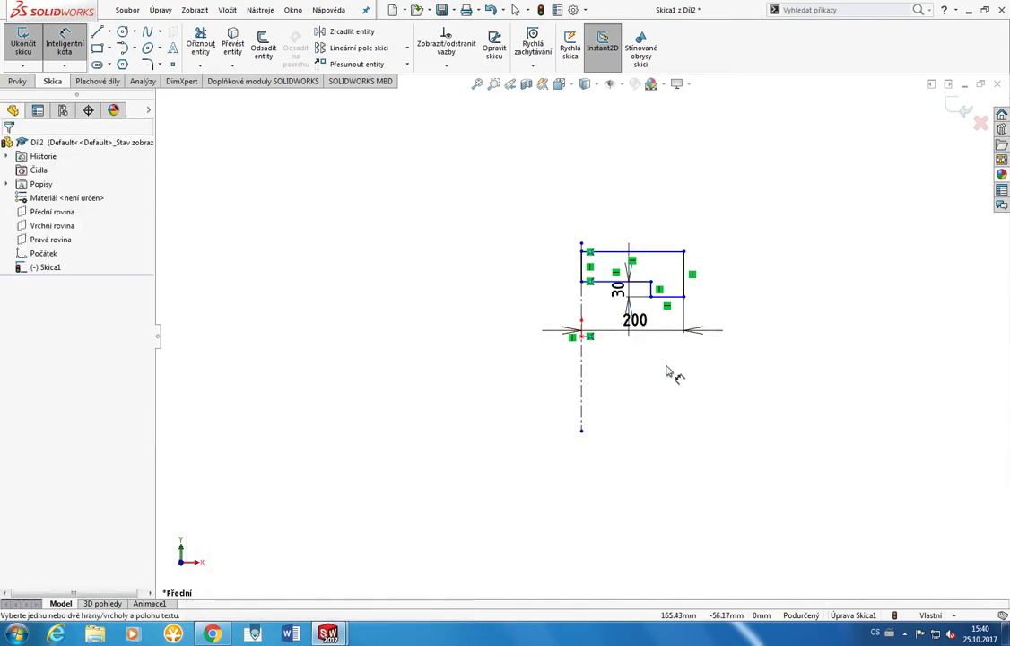
left_click(743, 290)
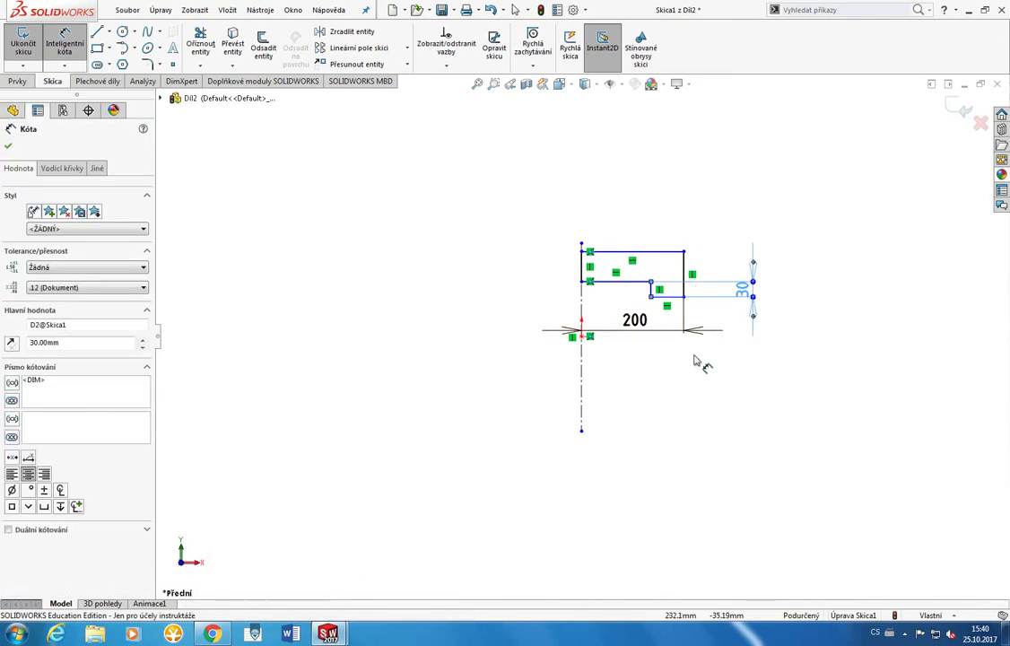
Step: Dimension the inner horizontal line 135.80 from the centre axis
left_click(617, 284)
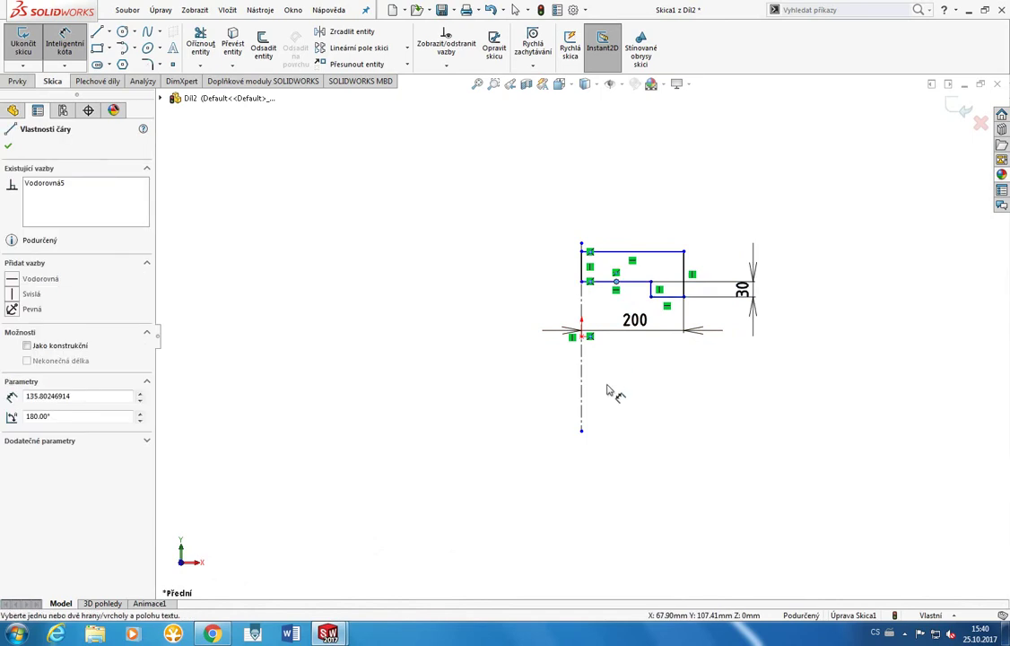
left_click(628, 282)
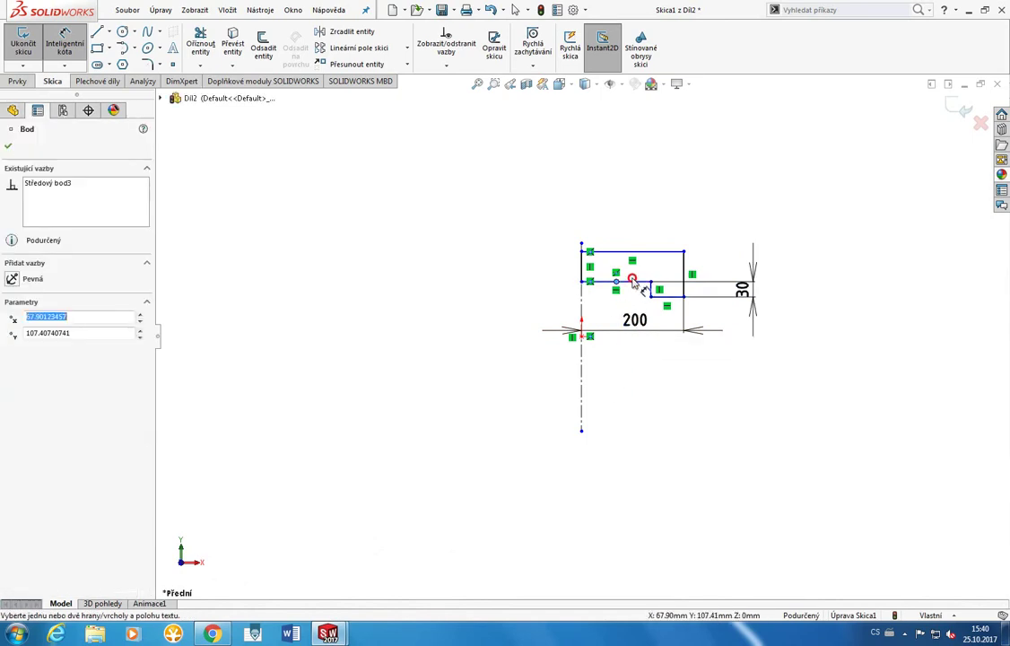
left_click(652, 286)
left_click(63, 50)
left_click(63, 50)
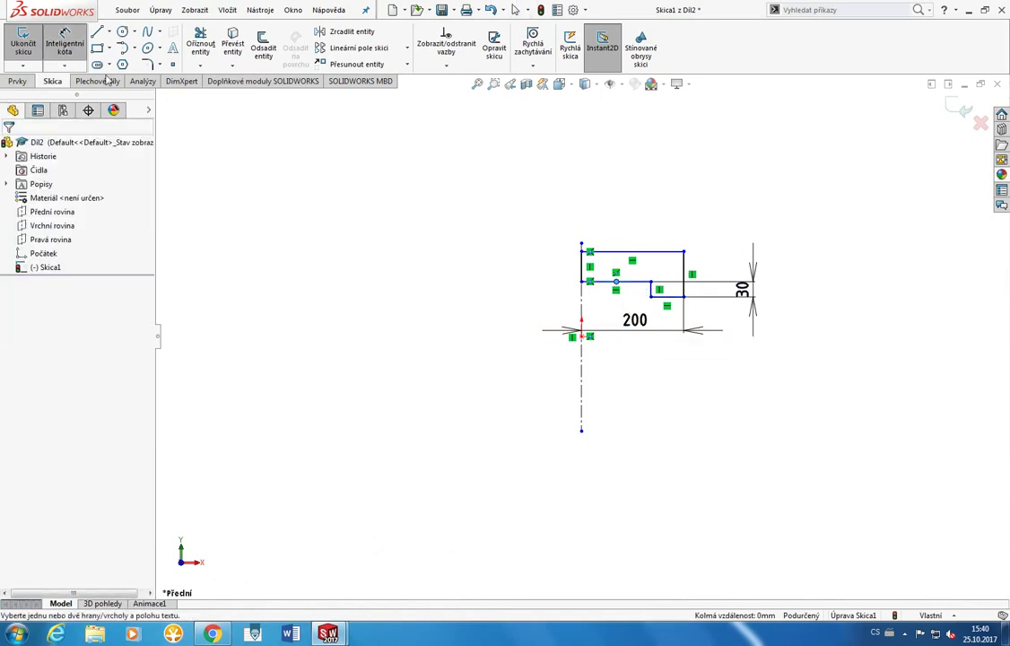
left_click(625, 283)
left_click(625, 293)
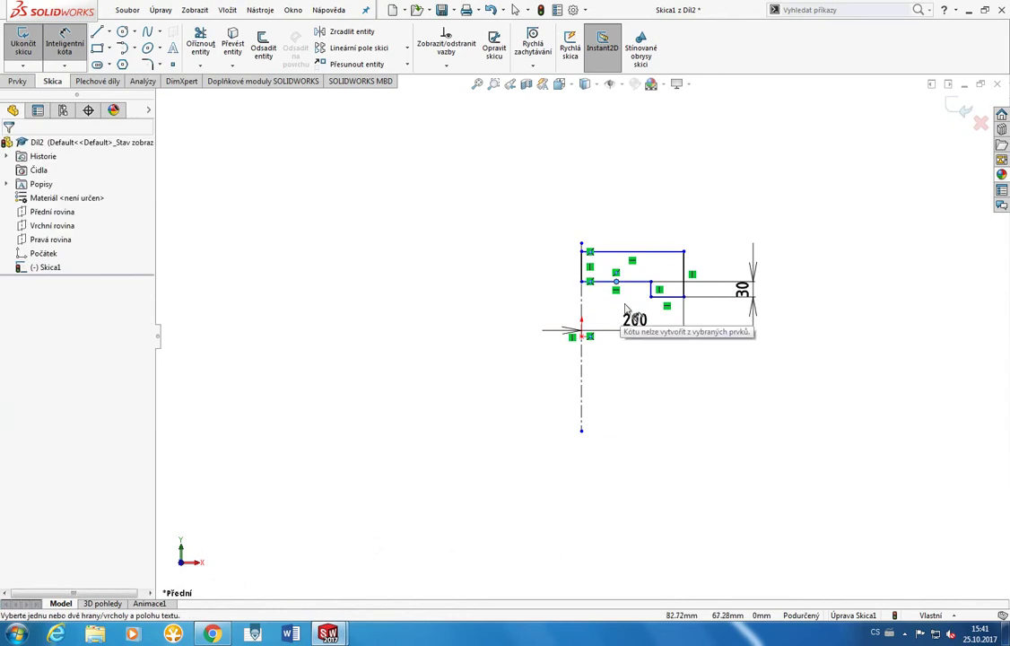
left_click(652, 287)
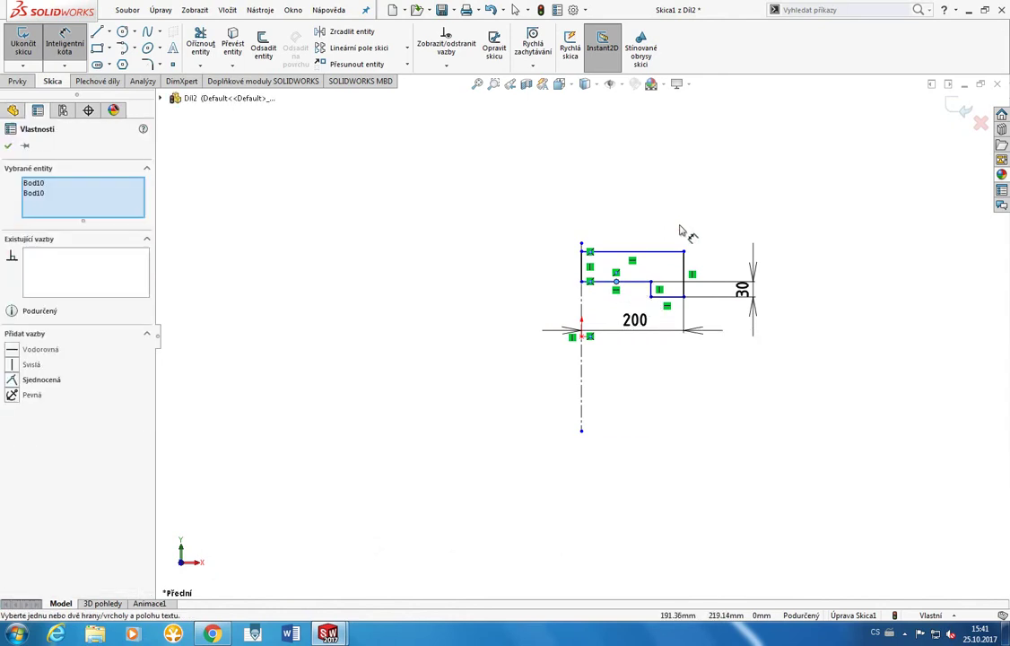
key("Escape")
left_click(63, 49)
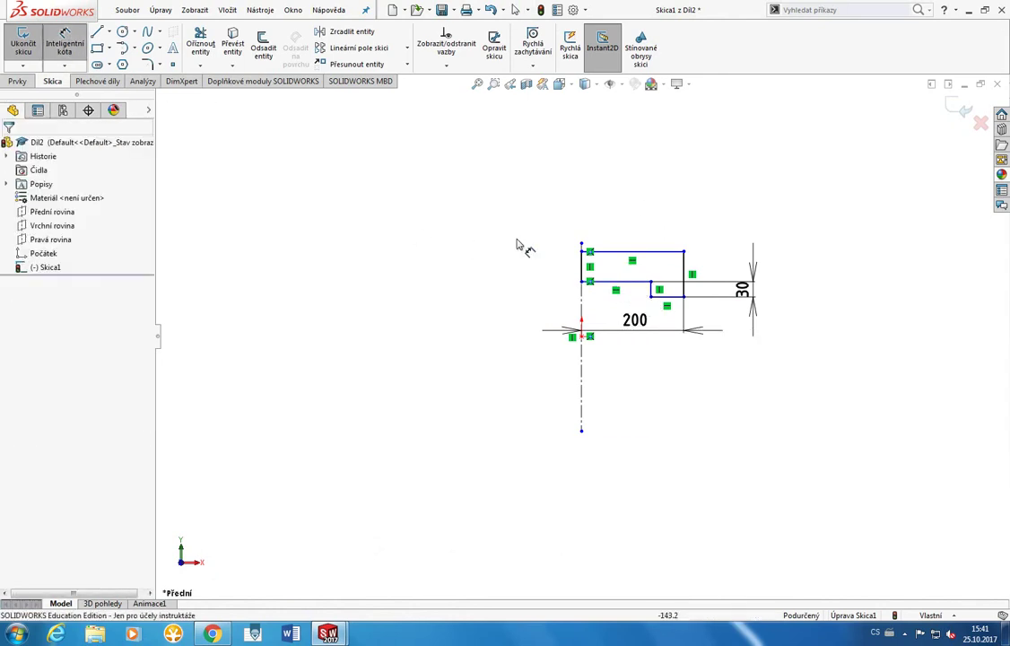
left_click(644, 282)
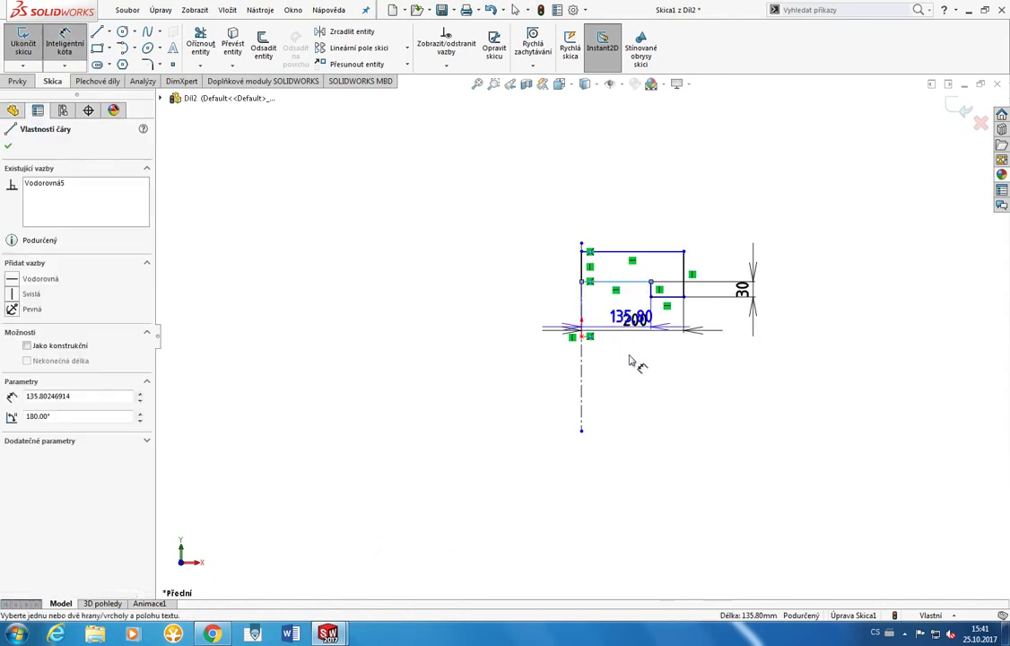
left_click(659, 399)
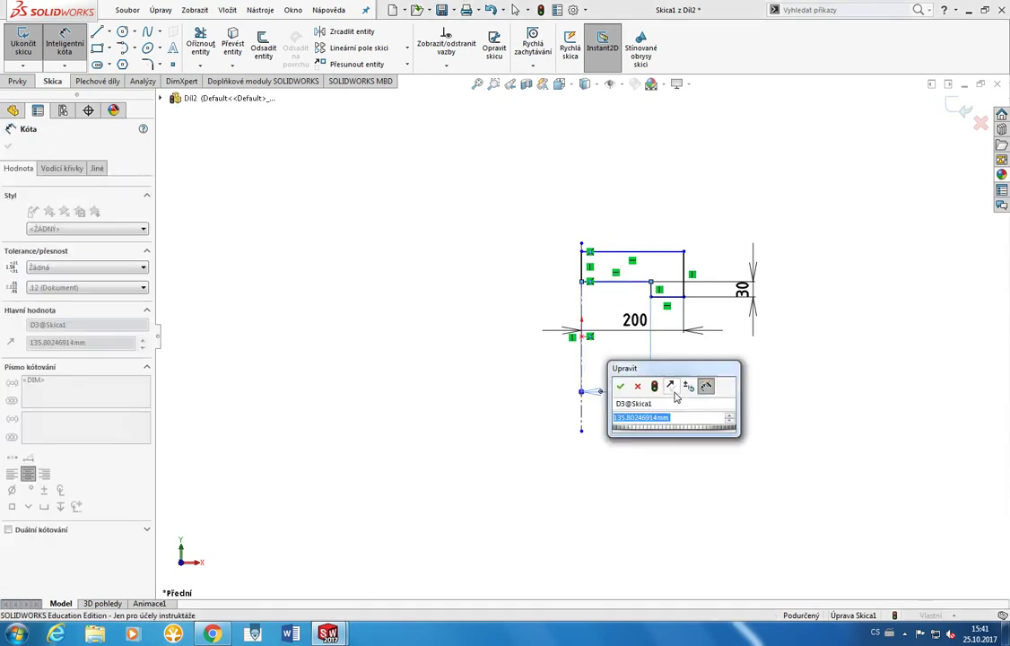
left_click(632, 388)
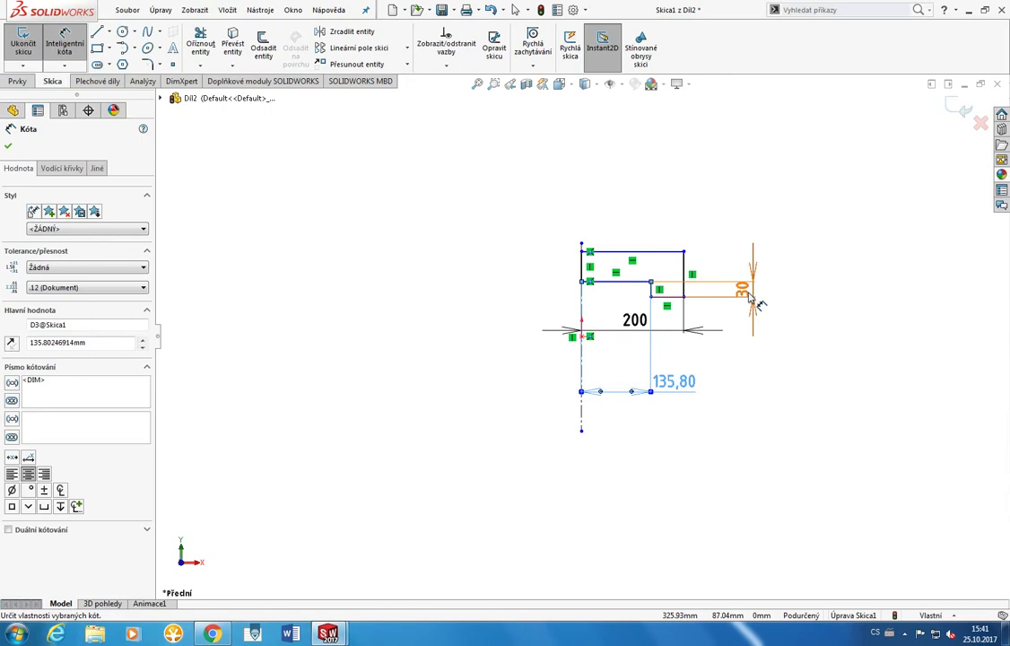
key("Escape")
Step: Add a 100 mm overall height dimension on the right vertical edge
left_click(662, 253)
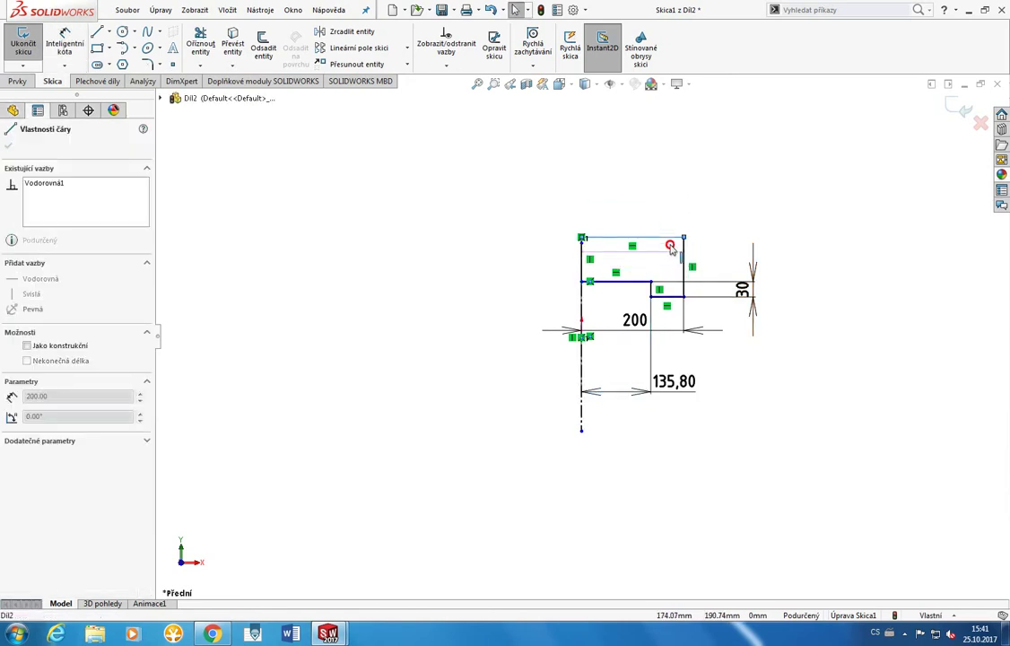
left_click(79, 54)
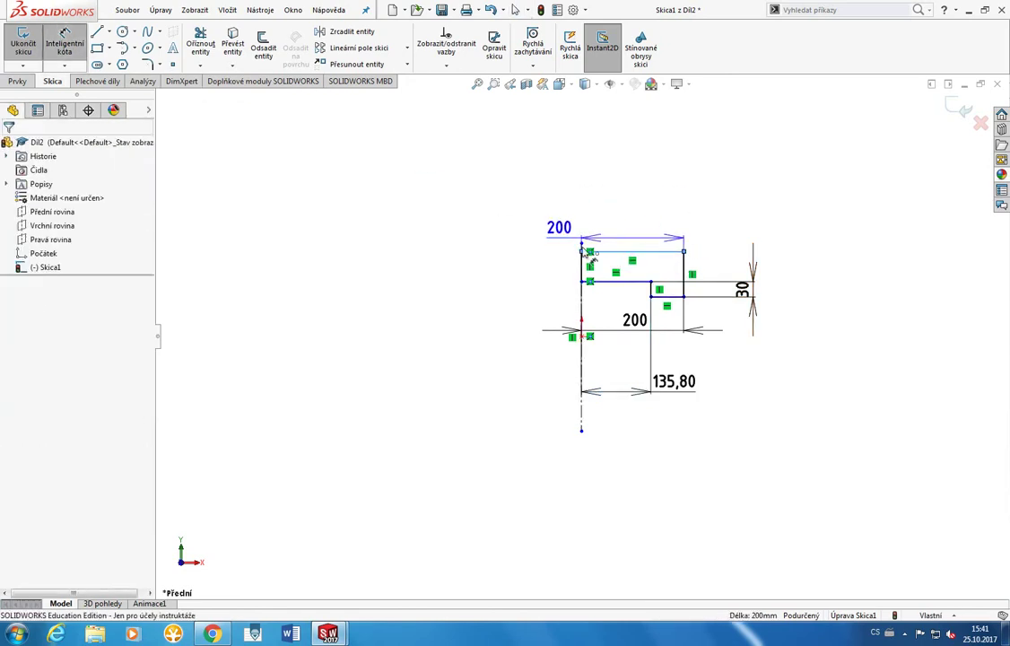
left_click(683, 272)
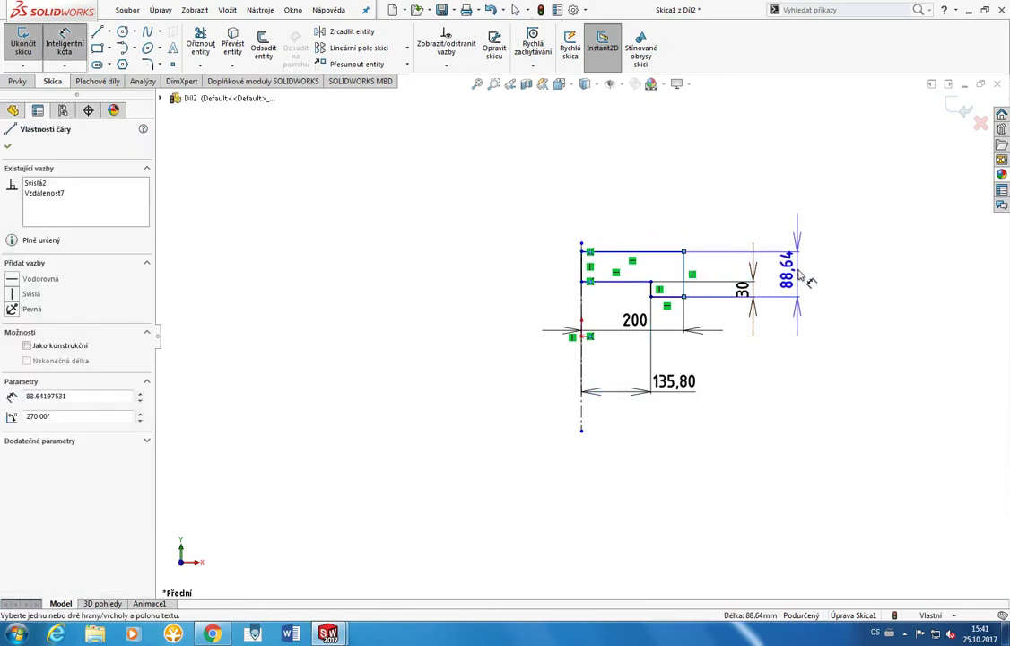
left_click(793, 275)
type("100")
key("Return")
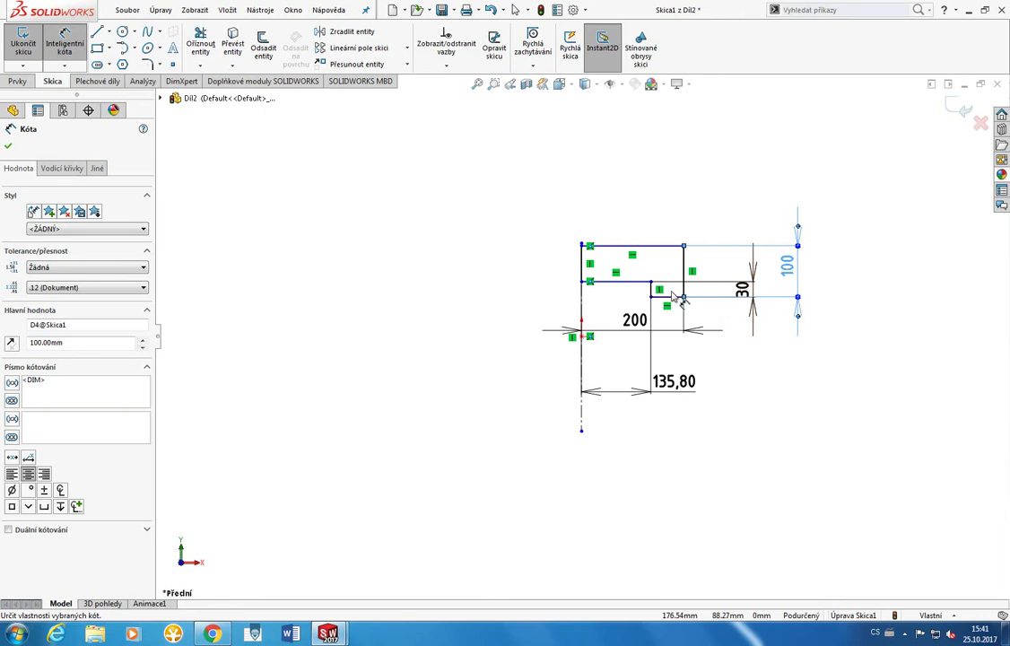
key("Escape")
left_click_drag(649, 294, 651, 285)
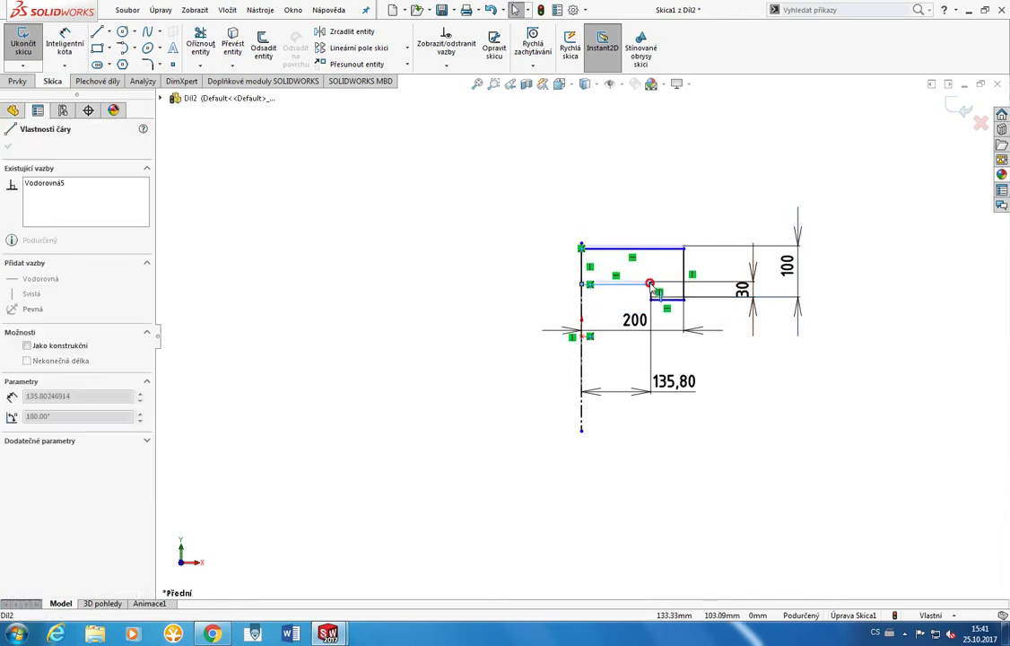
left_click(649, 194)
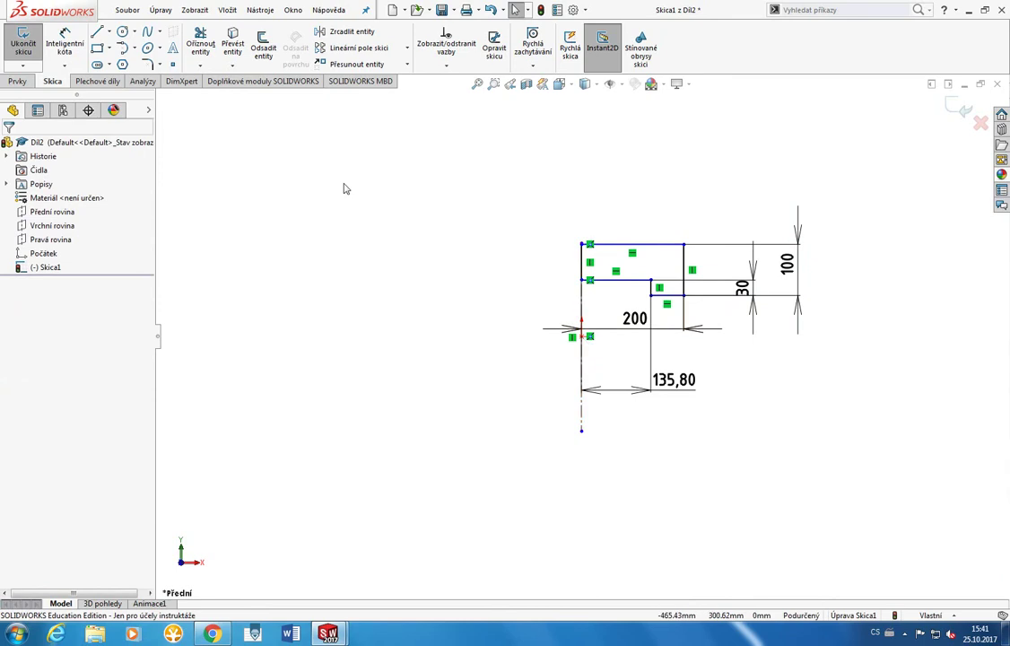
Step: Make the profile's lower corner coincident with the origin and move the 135.80 dimension lower
mouse_move(618, 247)
left_mouse_down()
mouse_move(620, 115)
mouse_move(654, 190)
mouse_move(640, 381)
mouse_move(659, 224)
left_mouse_up()
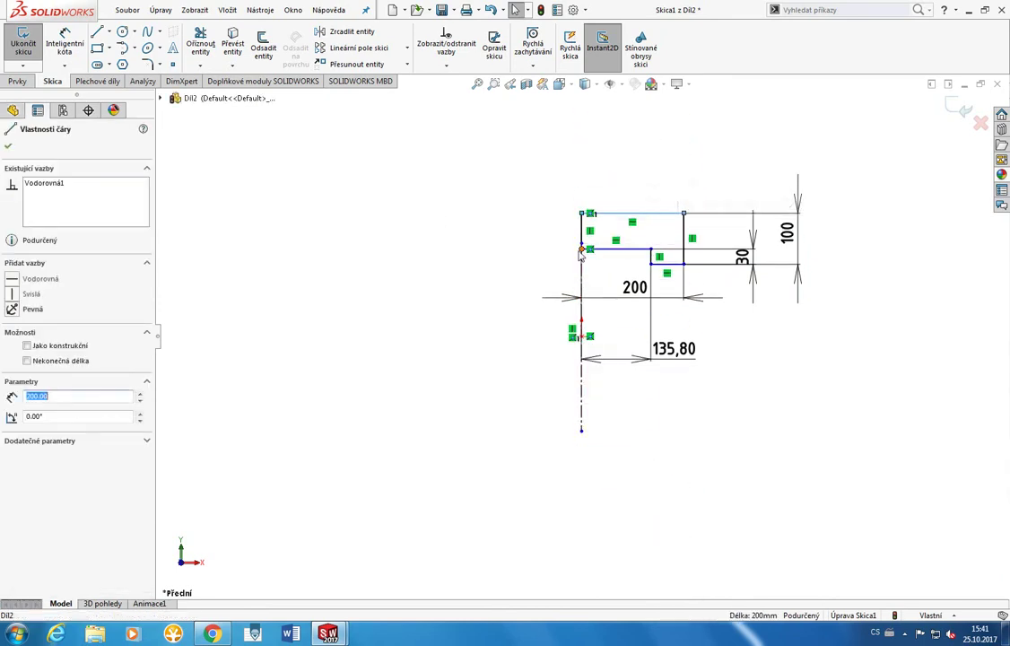
left_click_drag(583, 252, 562, 329)
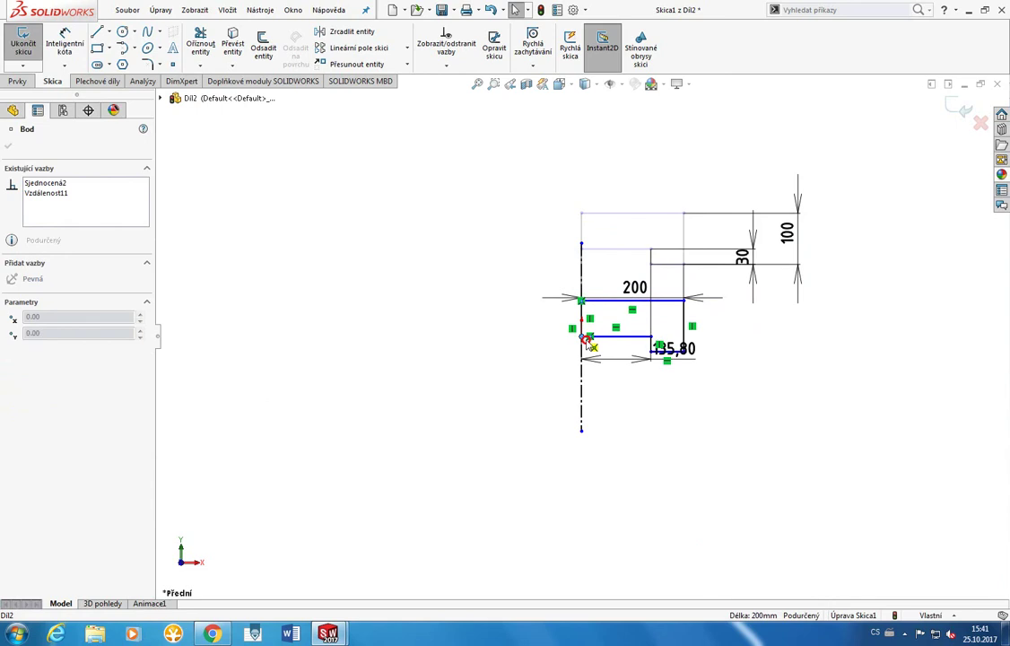
left_click(544, 346)
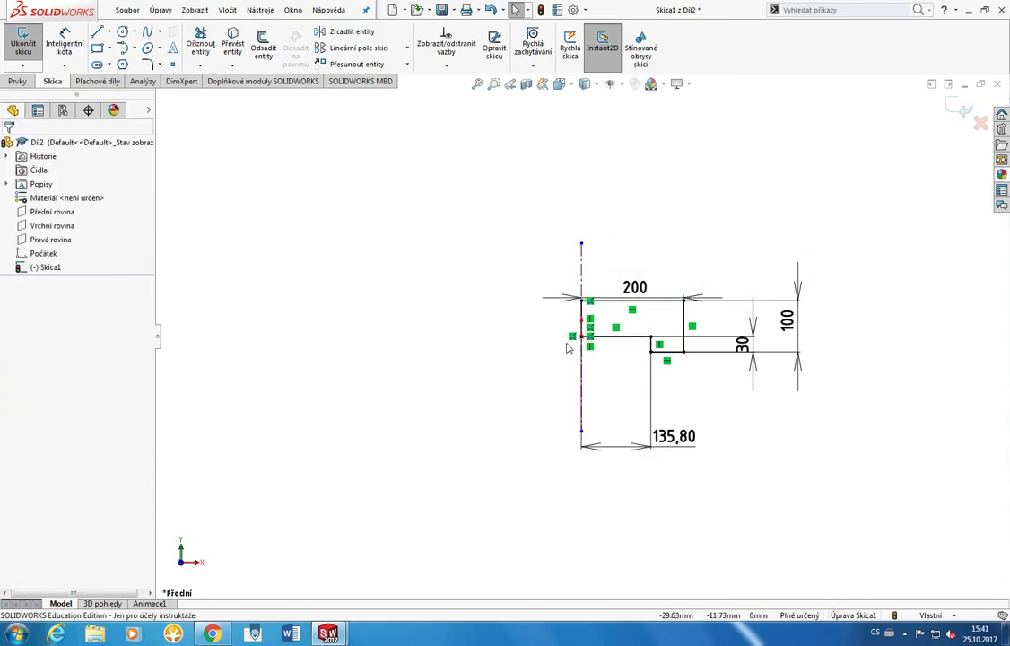
left_click_drag(580, 346, 565, 269)
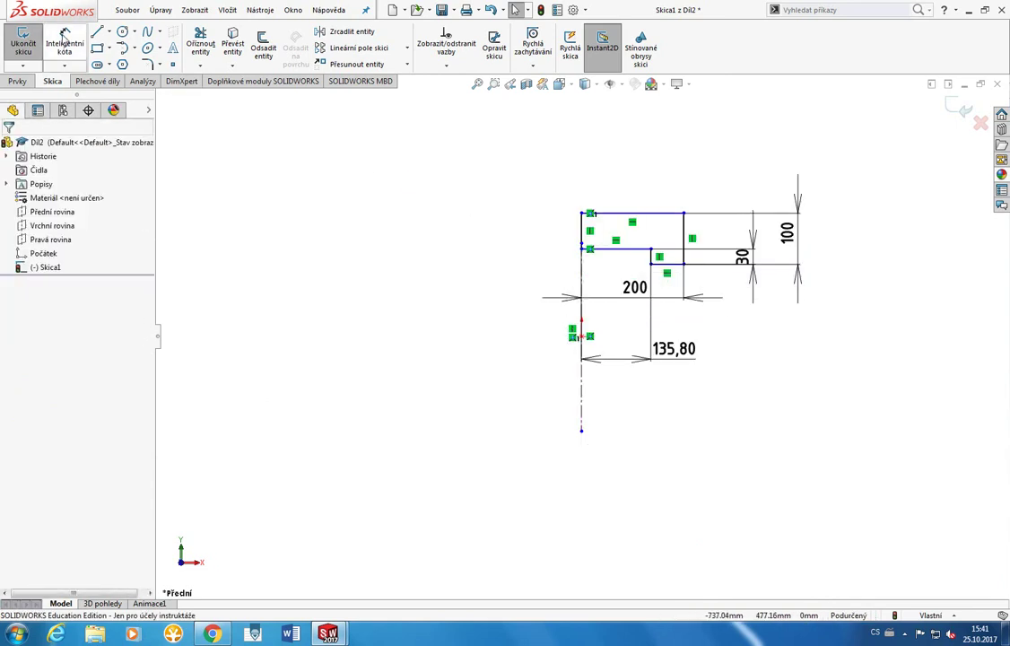
left_click(583, 259)
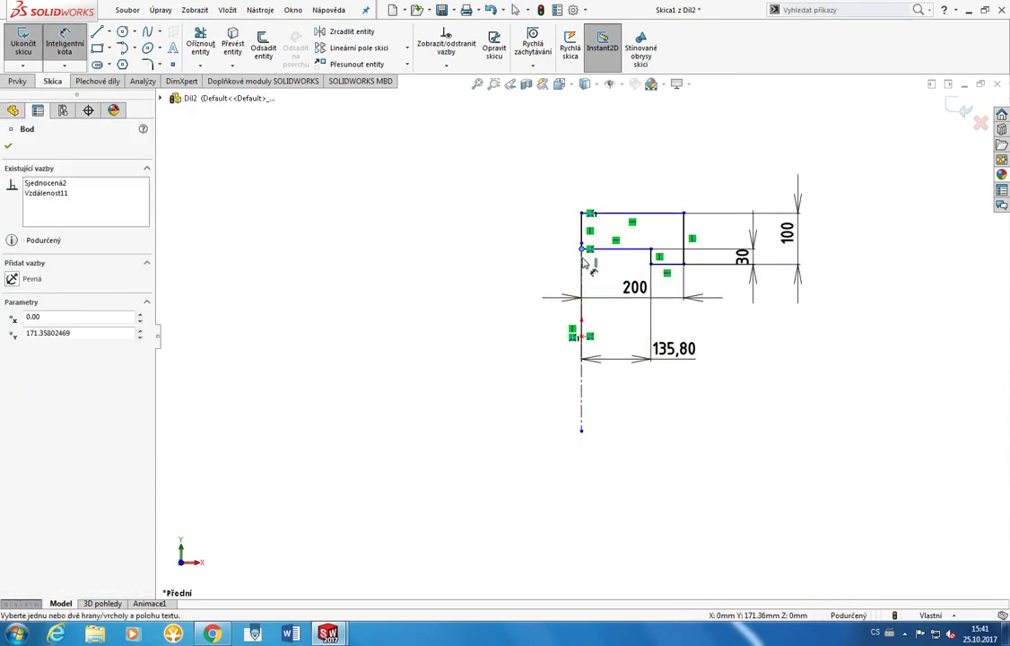
left_click(583, 341)
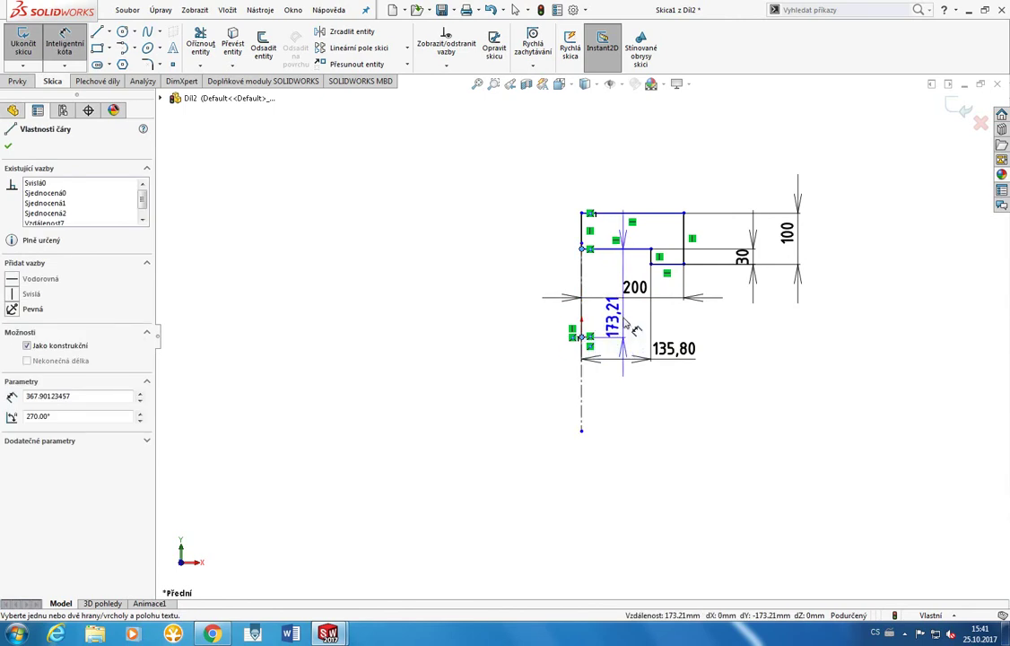
key("Escape")
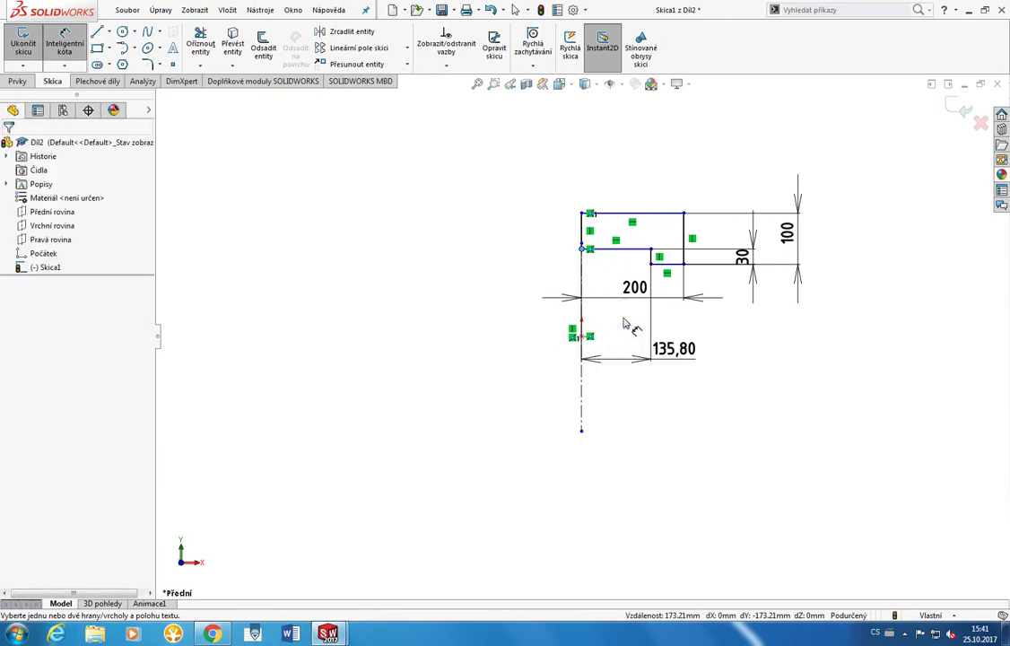
key("Escape")
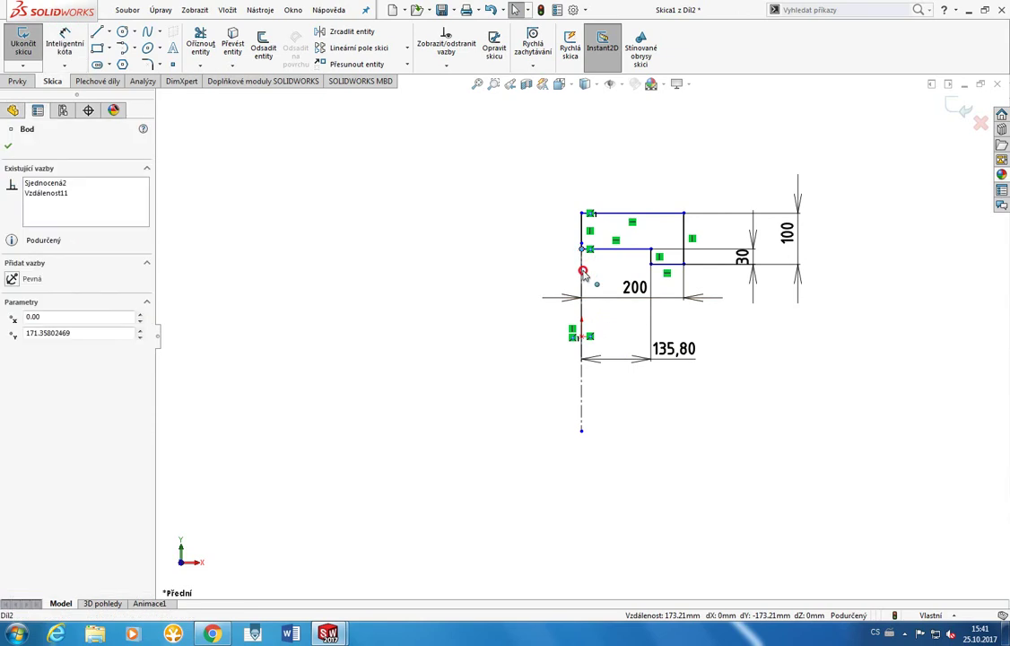
left_click_drag(581, 254, 583, 336)
left_click(511, 328)
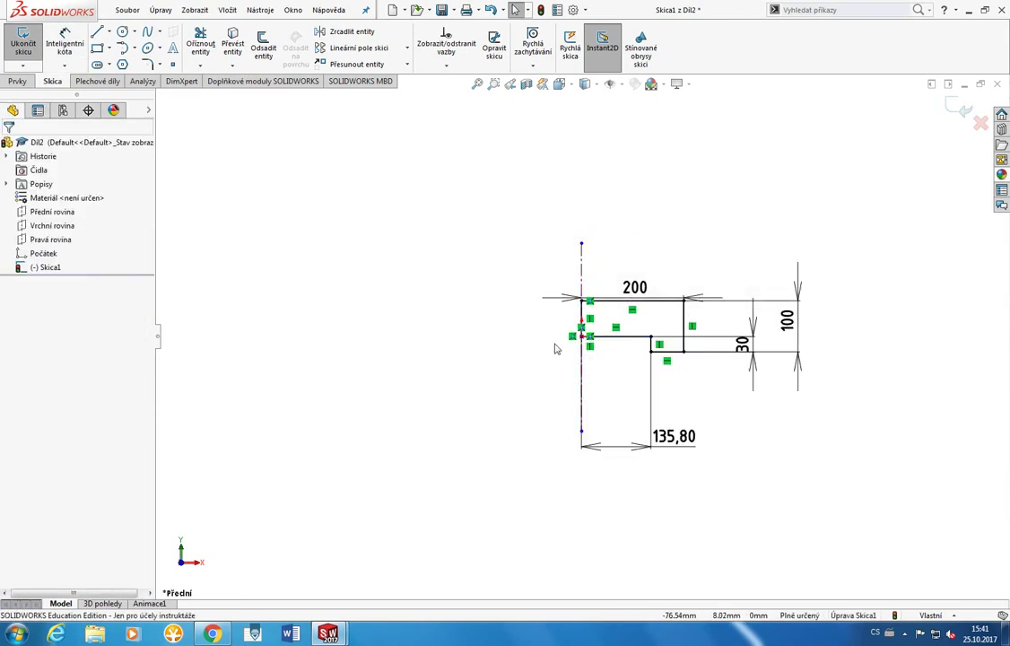
left_click_drag(676, 442, 756, 460)
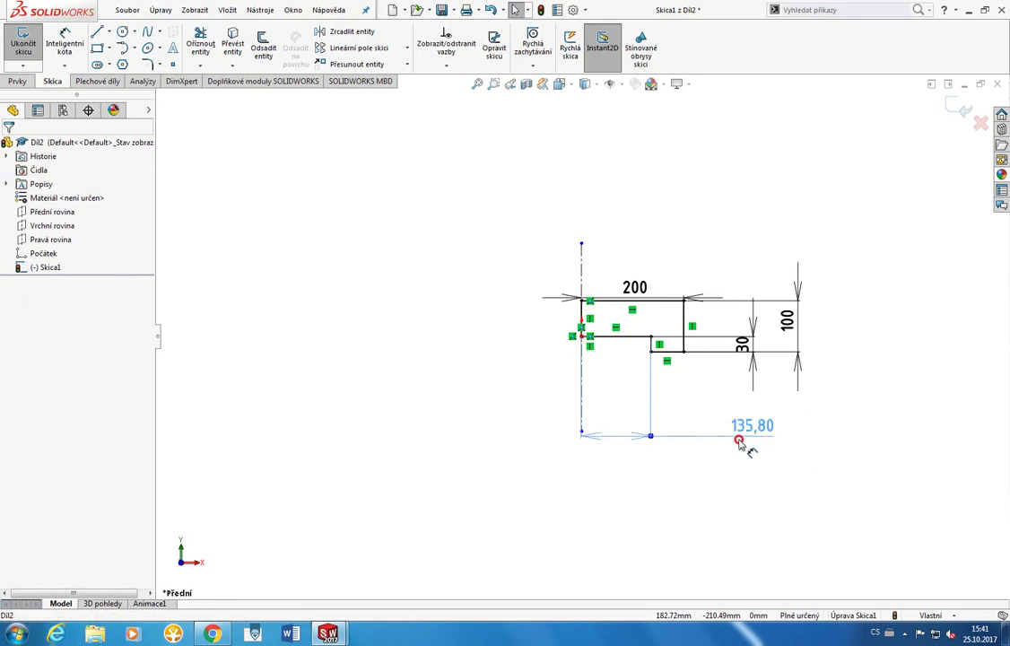
mouse_move(329, 633)
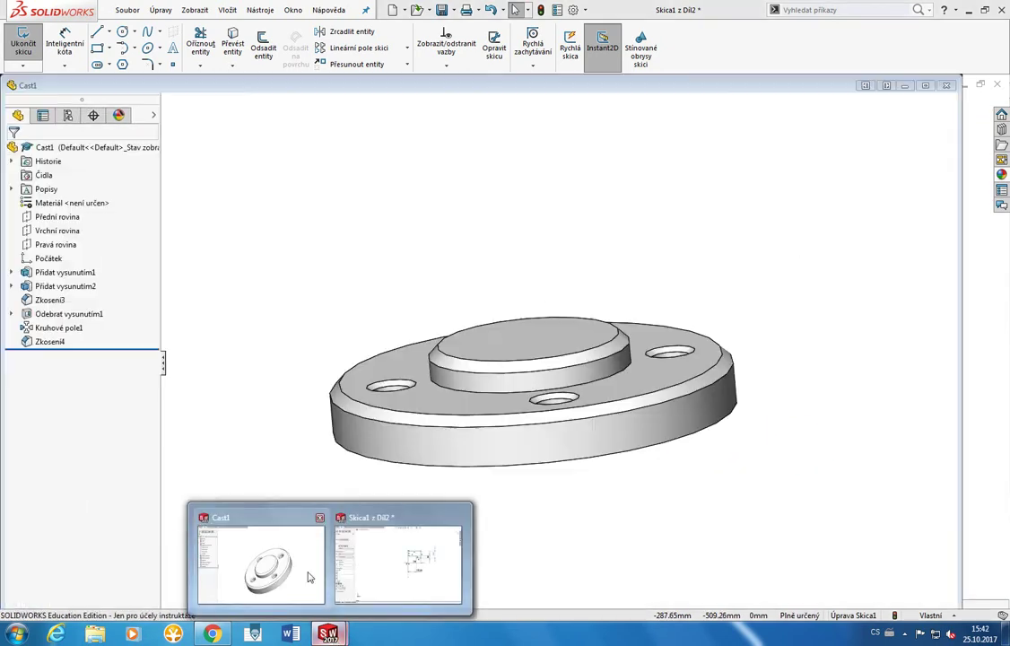
Step: Measure the Cast1 flange's raised boss edge, reading a 200 mm diameter
left_click(307, 574)
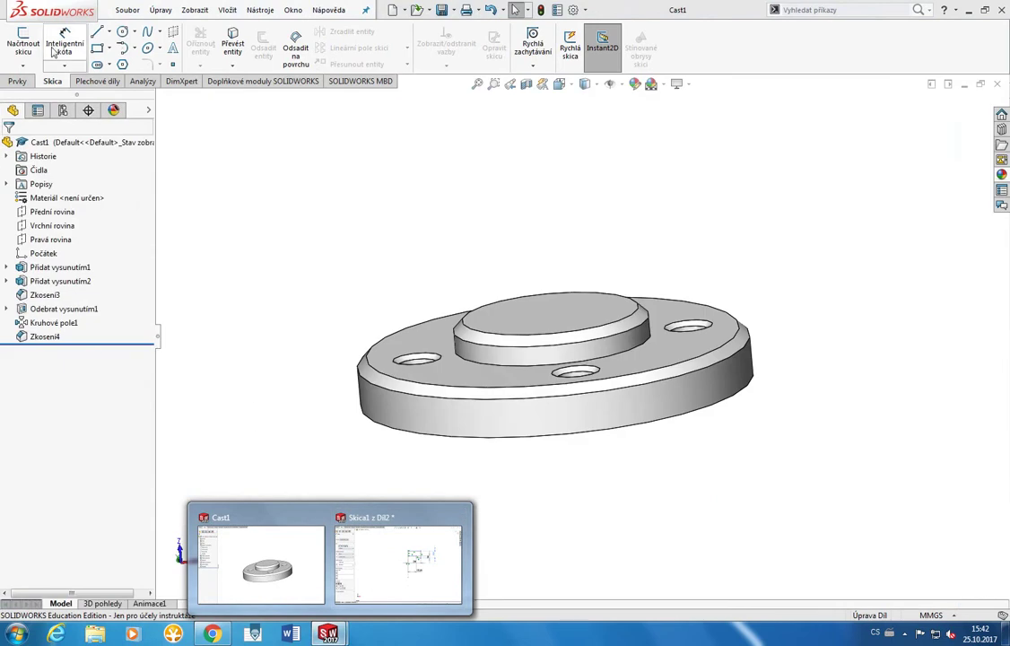
left_click(143, 82)
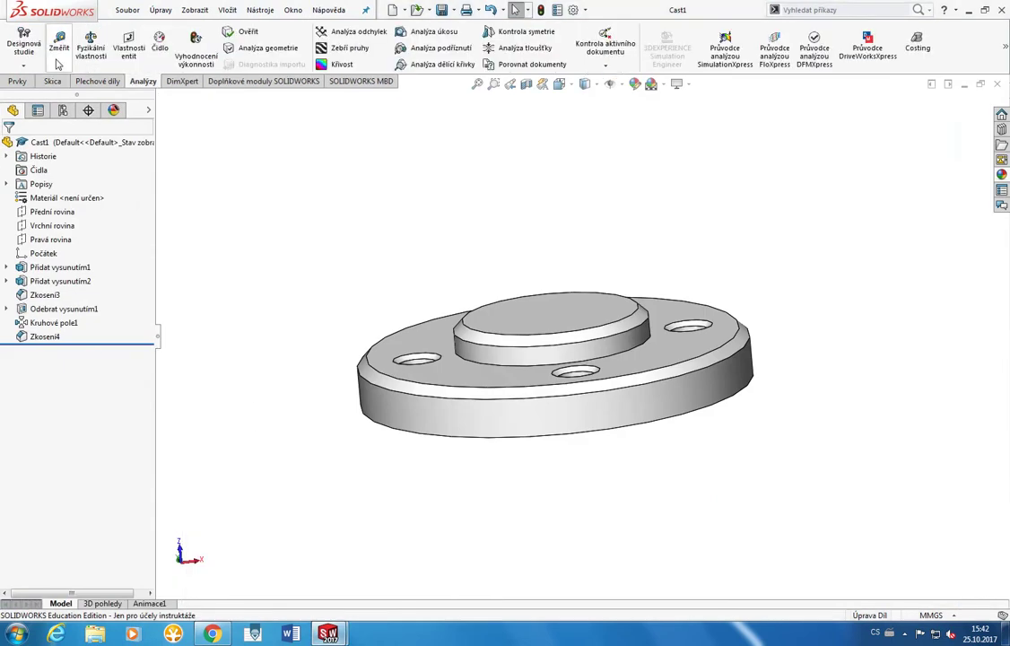
left_click(59, 40)
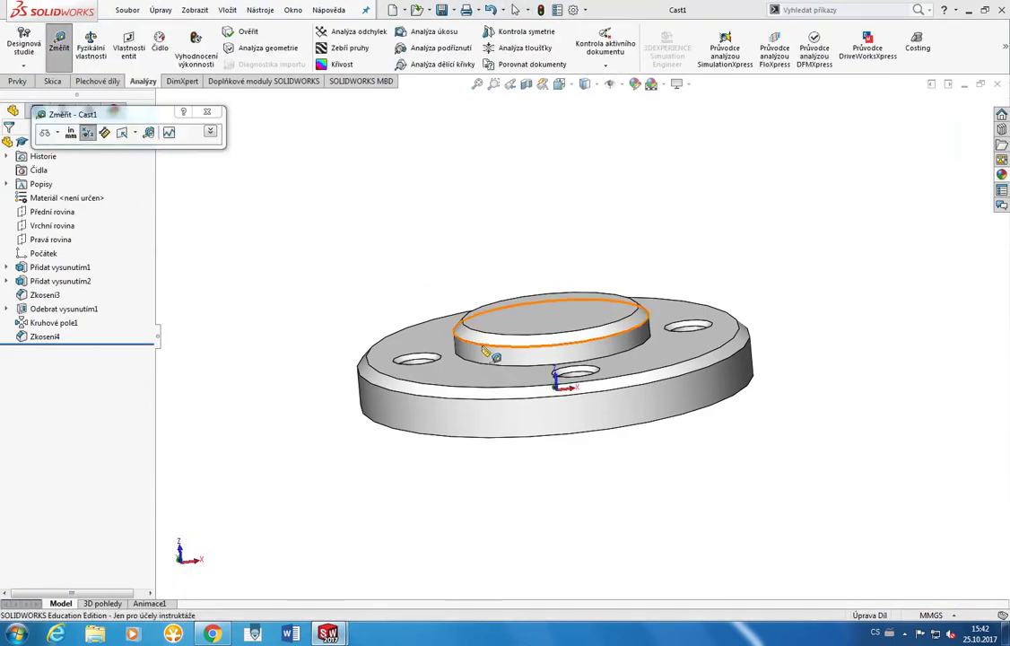
left_click(481, 344)
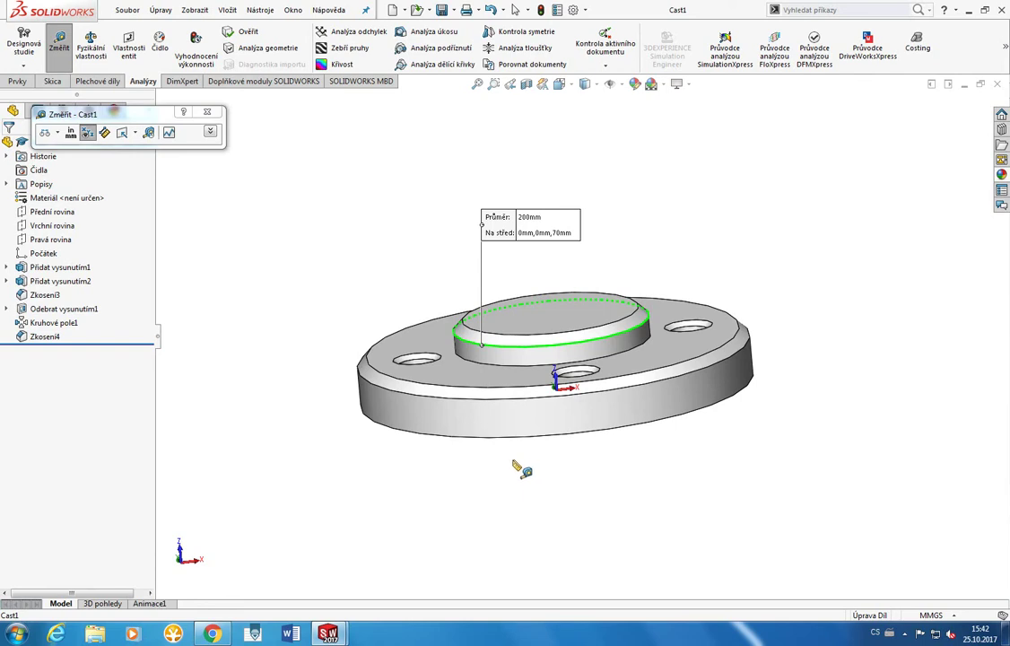
left_click(513, 462)
mouse_move(329, 634)
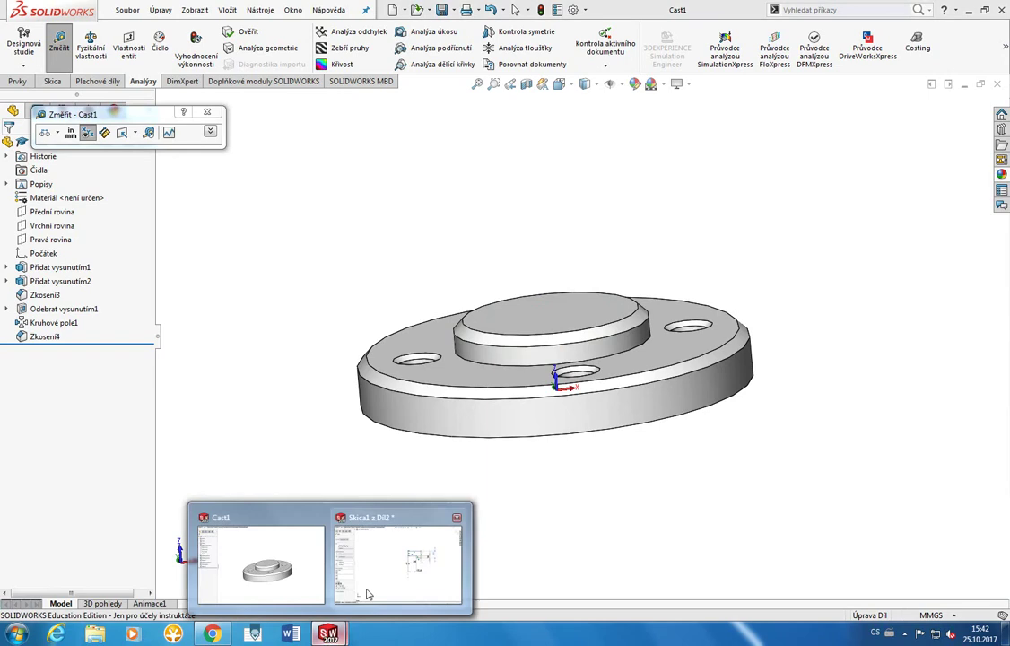
Step: Back in the Dil2 sketch, delete the 135,80 dimension
left_click(368, 594)
left_click(756, 452)
type("200")
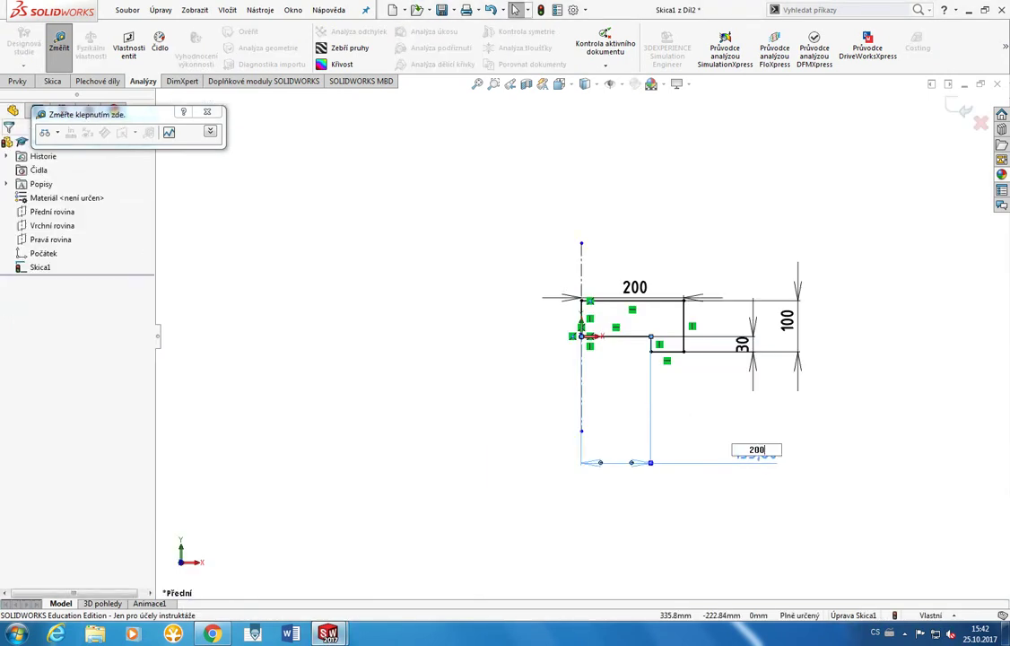
key("Return")
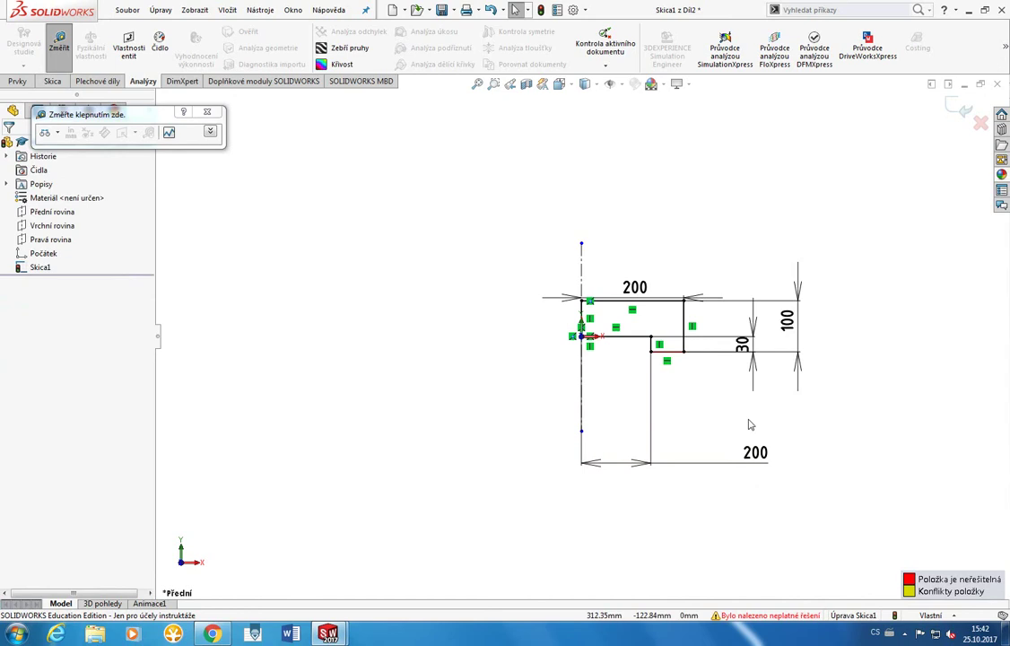
key("ctrl+z")
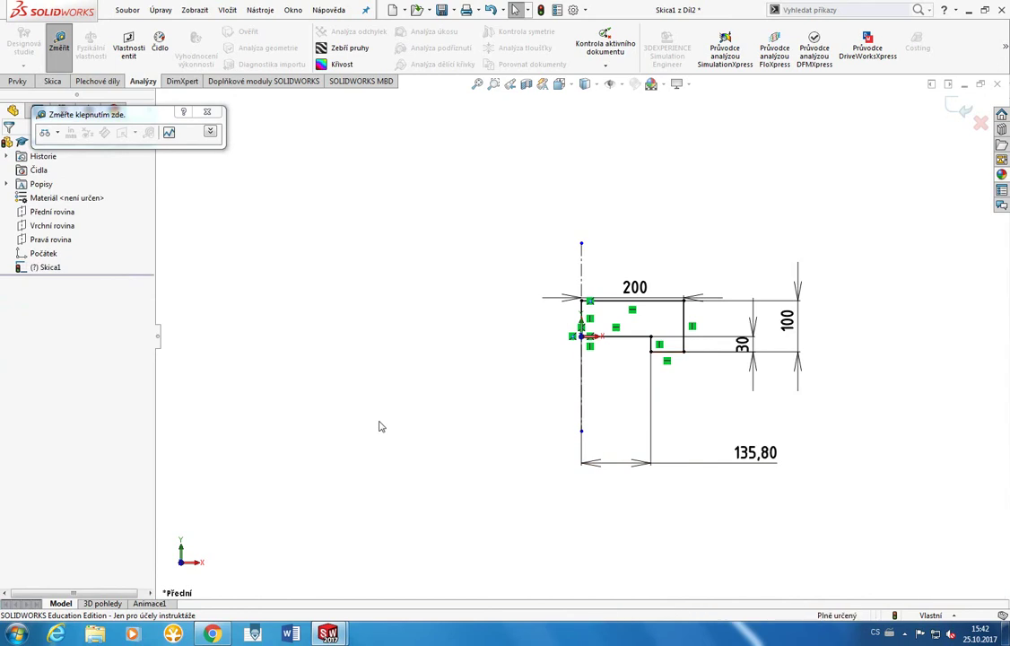
double_click(756, 455)
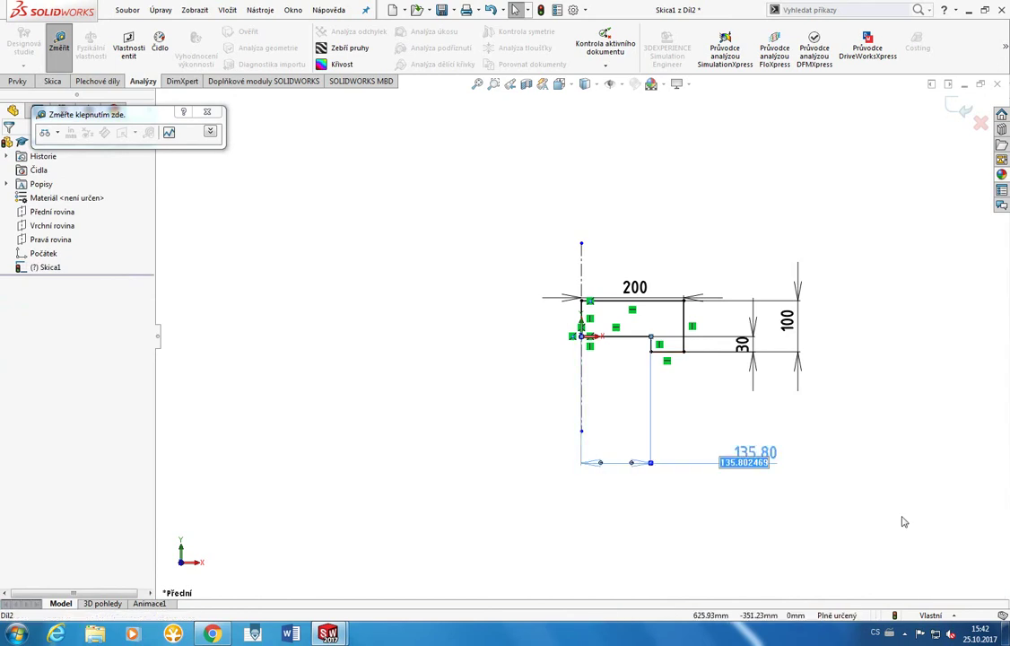
key("Return")
left_click_drag(756, 456, 667, 532)
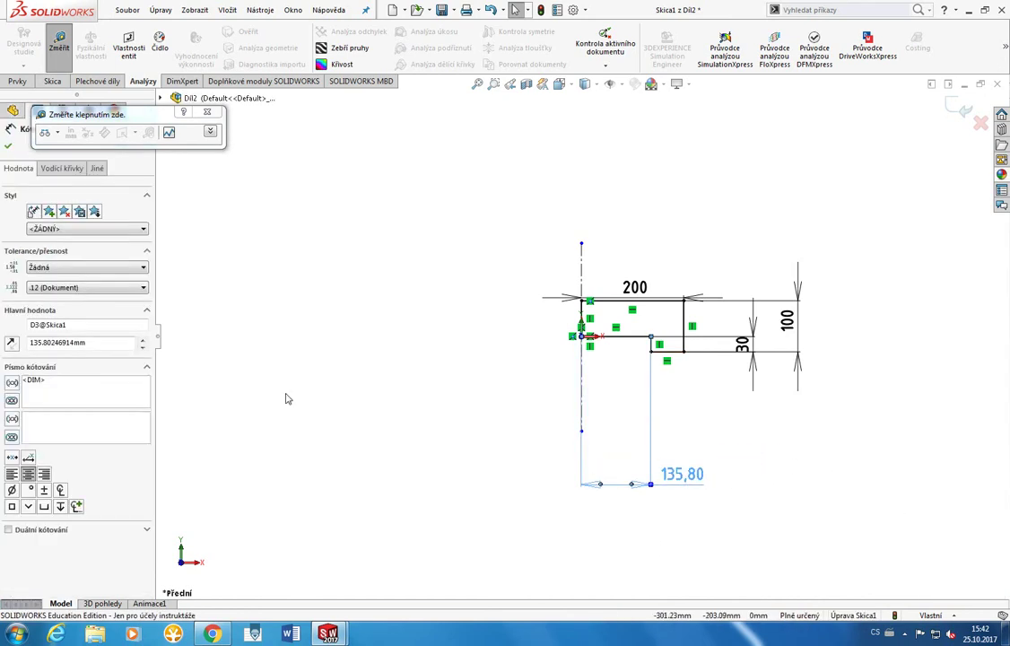
key("Delete")
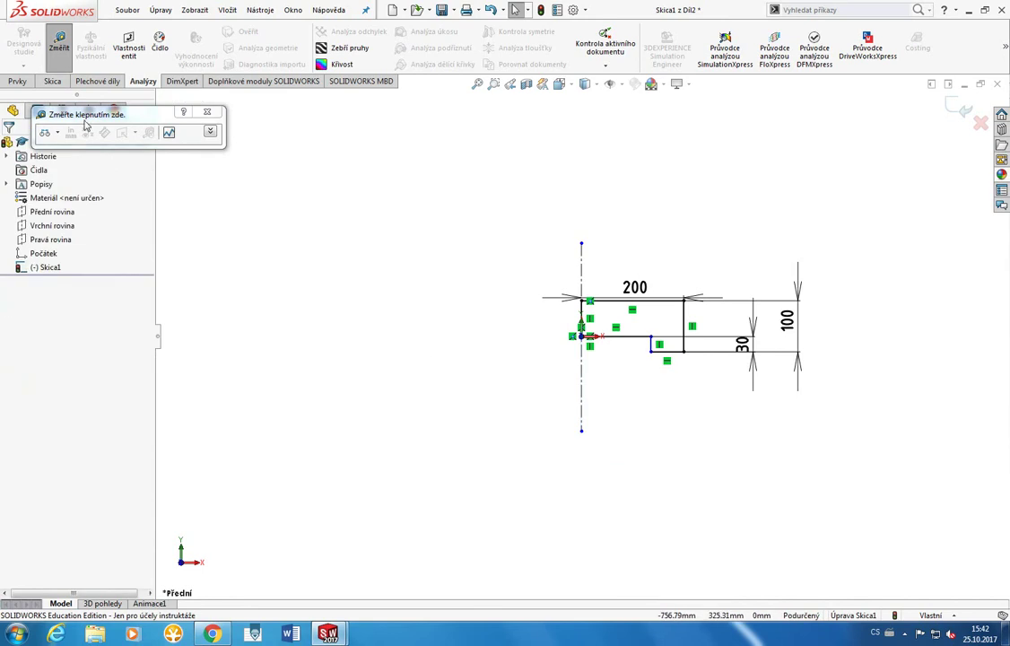
Step: Add a 200 mm dimension to a sketch line
left_click(17, 81)
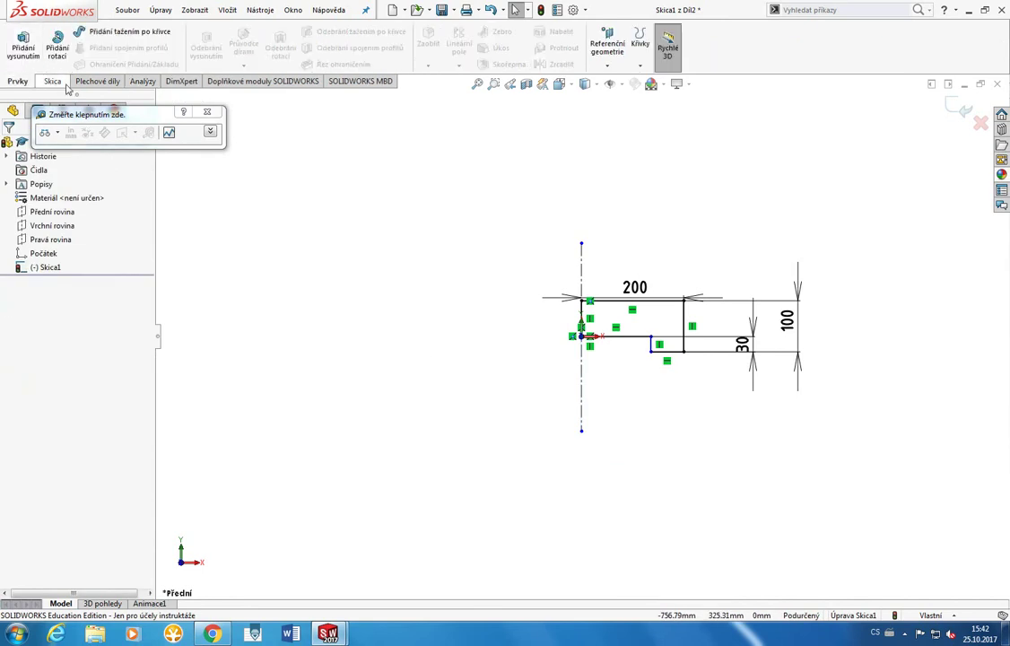
left_click(206, 112)
left_click(52, 80)
left_click(65, 43)
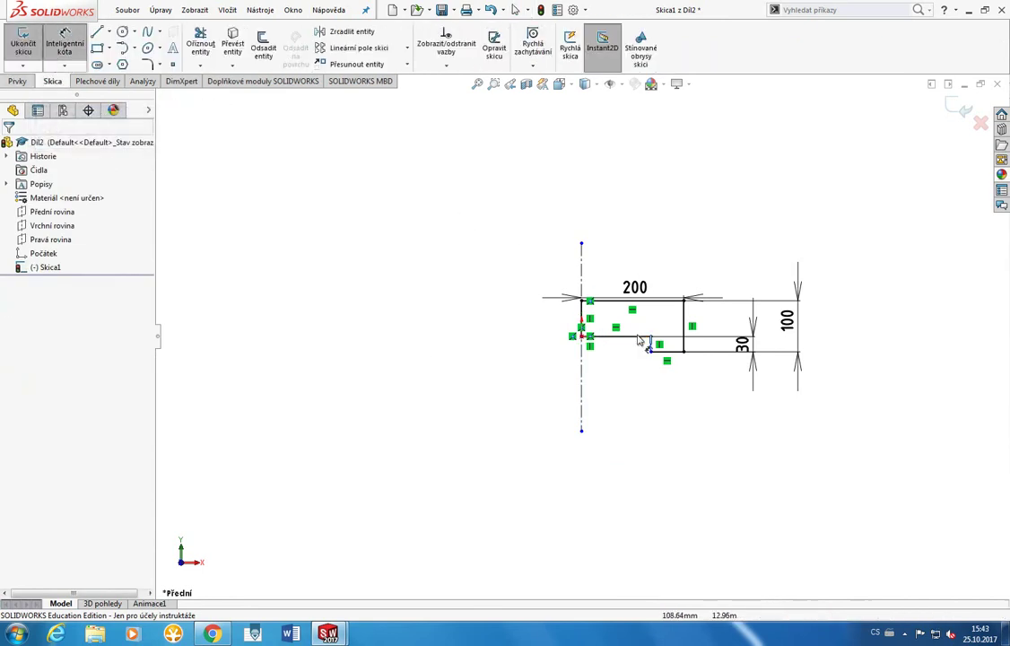
left_click(653, 339)
left_click(642, 422)
type("200")
key("Return")
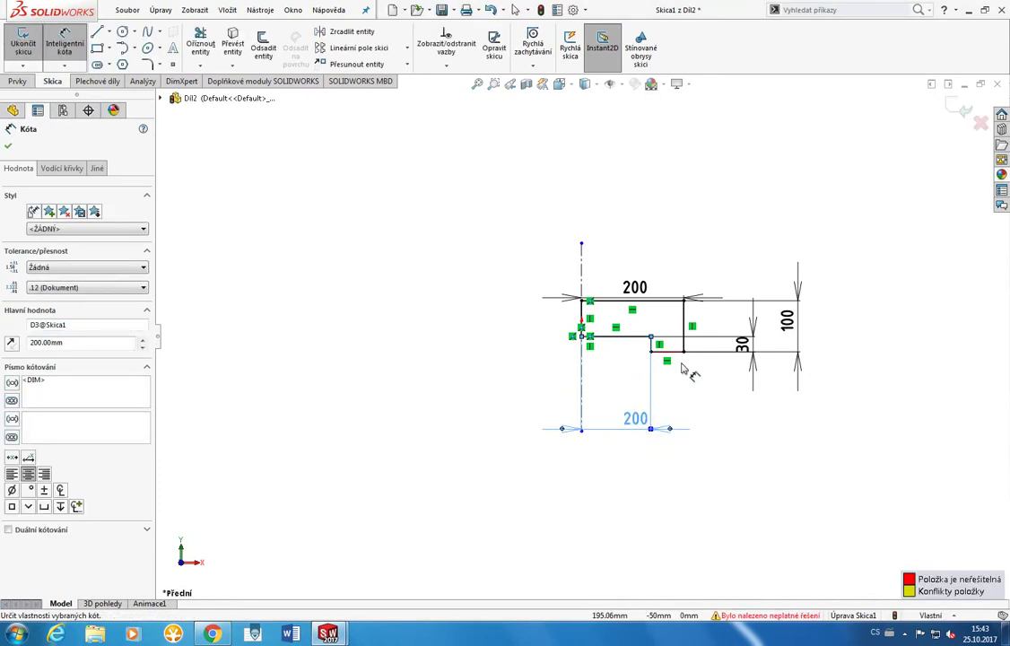
key("Escape")
Step: Test the inner step's freedom, then delete the bottom 200 dimension
left_click_drag(675, 354, 687, 372)
left_click(677, 351)
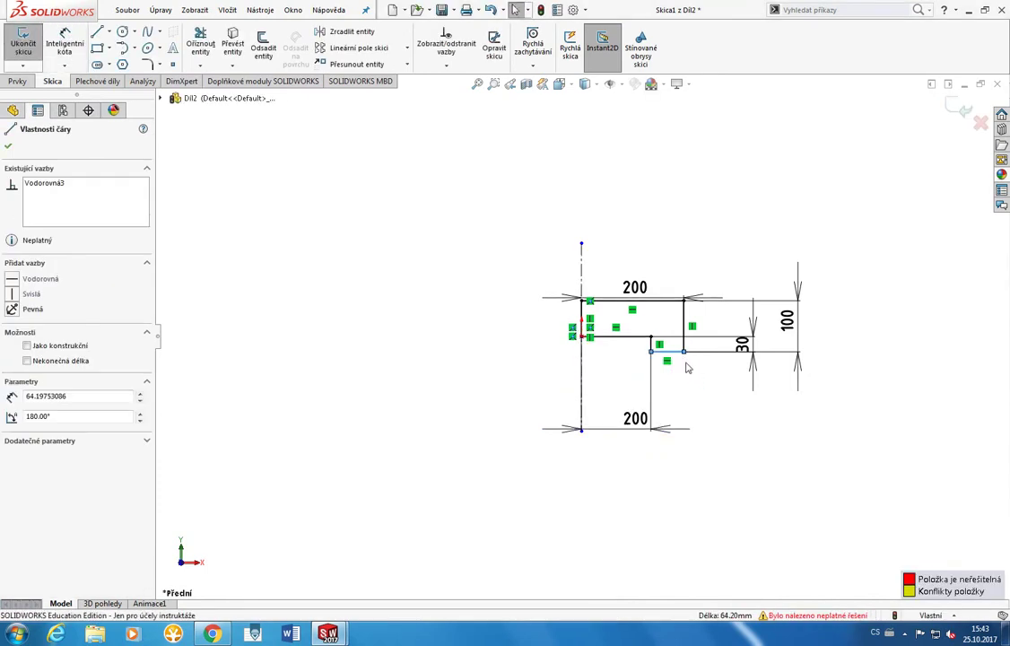
left_click_drag(666, 350, 687, 349)
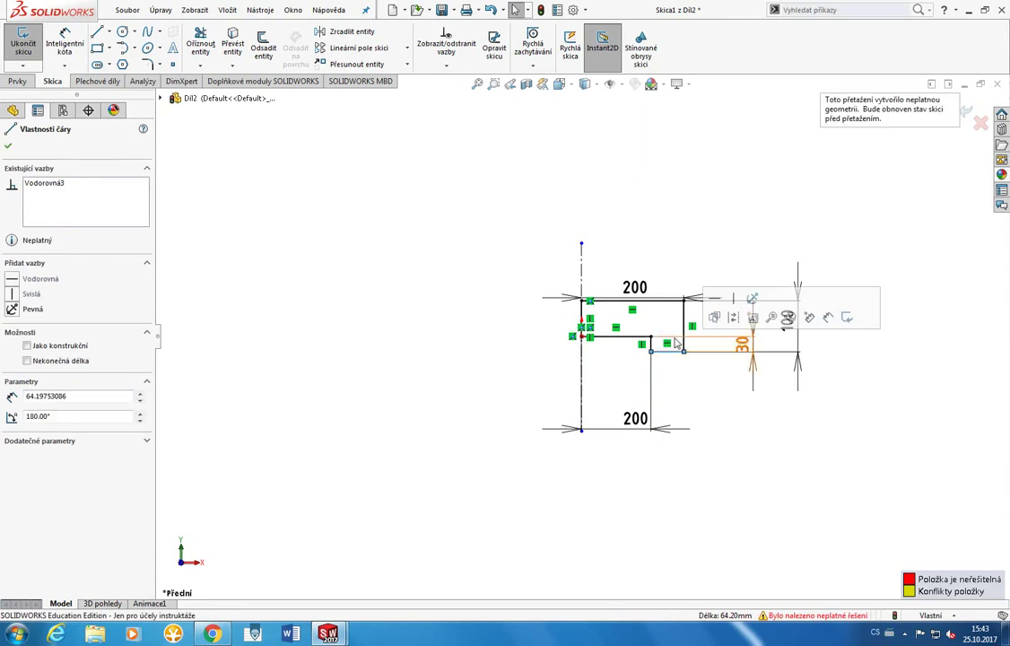
left_click(716, 401)
left_click(641, 303)
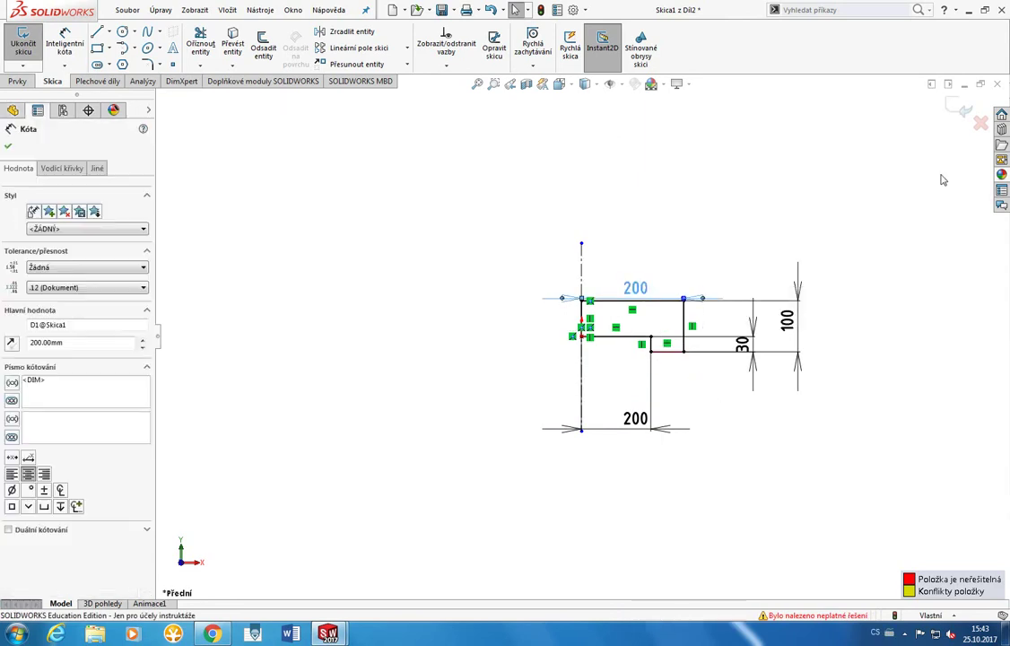
double_click(648, 434)
key("Escape")
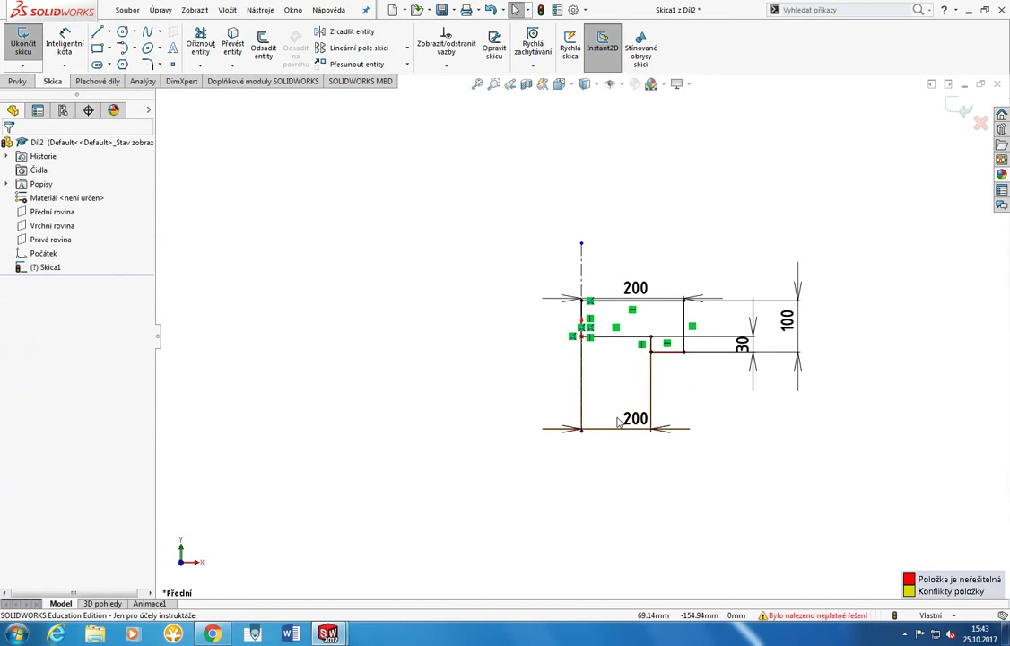
left_click(609, 445)
key("Delete")
Step: Dimension the inner line 100 mm from the centre axis and start revolving the profile
left_click(78, 53)
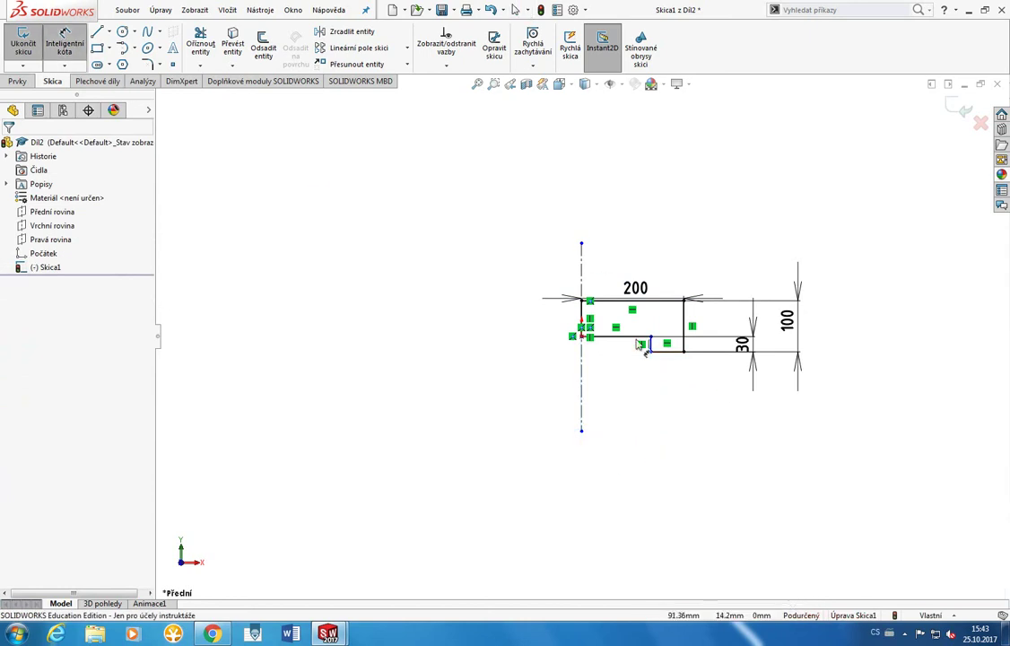
left_click(582, 377)
left_click(623, 406)
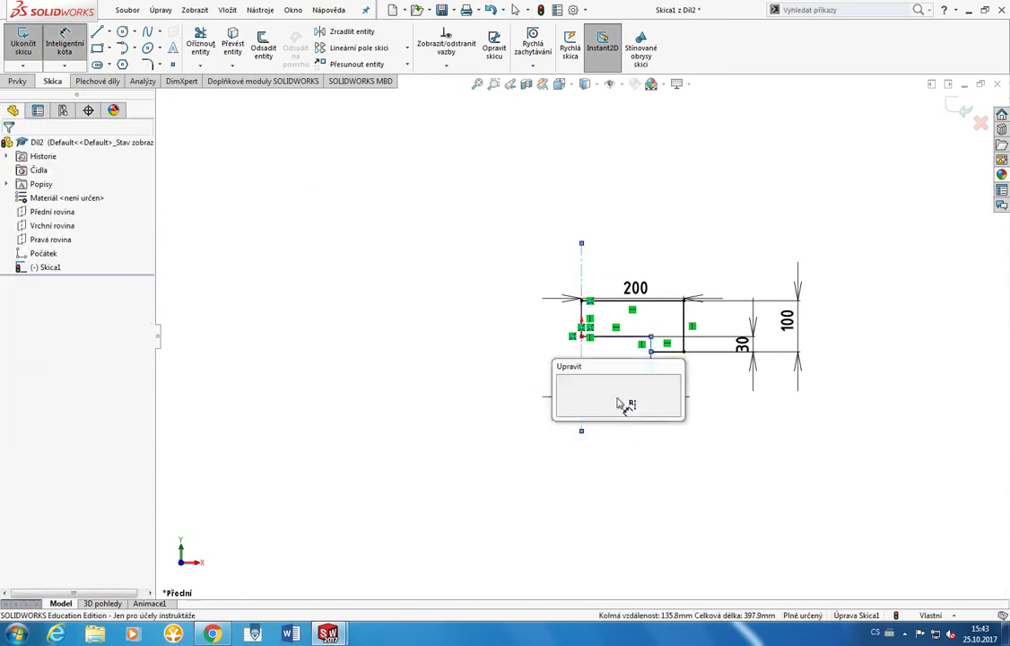
type("100")
key("Return")
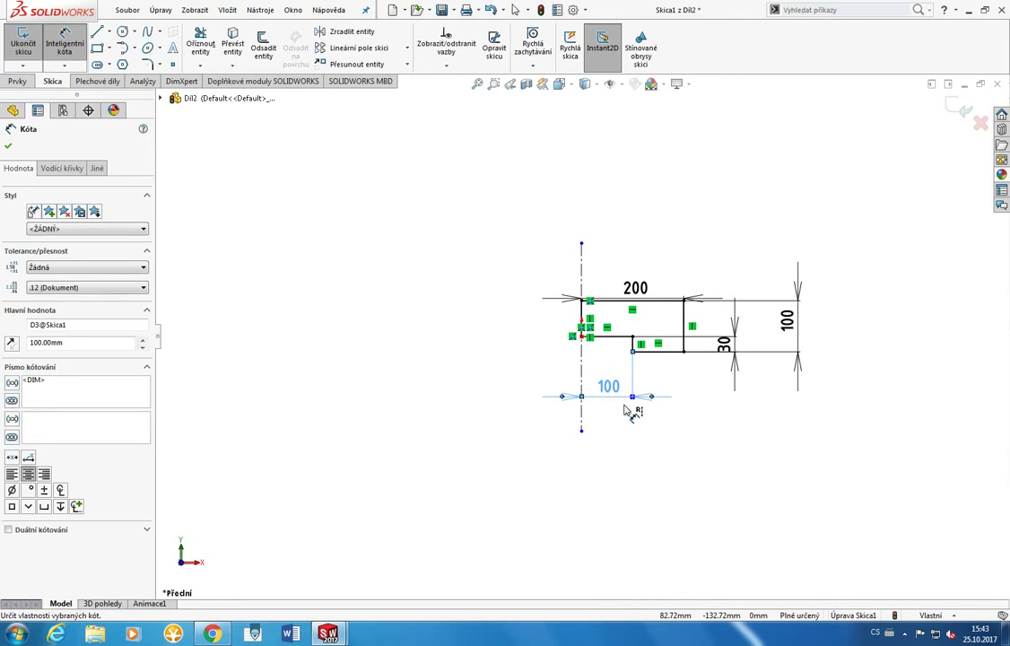
key("Escape")
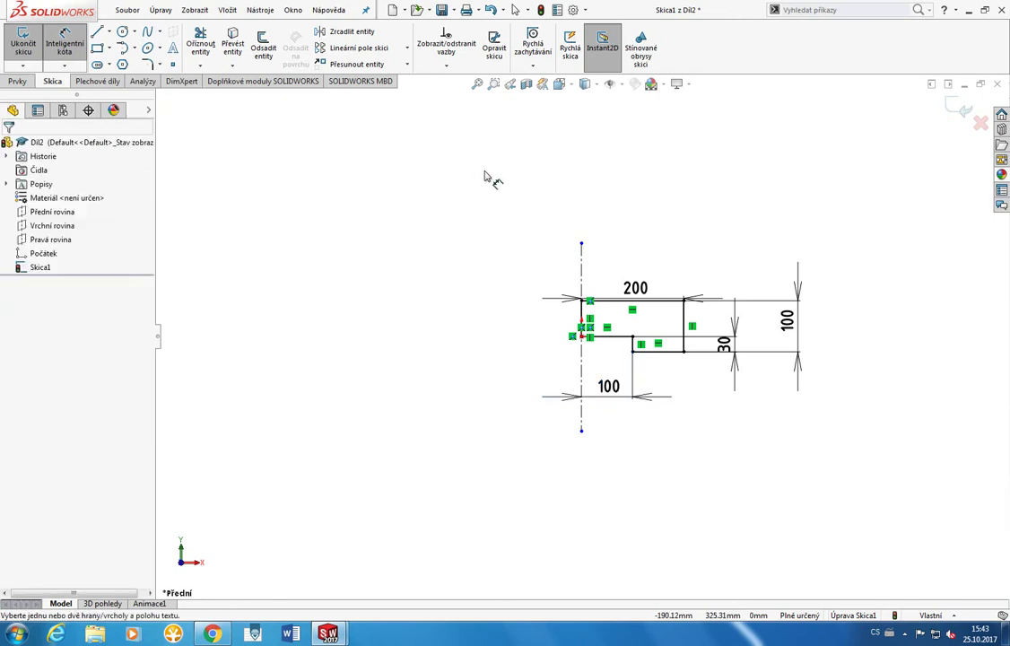
left_click(17, 80)
left_click(56, 44)
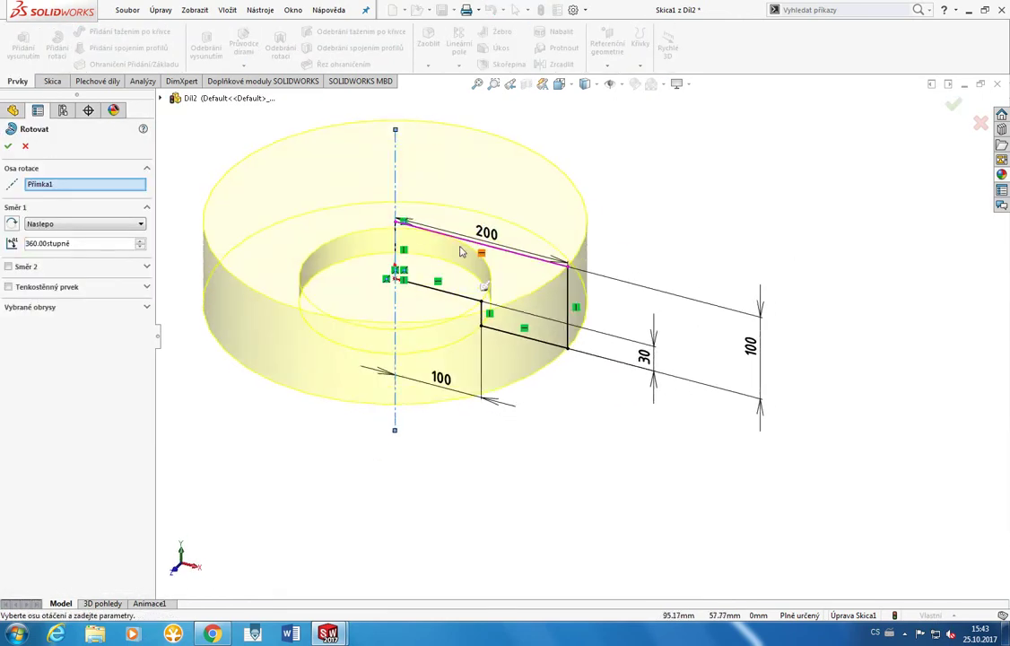
Step: Cancel the Rotovat preview, keeping the sketch with its 200, 30, 100 and 100 mm dimensions
left_click(25, 145)
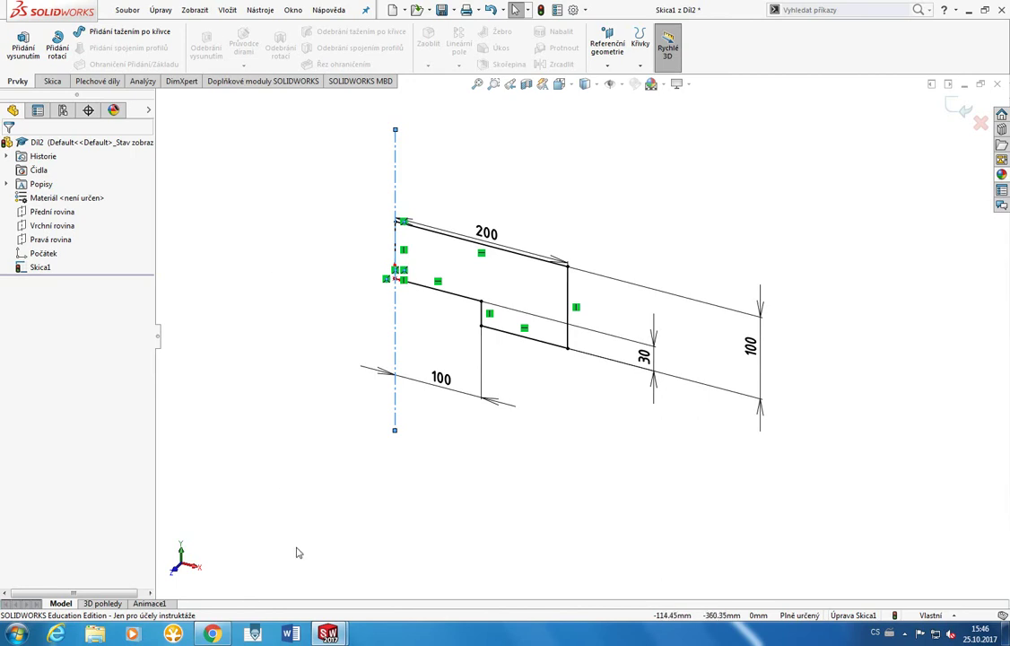
Step: In front view, move the 200 dimension above the profile and the 100 dimension closer
left_click(213, 634)
left_click(215, 636)
middle_click_drag(753, 478, 778, 432)
key("space")
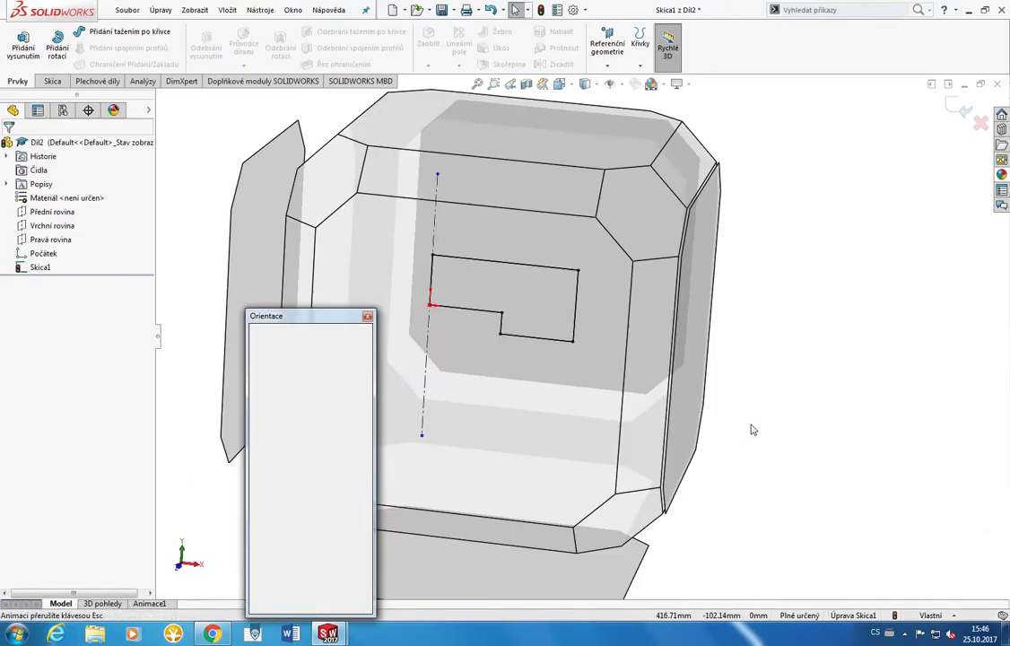
key("Escape")
key("ctrl+1")
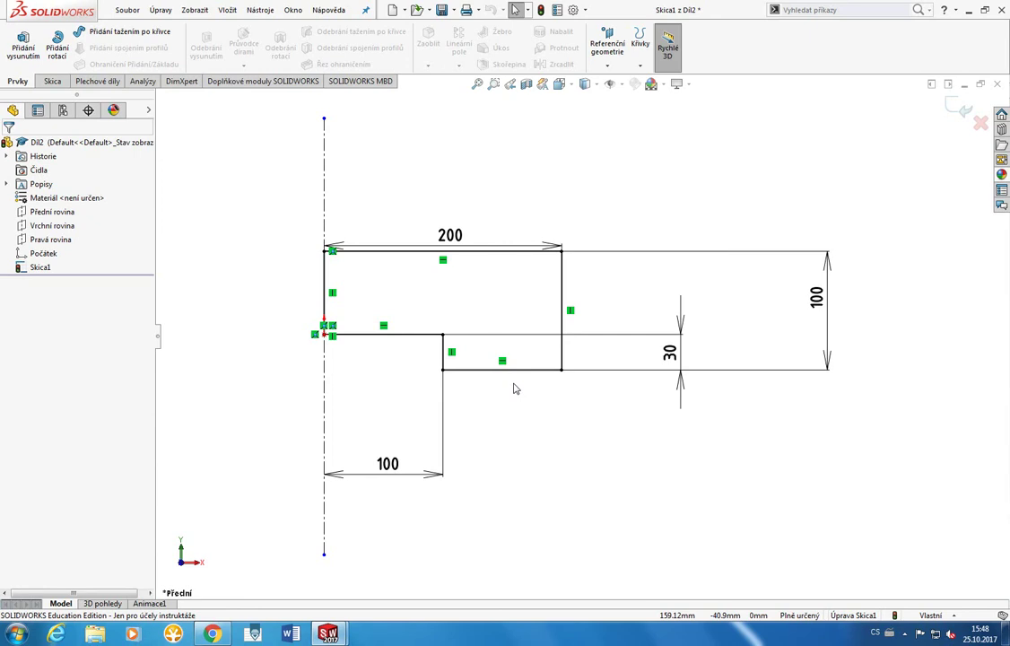
left_click_drag(451, 235, 462, 166)
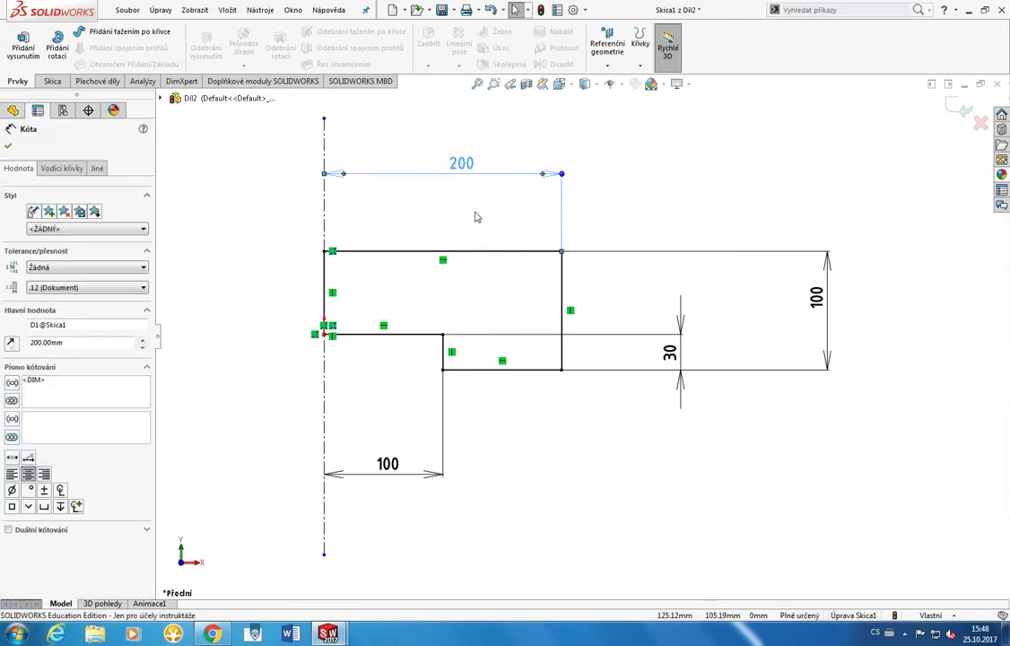
left_click(783, 234)
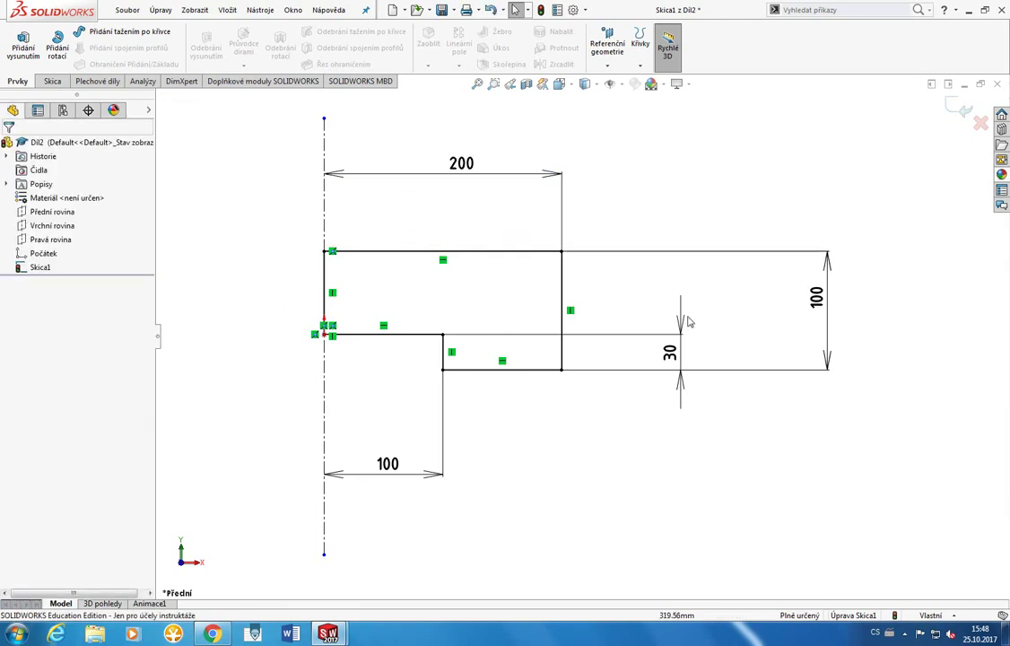
mouse_move(428, 472)
left_mouse_down()
mouse_move(429, 429)
mouse_move(408, 417)
left_mouse_up()
left_click(417, 463)
mouse_move(328, 634)
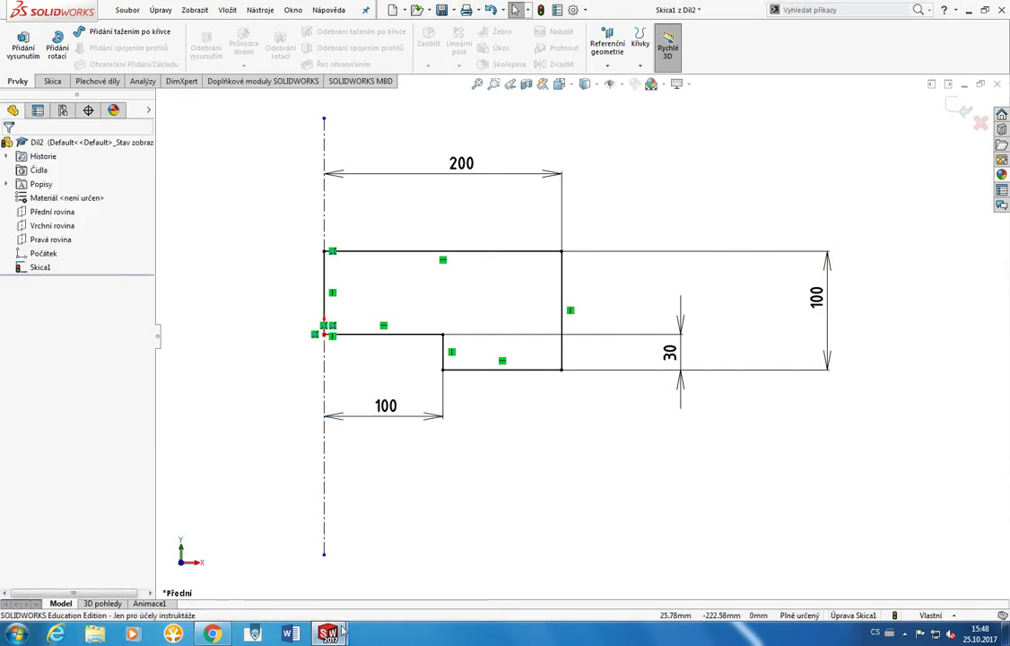
Step: Re-measure Cast1's boss edge, confirming 200 mm diameter, then return to the Díl2 sketch
left_click(286, 579)
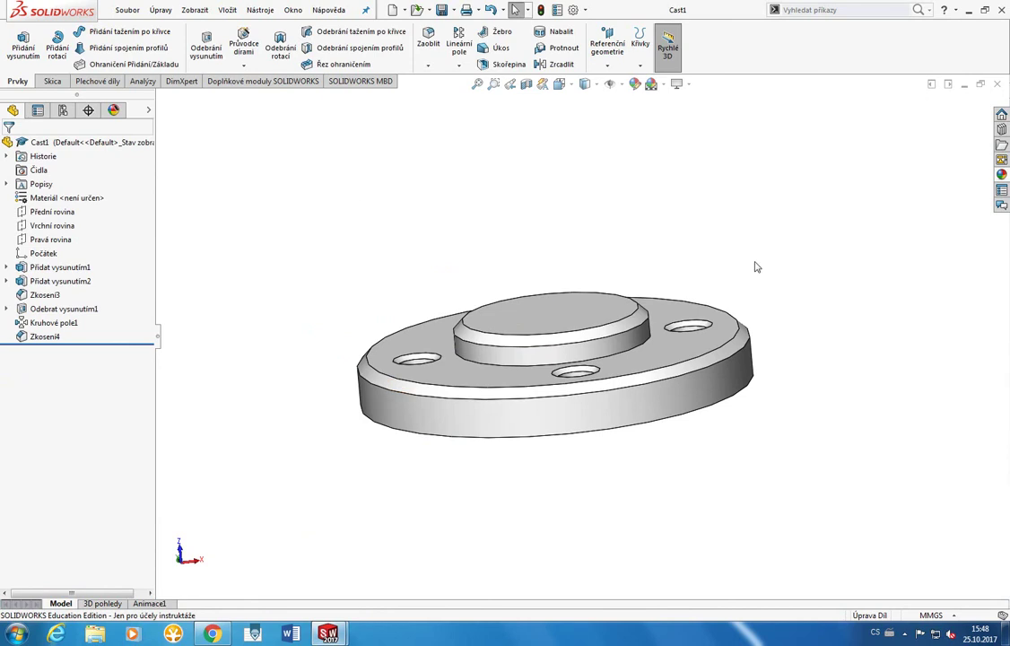
left_click(139, 81)
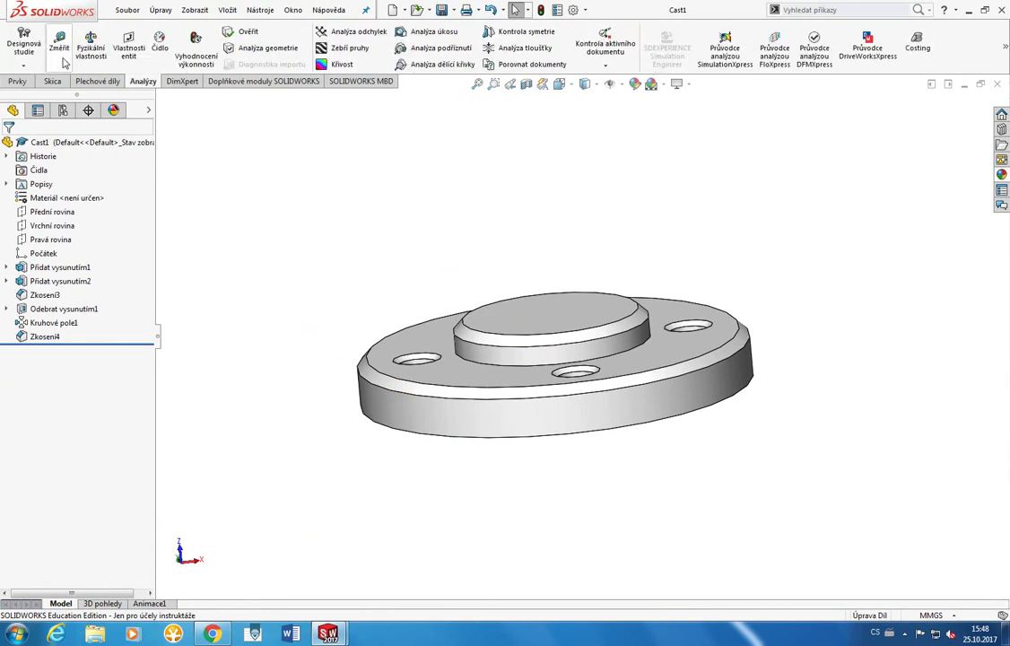
left_click(59, 40)
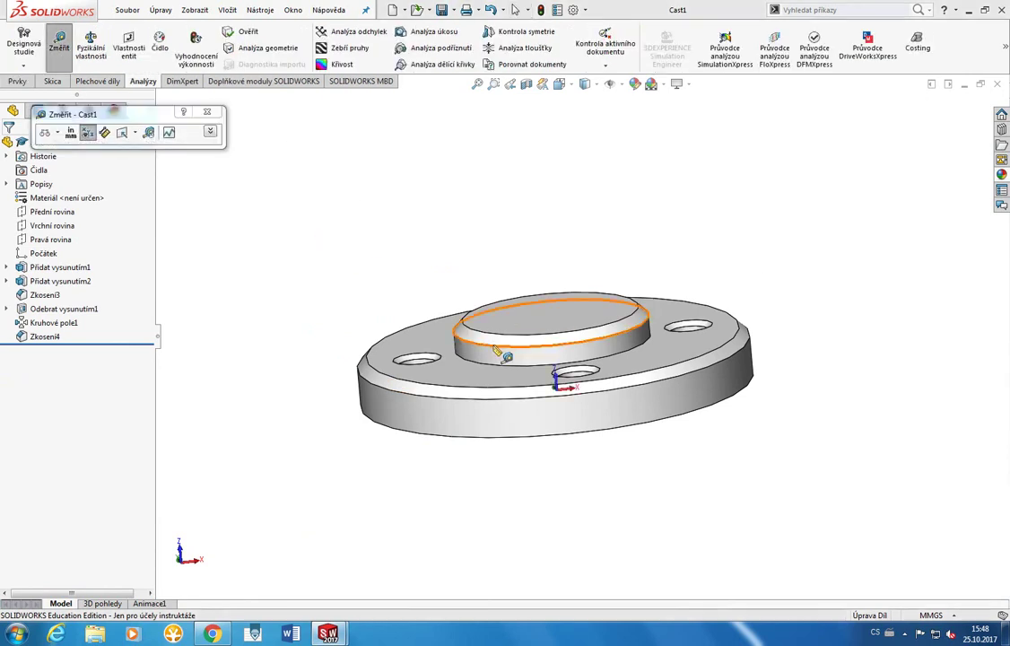
left_click(493, 345)
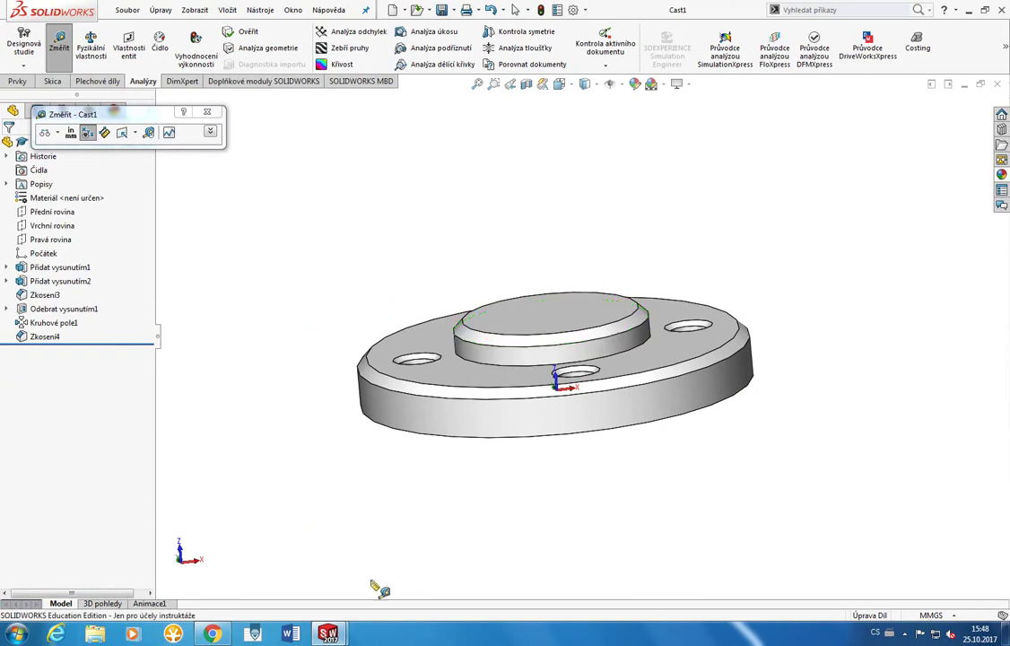
left_click(395, 574)
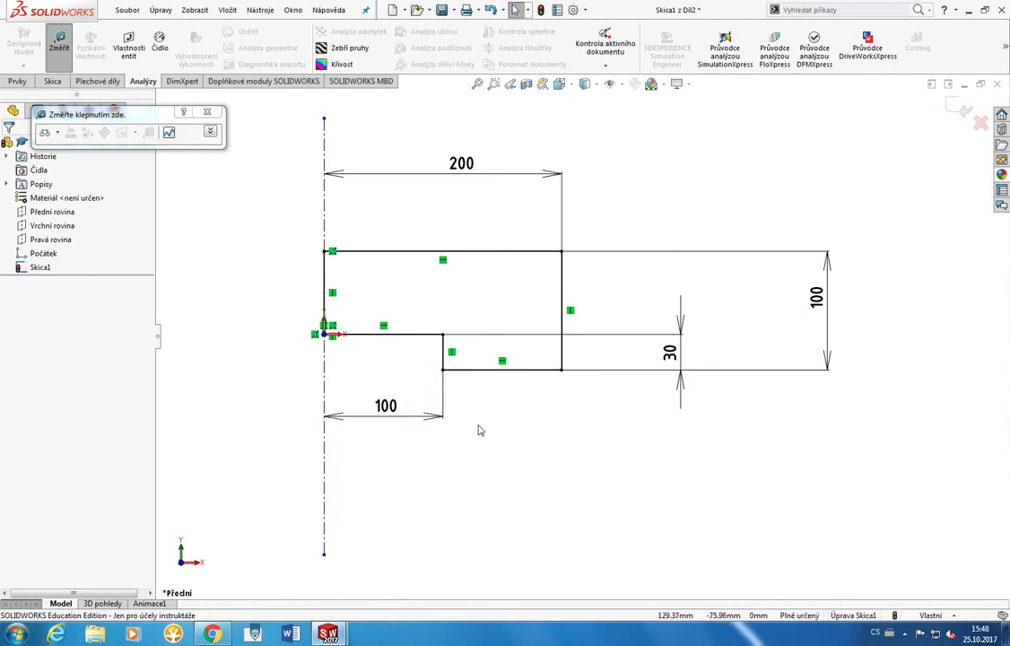
Step: Revolve the sketch 360° about centreline Přímka1 to create the solid ring Rotovat1
left_click(207, 111)
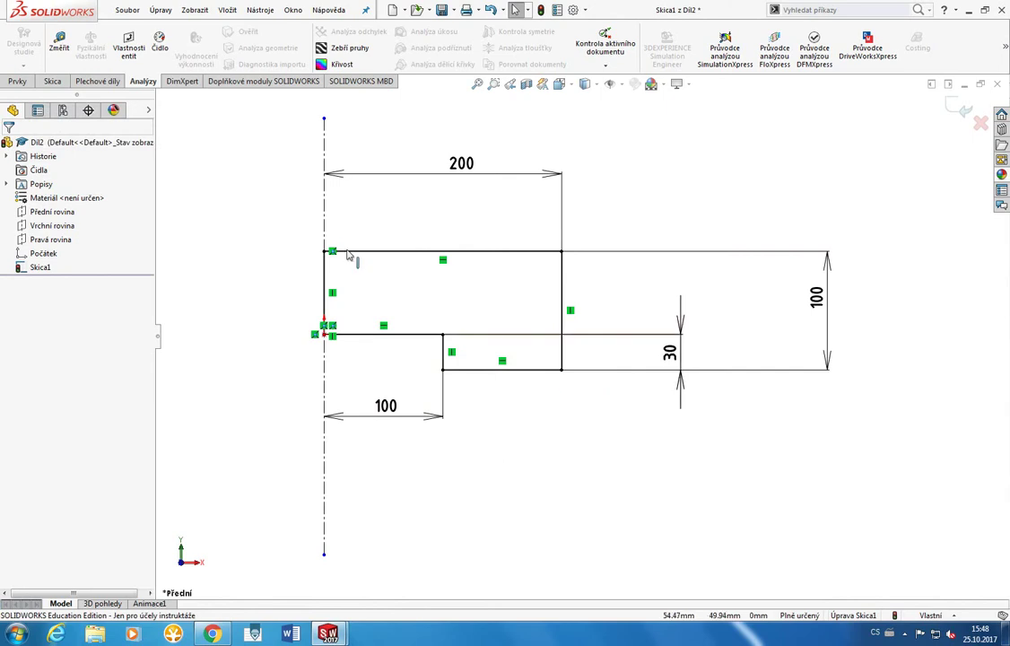
left_click(18, 82)
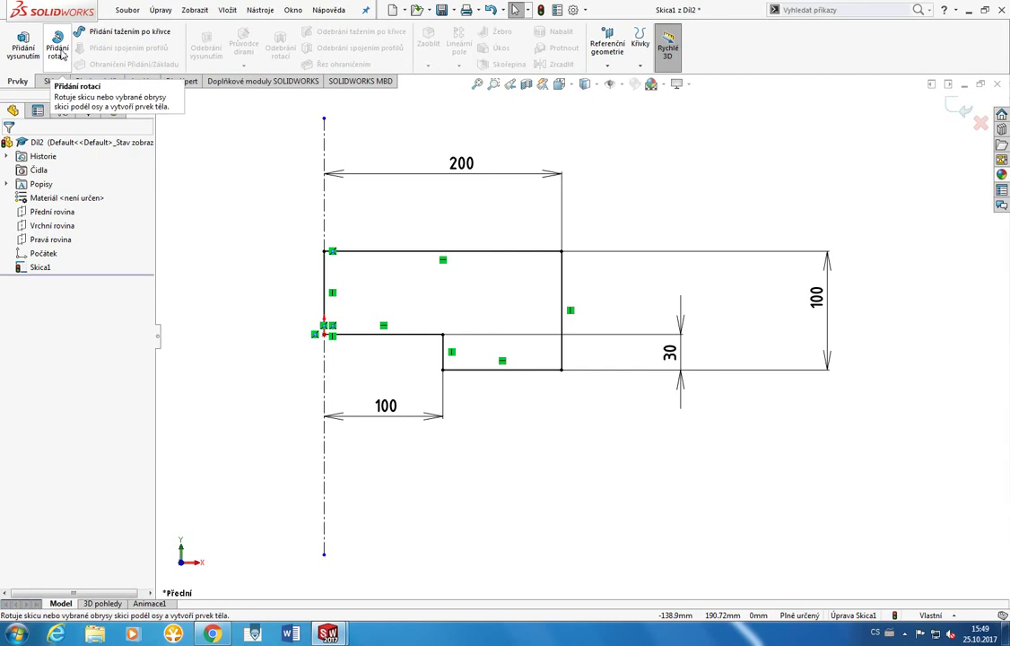
left_click(58, 50)
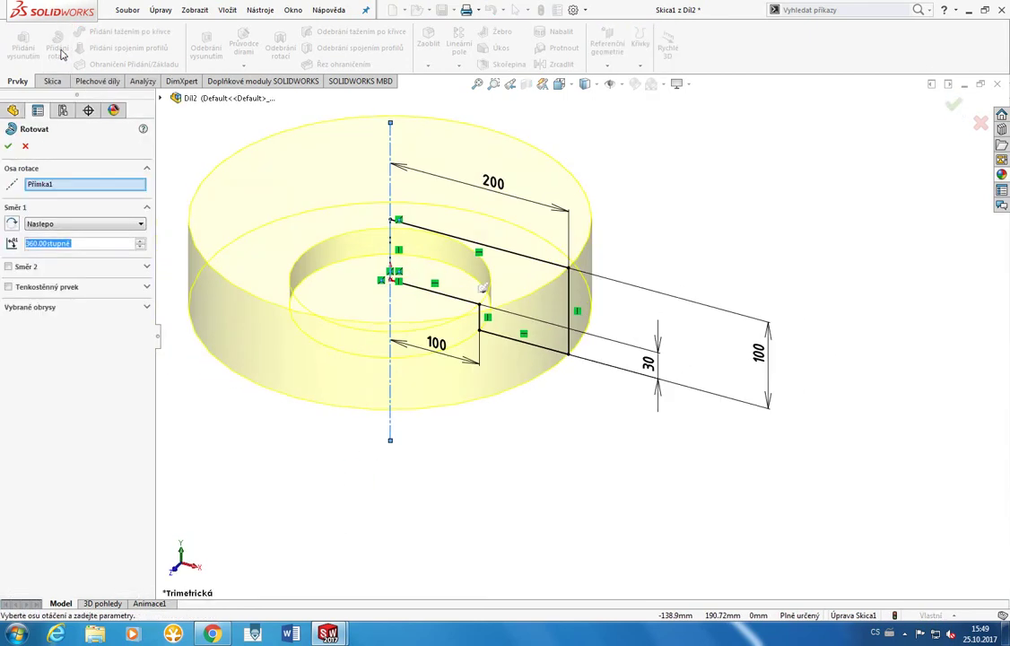
left_click(48, 183)
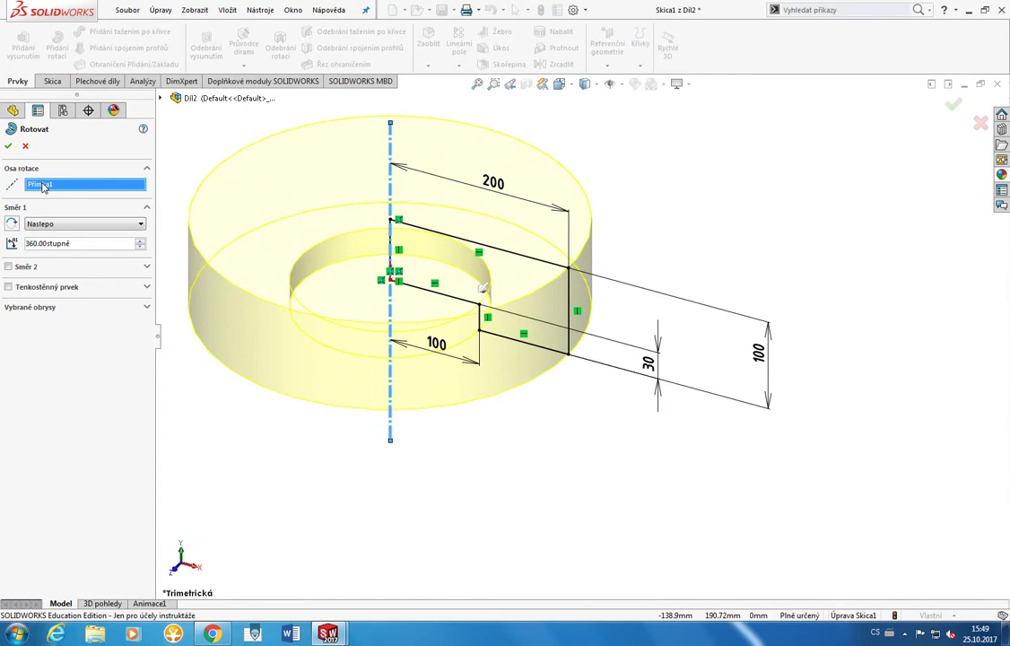
key("Delete")
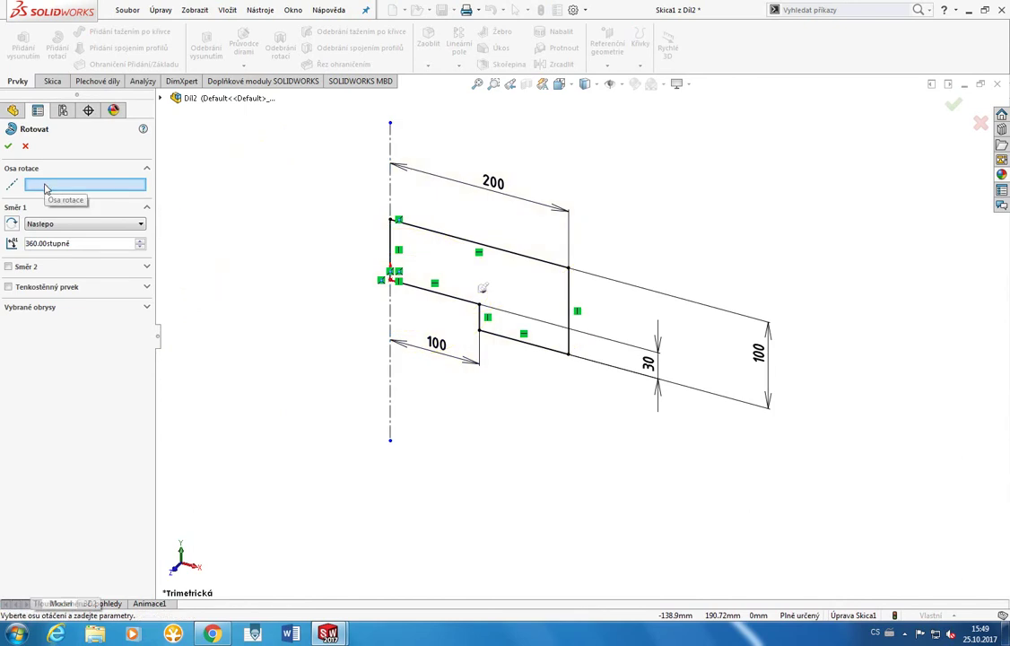
left_click(392, 180)
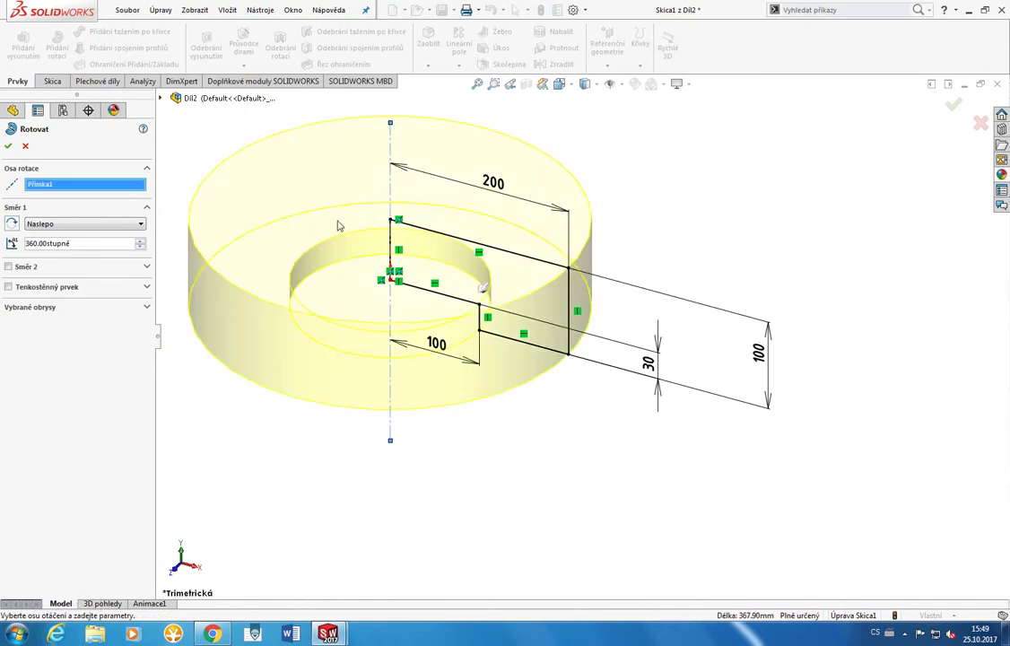
mouse_move(379, 207)
middle_mouse_down()
mouse_move(432, 106)
mouse_move(453, 134)
mouse_move(351, 161)
middle_mouse_up()
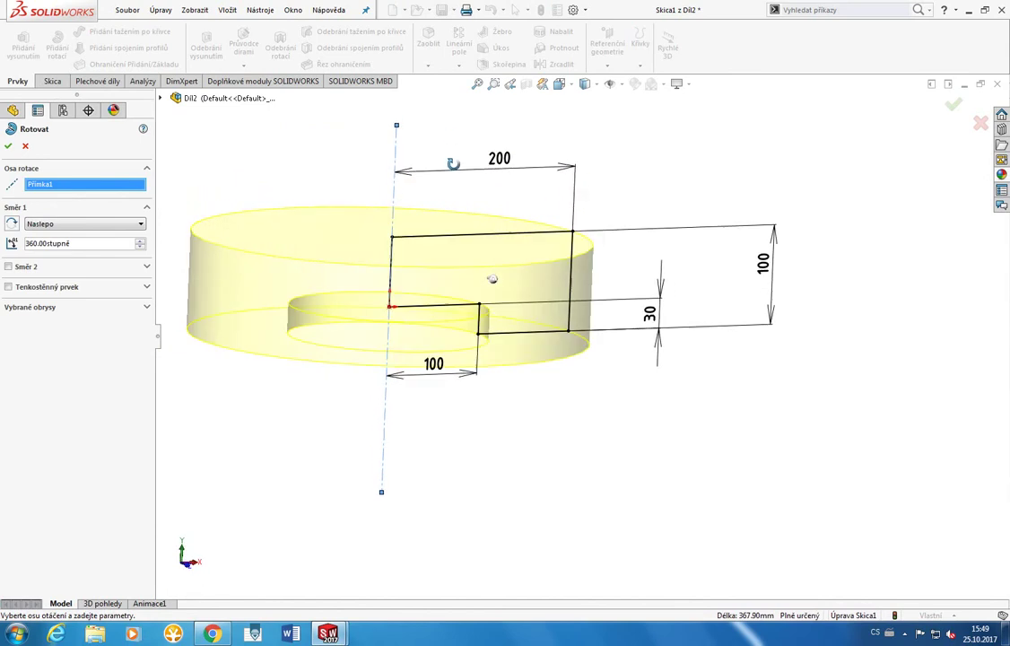
left_click(9, 145)
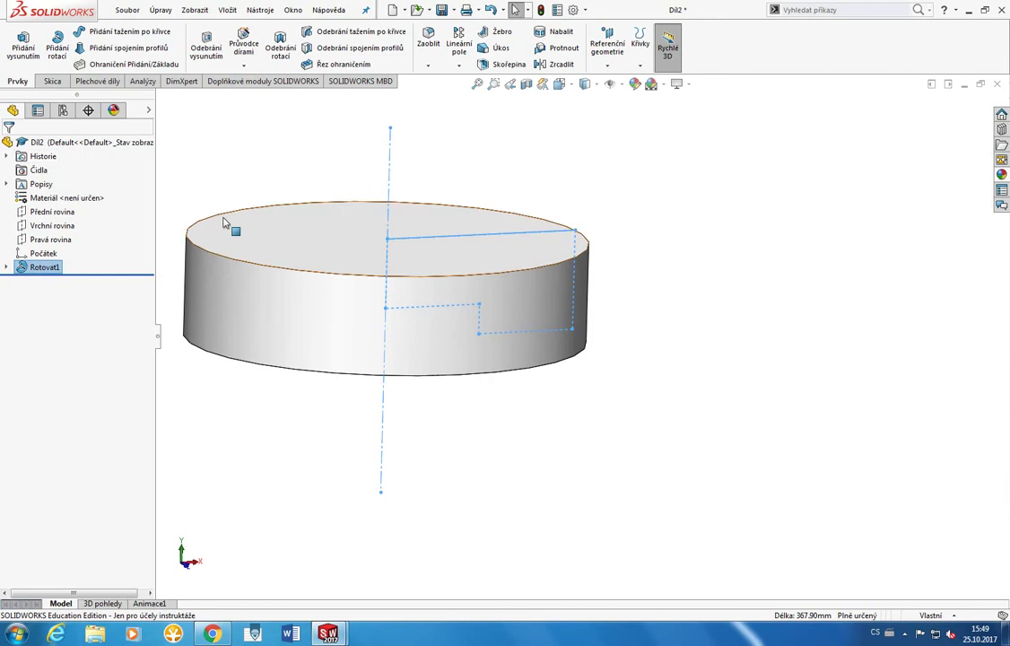
left_click(545, 205)
middle_click_drag(562, 288, 666, 227)
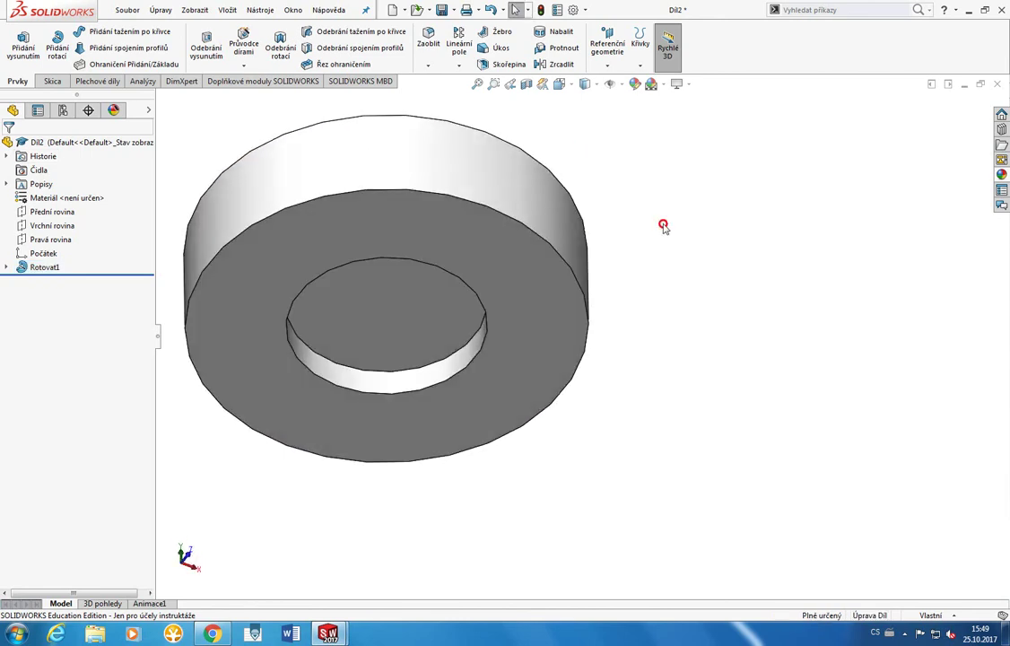
Step: Chamfer the inner hole edge and outer circular edge at 5 mm × 45° as Zkosení1
left_click(428, 65)
left_click(432, 96)
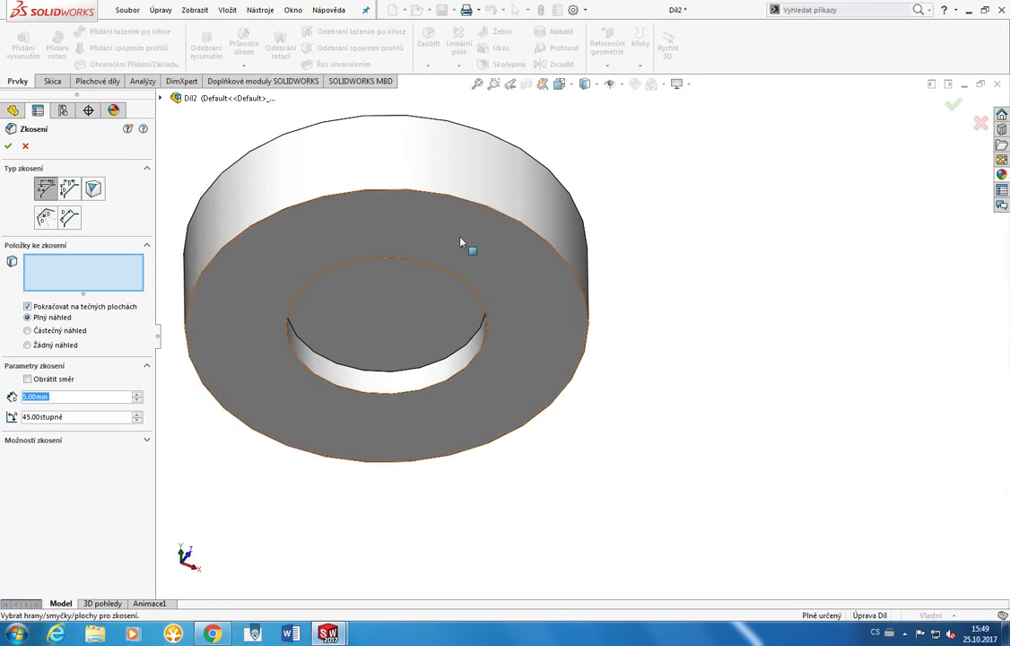
left_click(442, 272)
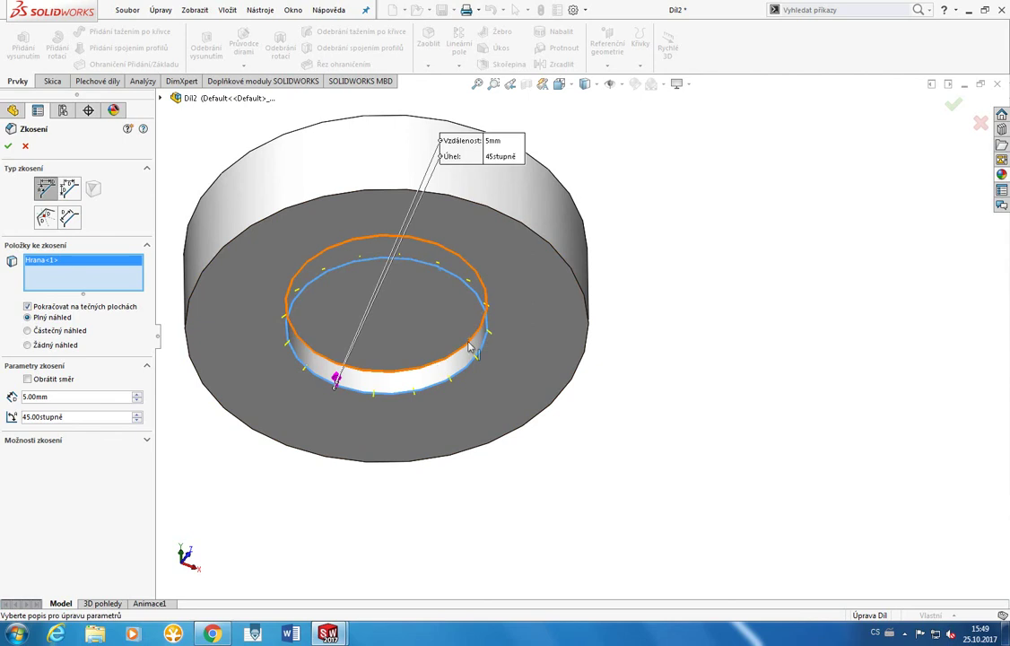
left_click(580, 364)
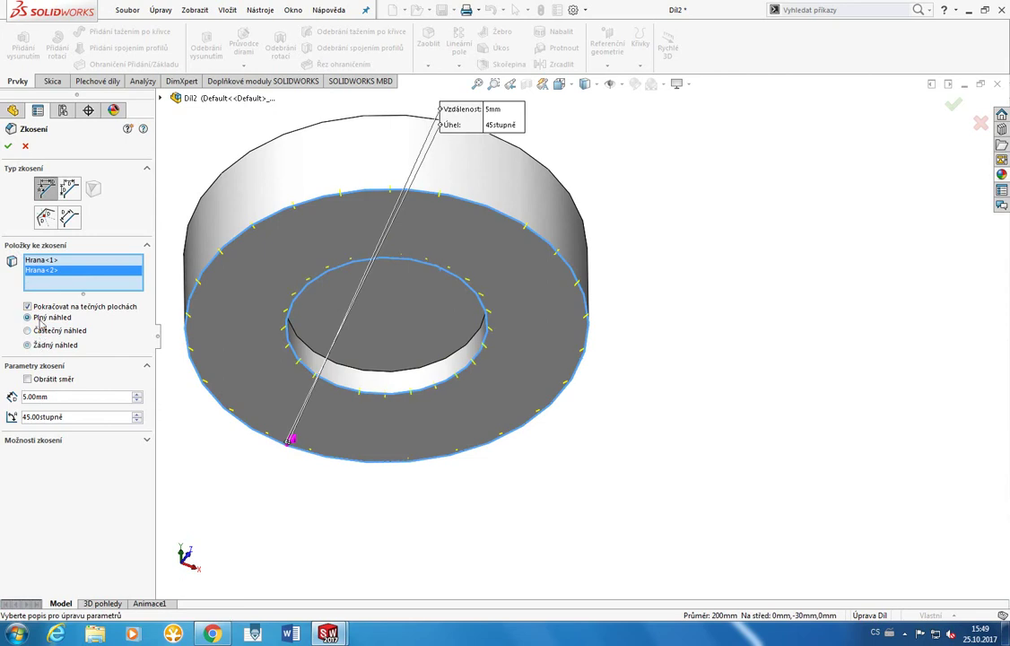
middle_click_drag(166, 489, 166, 475)
left_click(8, 145)
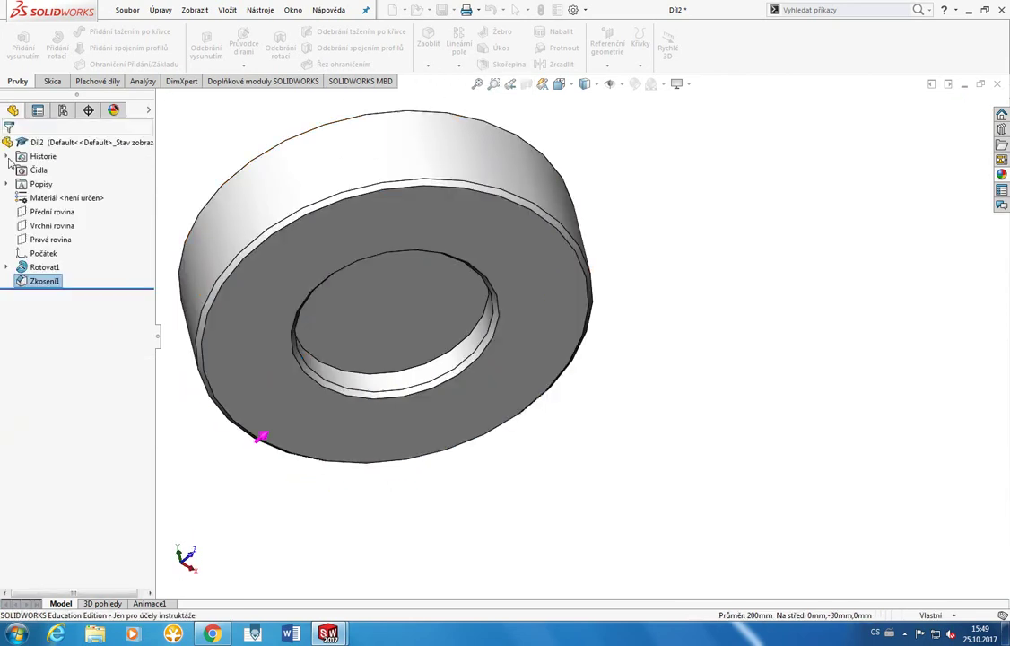
middle_click_drag(280, 352, 280, 222)
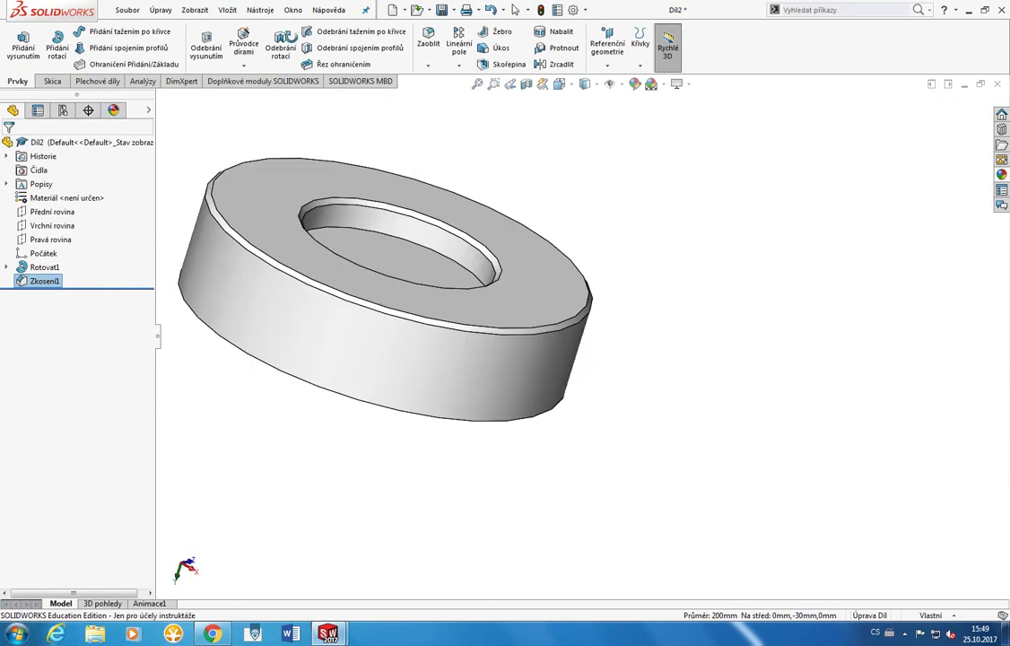
middle_click_drag(271, 131, 267, 414)
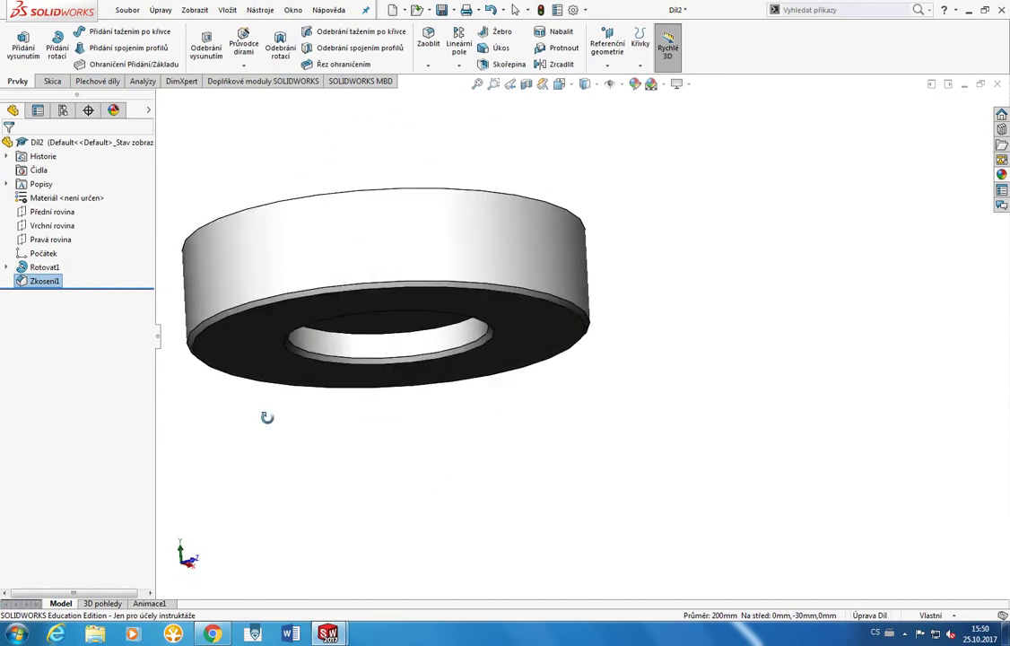
right_click(47, 281)
left_click(61, 246)
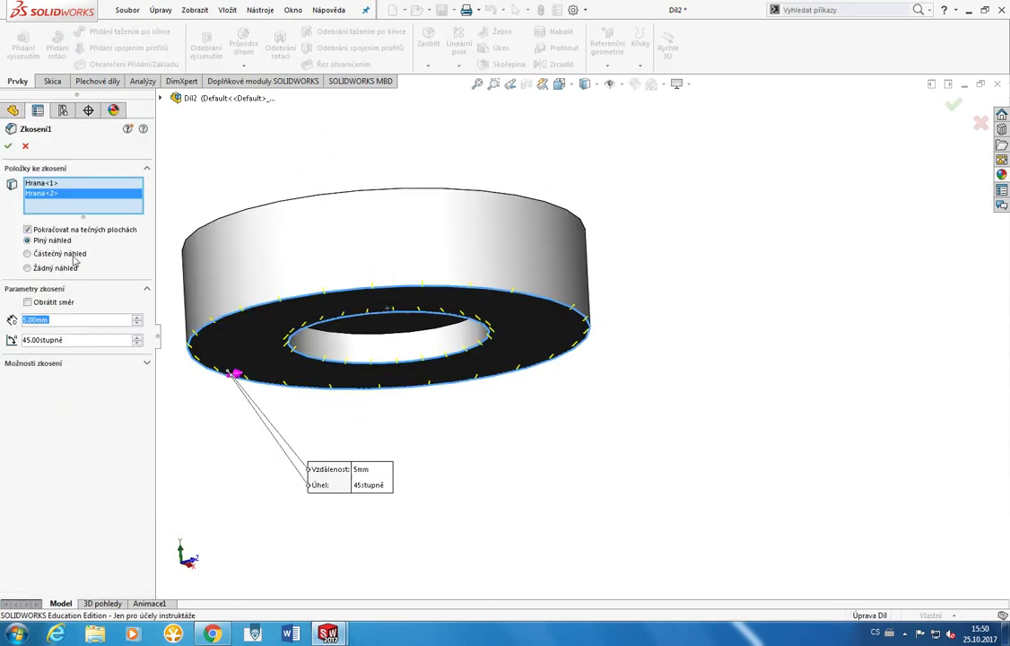
left_click_drag(80, 343, 22, 344)
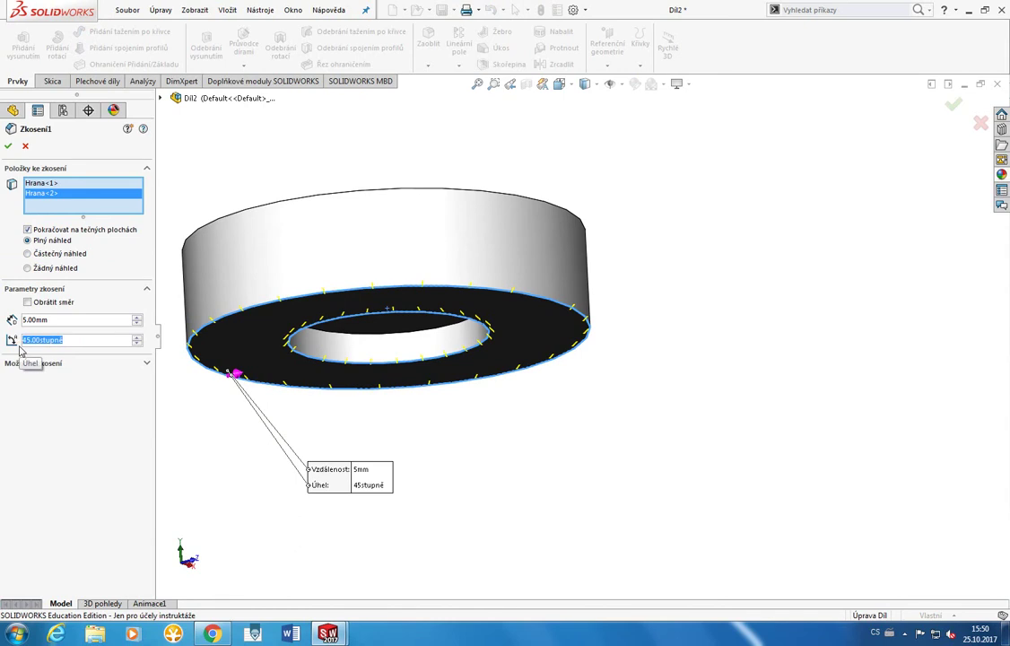
left_click(9, 146)
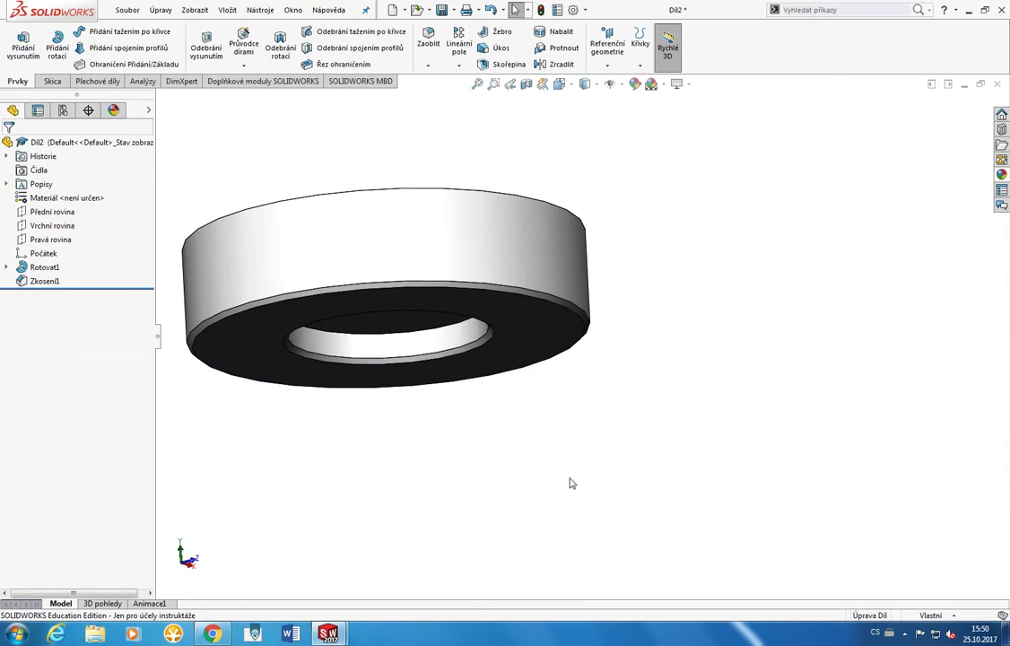
middle_click_drag(569, 483, 533, 405)
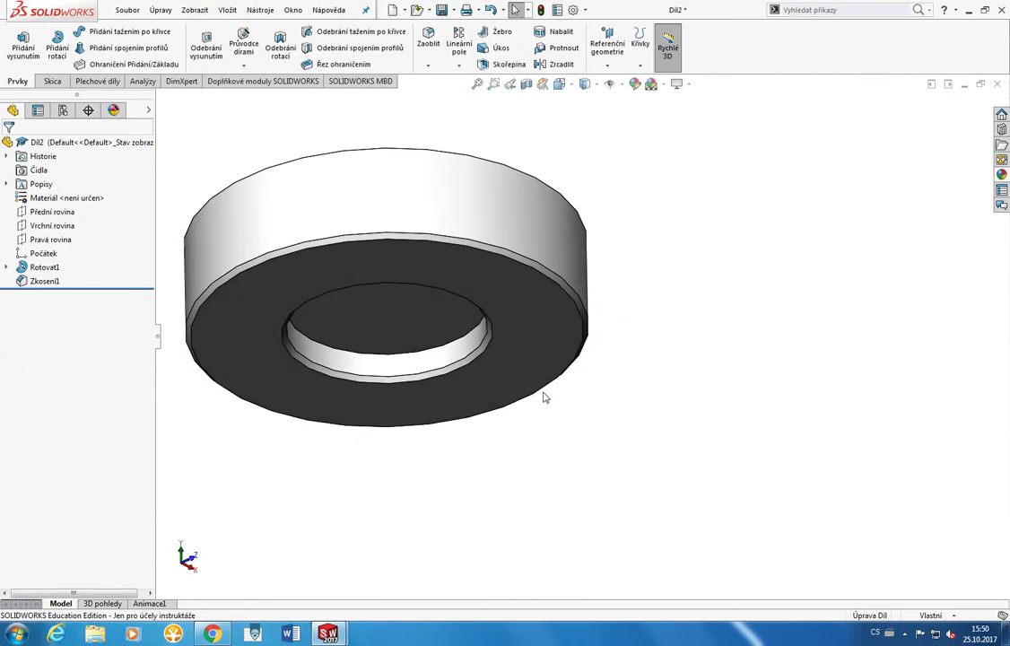
Step: In front view, try a 10 mm fillet on the ring's top edge
key("ctrl+1")
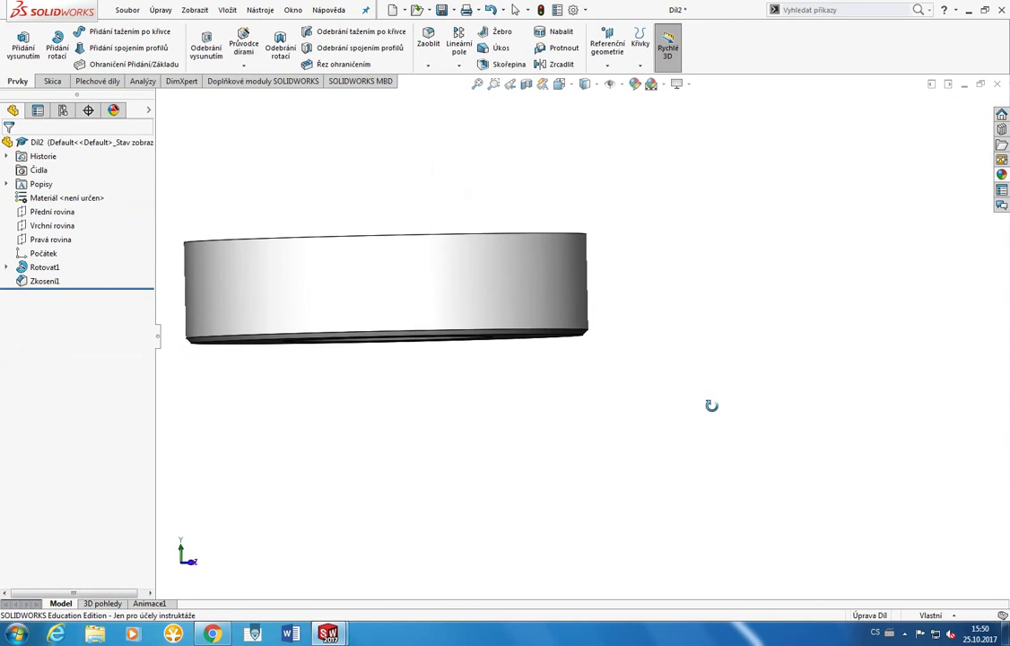
left_click(424, 39)
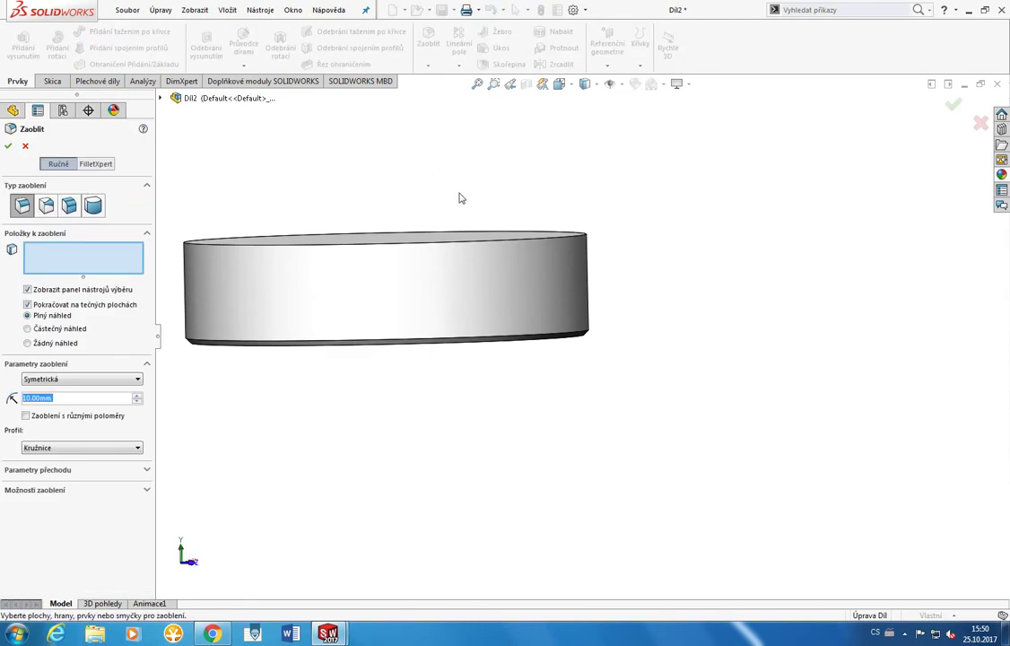
left_click(461, 240)
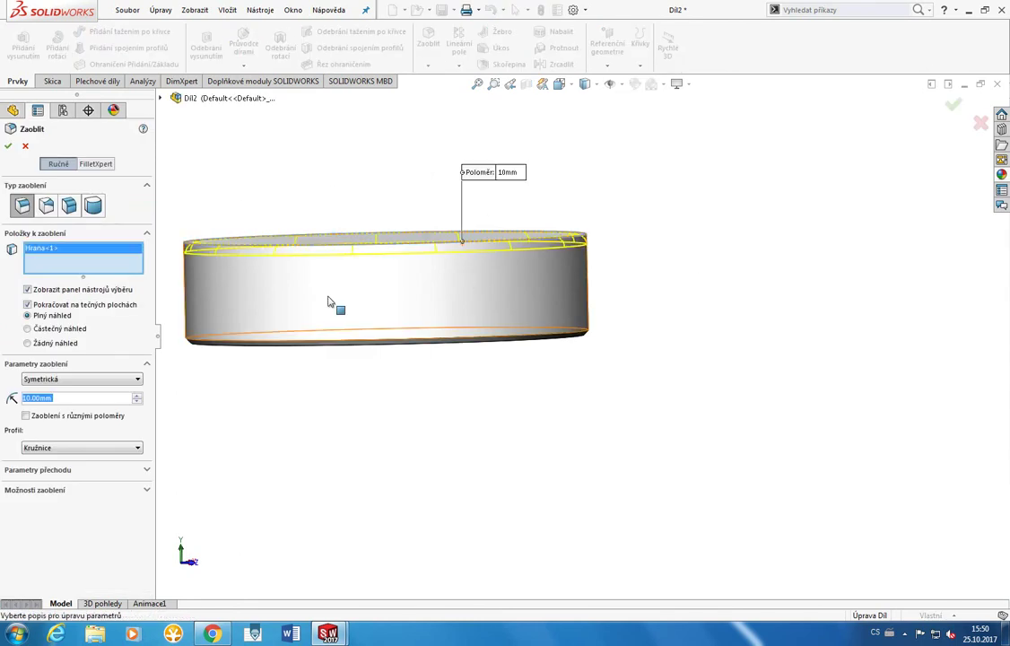
left_click(9, 146)
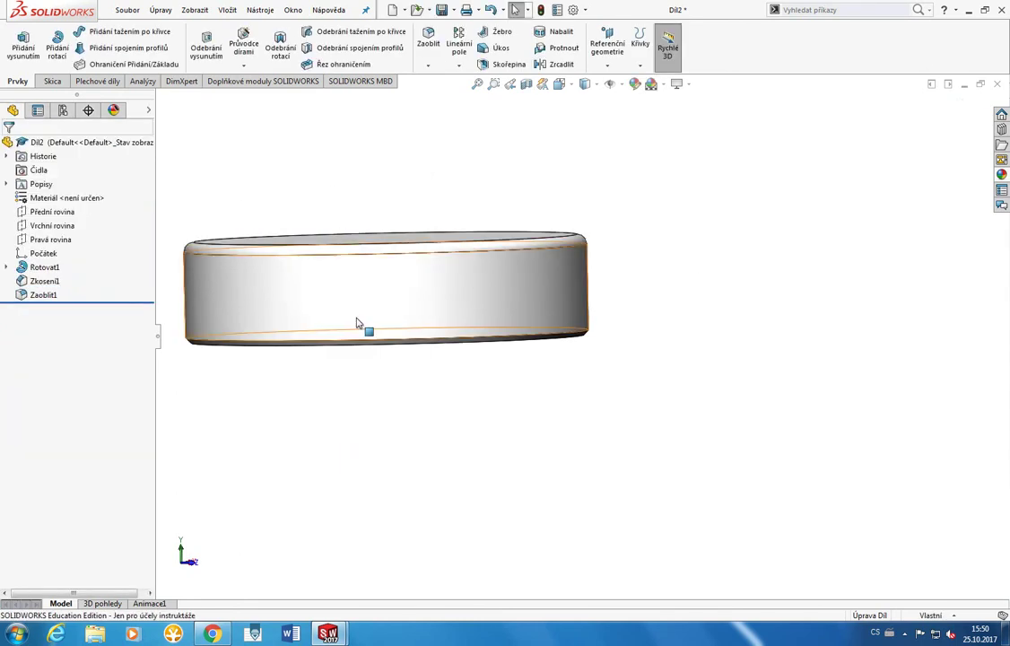
Step: Chamfer the ring's top outer edge at 5 mm × 45° as Zkosení2
left_click(428, 65)
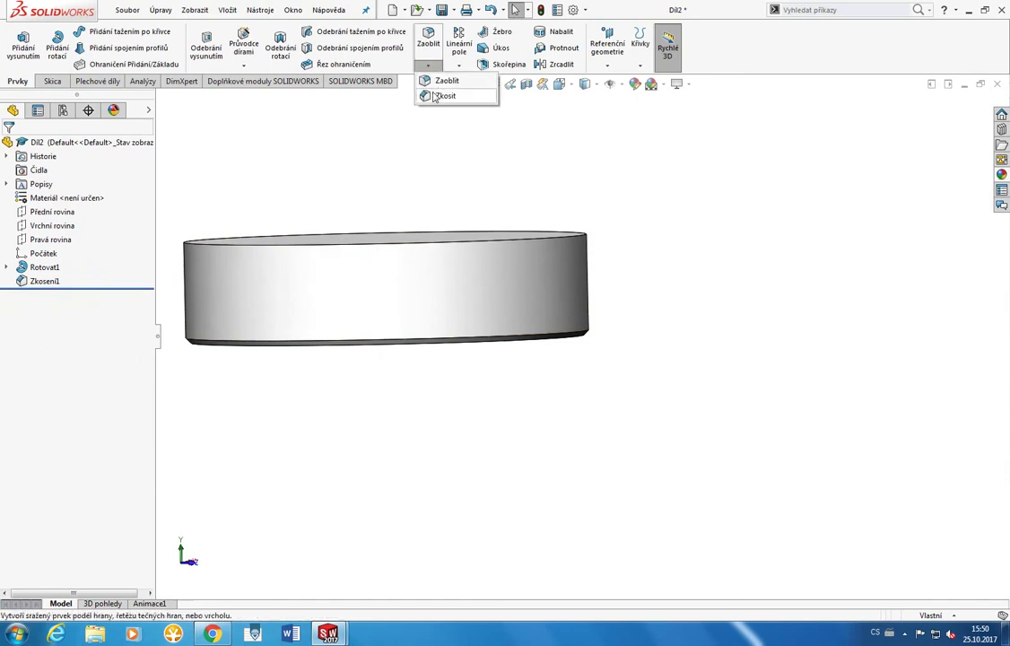
left_click(435, 95)
left_click(392, 239)
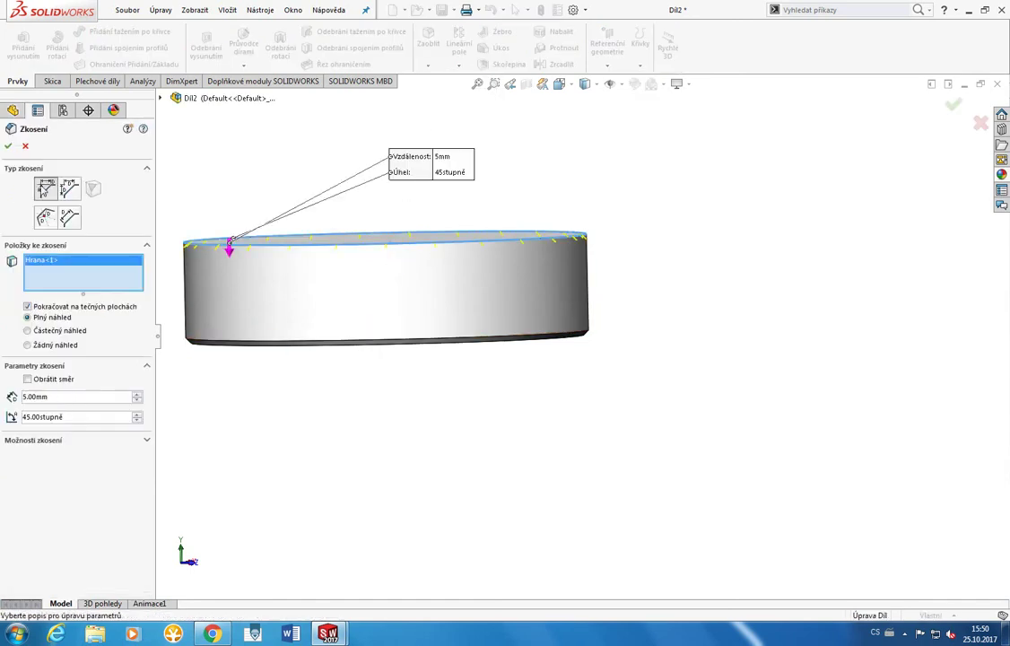
left_click(8, 149)
middle_click_drag(475, 404, 470, 334)
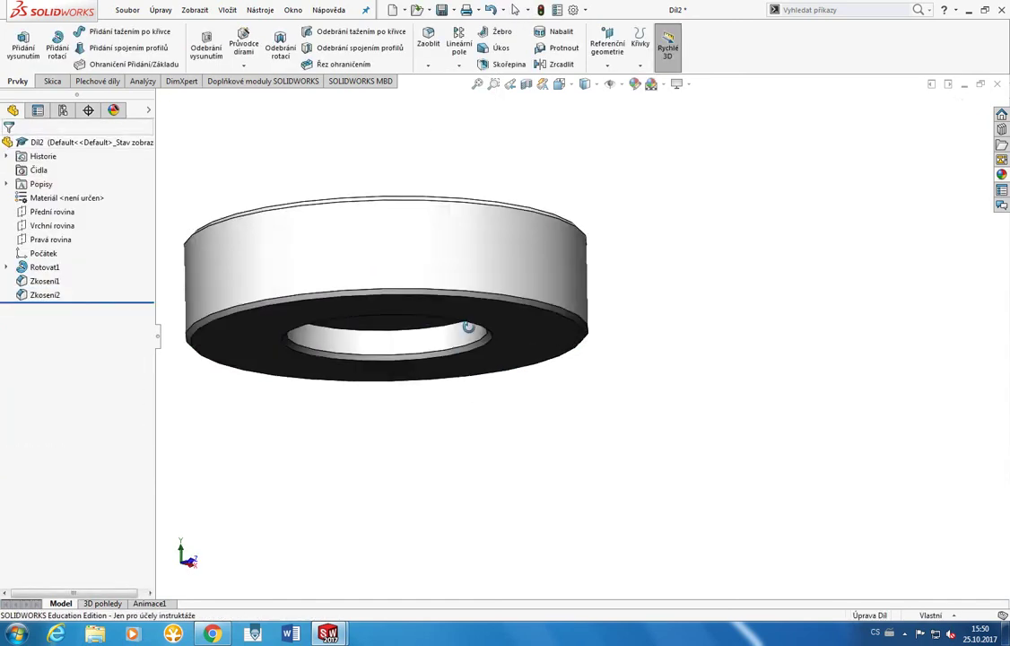
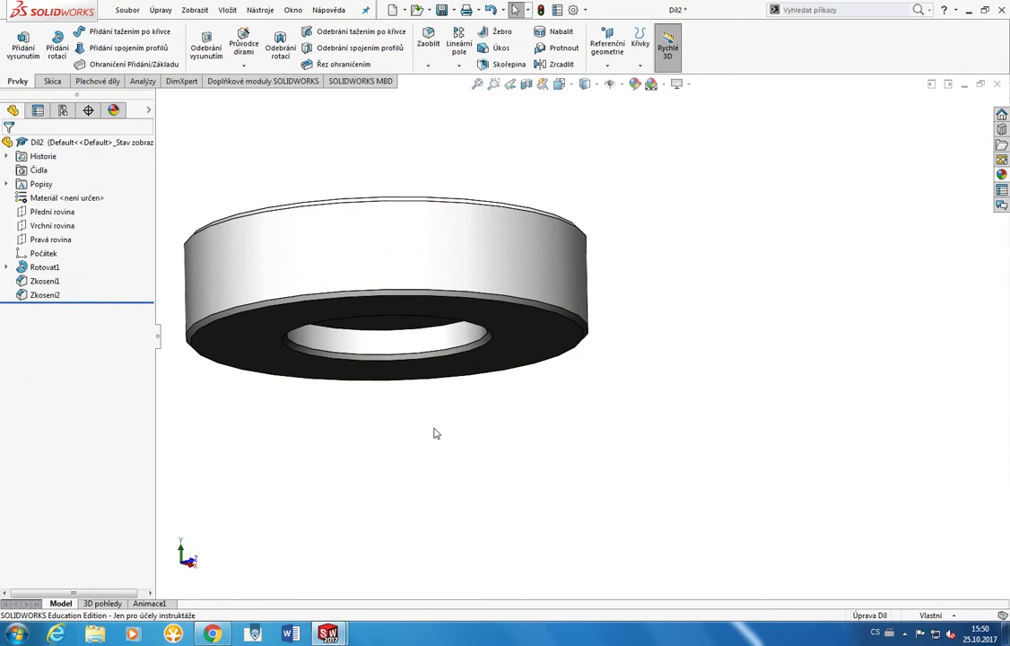
Step: Show the ring in the bottom view, facing its flat face, and switch to the Skica sketch tools
key("space")
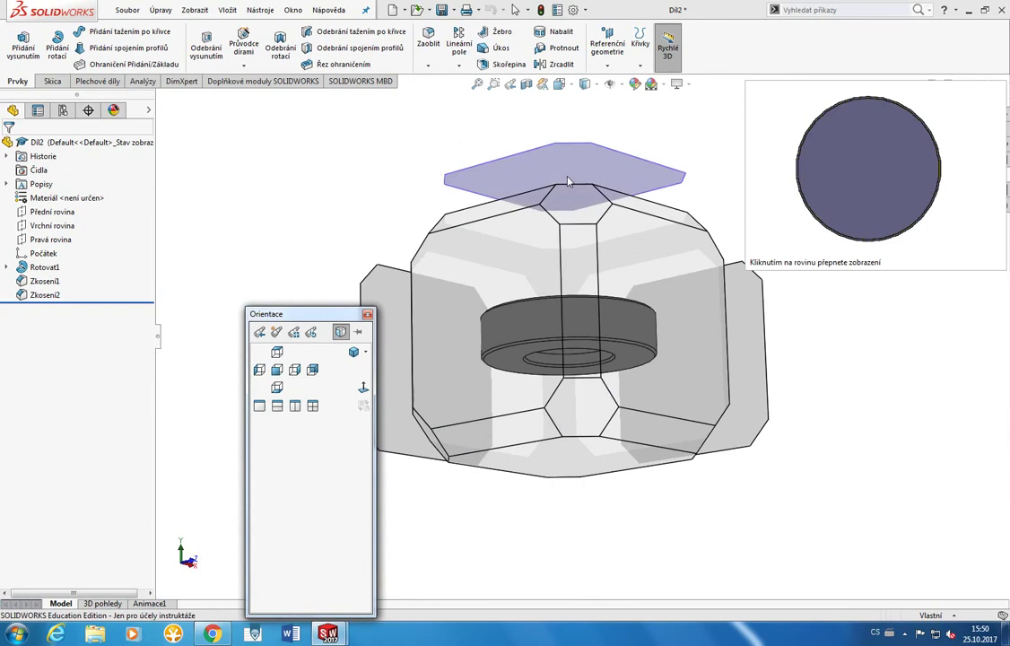
left_click(580, 461)
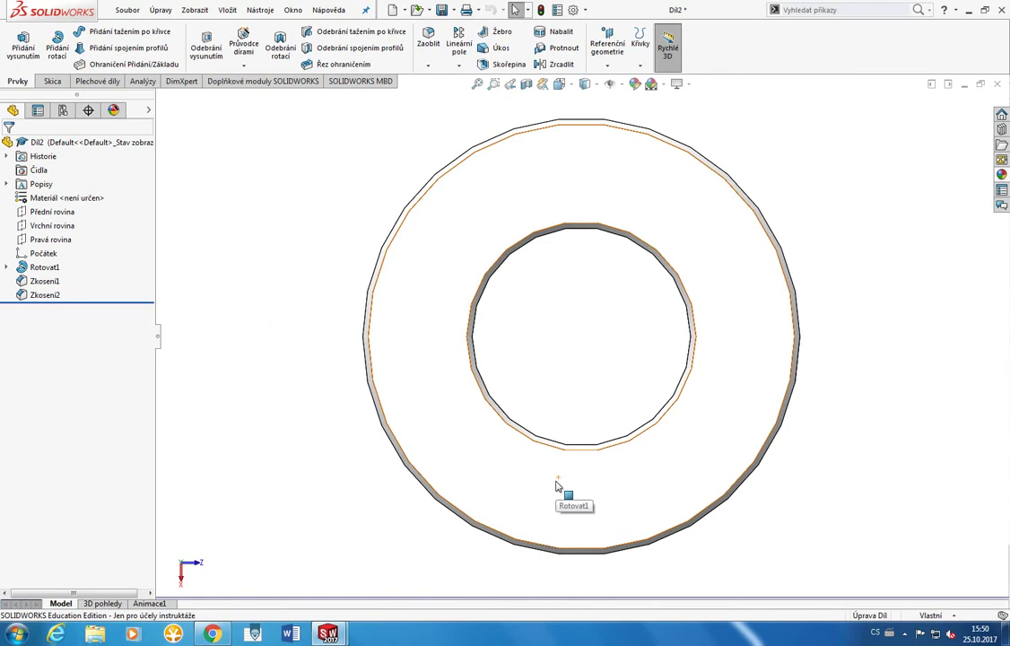
left_click(51, 82)
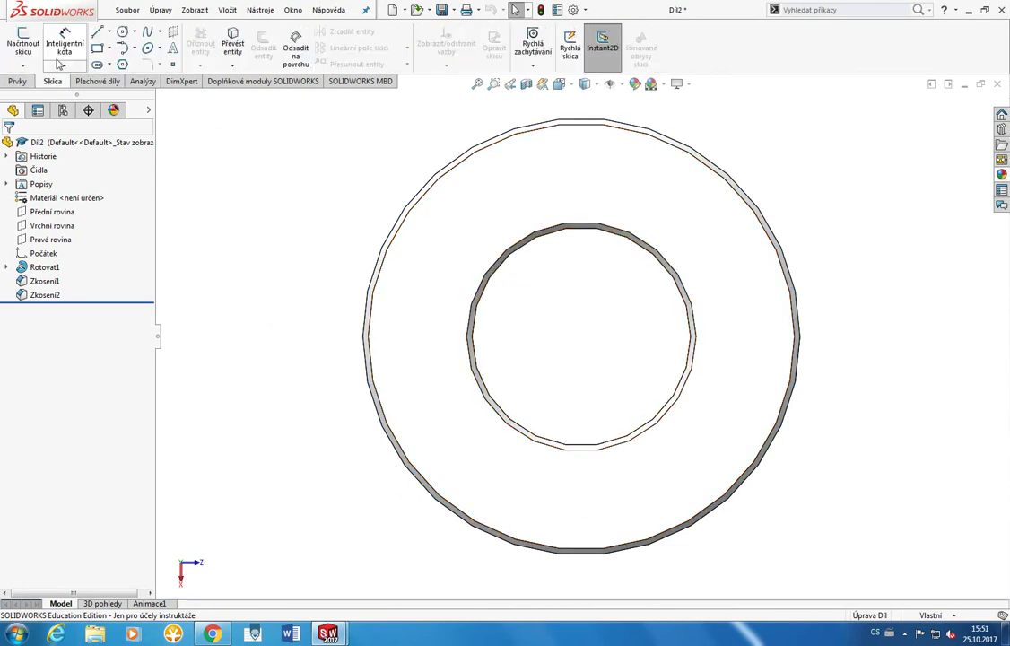
Step: Try a first circle on the ring face near the rim
left_click(122, 34)
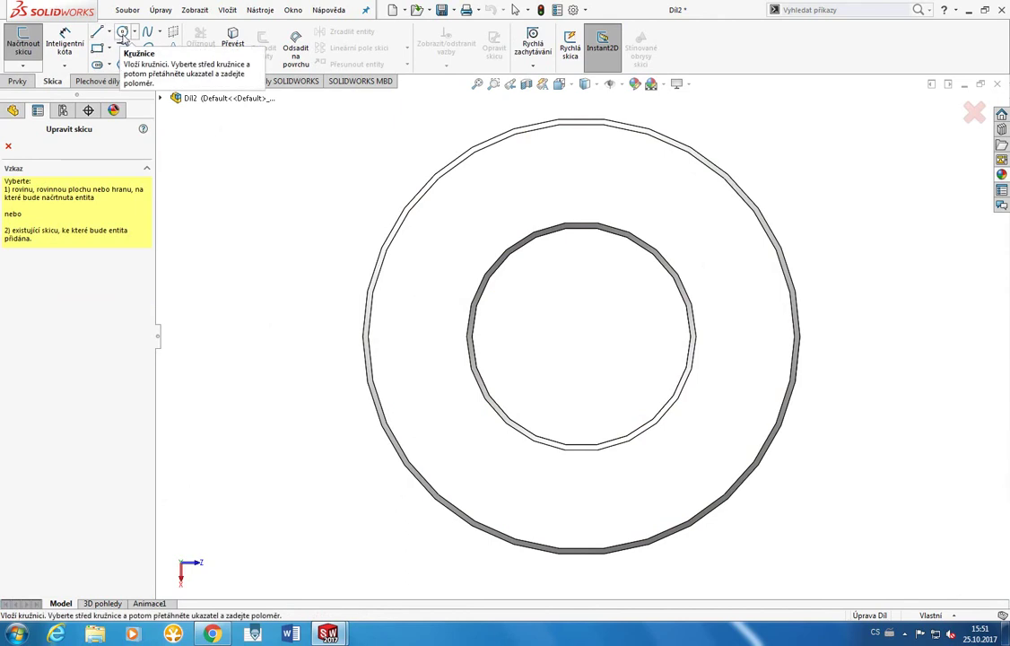
left_click(583, 174)
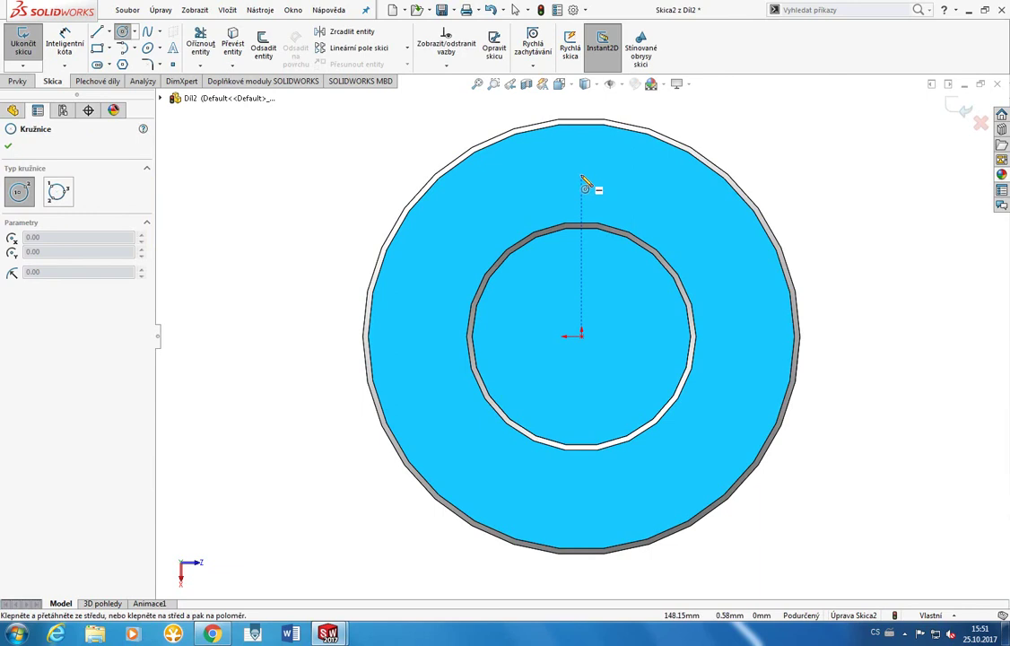
middle_click_drag(584, 184, 480, 131)
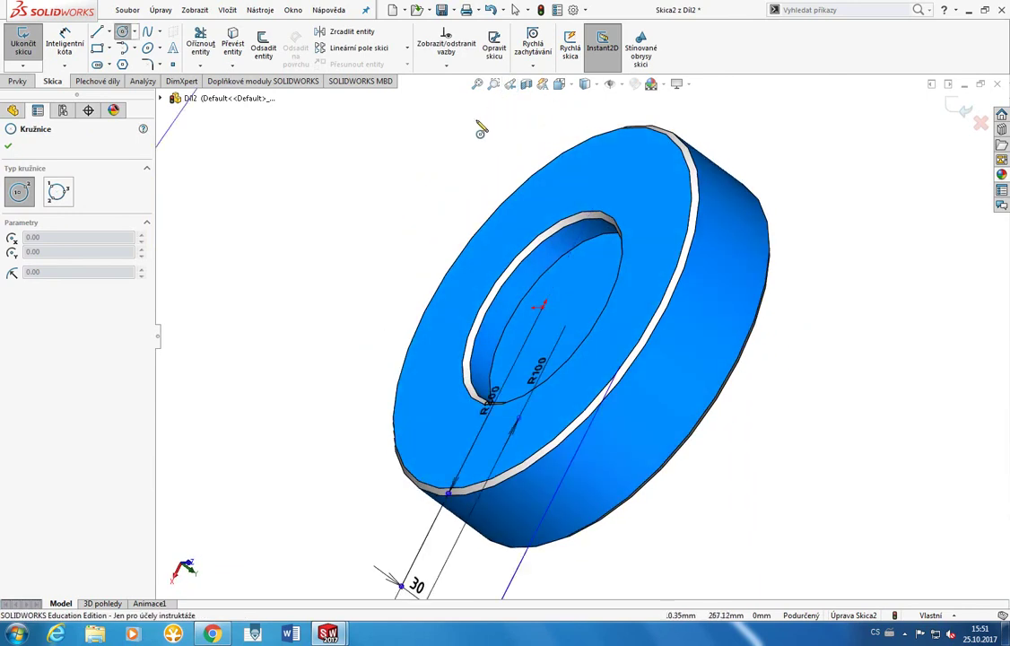
right_click(481, 131)
left_click(654, 208)
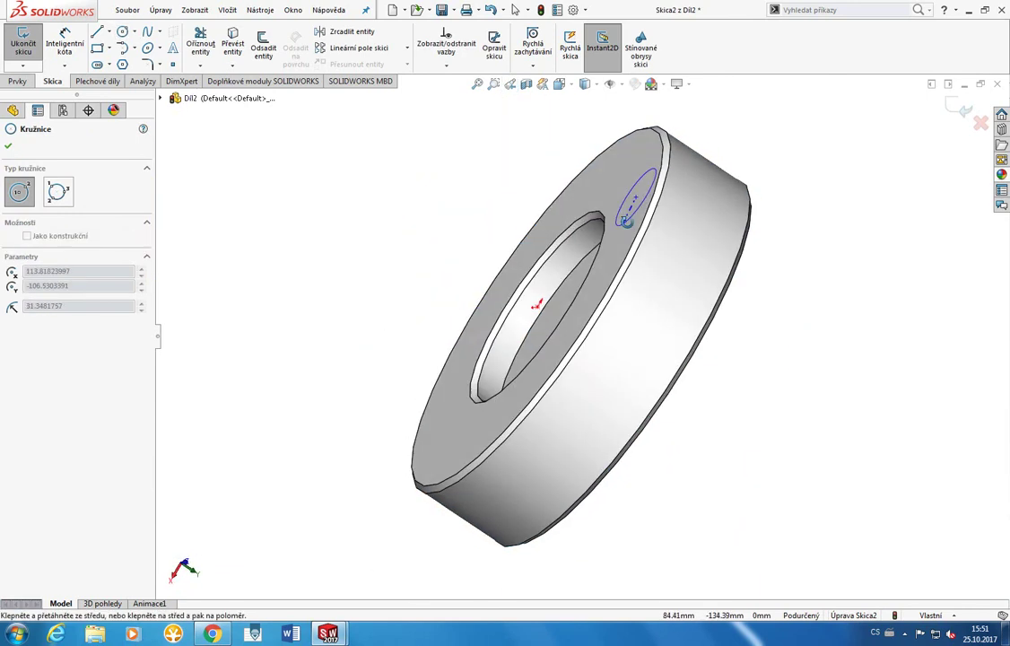
middle_click_drag(626, 220, 688, 210)
left_click(699, 225)
key("space")
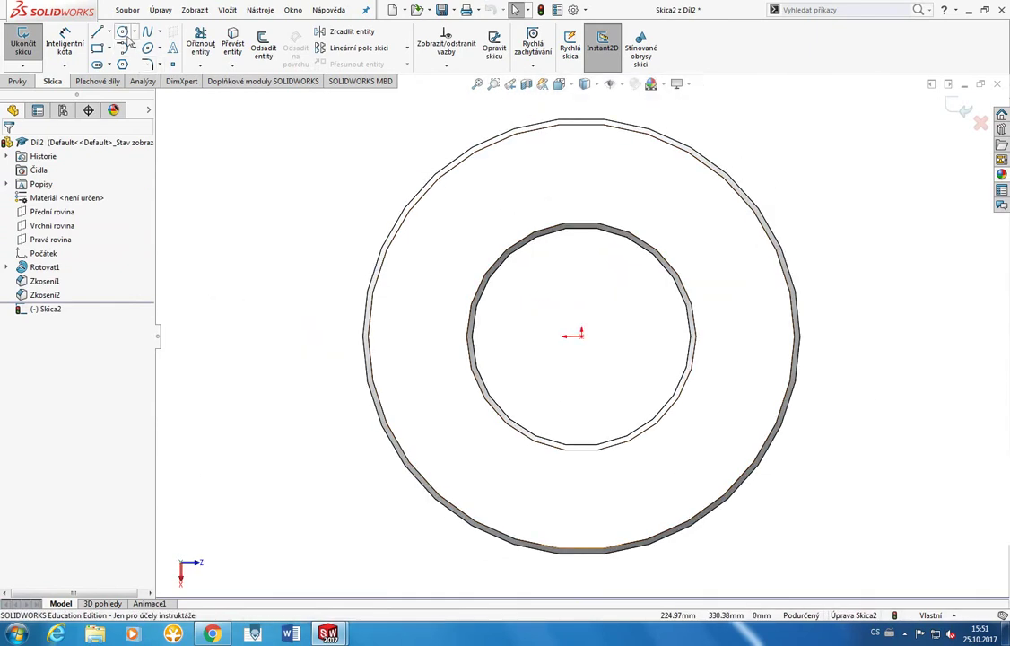
Step: Discard the failed sketch and draw a circle of radius about 26.12 mm above the inner hole
left_click(31, 47)
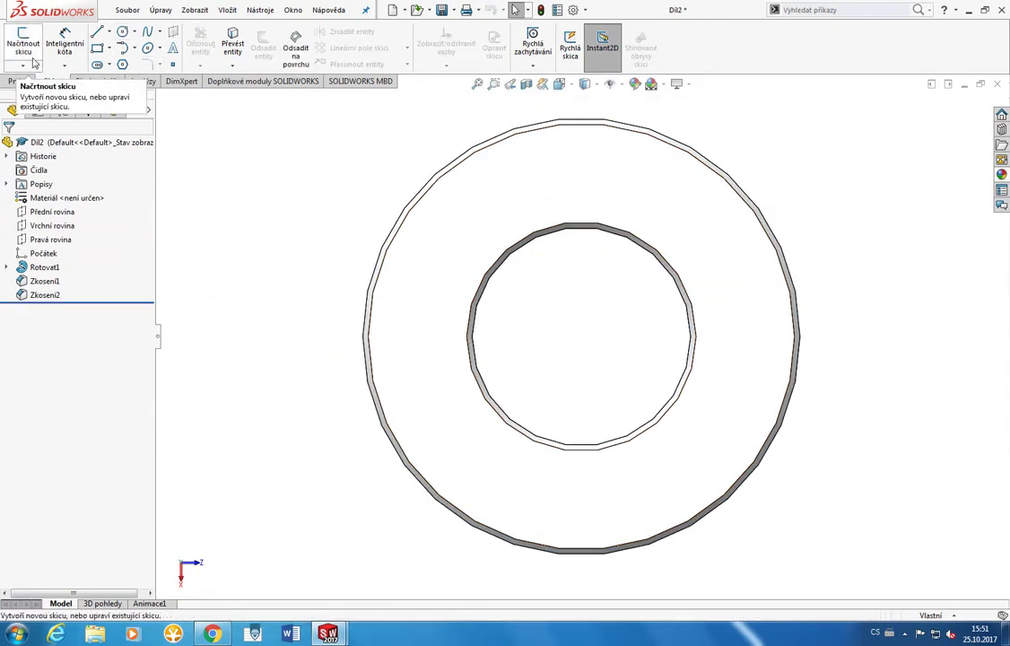
left_click(32, 44)
key("Escape")
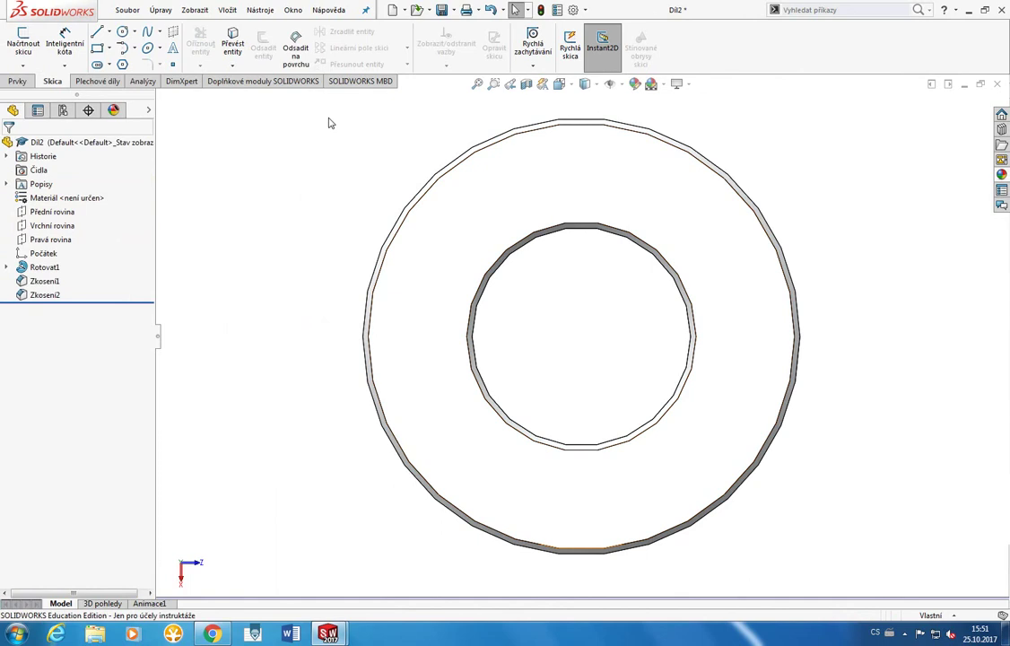
left_click(27, 40)
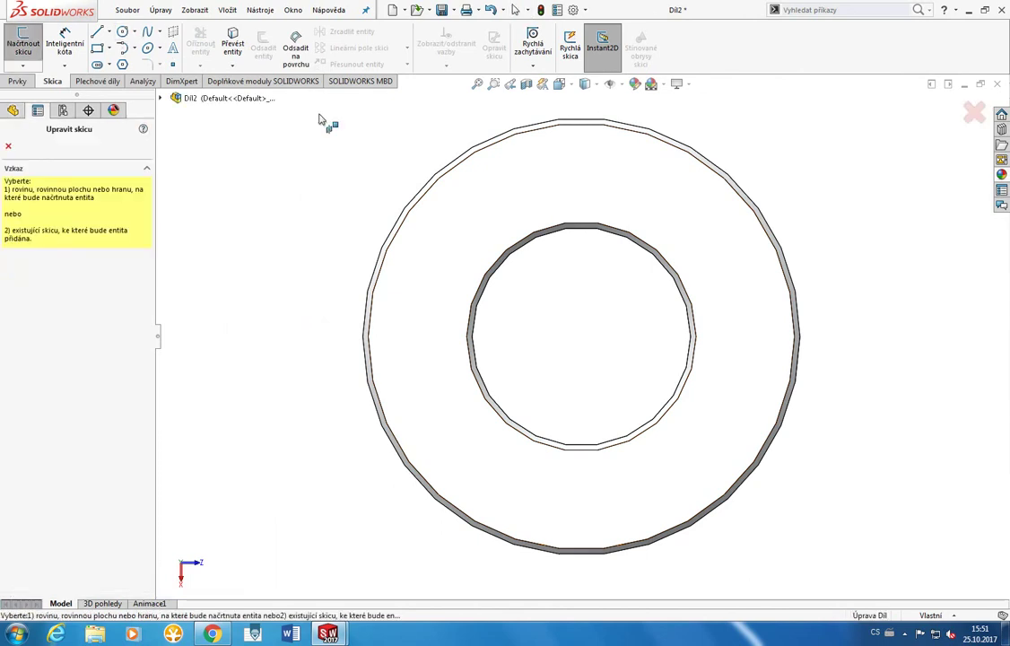
left_click(543, 182)
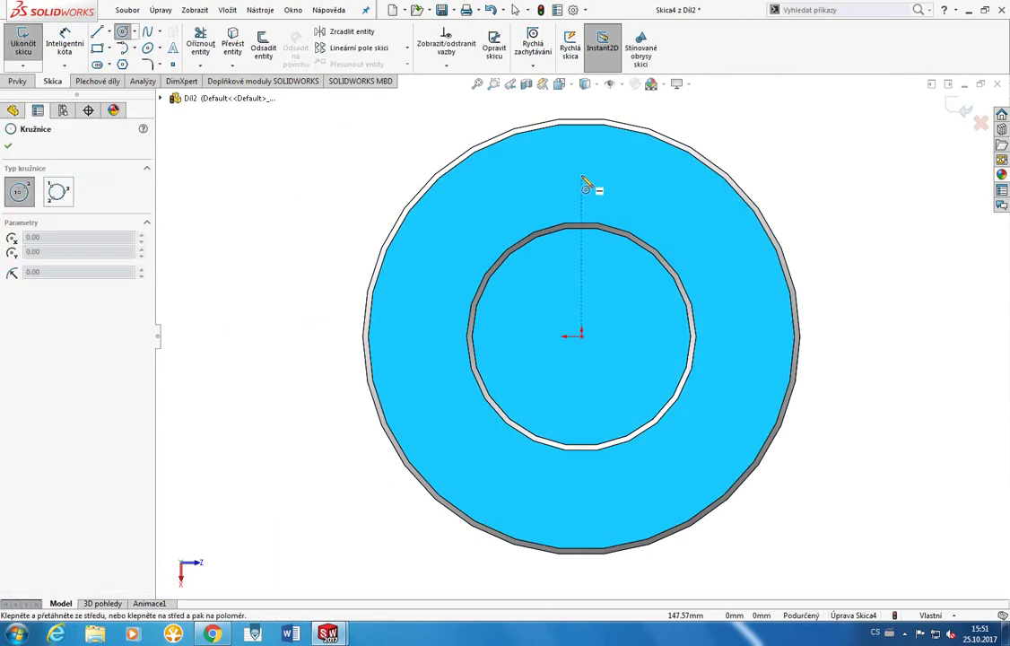
left_click(582, 178)
left_click(606, 196)
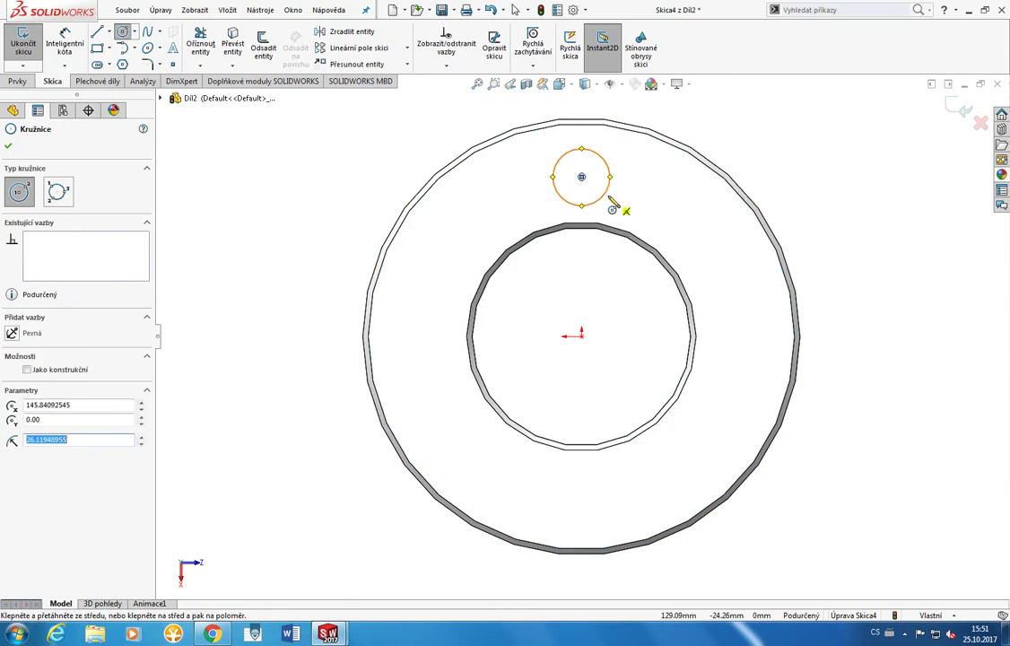
left_click(794, 127)
key("Escape")
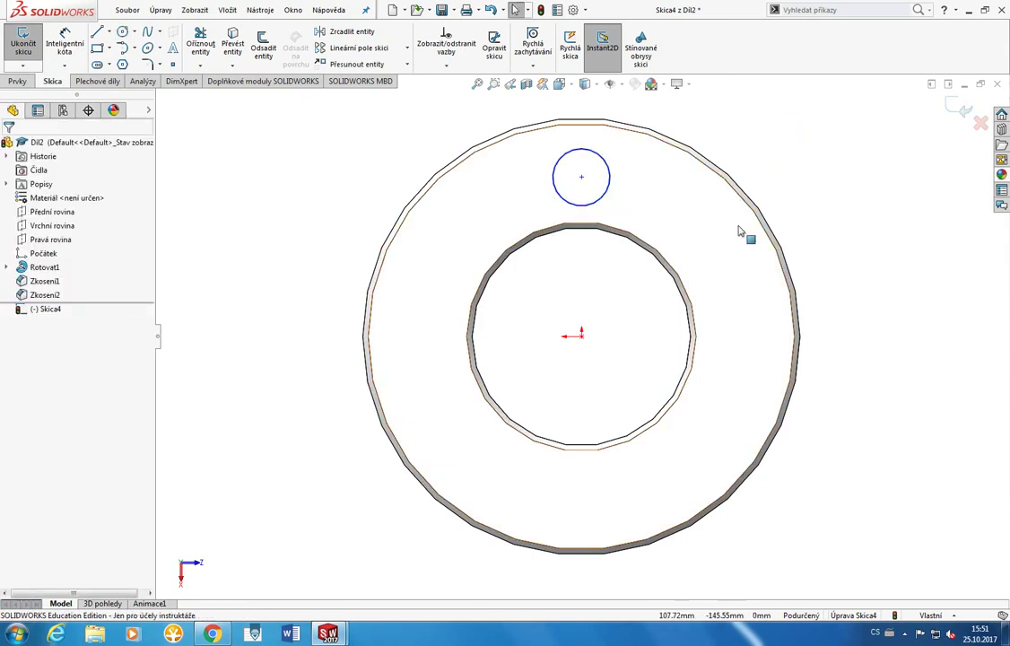
mouse_move(328, 635)
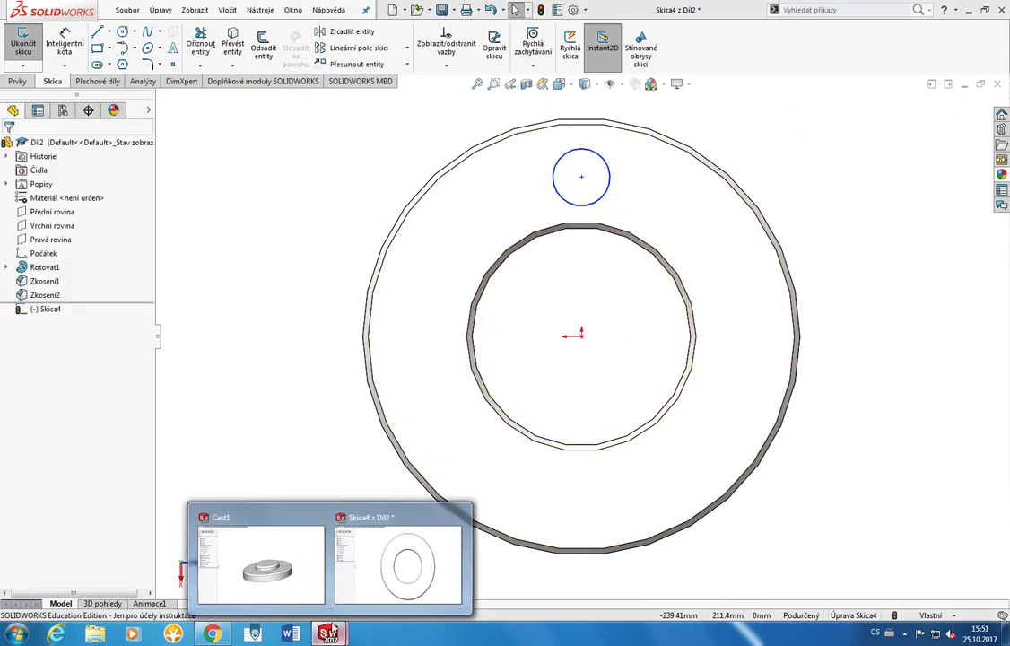
left_click(303, 568)
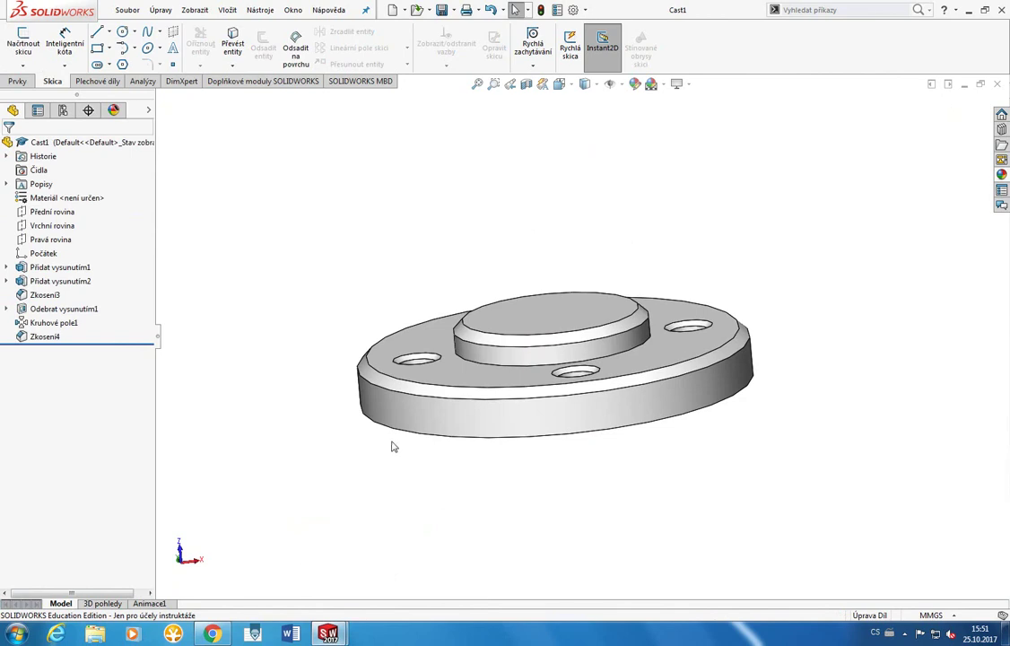
middle_click_drag(392, 445, 406, 516)
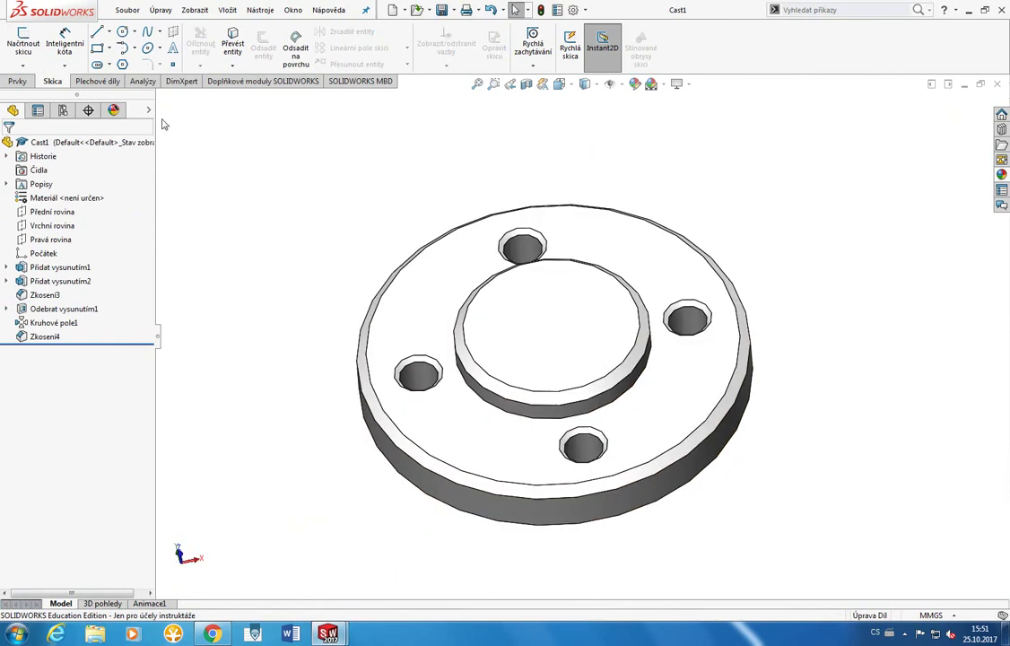
left_click(143, 81)
left_click(59, 45)
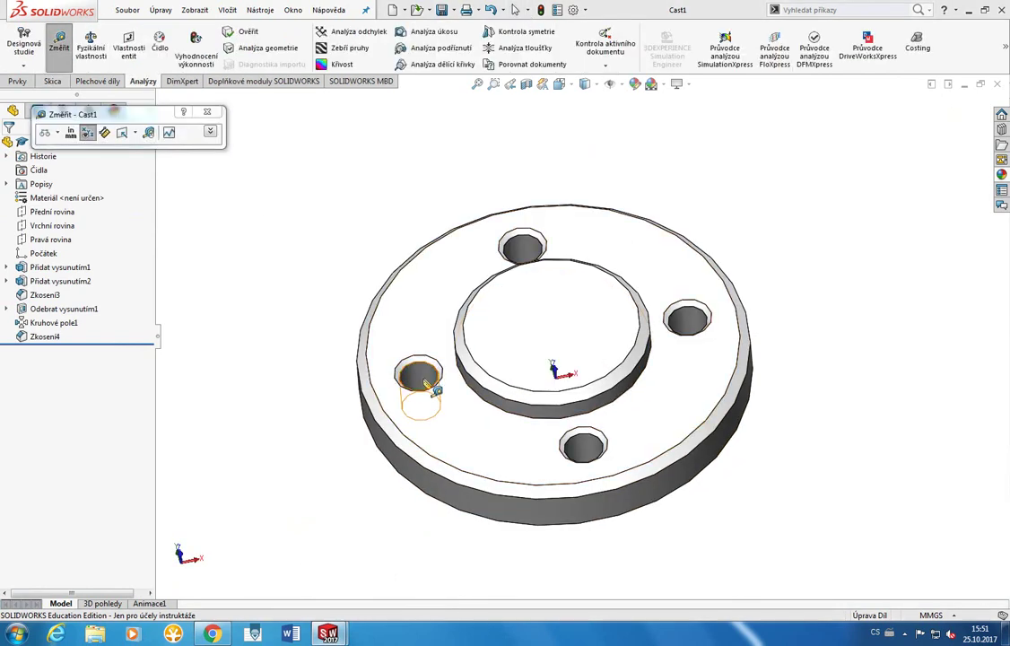
left_click(427, 382)
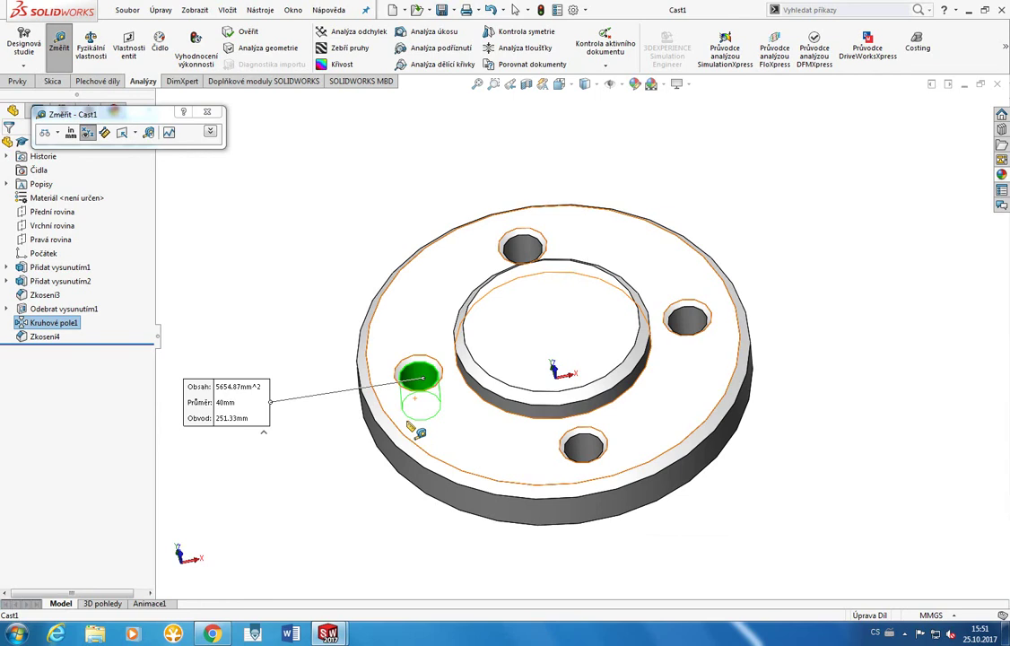
key("Escape")
mouse_move(328, 635)
left_click(422, 577)
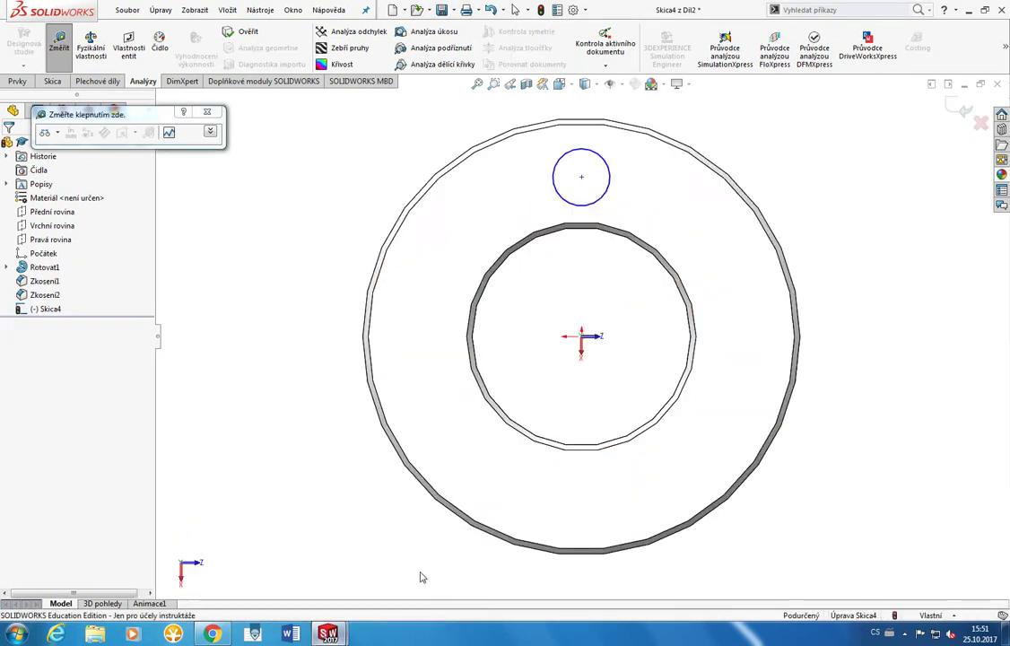
key("Escape")
Step: Give the sketch circle a 40 mm diameter dimension
left_click(16, 81)
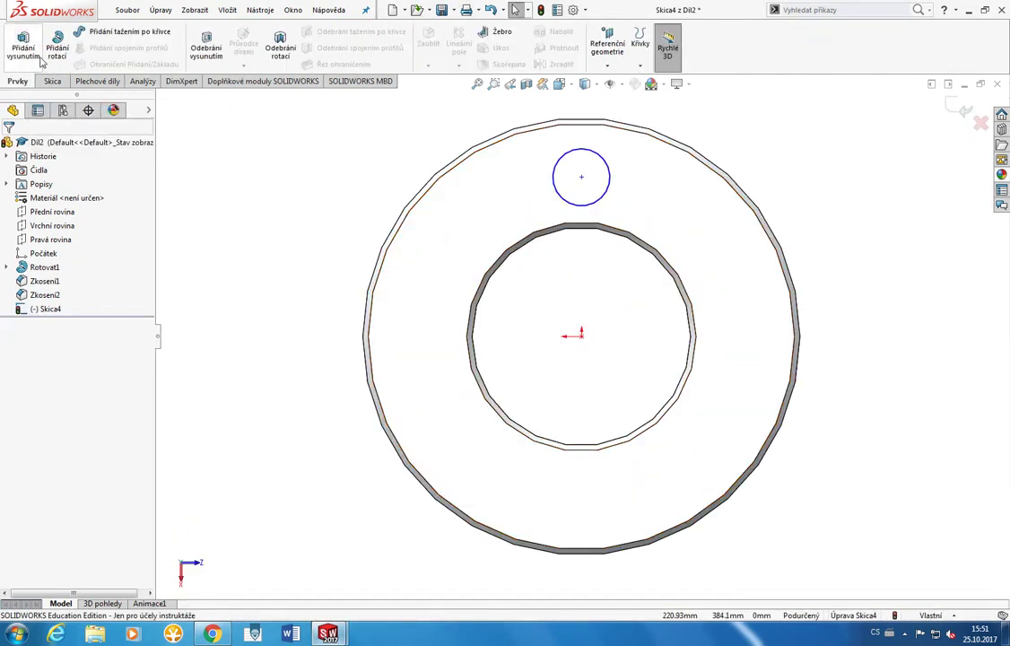
left_click(52, 81)
left_click(65, 45)
left_click(592, 152)
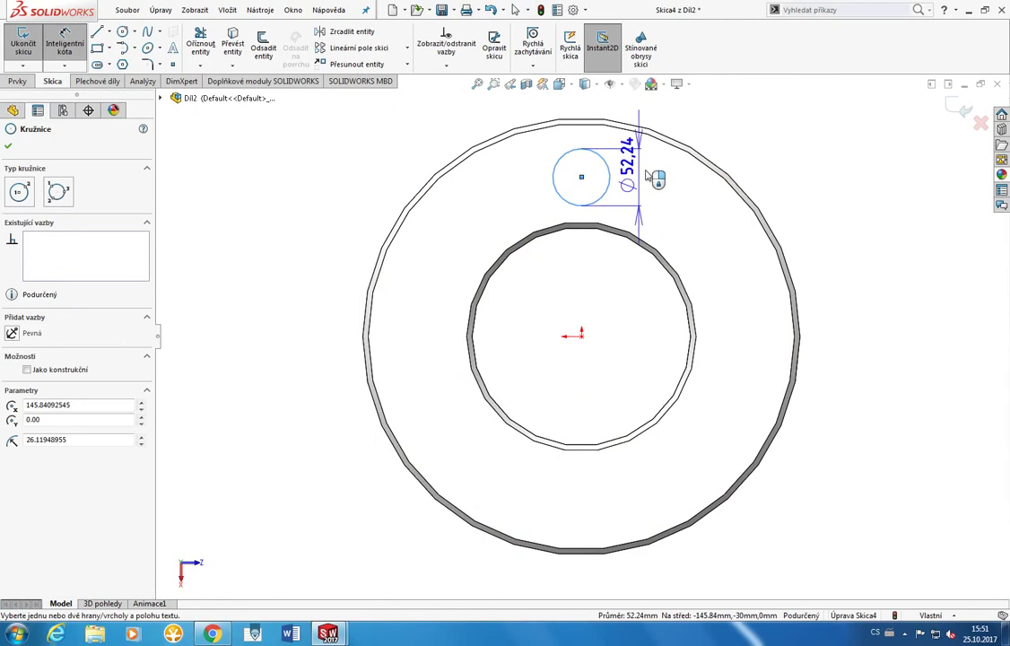
left_click(648, 176)
type("40")
key("Return")
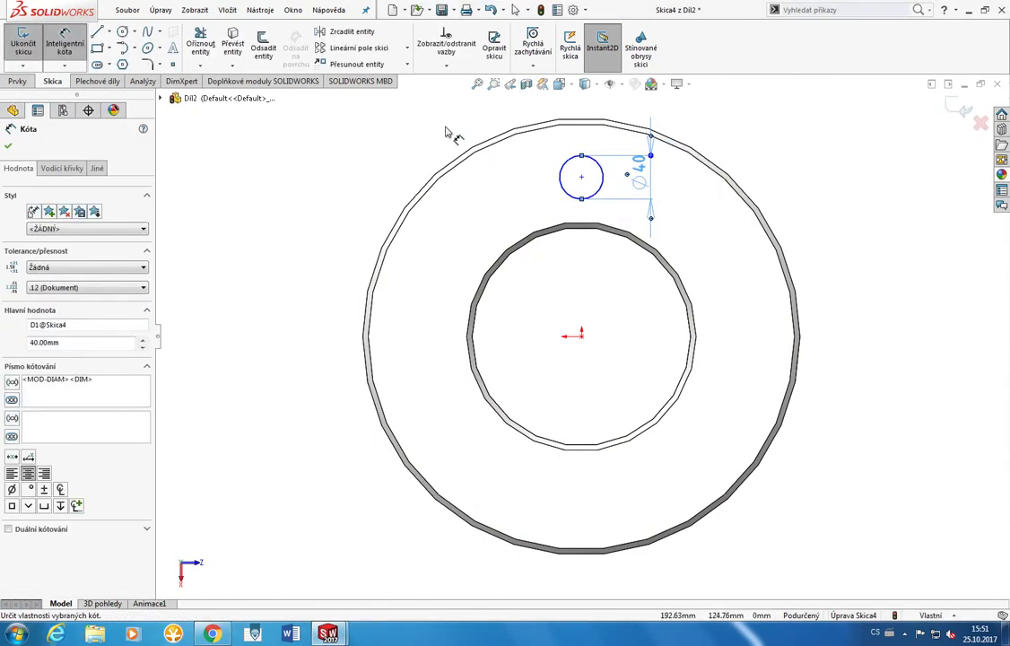
key("Escape")
Step: Draw a centreline from the circle's centre to the ring's centre, nudge the circle, then switch to Cast1
left_click(108, 33)
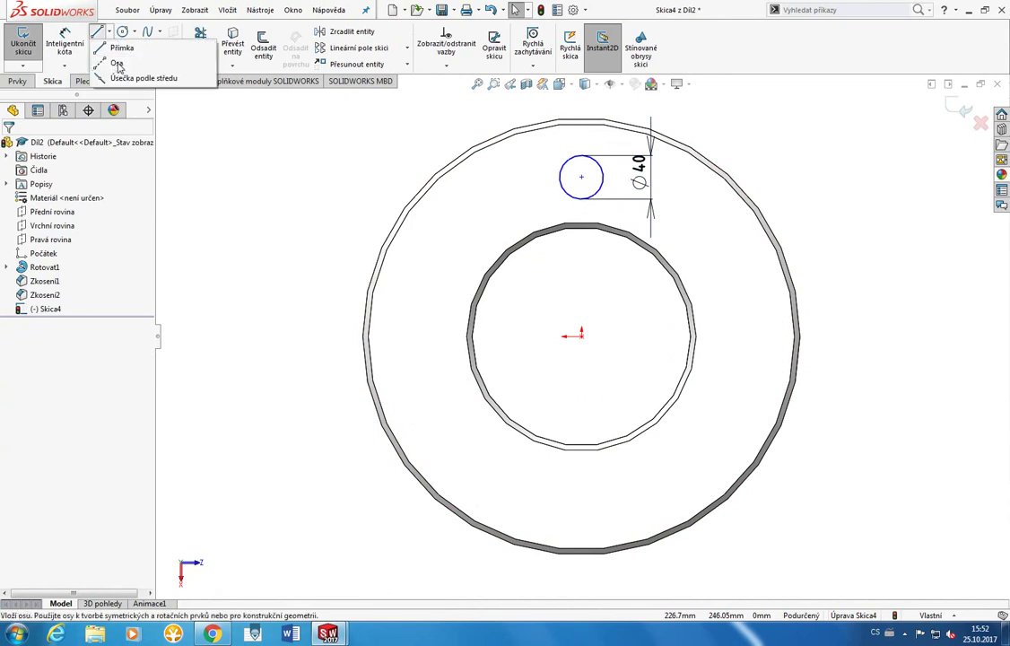
left_click(116, 65)
left_click(581, 177)
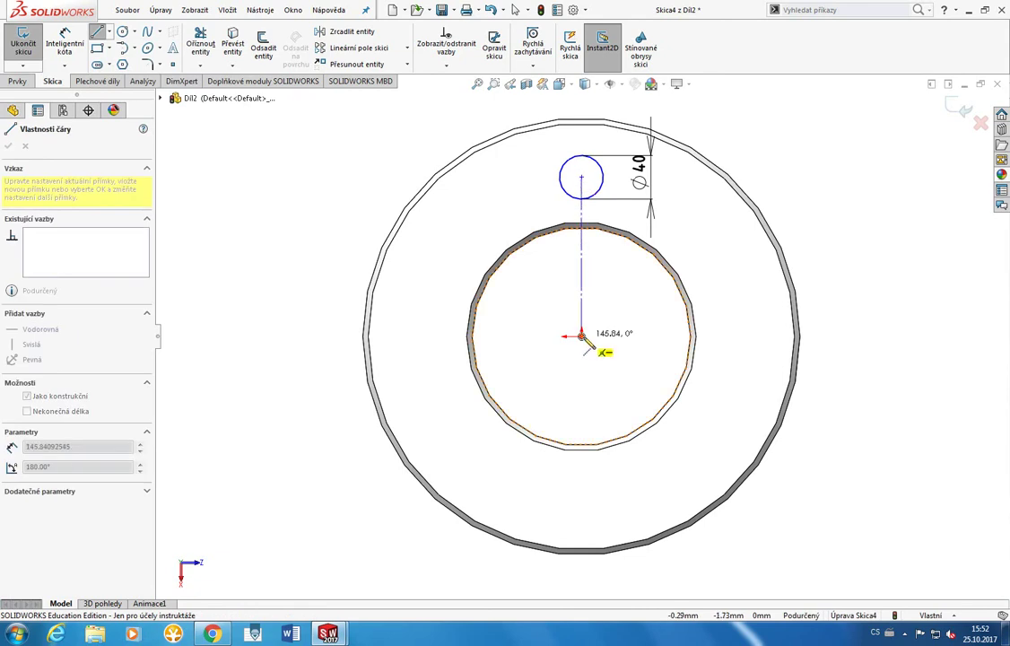
left_click(582, 336)
key("Escape")
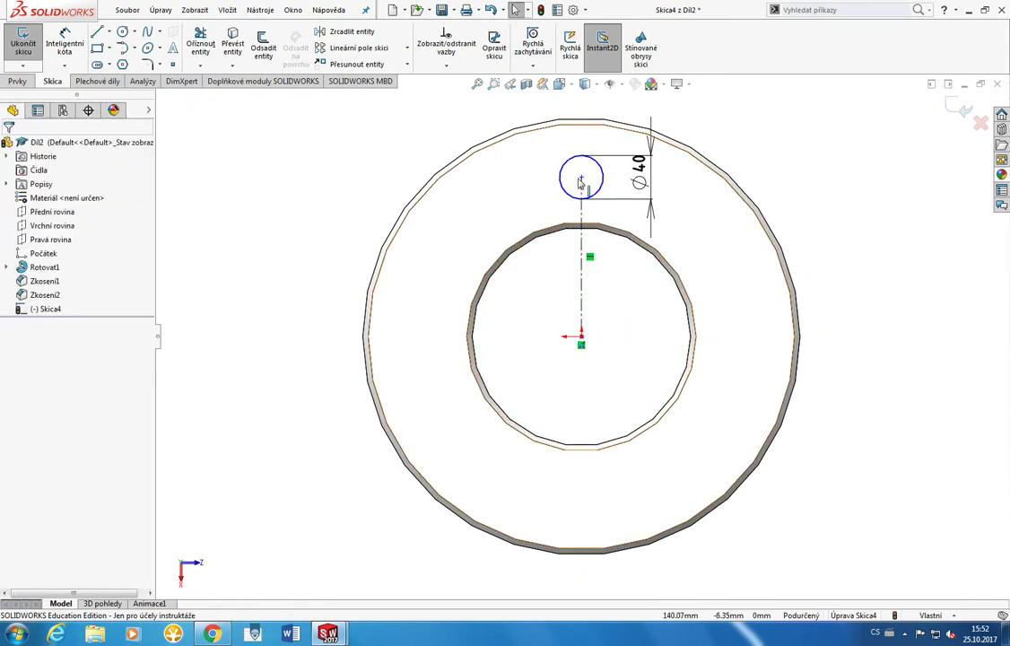
left_click(581, 171)
left_click_drag(584, 174, 557, 182)
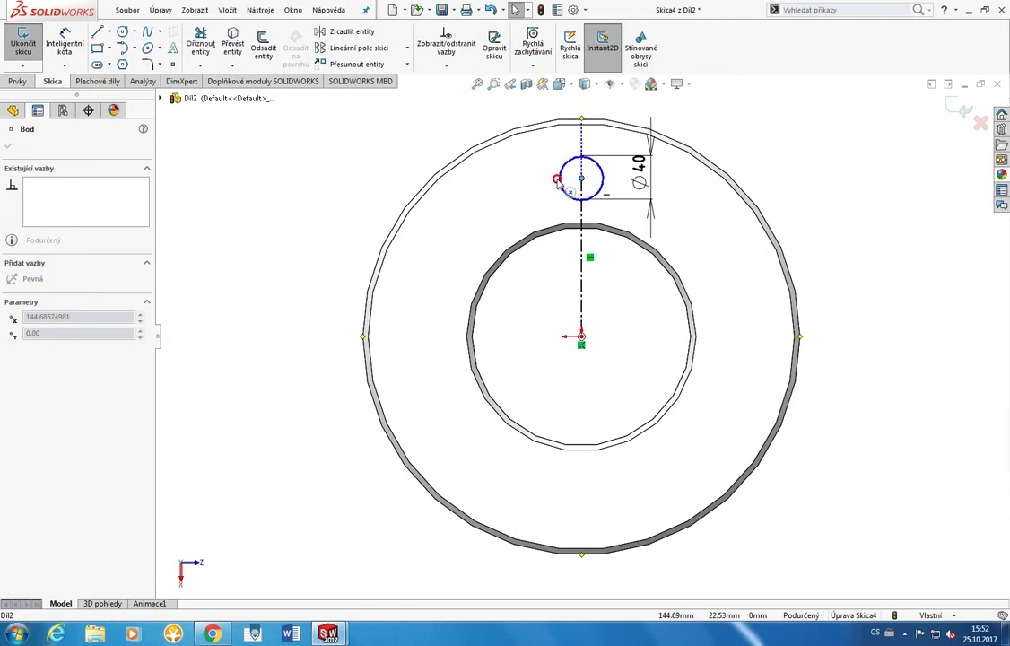
left_click_drag(557, 182, 560, 178)
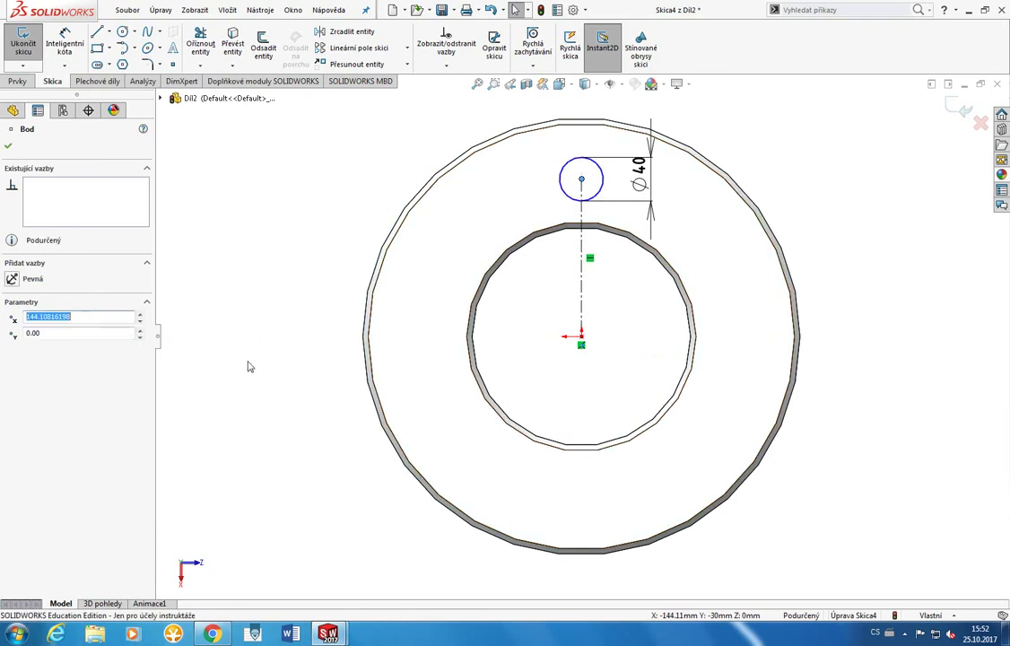
left_click(333, 581)
left_click(271, 549)
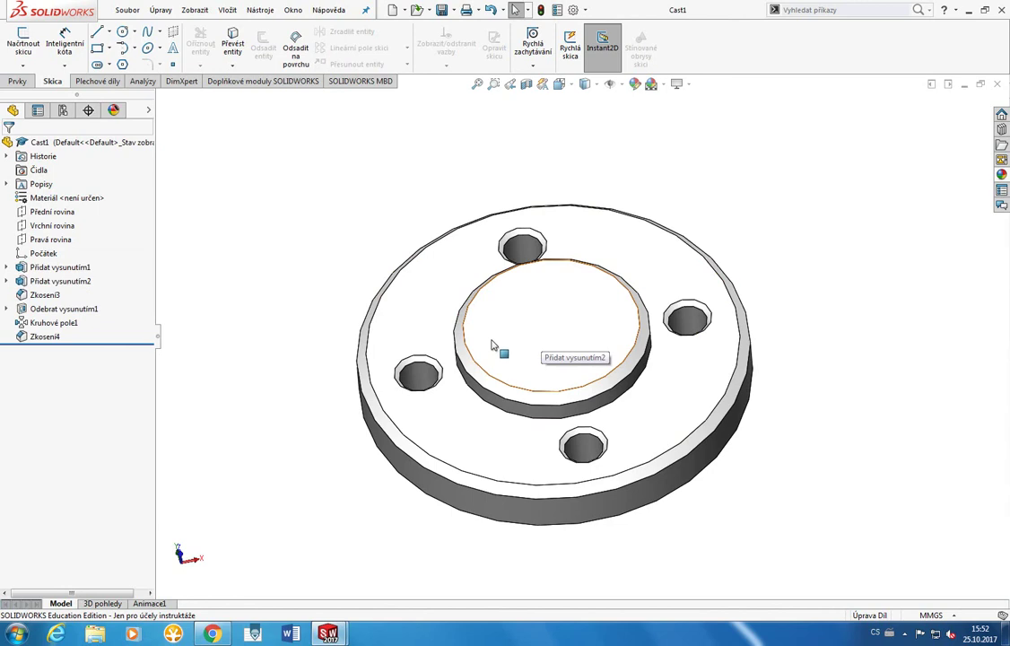
Step: Open Cast1's hole-cut sketch to read the Ø40 hole and its 140 mm offset, then exit
middle_click_drag(247, 321, 254, 402)
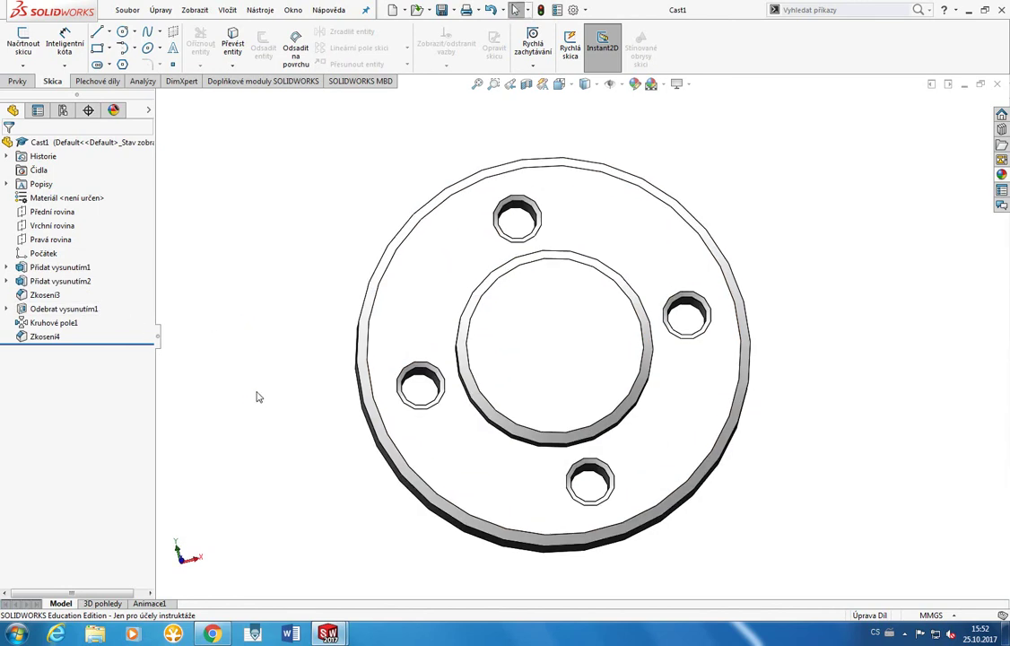
left_click(55, 310)
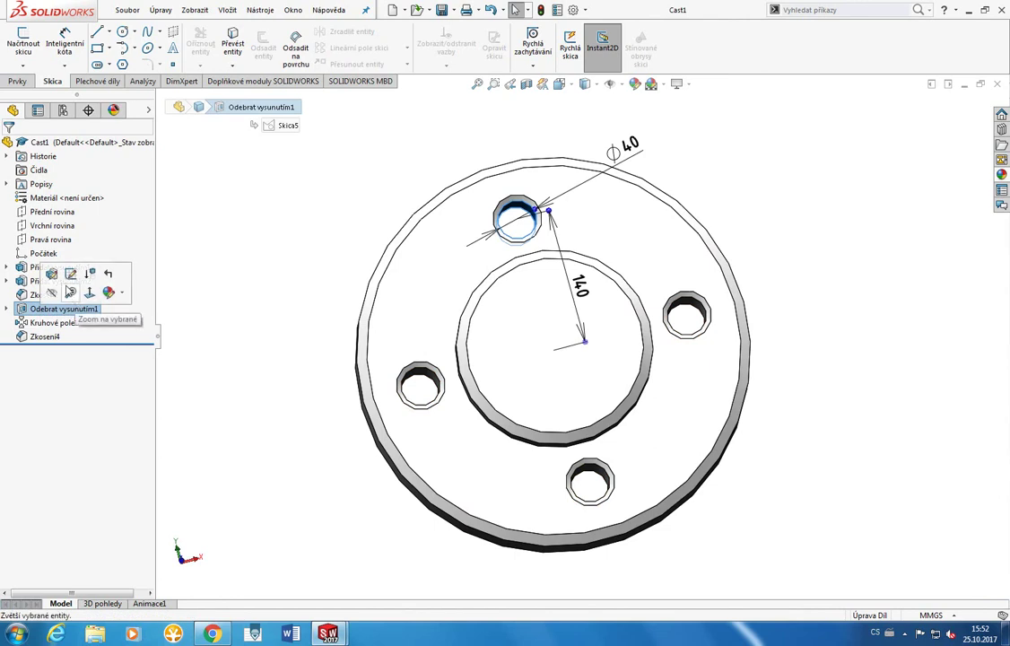
left_click(70, 273)
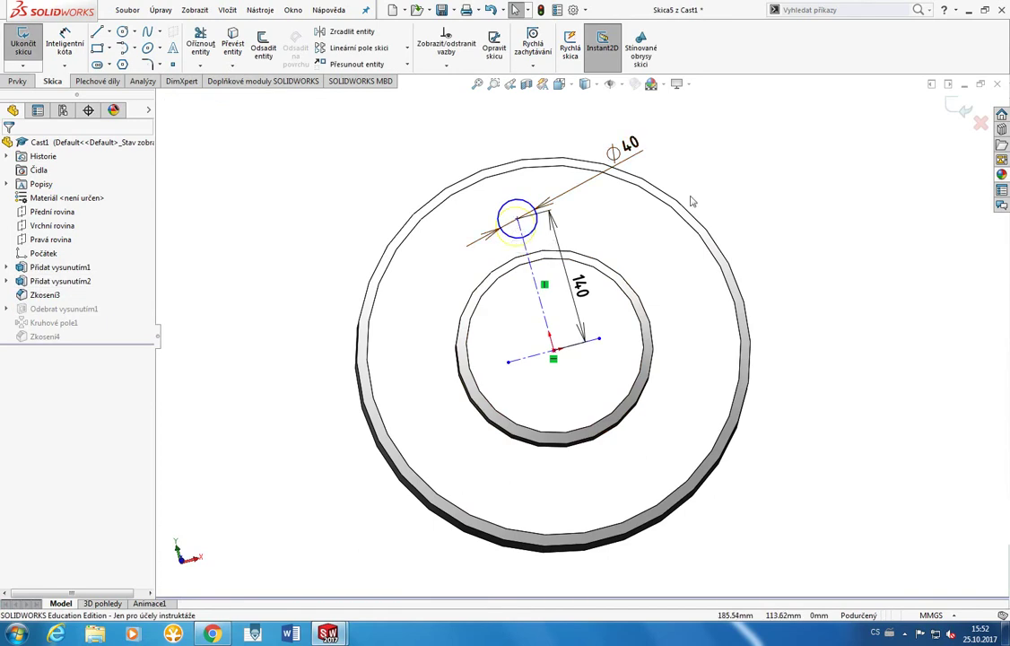
left_click(23, 43)
right_click(60, 309)
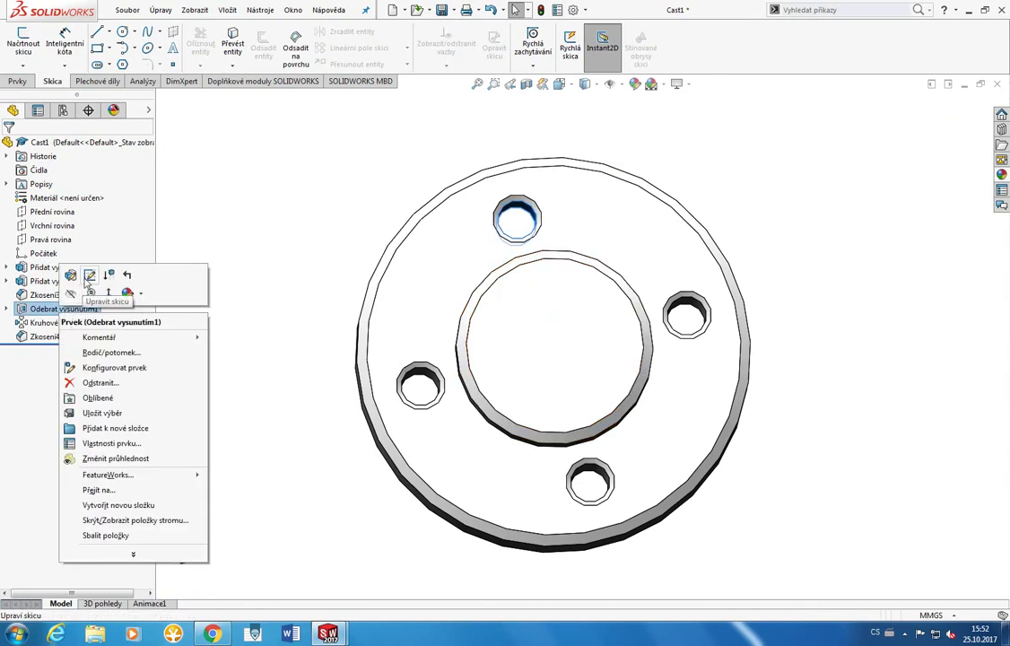
left_click(88, 276)
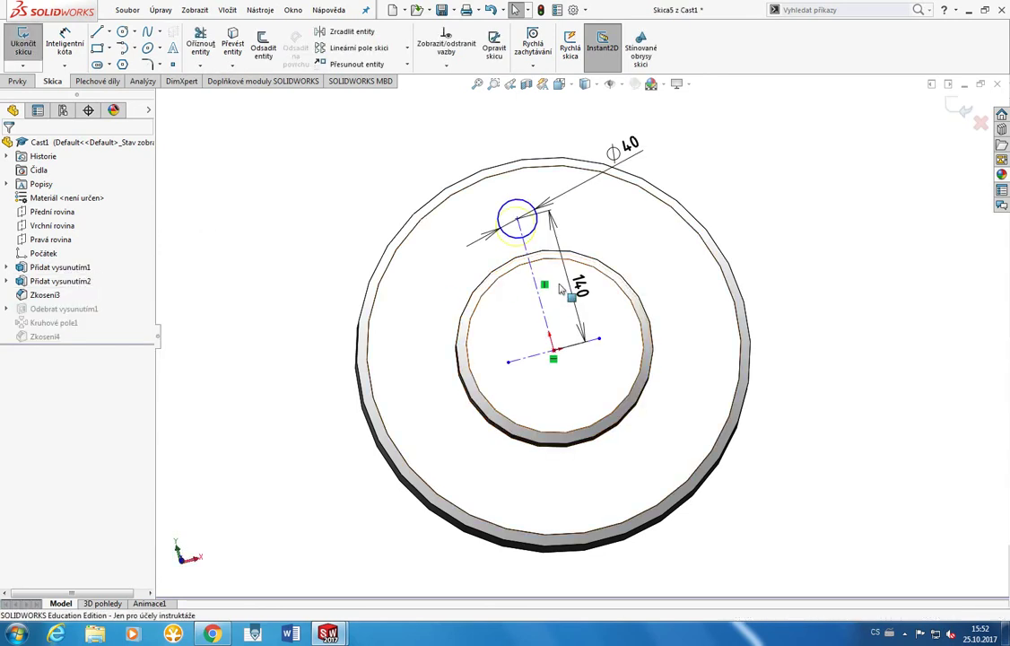
left_click_drag(581, 302, 610, 291)
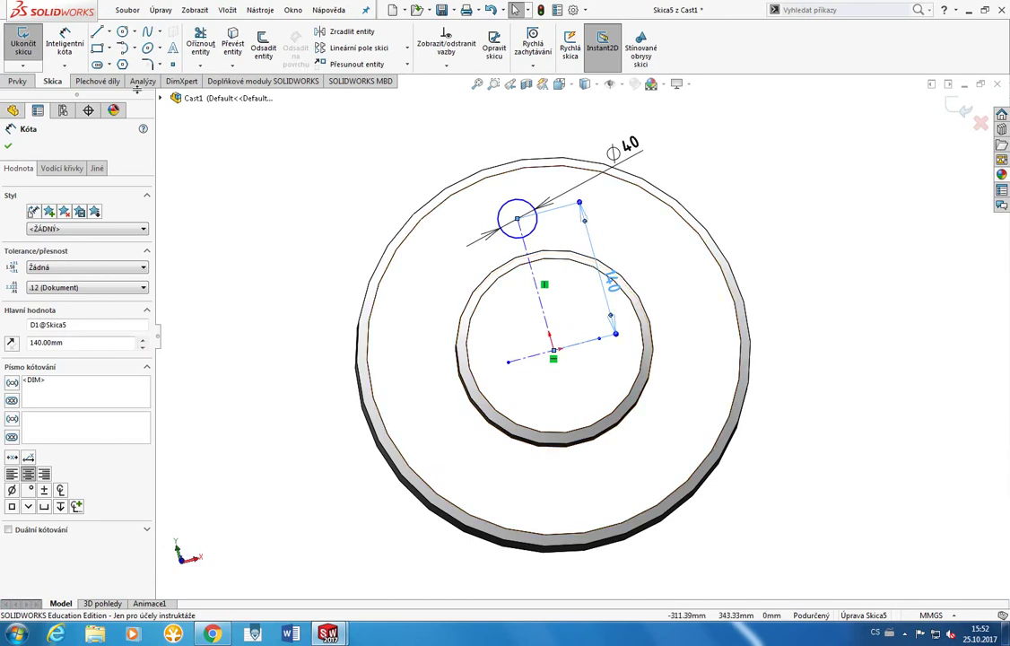
left_click(23, 45)
mouse_move(327, 633)
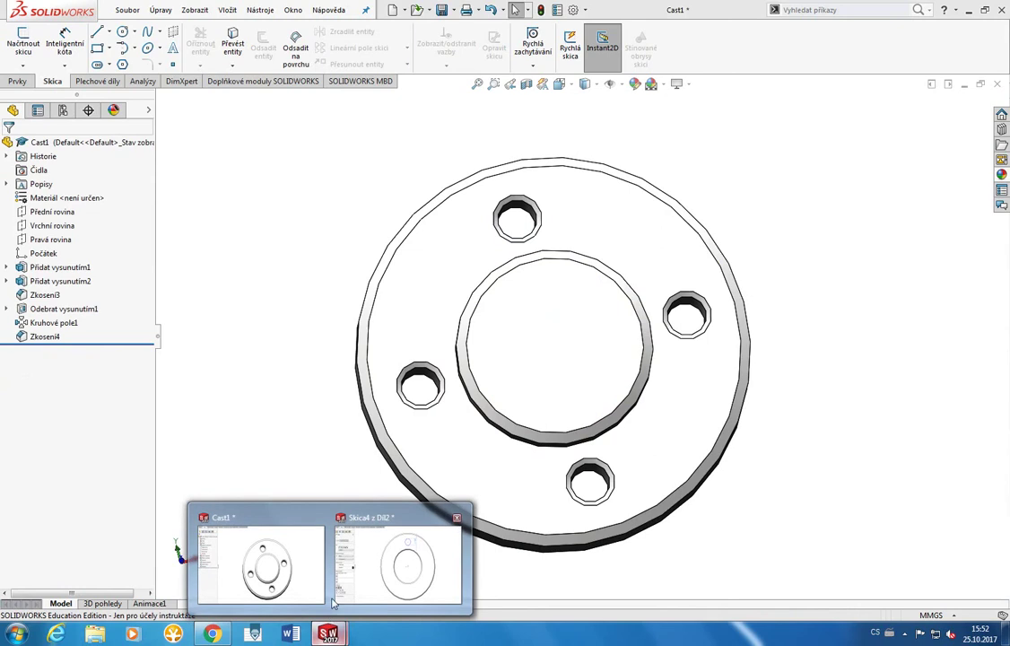
Step: In Díl2, dimension the centreline to 140 mm, then delete the centreline with its dimension
left_click(401, 565)
left_click(72, 46)
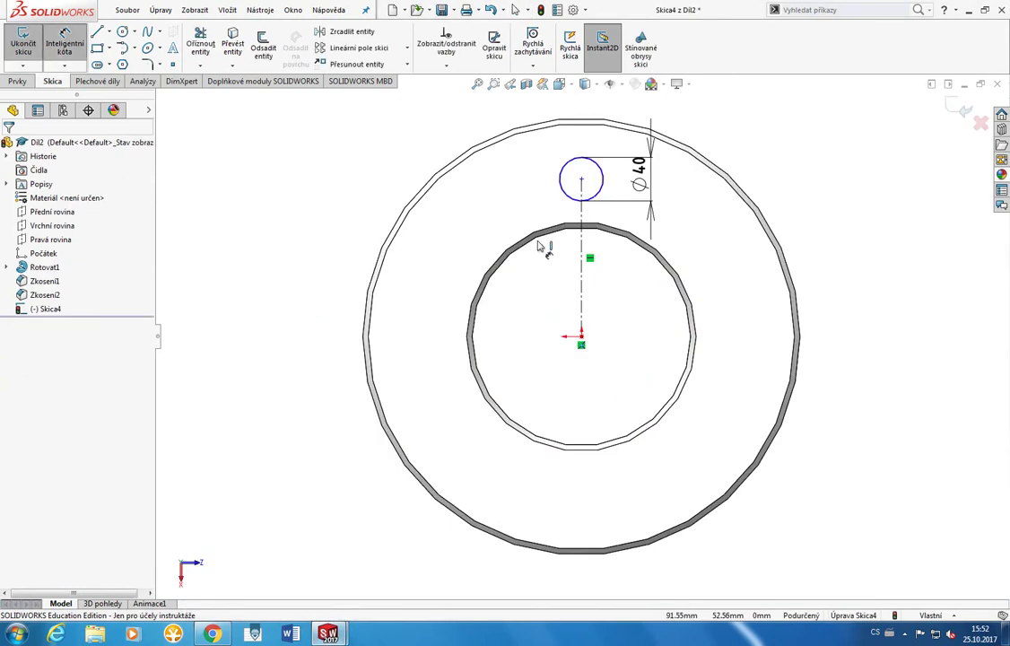
left_click(581, 253)
left_click(485, 255)
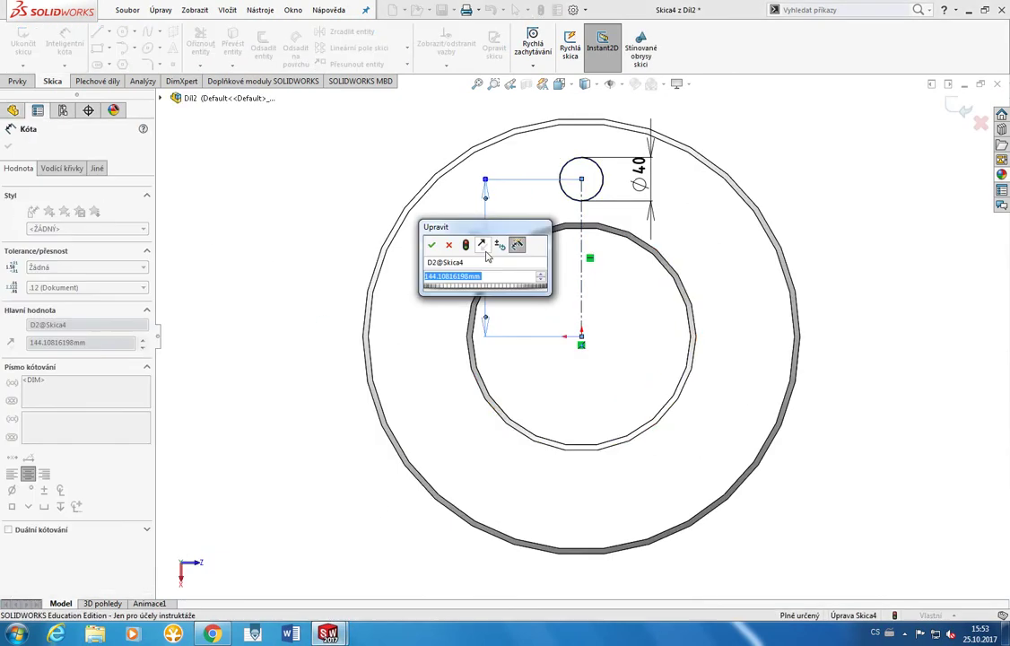
type("140")
key("Return")
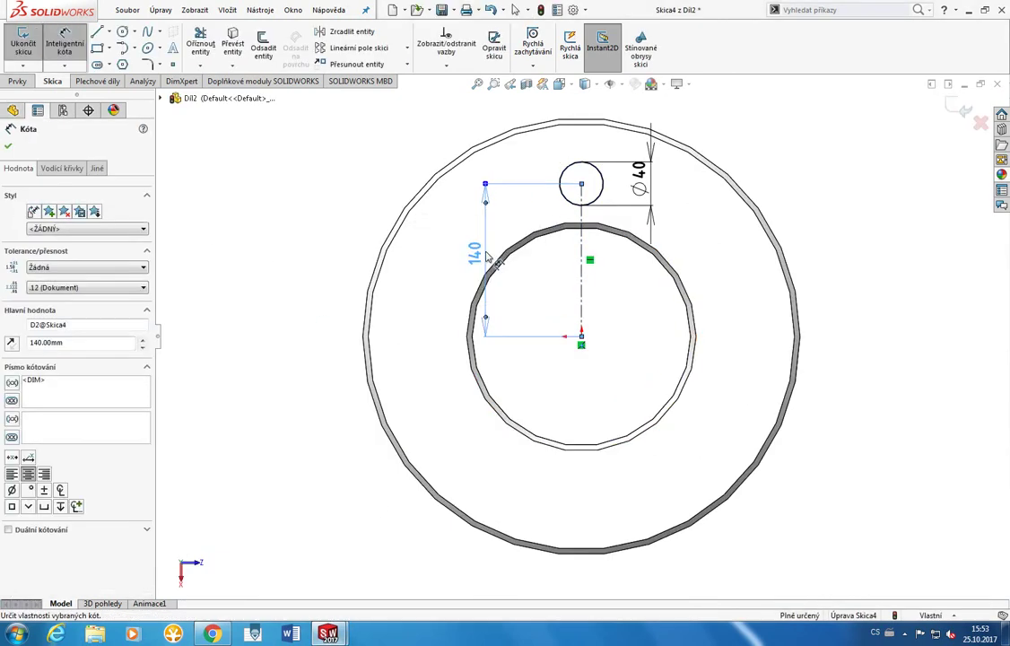
left_click(392, 171)
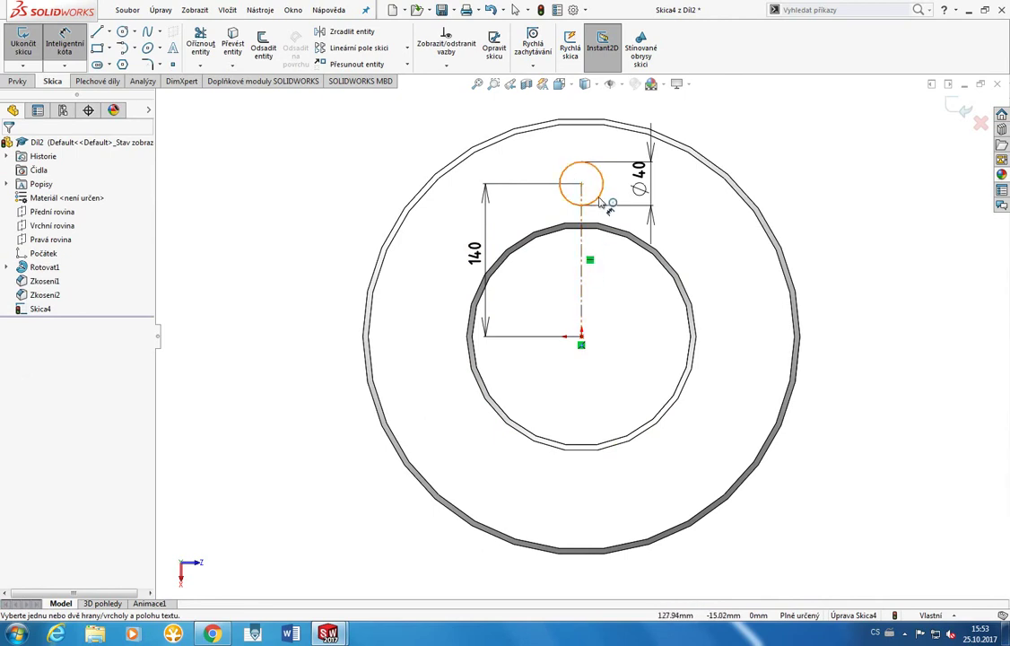
left_click(660, 281)
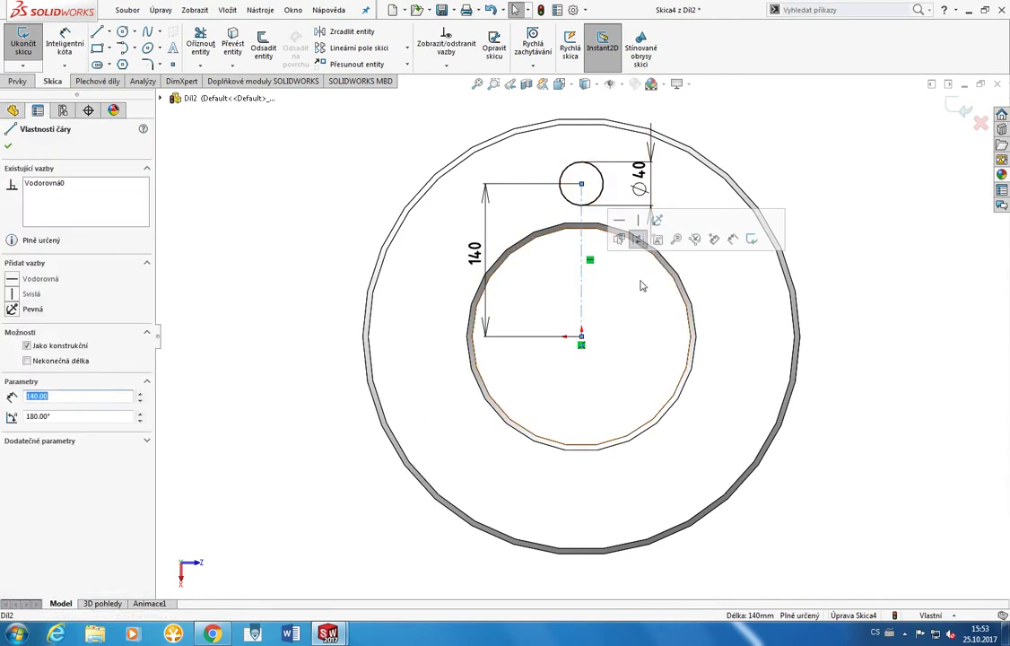
key("Delete")
Step: Confirm the centreline deletion, nudge the 40 mm circle's centre, and bring up the line types
key("Return")
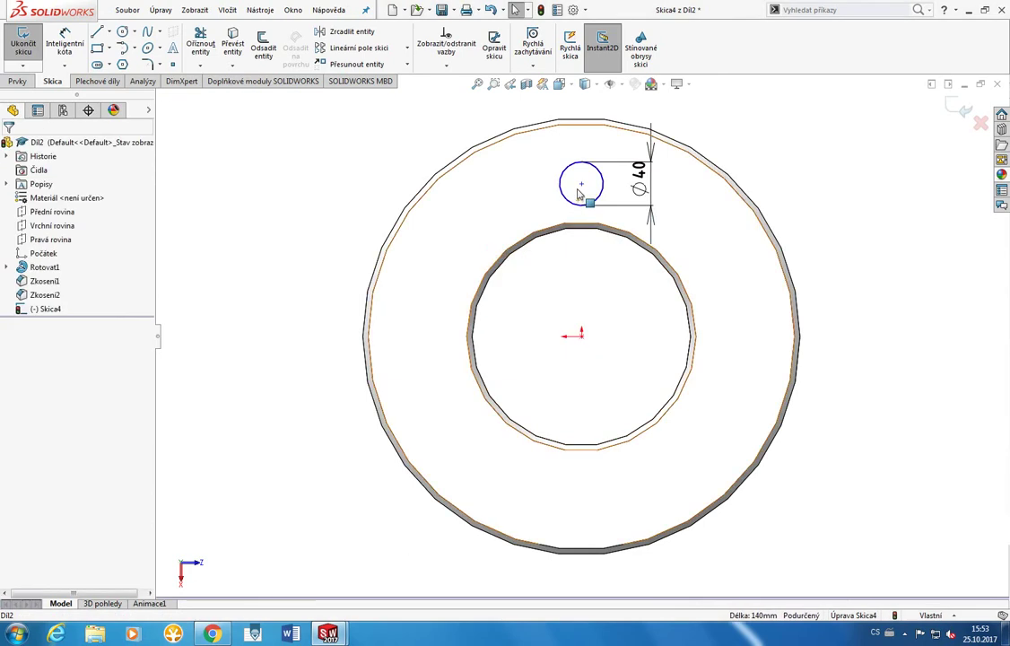
left_click(579, 186)
left_click_drag(579, 186, 575, 183)
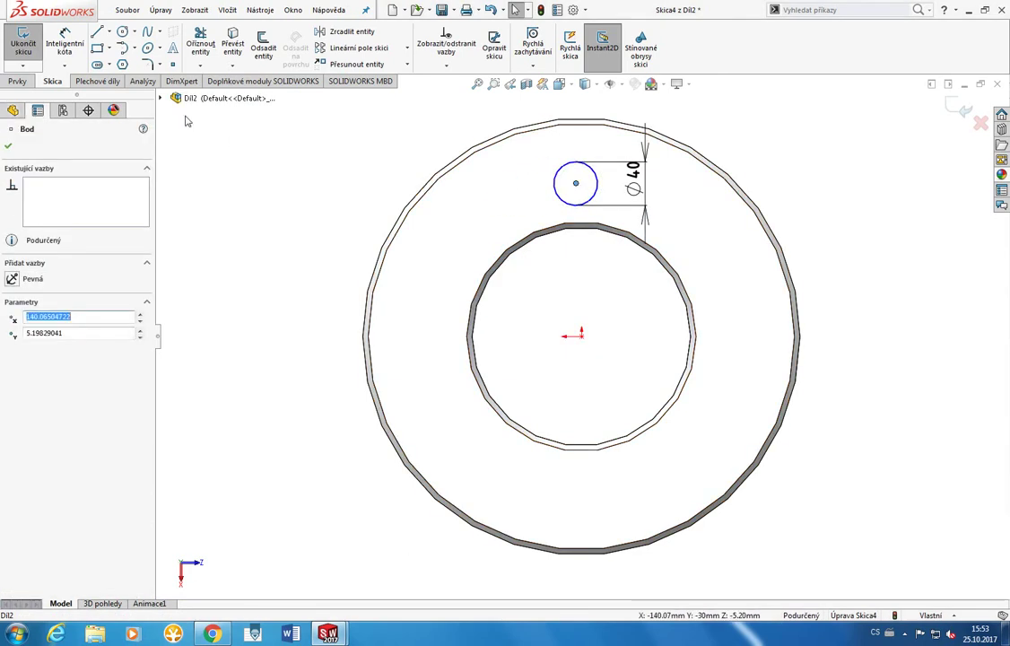
key("d")
left_click(585, 338)
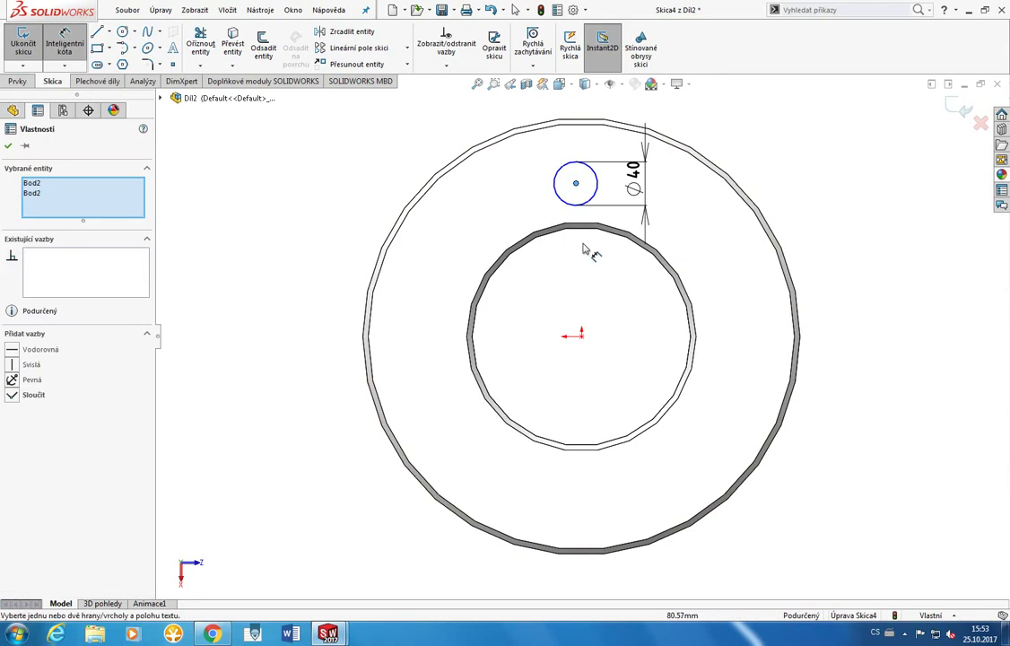
key("Escape")
key("Escape")
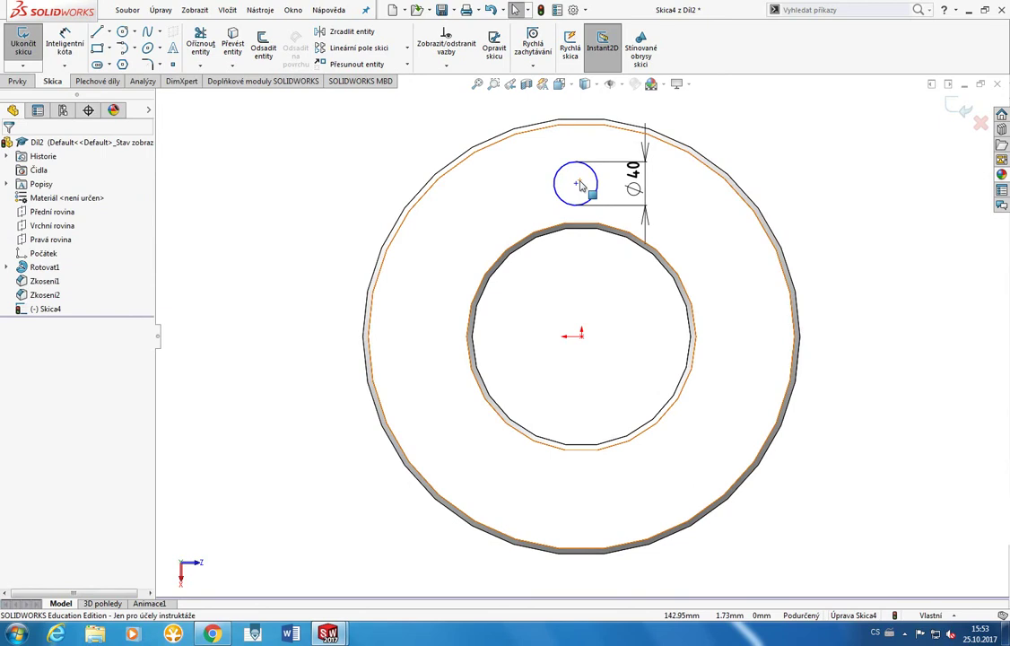
left_click(109, 31)
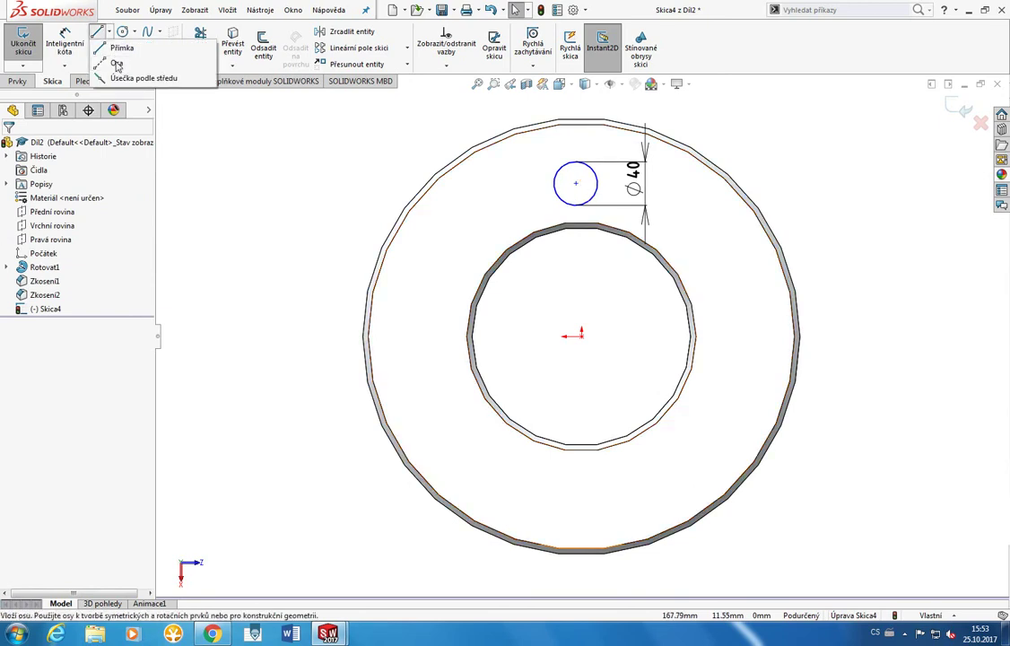
left_click(117, 66)
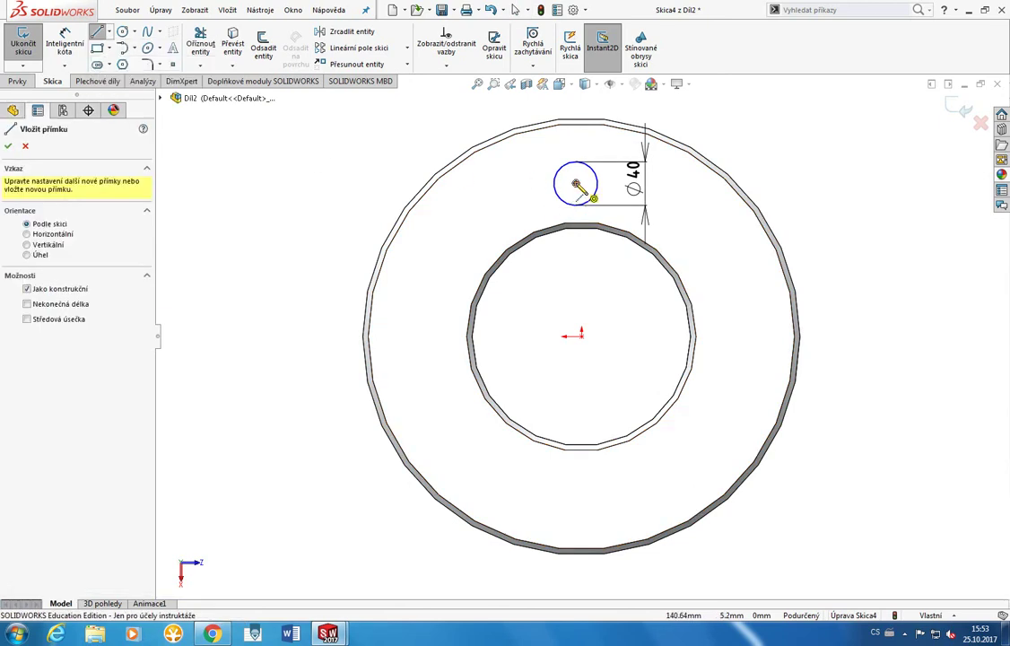
left_click(576, 185)
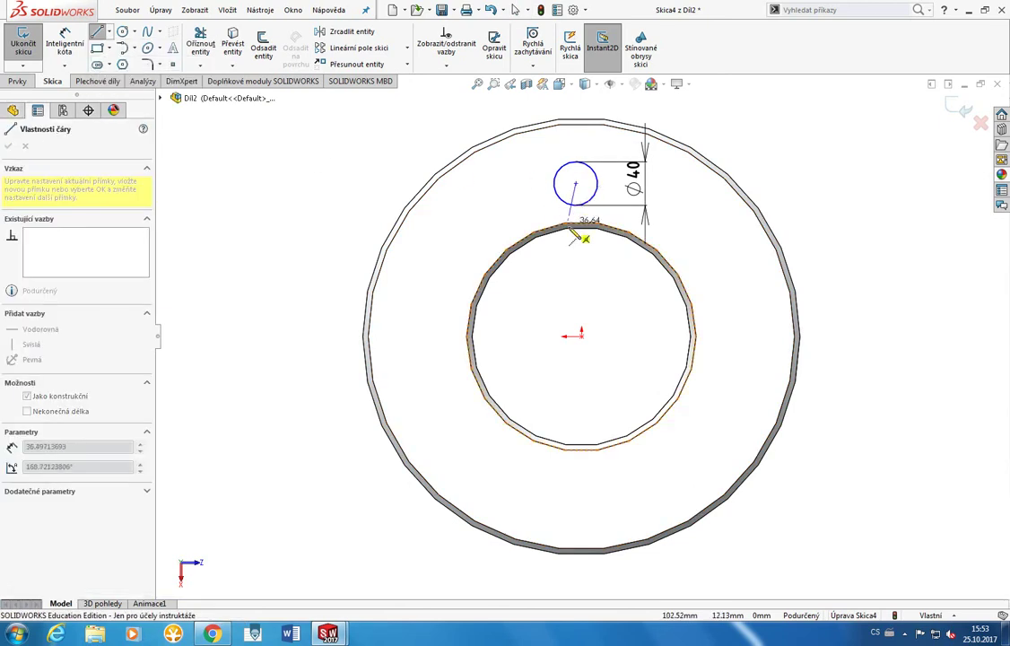
left_click(581, 337)
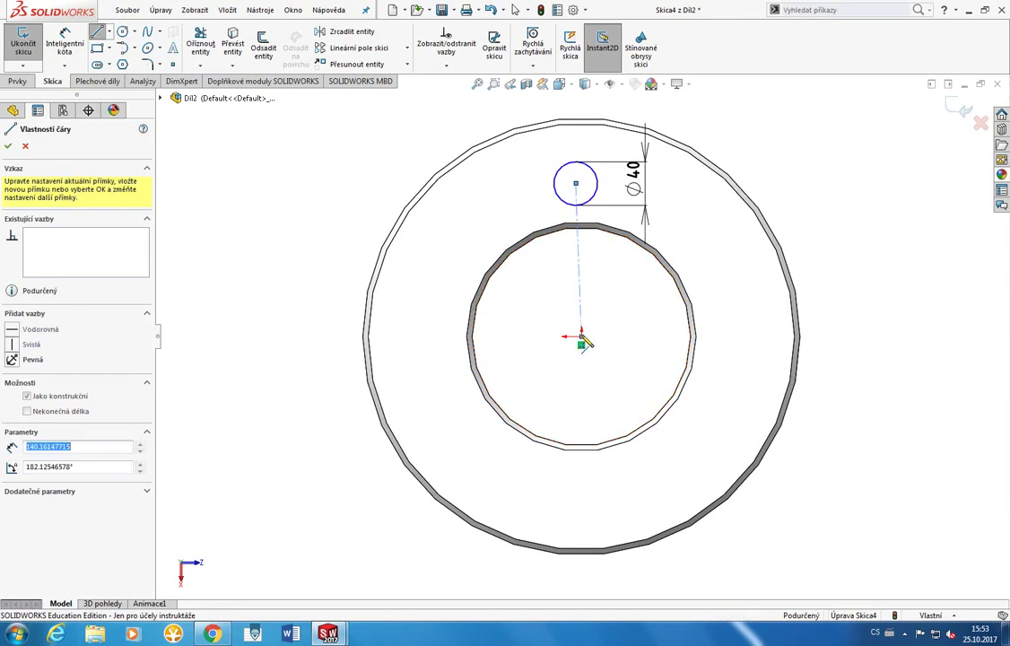
key("Escape")
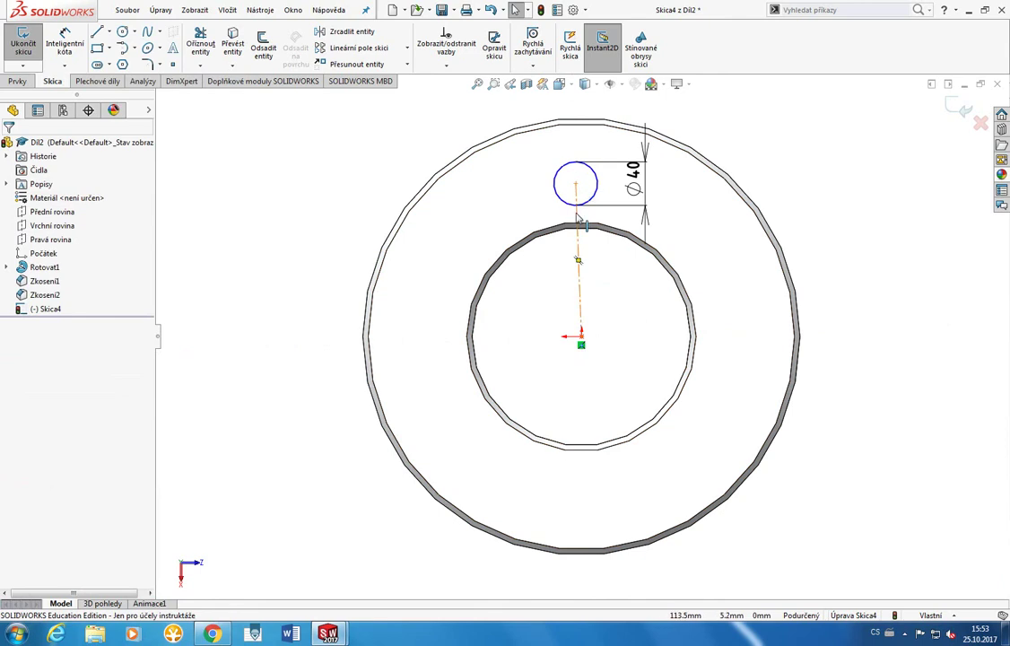
right_click(578, 218)
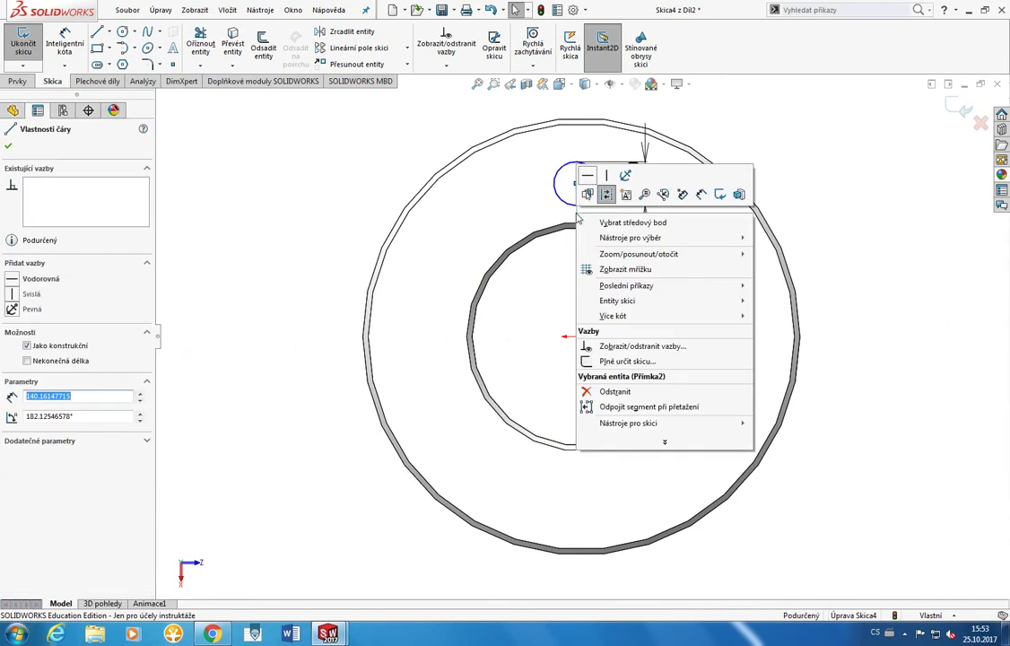
left_click(613, 177)
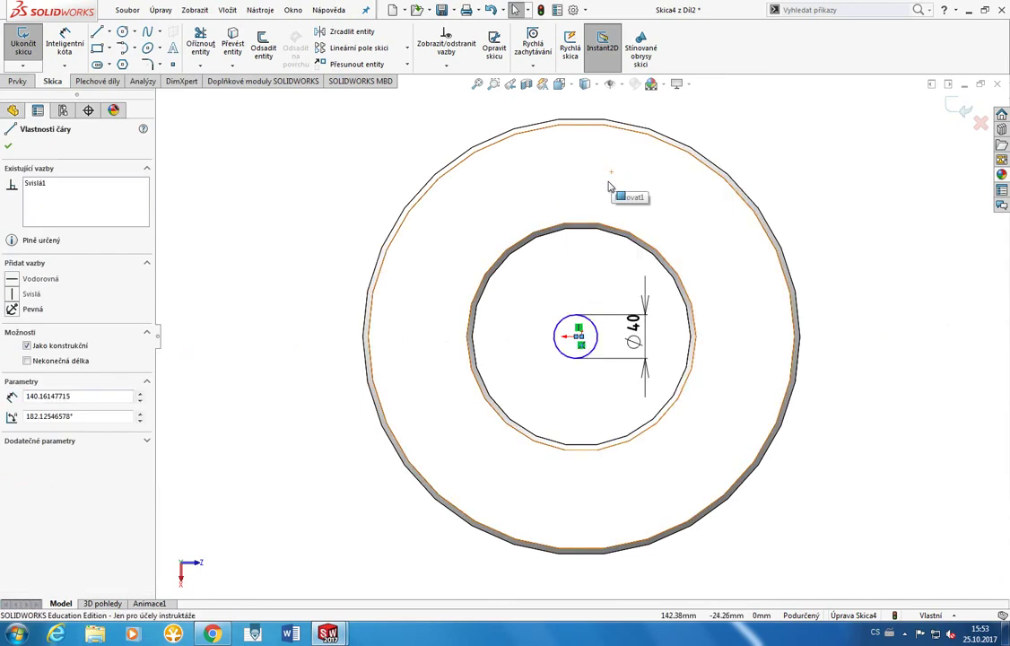
key("ctrl+z")
right_click(582, 178)
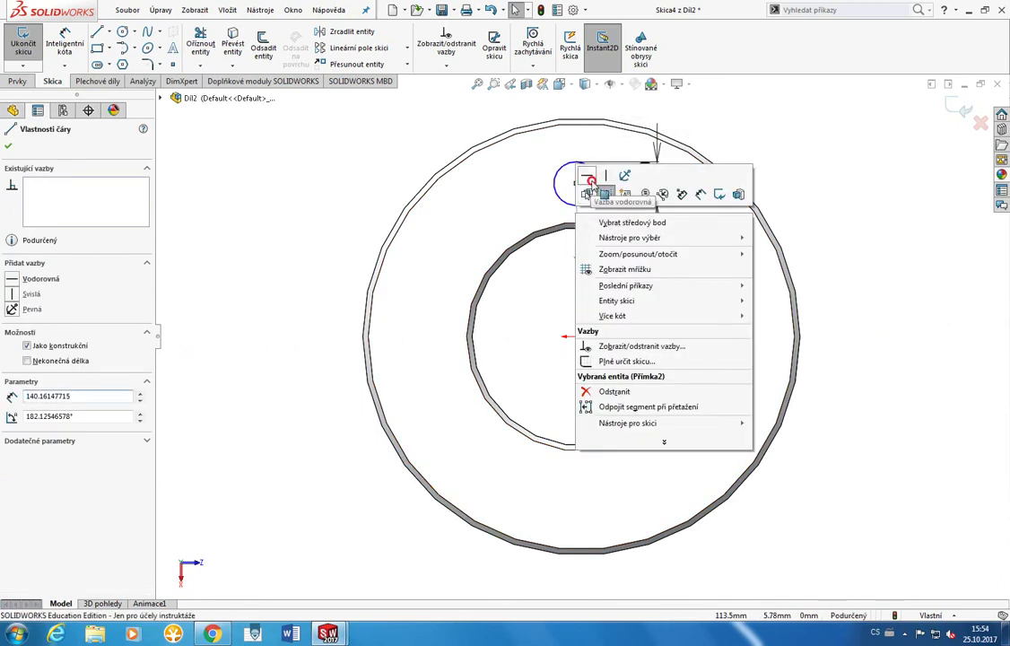
left_click(583, 177)
left_click(738, 132)
left_click(581, 216)
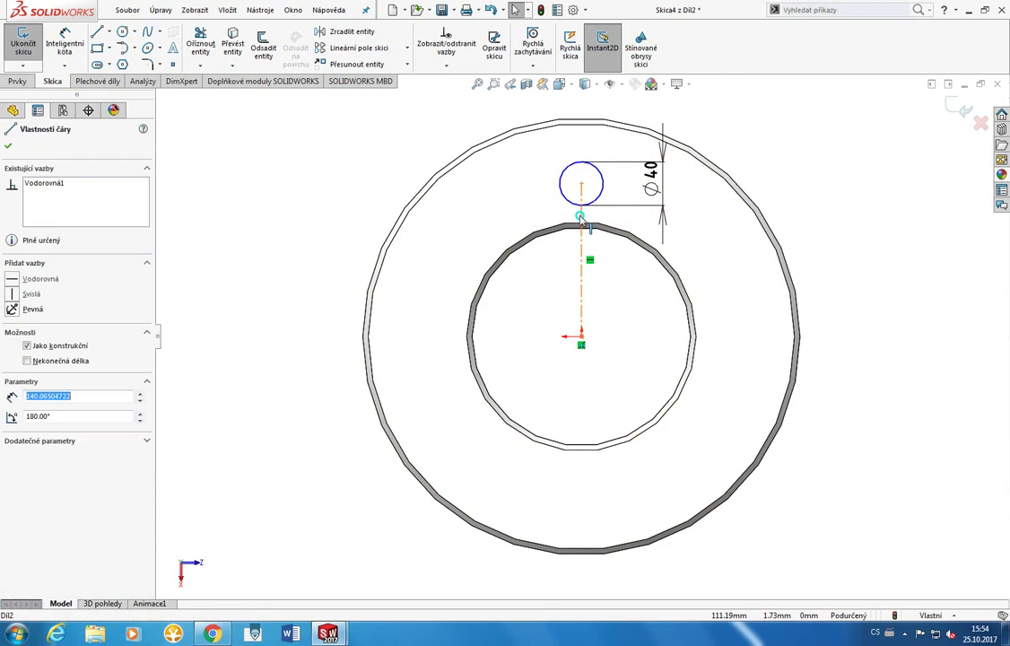
right_click(581, 217)
key("Escape")
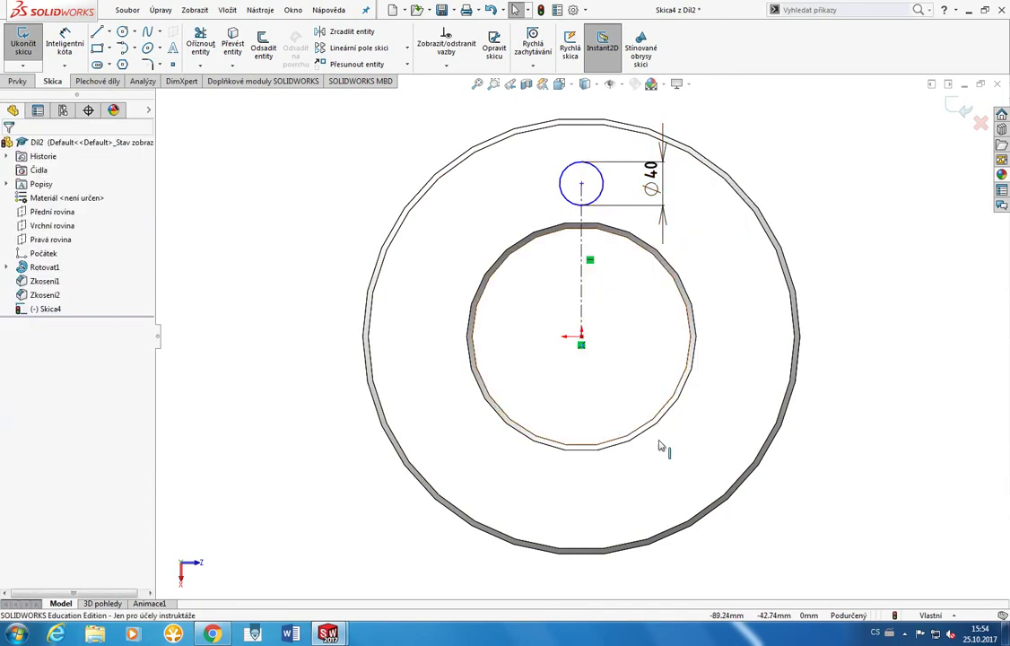
right_click(581, 212)
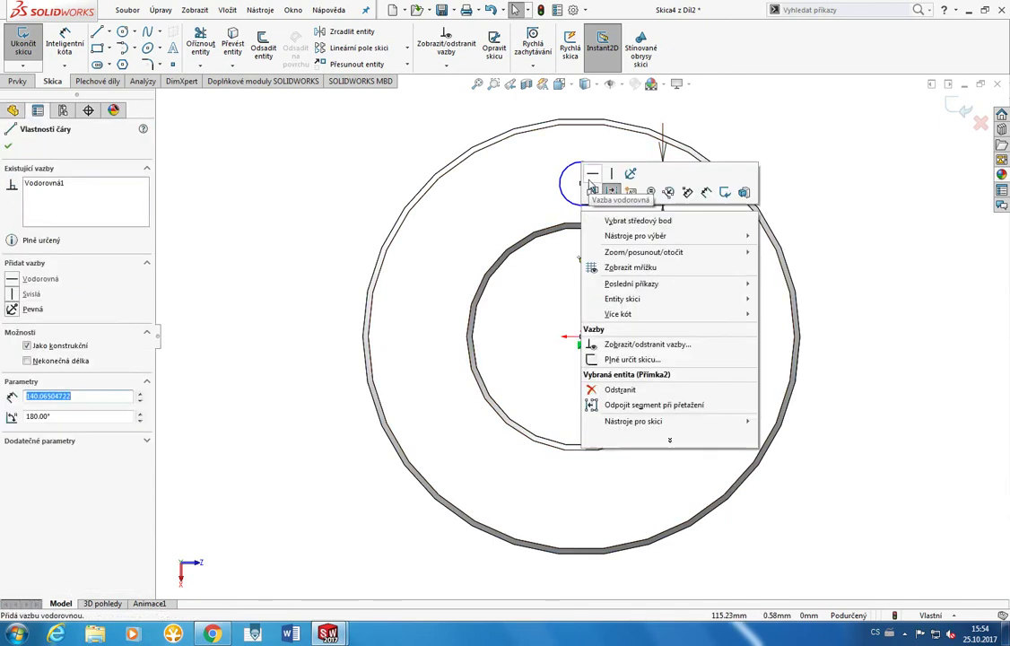
key("Escape")
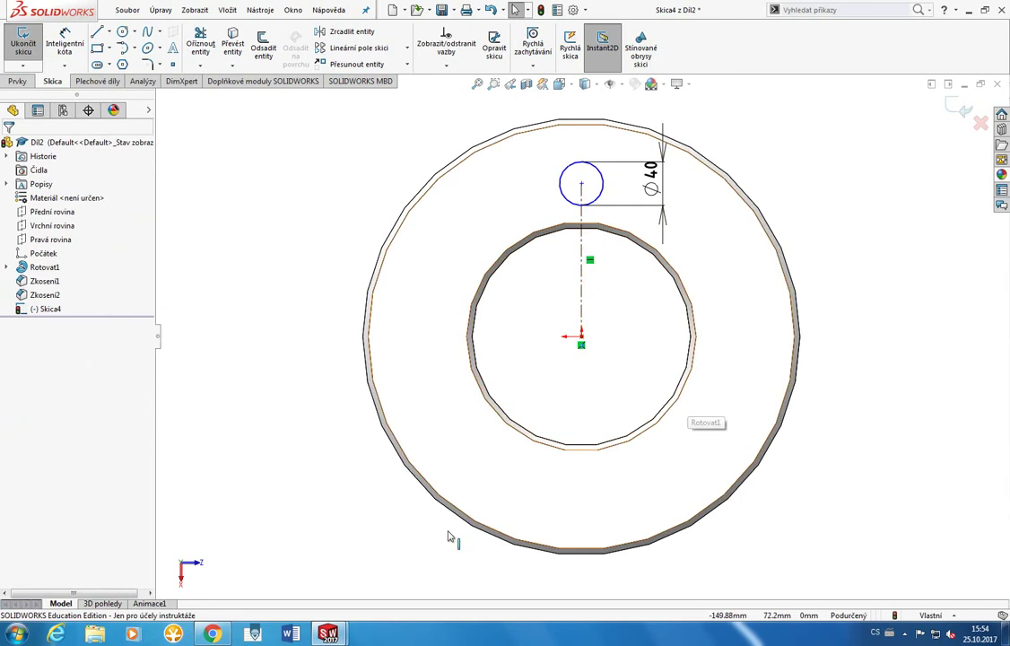
Step: Return the ring sketch to a face-on view with the circle on top
left_click_drag(250, 519, 143, 609)
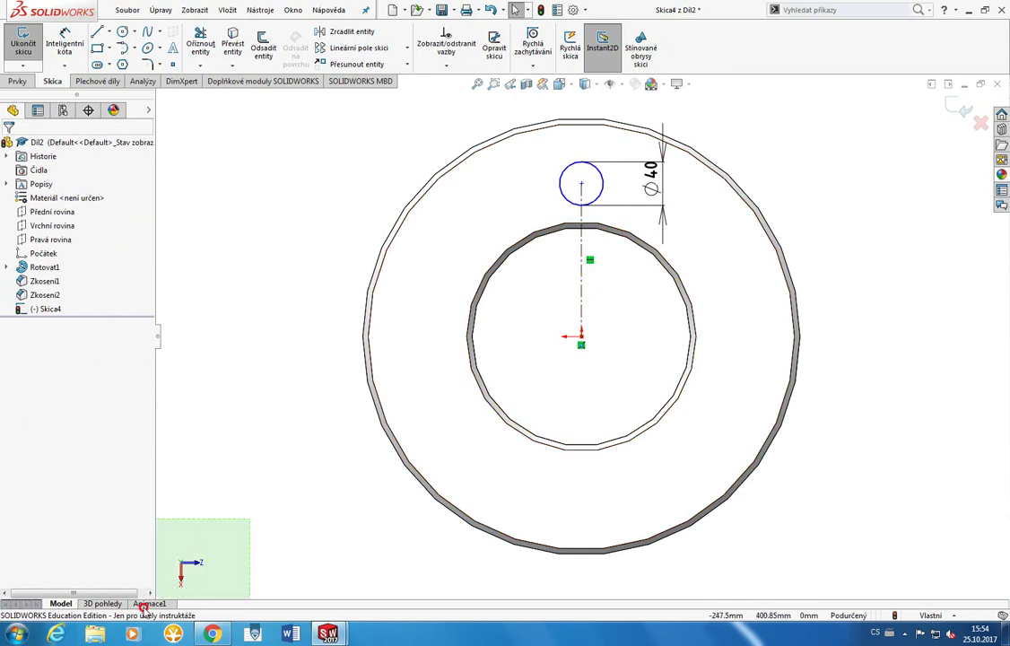
left_click_drag(144, 608, 171, 399)
mouse_move(336, 450)
middle_mouse_down()
mouse_move(383, 496)
mouse_move(234, 85)
mouse_move(632, 365)
middle_mouse_up()
key("space")
key("Escape")
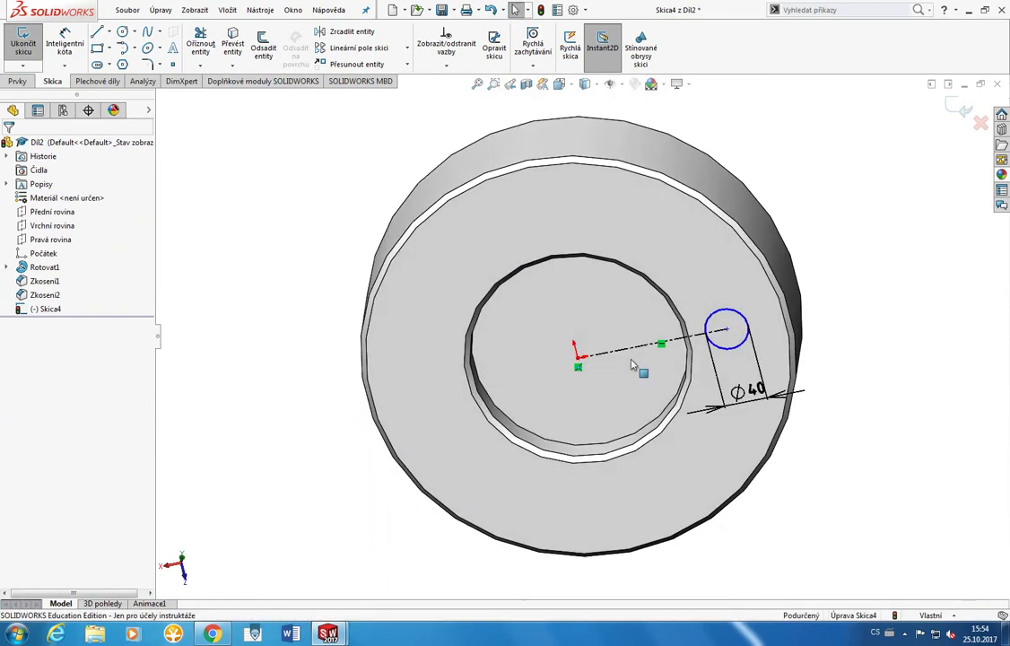
key("ctrl+8")
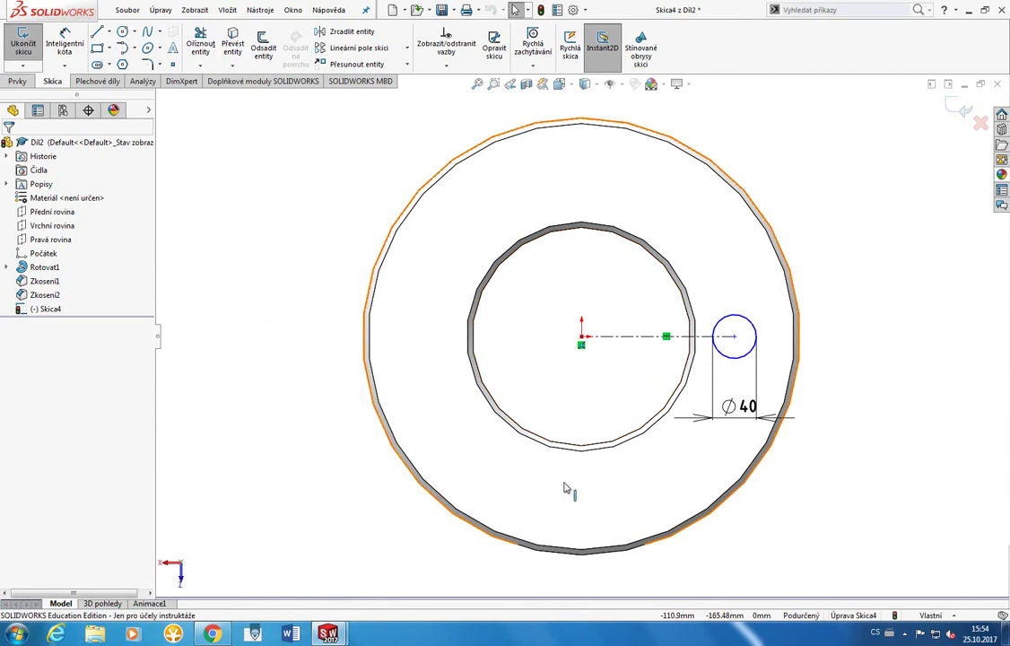
left_click(660, 336)
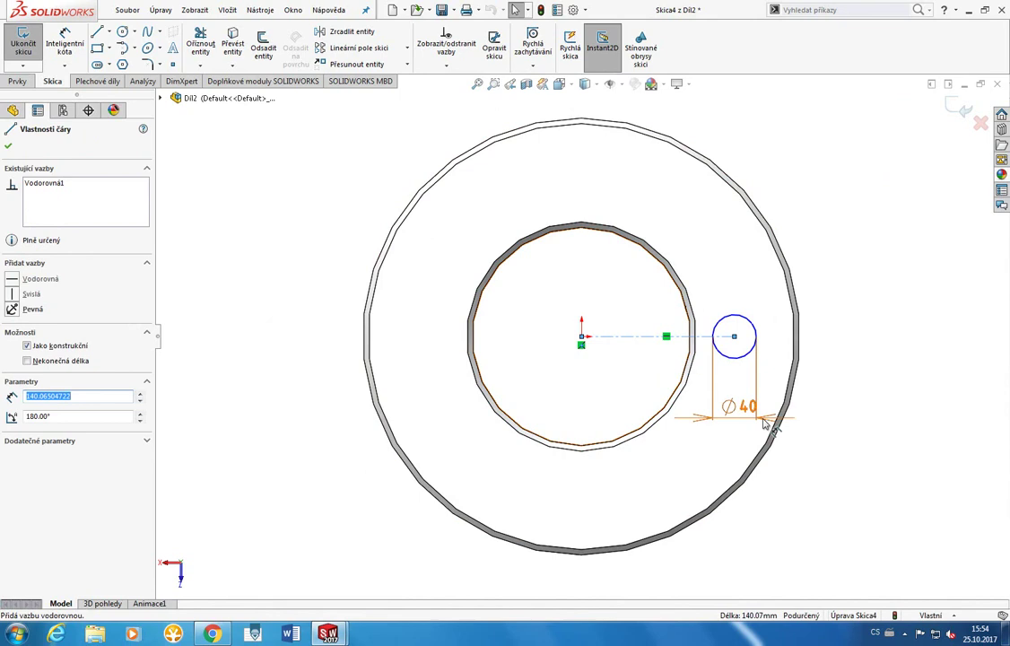
key("ctrl+8")
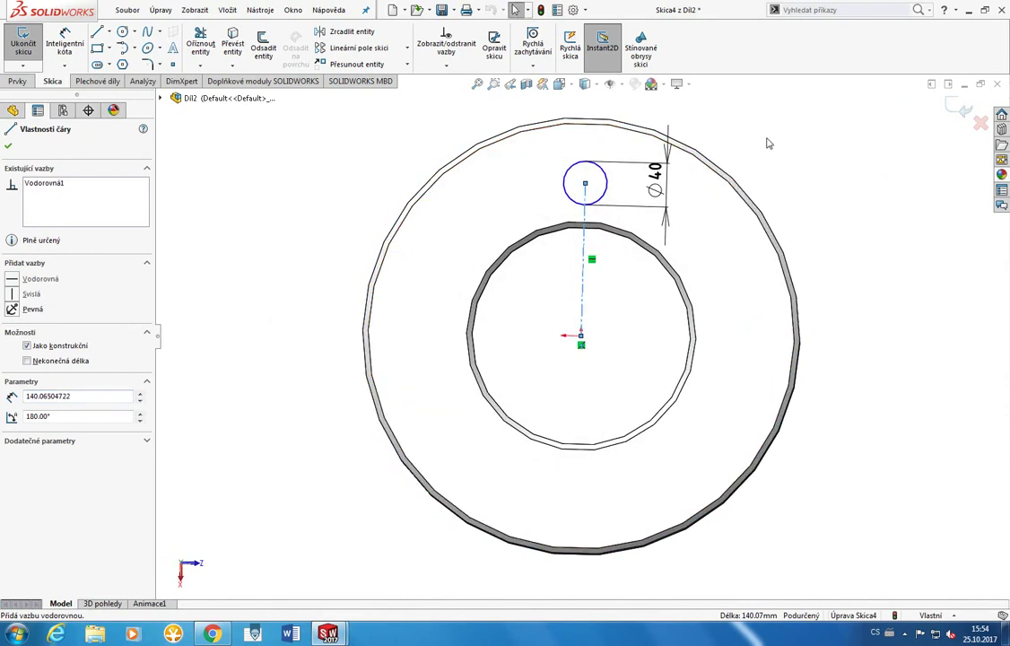
key("space")
left_click(647, 338)
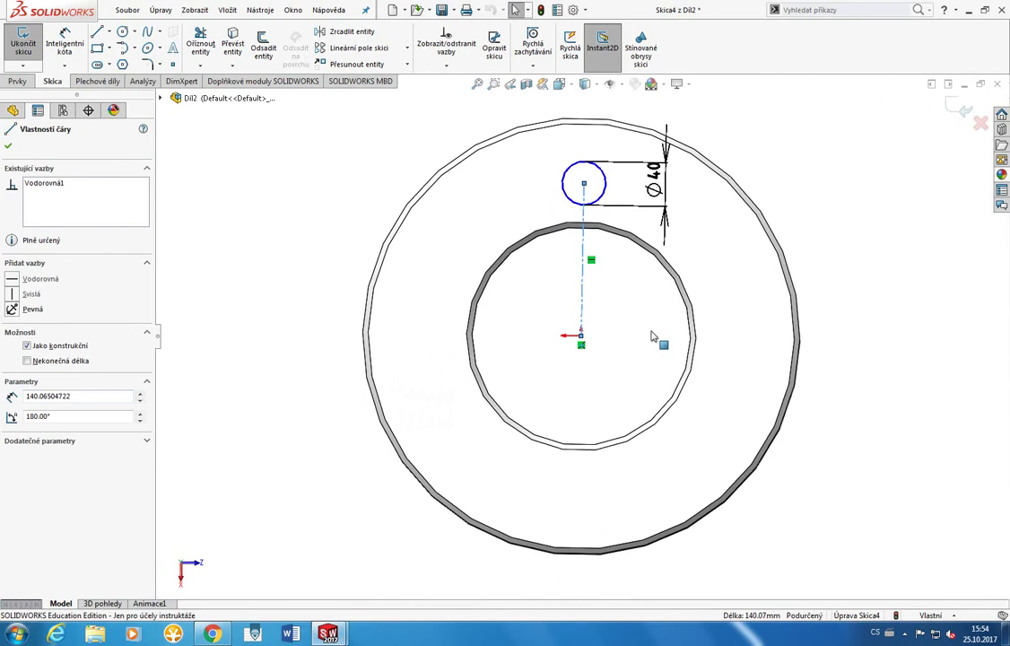
Step: Slide the 40 mm circle's centre along the construction line
left_click(833, 210)
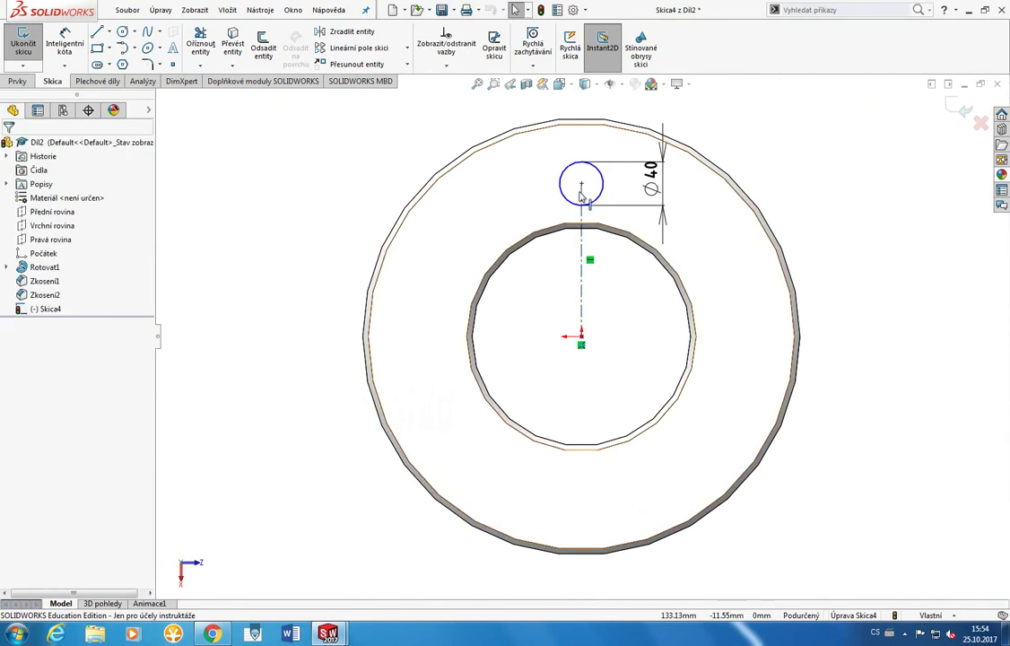
left_click_drag(582, 182, 642, 187)
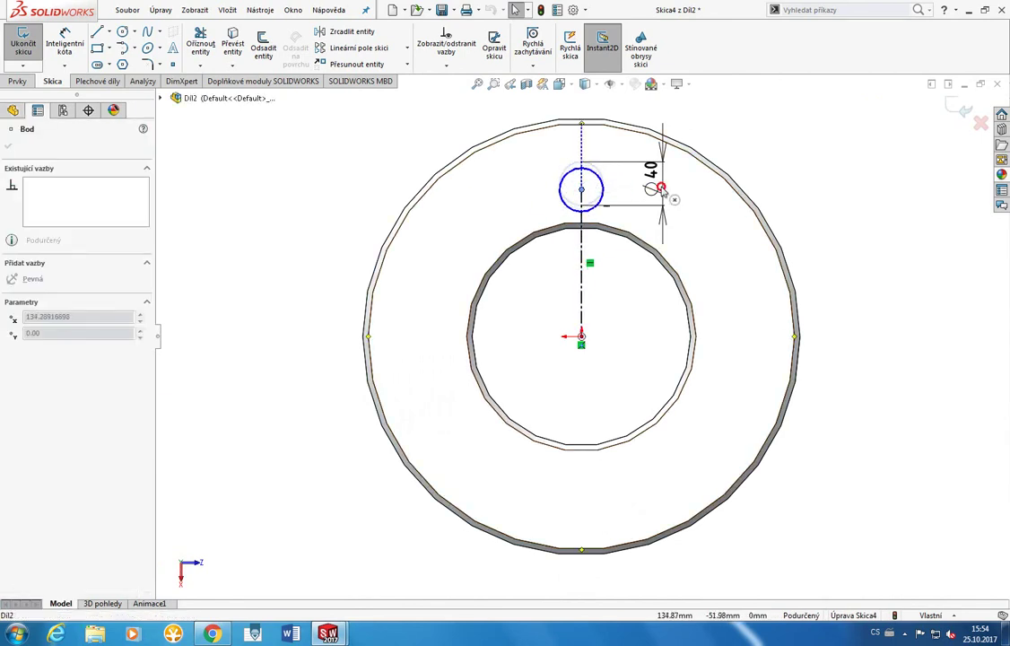
left_click_drag(643, 187, 652, 188)
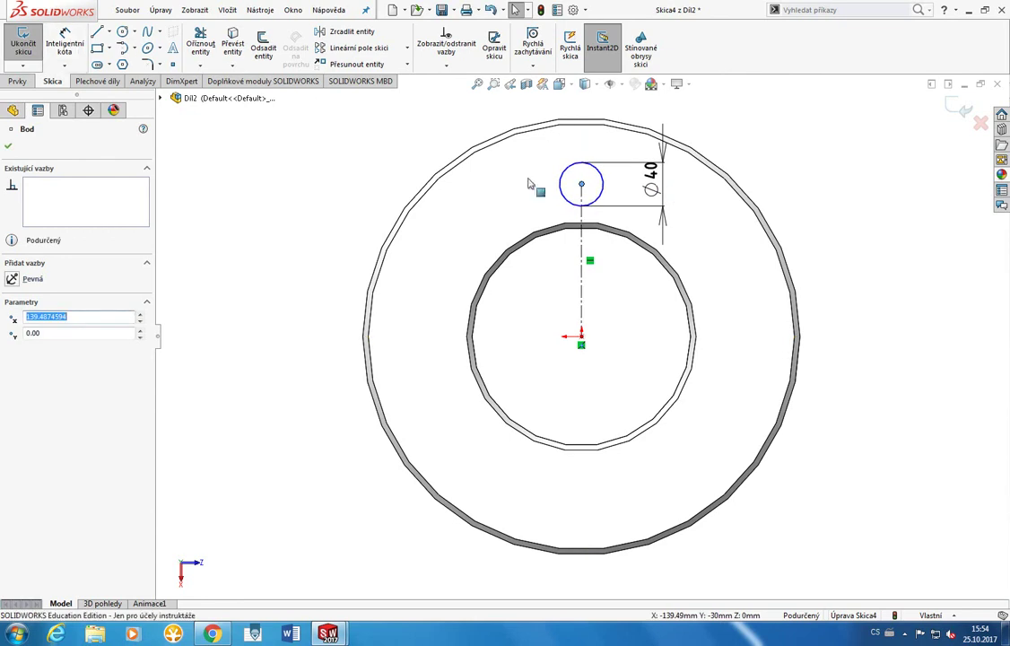
mouse_move(581, 184)
left_mouse_down()
mouse_move(582, 264)
mouse_move(581, 146)
mouse_move(581, 243)
mouse_move(581, 184)
left_mouse_up()
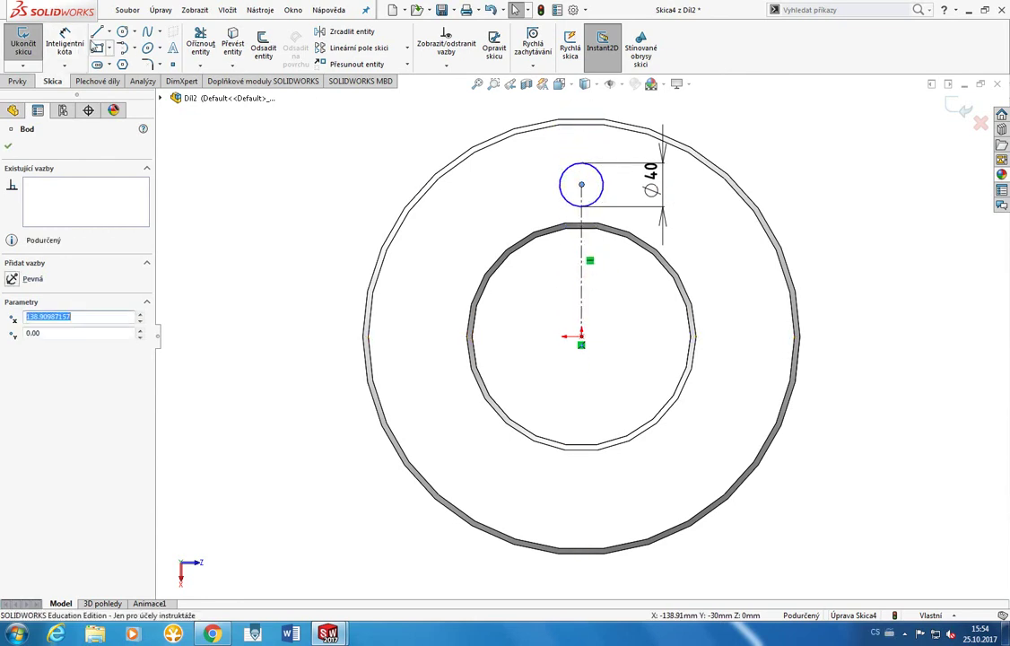
Step: Dimension the construction line to 140 mm, fully defining Skica4
left_click(64, 42)
left_click(583, 282)
key("Escape")
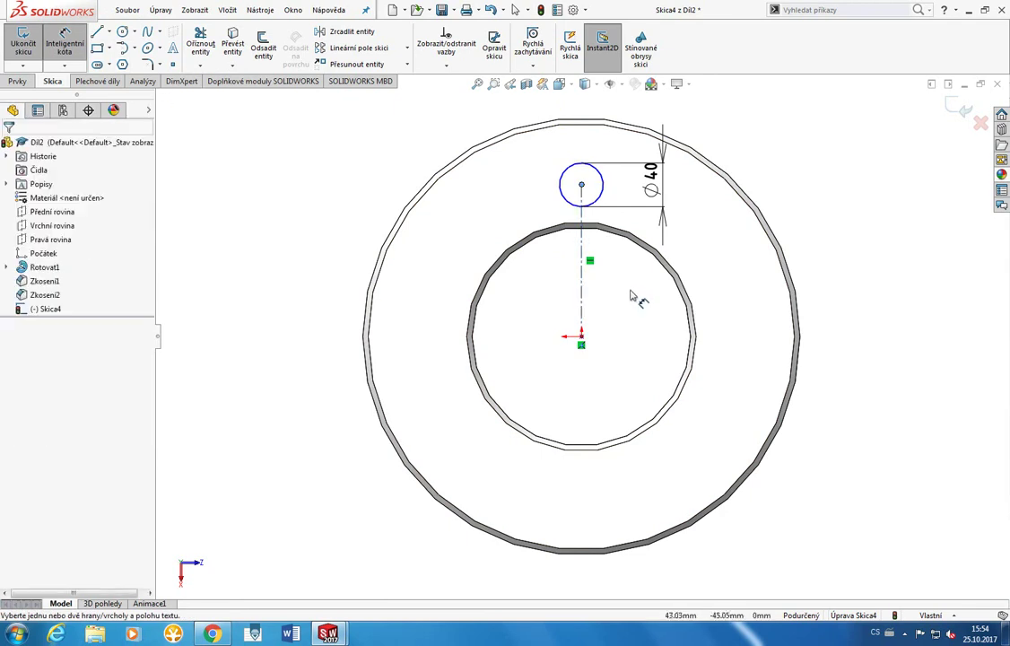
key("Escape")
left_click(65, 42)
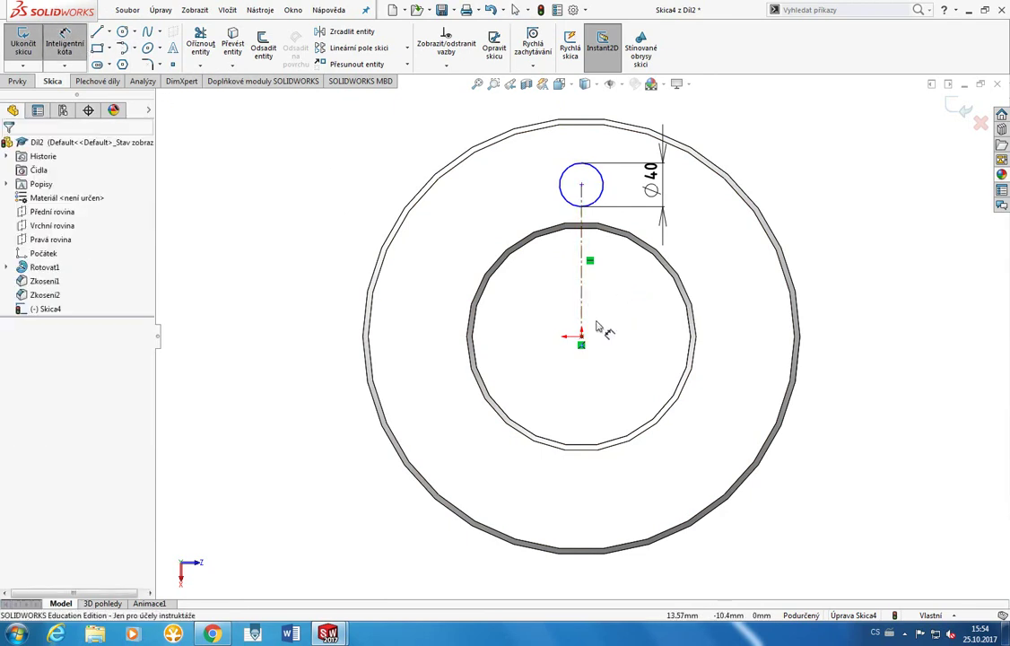
left_click(581, 287)
left_click(627, 305)
type("140")
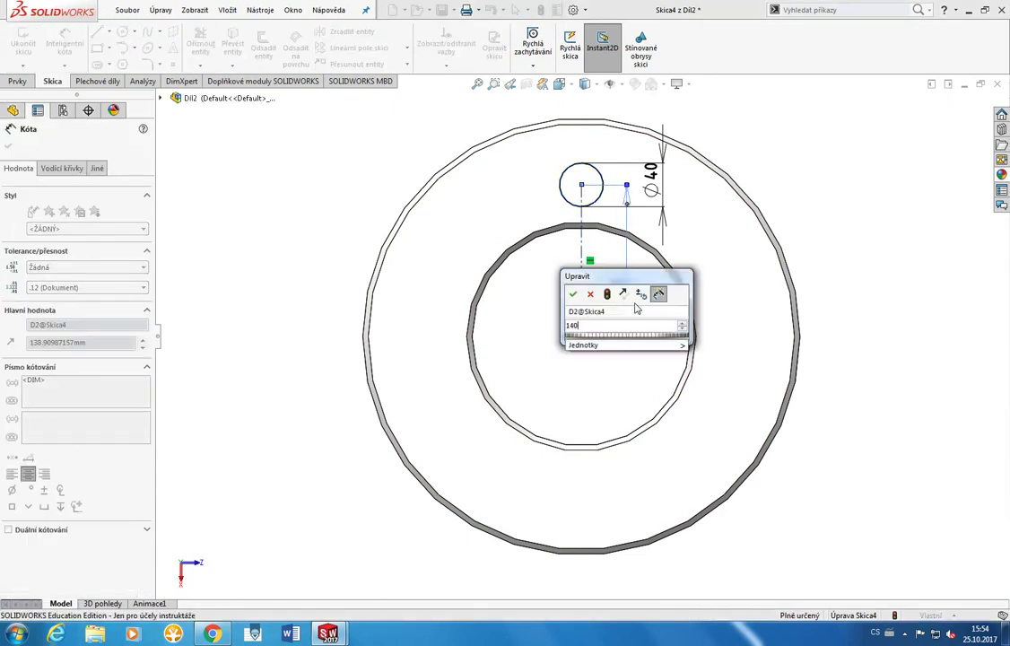
key("Return")
key("Escape")
left_click(582, 184)
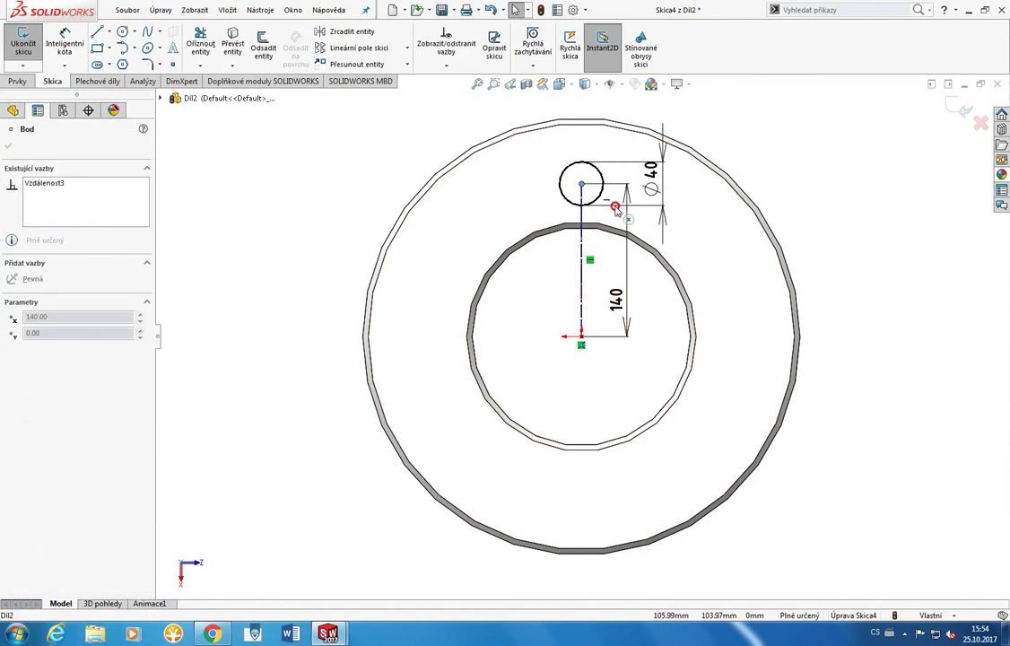
left_click(713, 162)
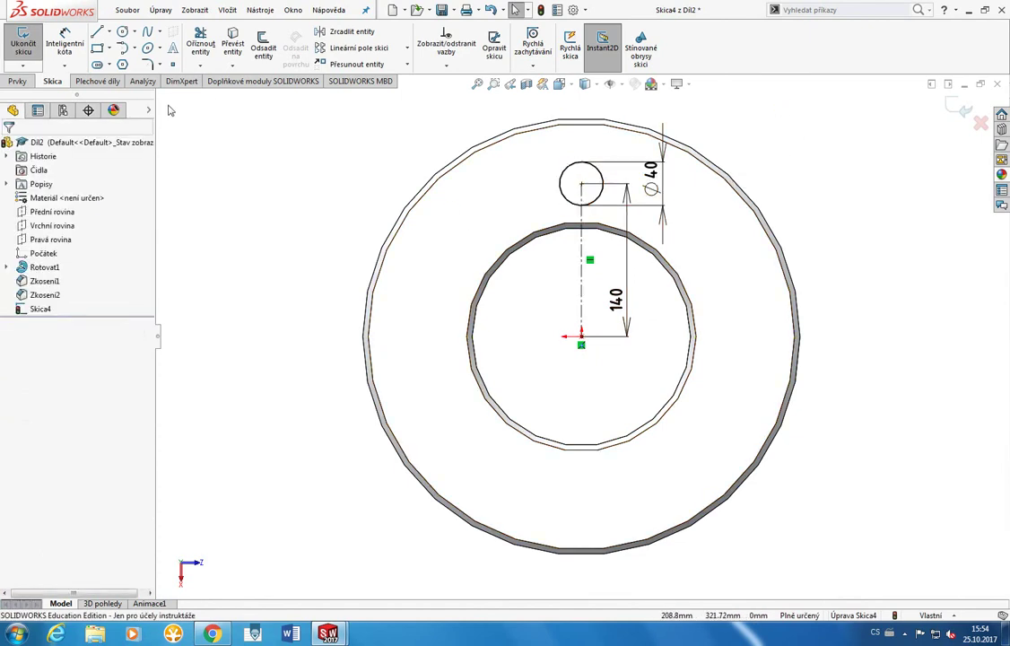
Step: Extrude-cut the 40 mm circle Up To Surface at the ring's flat face, creating the hole
left_click(17, 80)
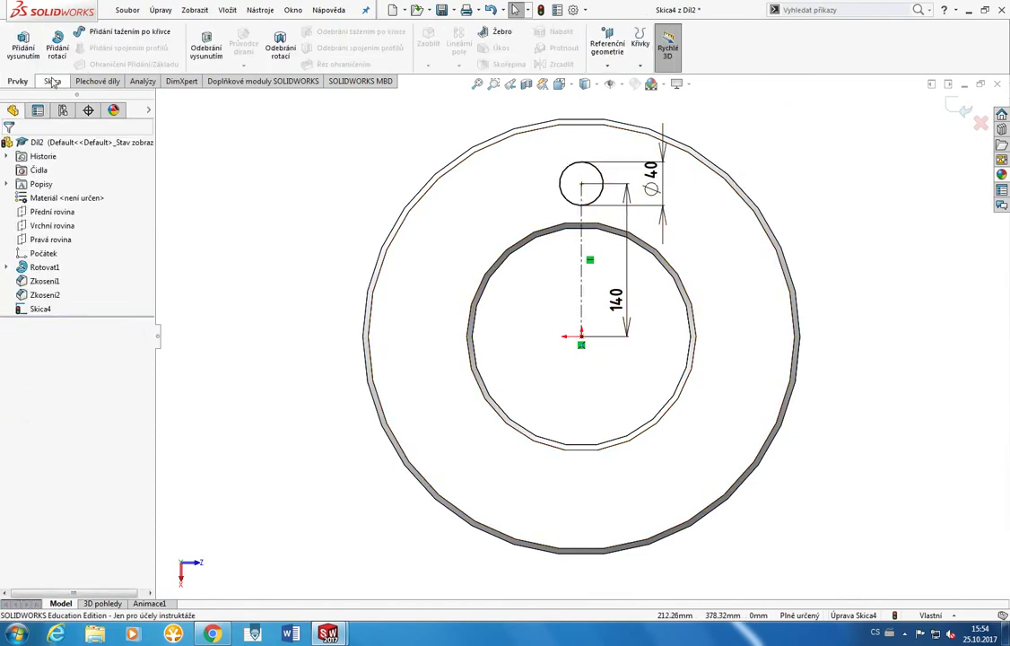
left_click(203, 54)
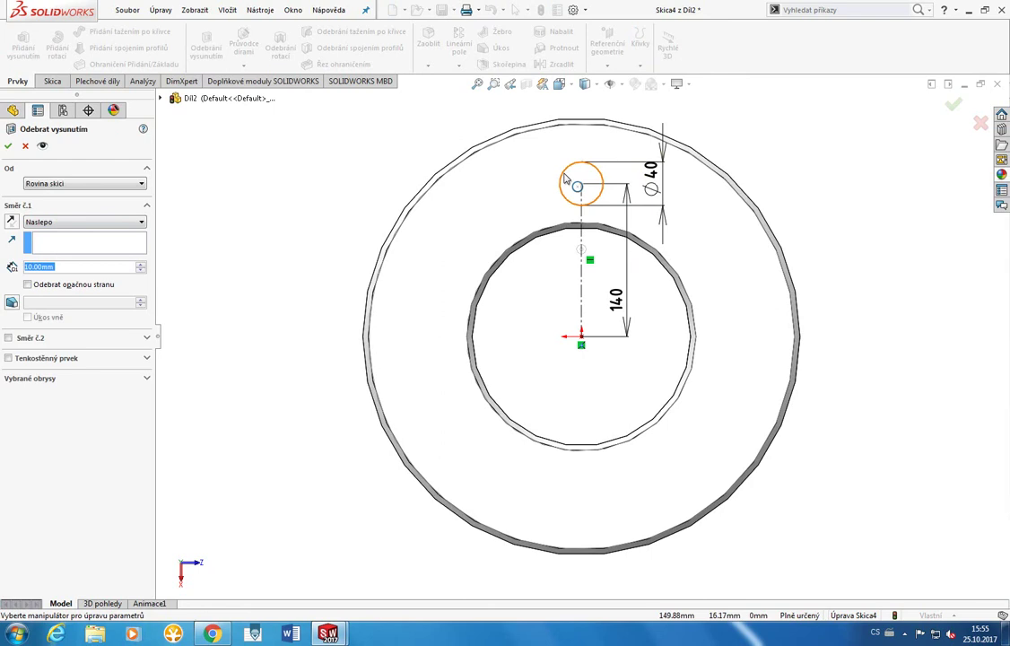
left_click(104, 240)
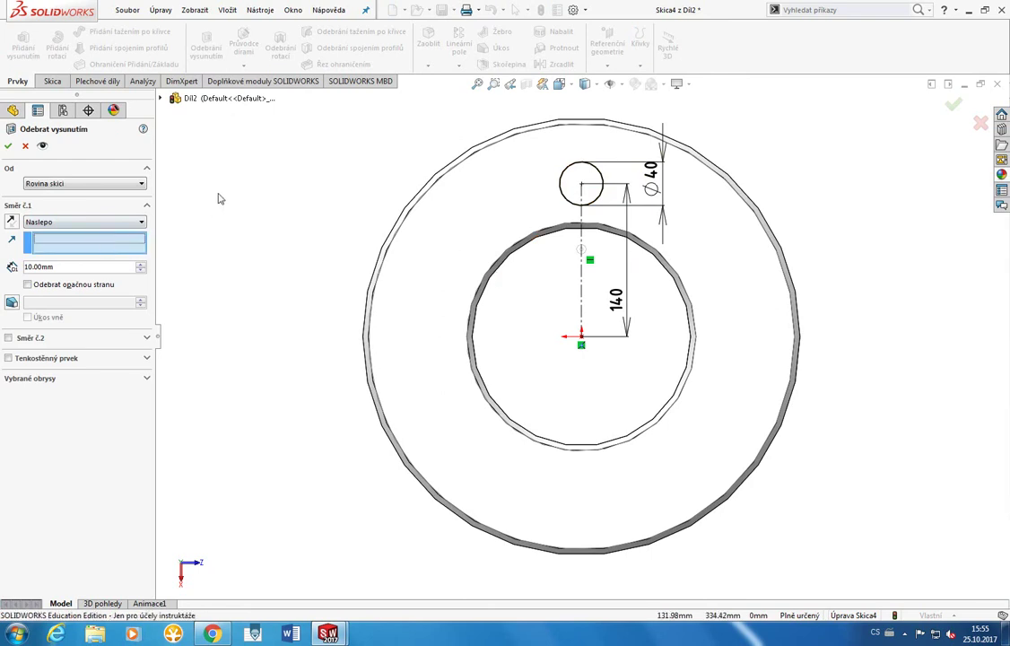
mouse_move(255, 157)
middle_mouse_down()
mouse_move(368, 187)
mouse_move(388, 180)
mouse_move(338, 205)
middle_mouse_up()
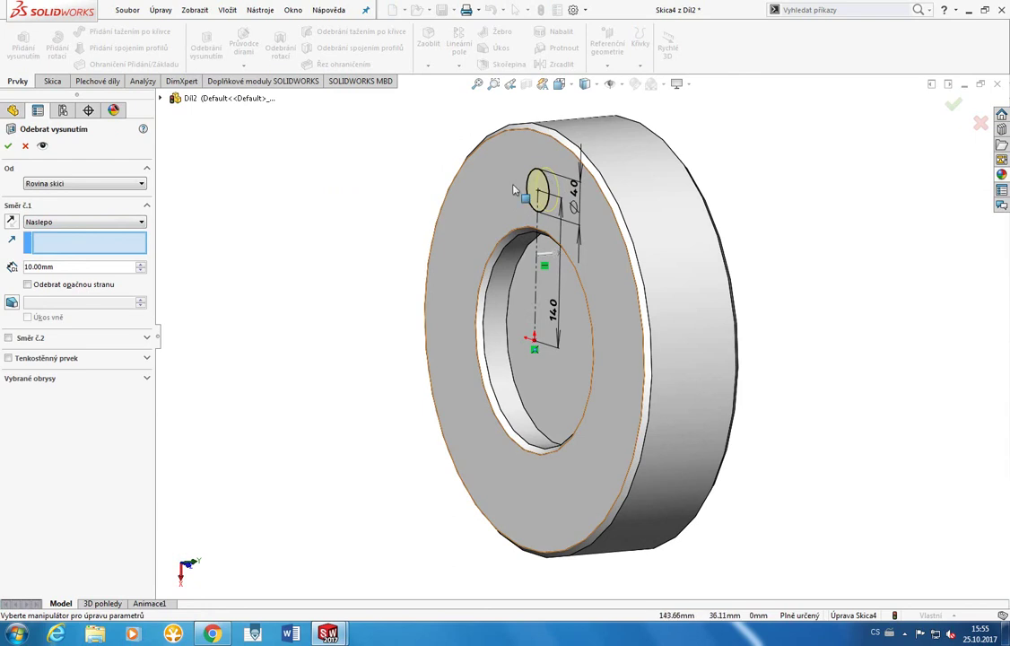
left_click(108, 222)
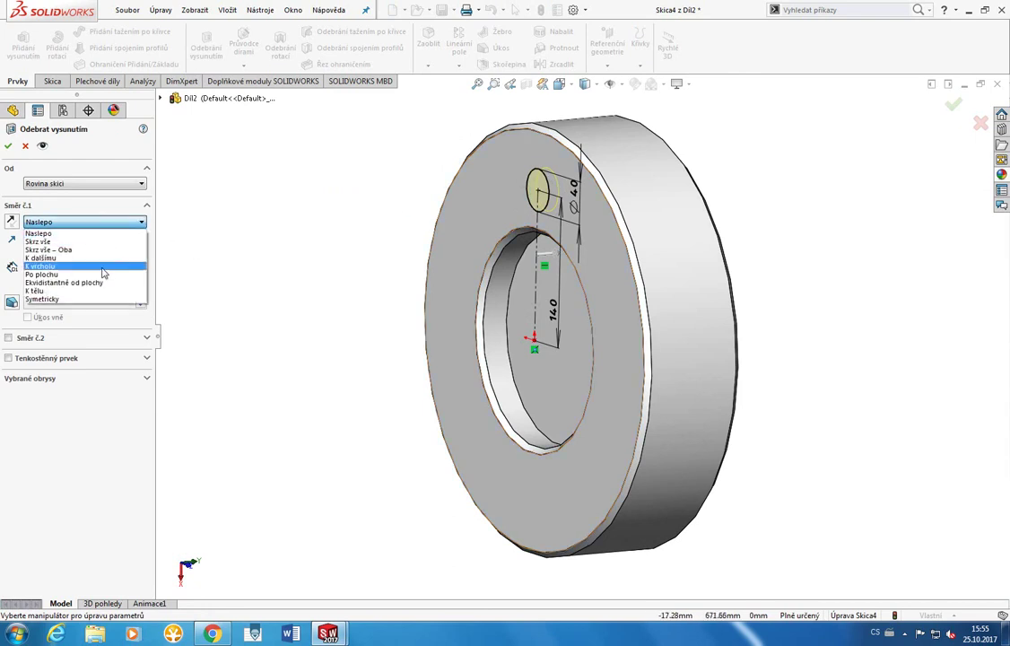
left_click(89, 274)
mouse_move(439, 278)
middle_mouse_down()
mouse_move(454, 283)
mouse_move(387, 307)
mouse_move(356, 334)
middle_mouse_up()
left_click(567, 284)
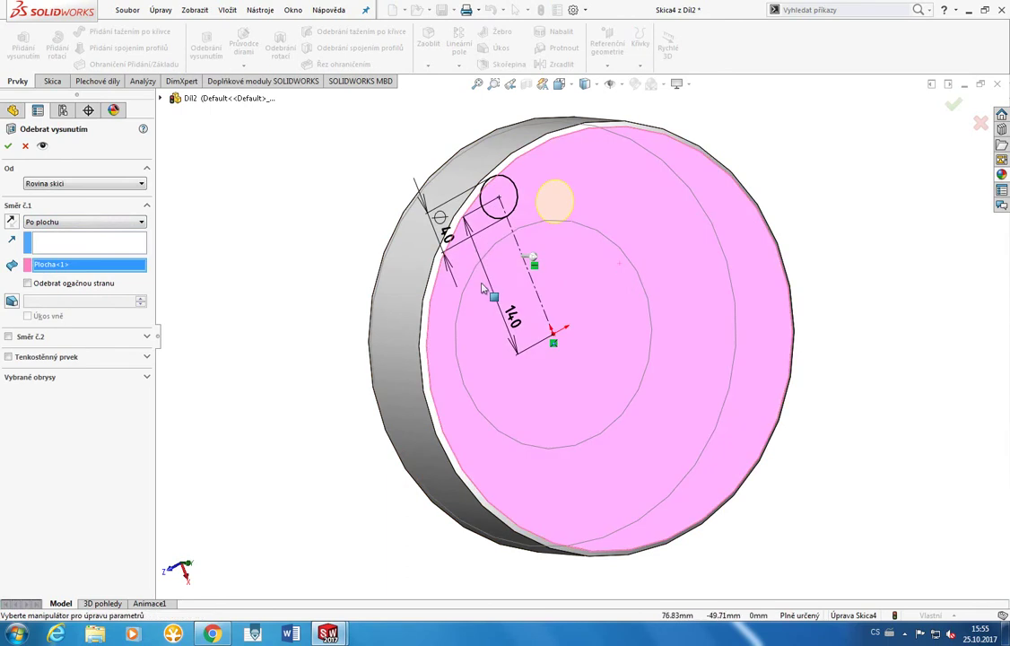
mouse_move(566, 284)
middle_mouse_down()
mouse_move(502, 291)
mouse_move(519, 286)
mouse_move(537, 307)
middle_mouse_up()
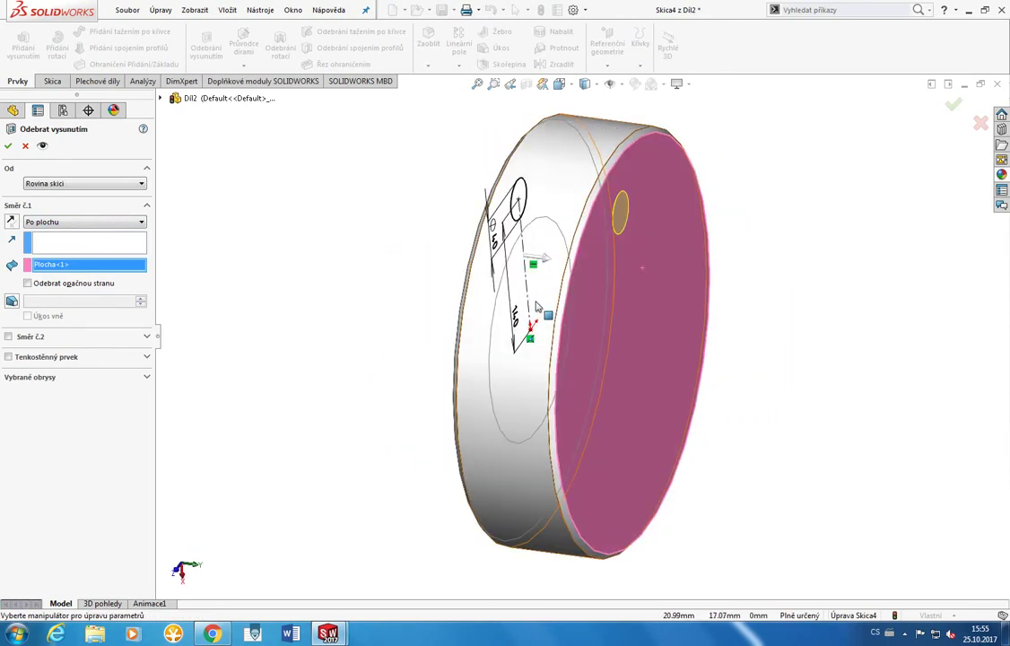
left_click(9, 145)
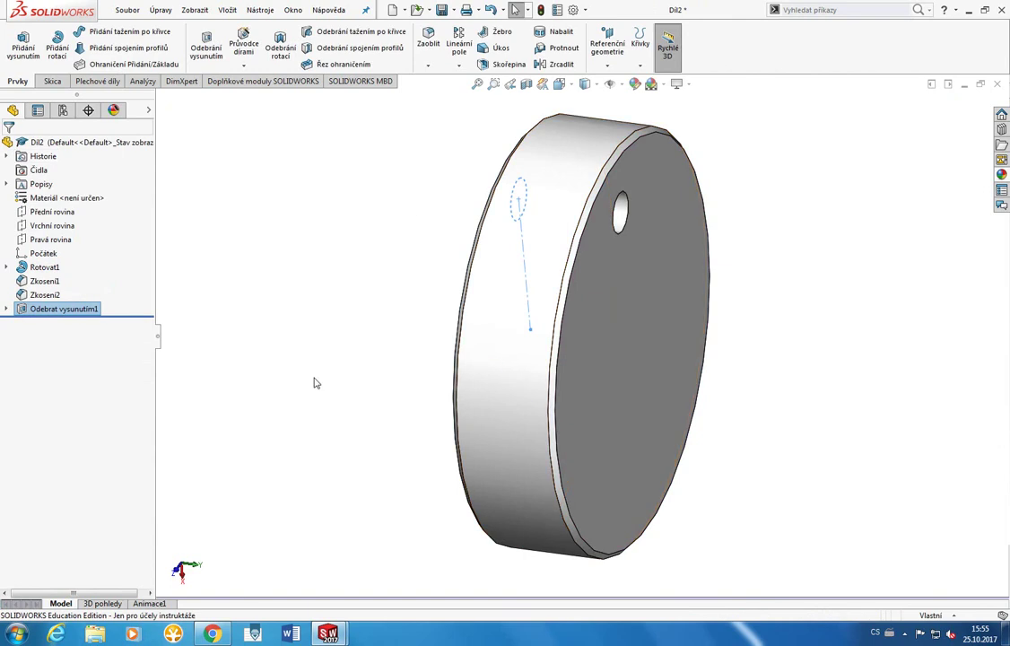
mouse_move(397, 361)
middle_mouse_down()
mouse_move(455, 349)
mouse_move(516, 355)
mouse_move(616, 287)
mouse_move(604, 306)
middle_mouse_up()
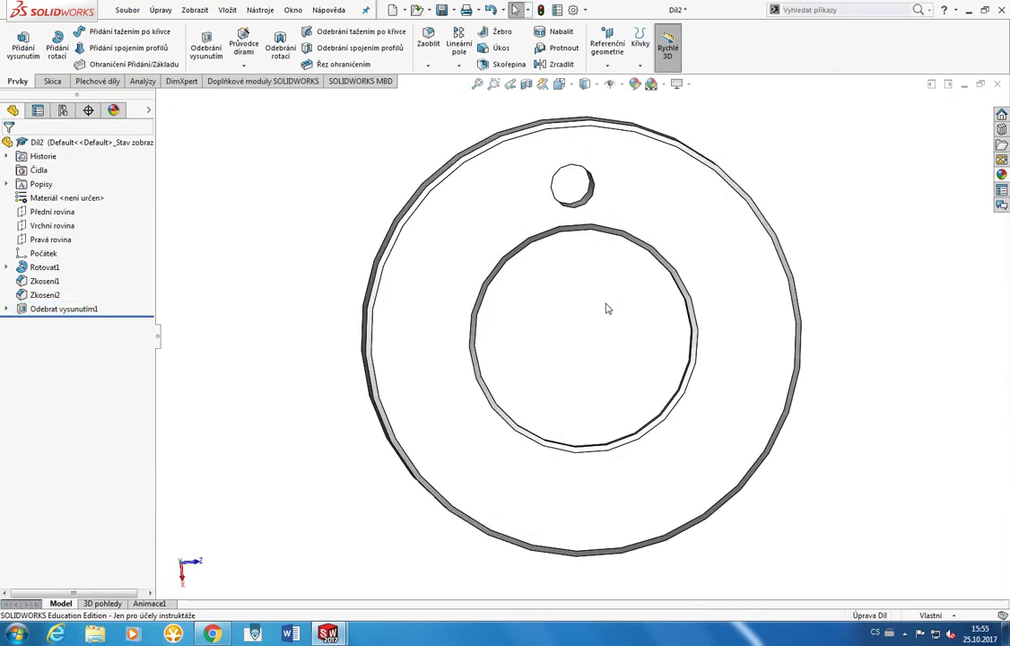
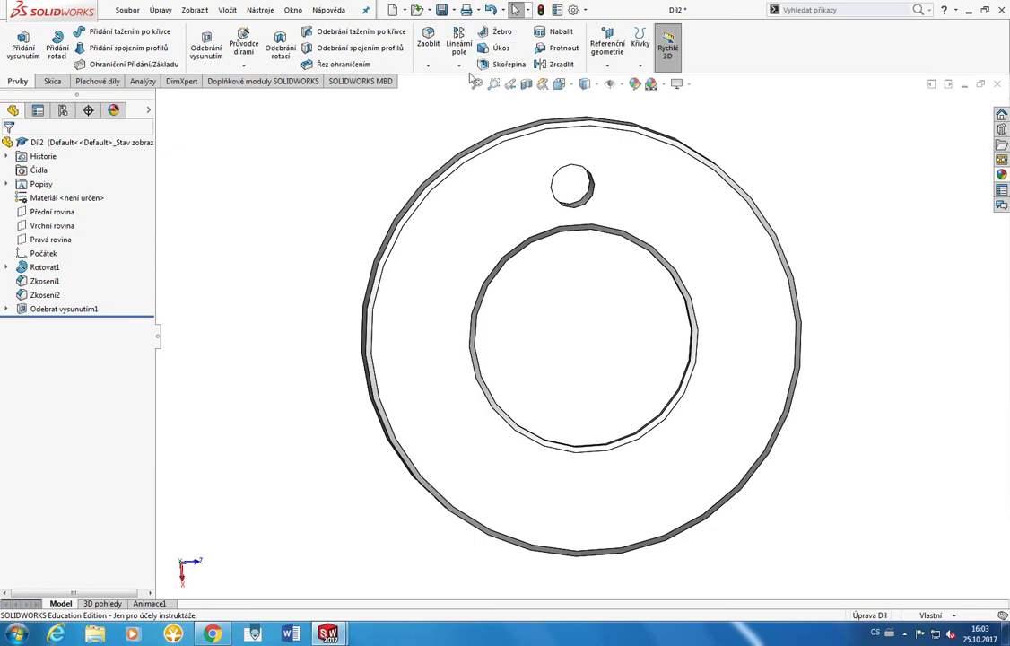
Step: Circular-pattern the hole cut into 4 instances over 360° about the inner bore edge
left_click(459, 67)
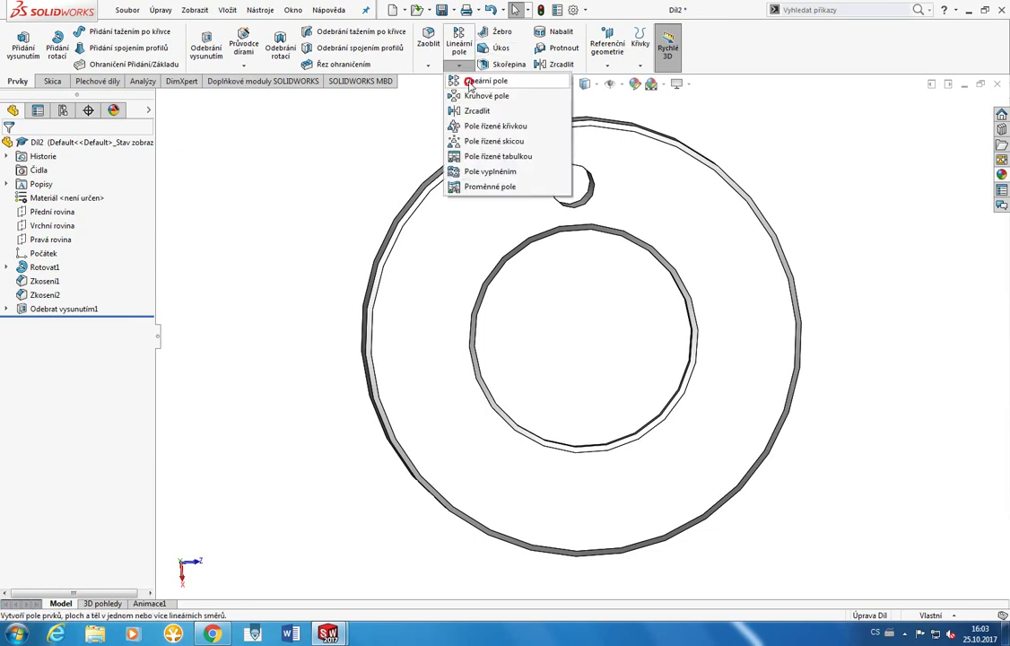
left_click(468, 97)
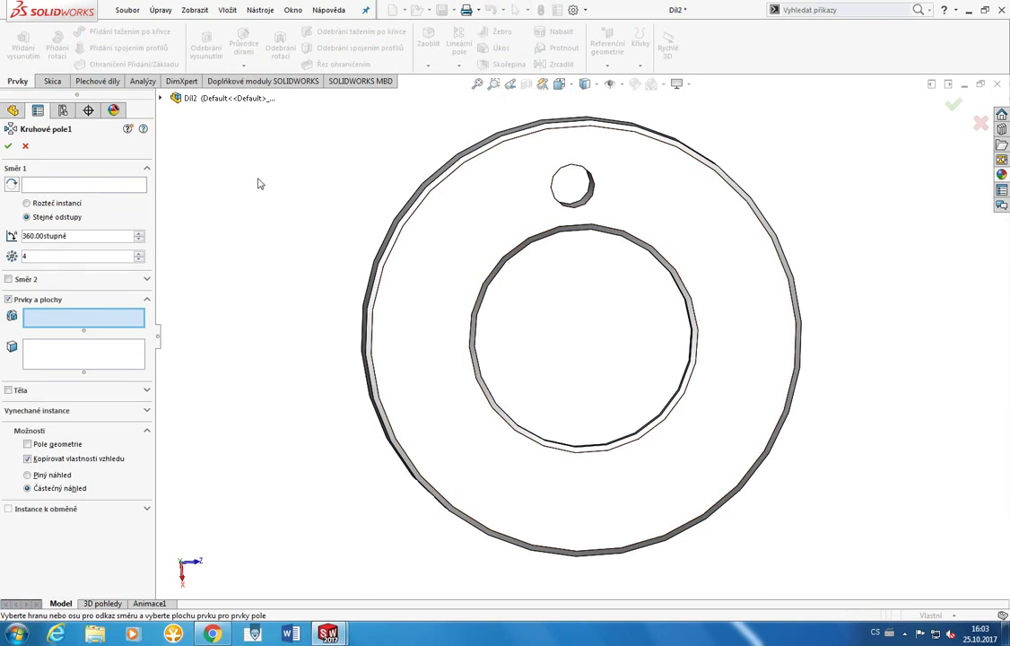
left_click(587, 199)
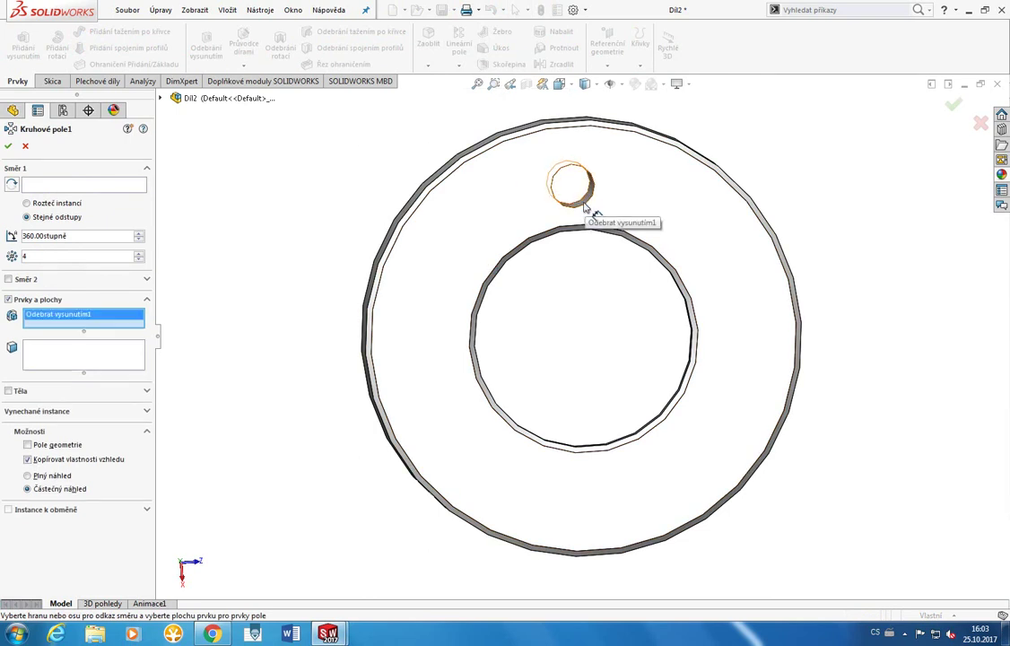
left_click(99, 184)
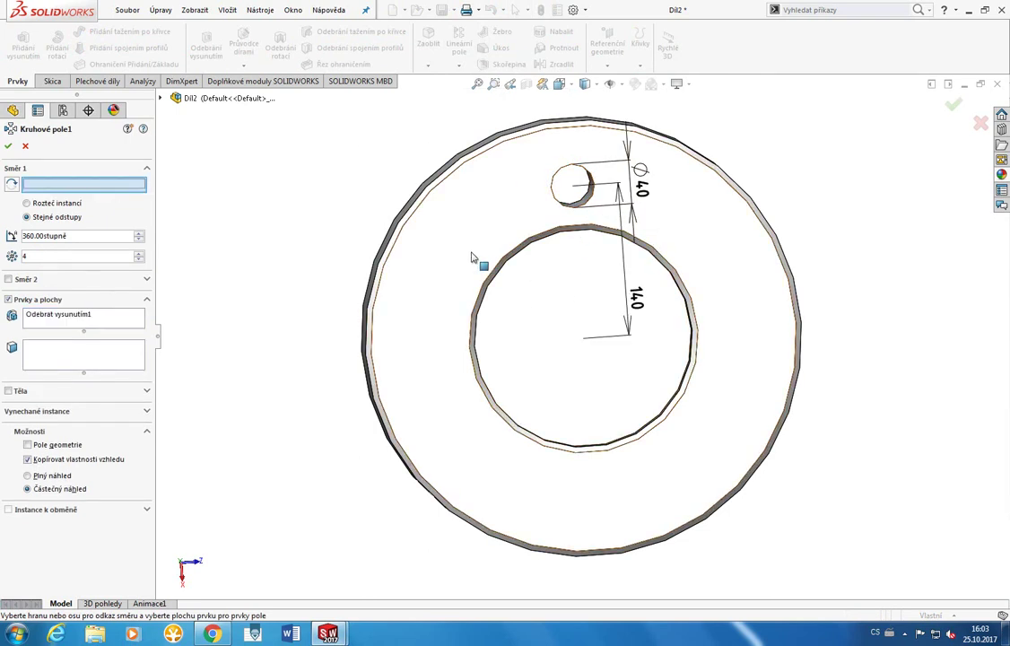
left_click(493, 271)
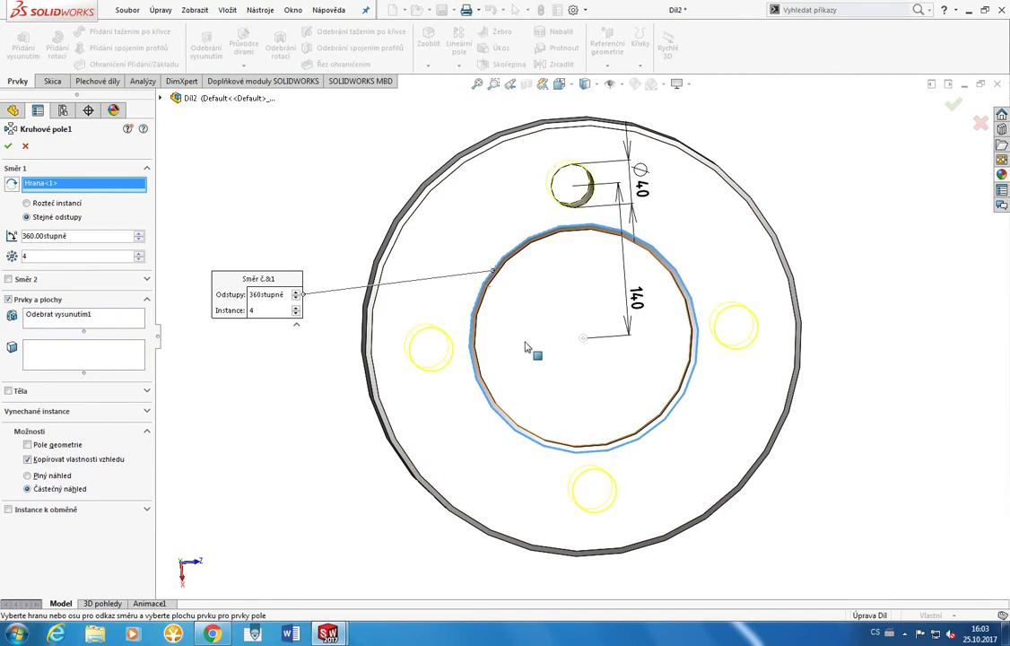
left_click(8, 147)
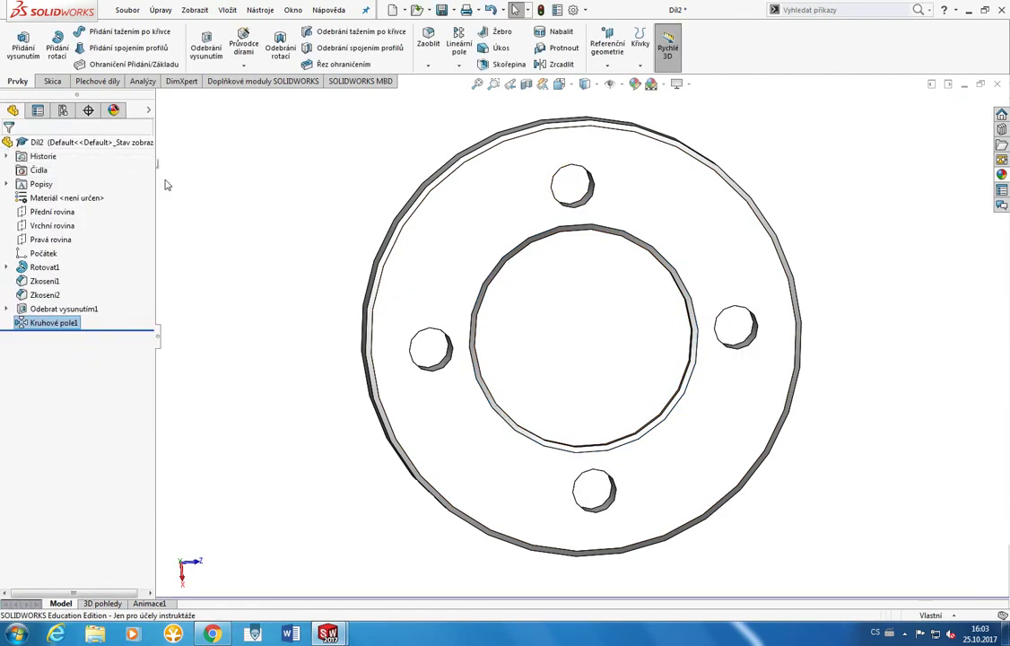
middle_click_drag(301, 213, 289, 228)
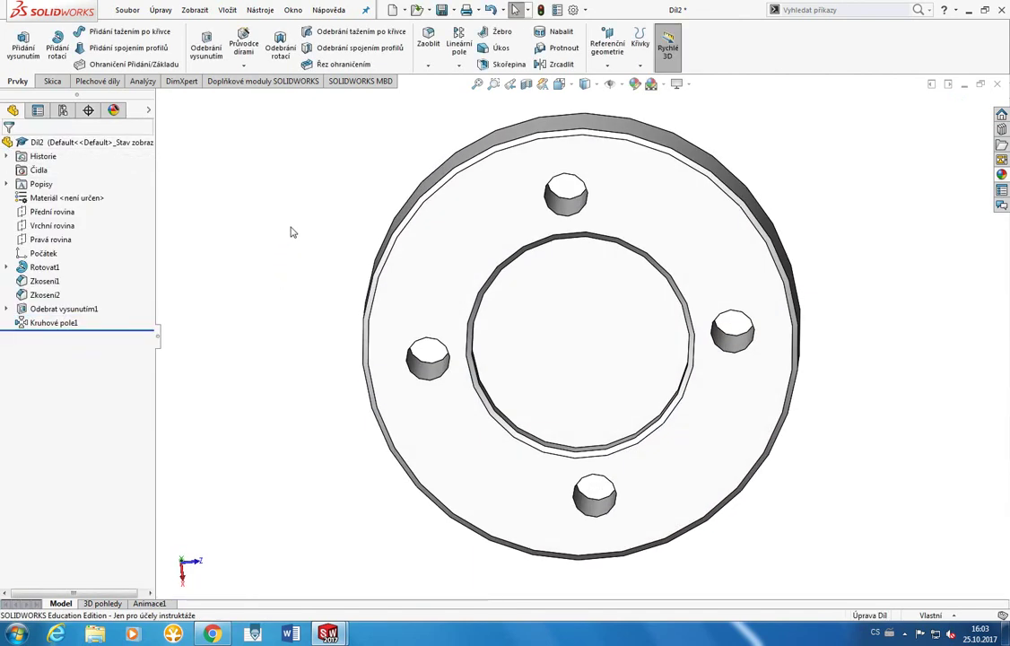
Step: Cancel the Save As dialog without saving and view the four-hole flange from above
key("ctrl+s")
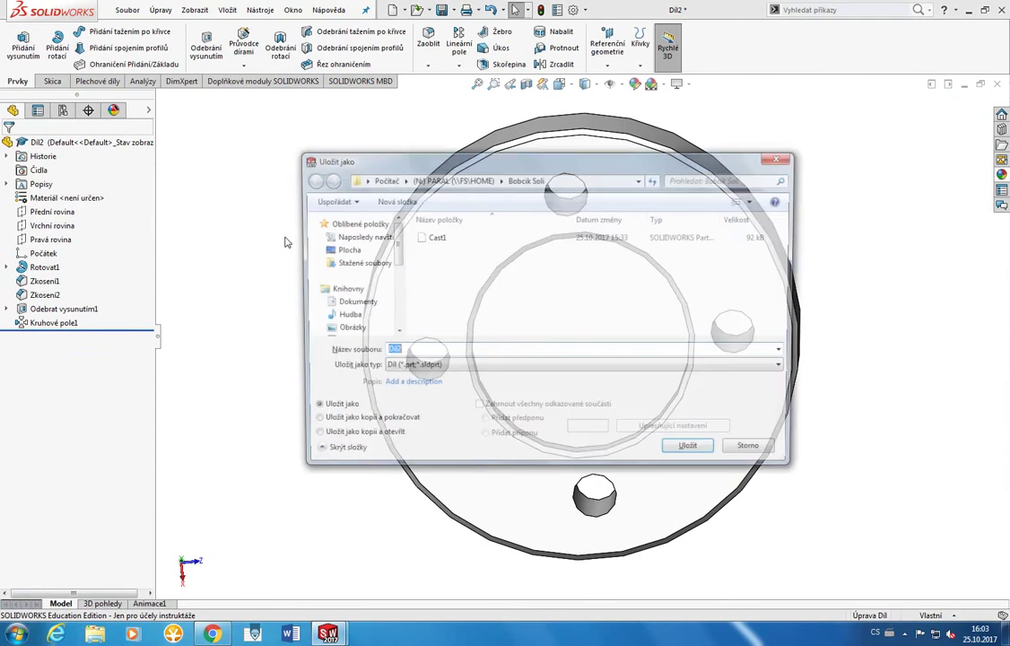
key("Escape")
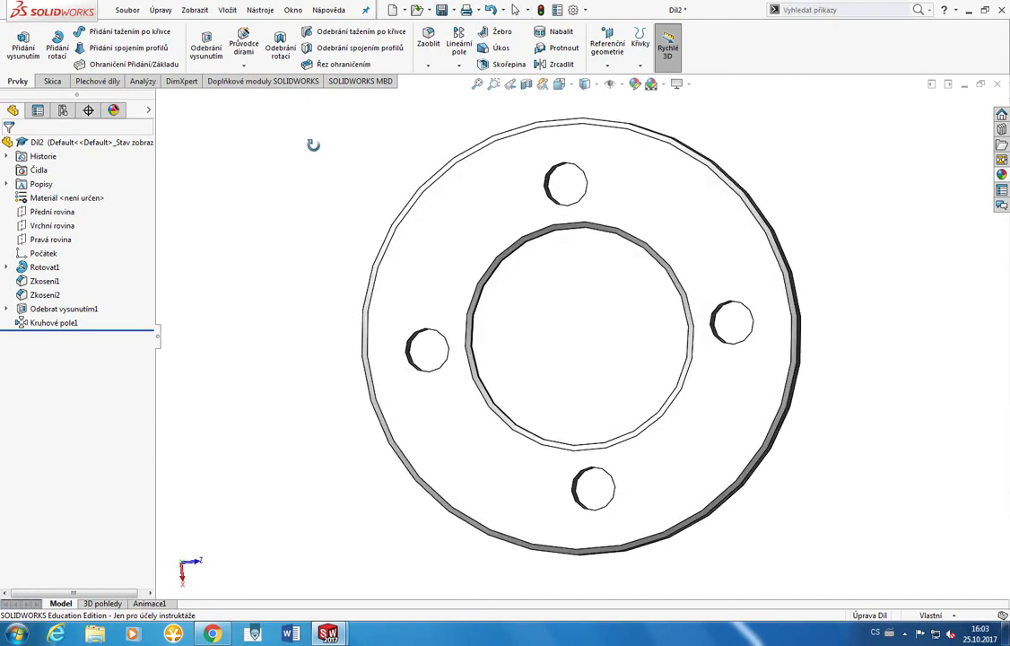
mouse_move(313, 145)
middle_mouse_down()
mouse_move(303, 390)
mouse_move(276, 395)
mouse_move(299, 348)
mouse_move(286, 169)
mouse_move(298, 158)
middle_mouse_up()
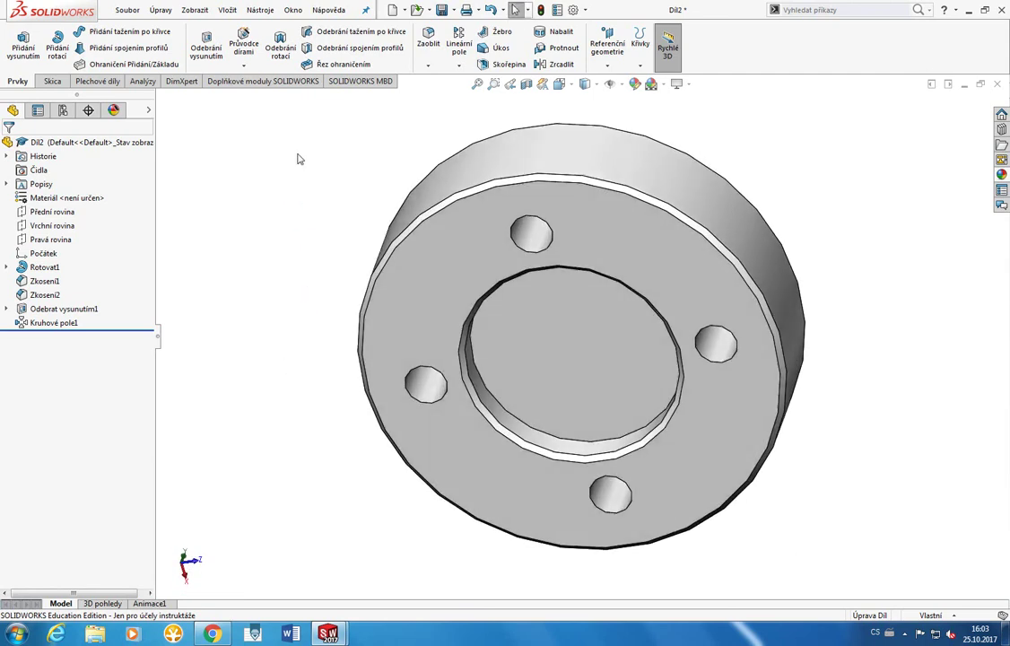
Step: Add a 5 mm × 45° chamfer to the inner bore edge, creating Zkosení3
left_click(428, 65)
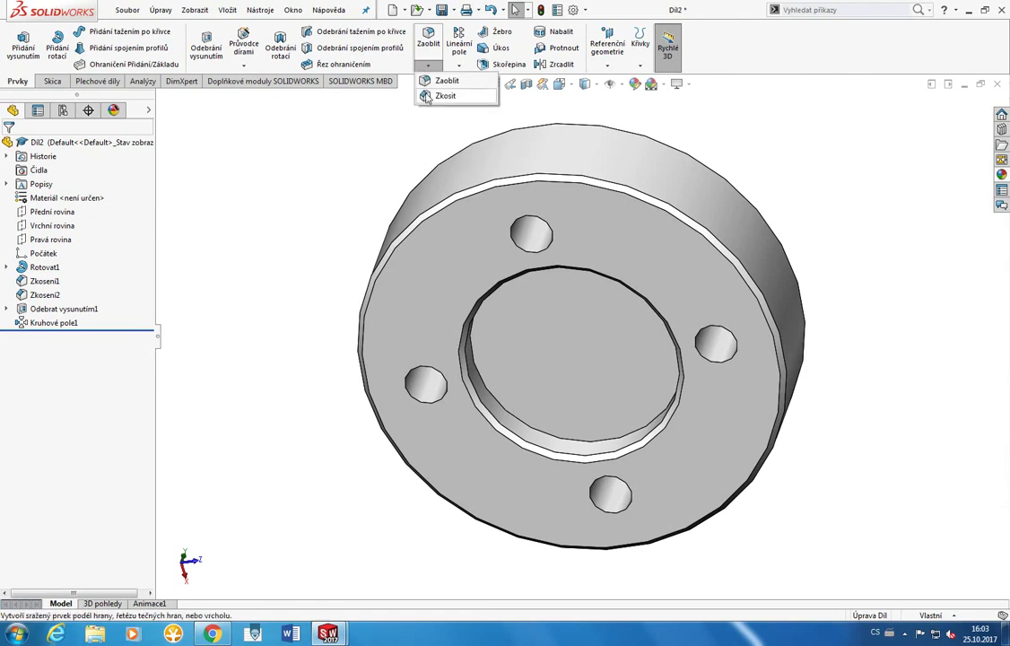
left_click(428, 96)
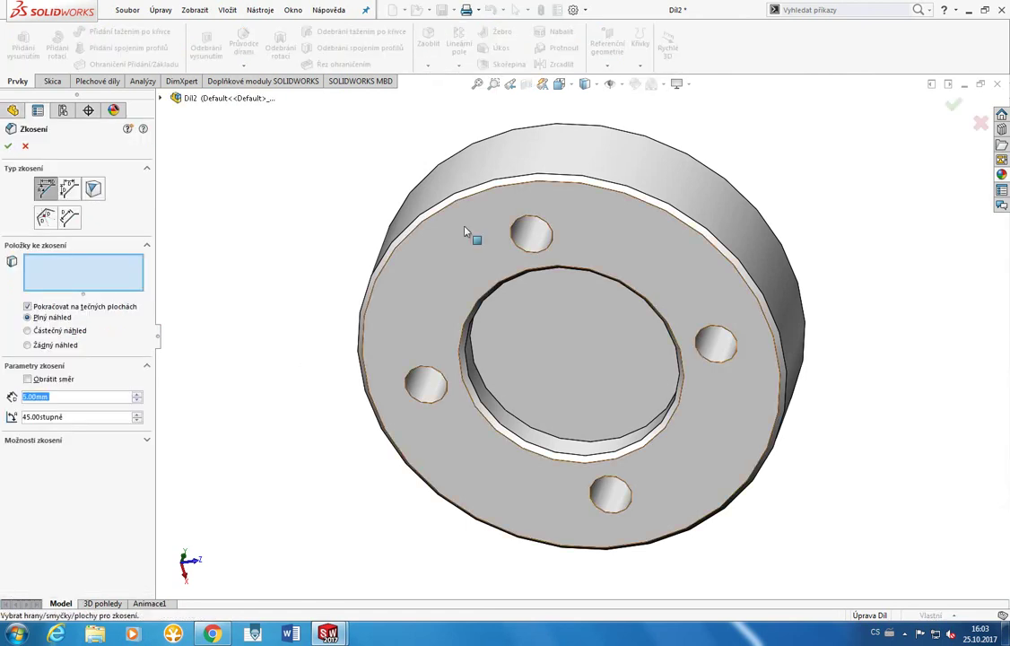
left_click(478, 358)
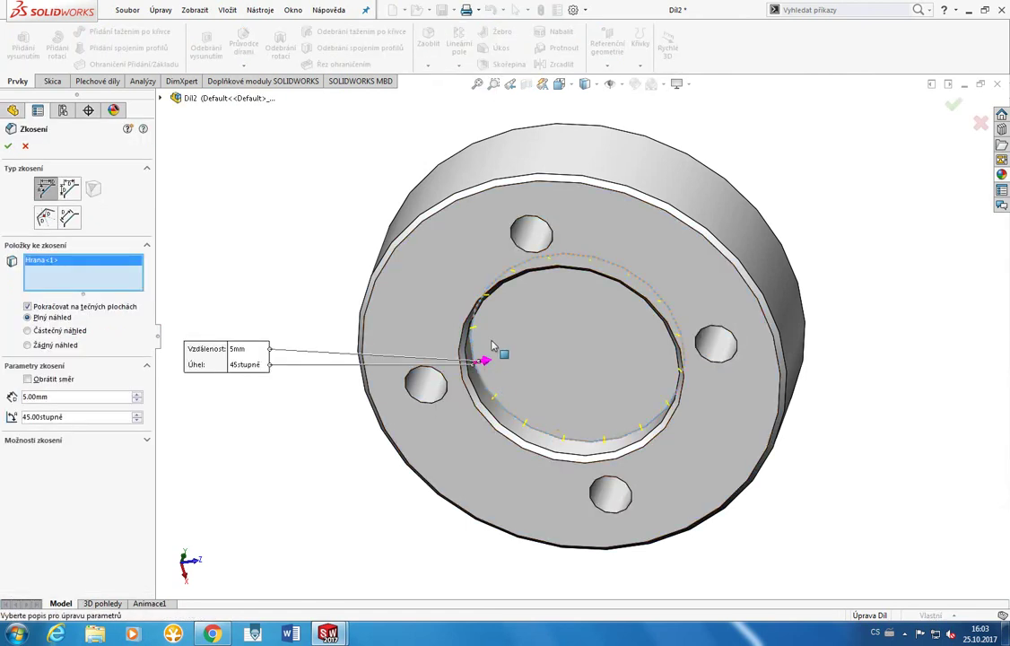
mouse_move(489, 356)
middle_mouse_down()
mouse_move(555, 340)
mouse_move(532, 173)
mouse_move(539, 238)
middle_mouse_up()
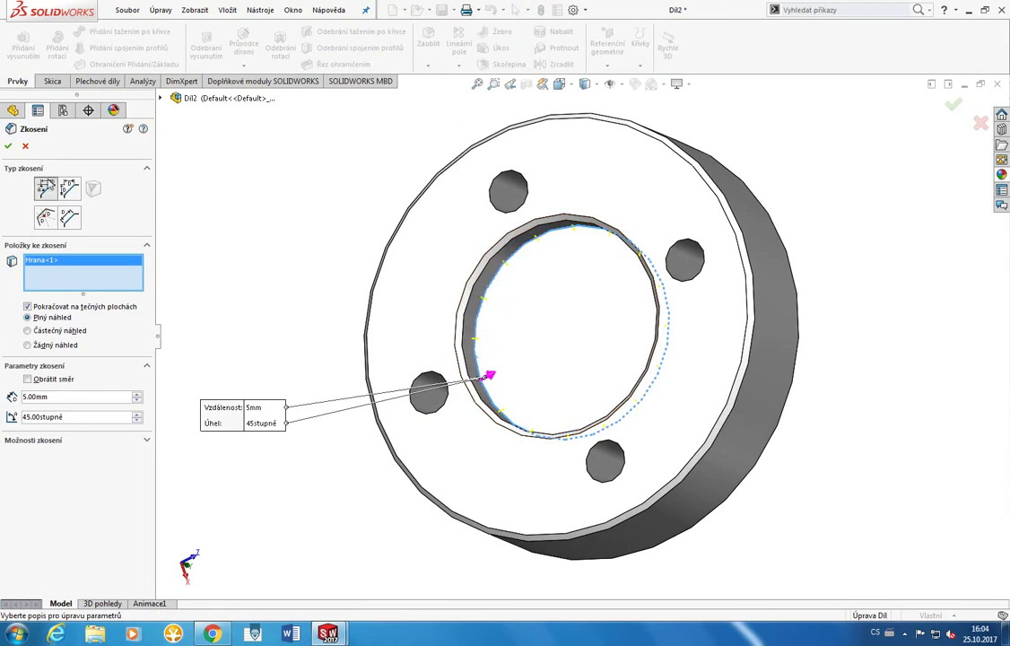
left_click(8, 145)
middle_click_drag(314, 203, 317, 271)
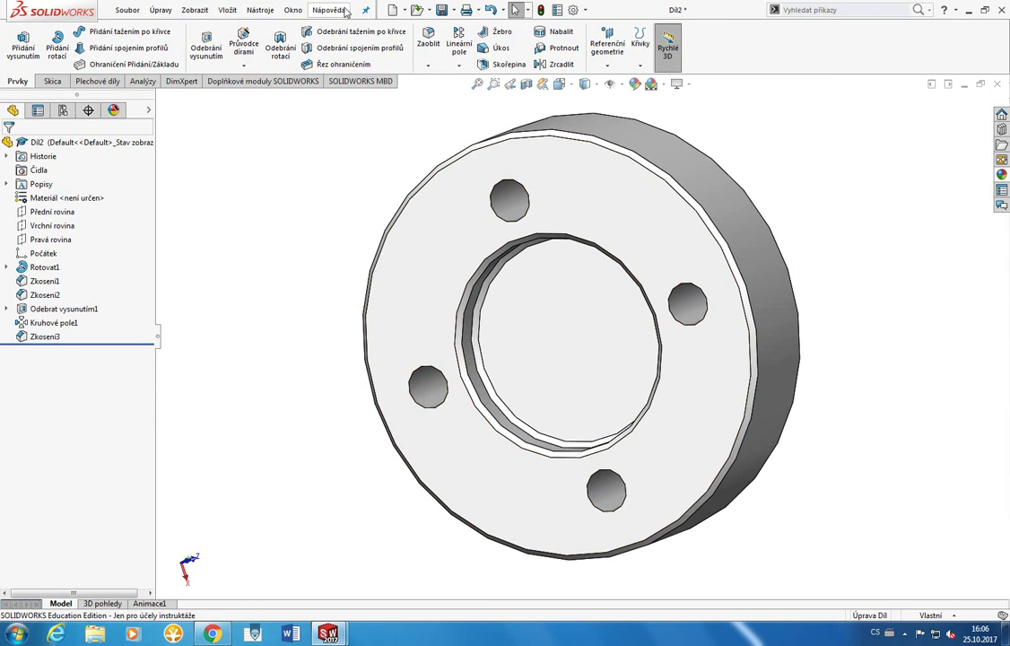
Step: Save the part as Cast2, then redock the floating CommandManager into the ribbon
left_click(441, 10)
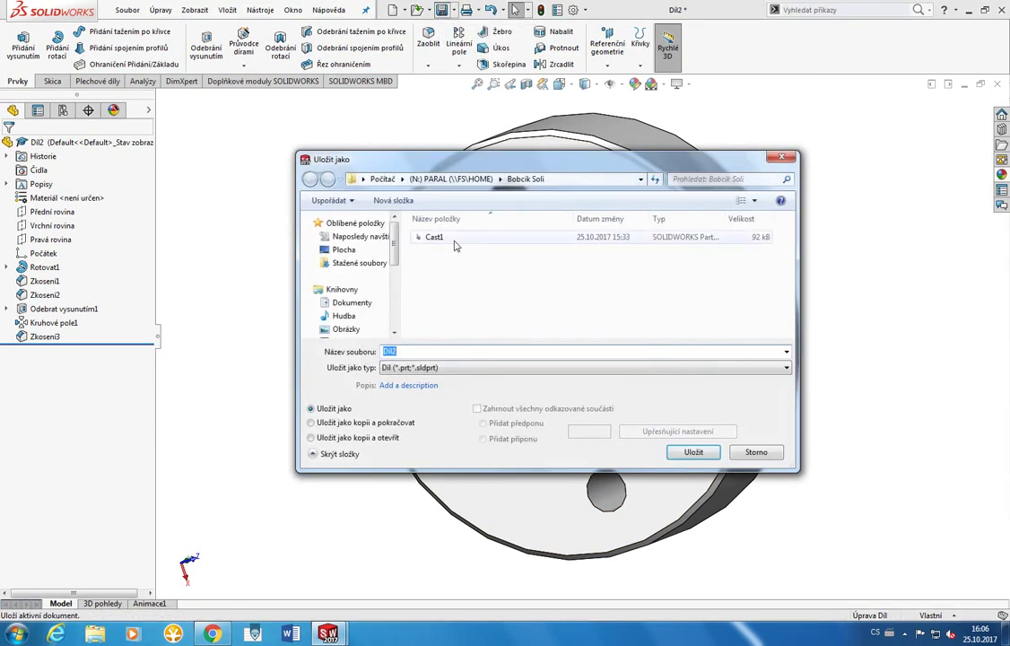
type("Cast")
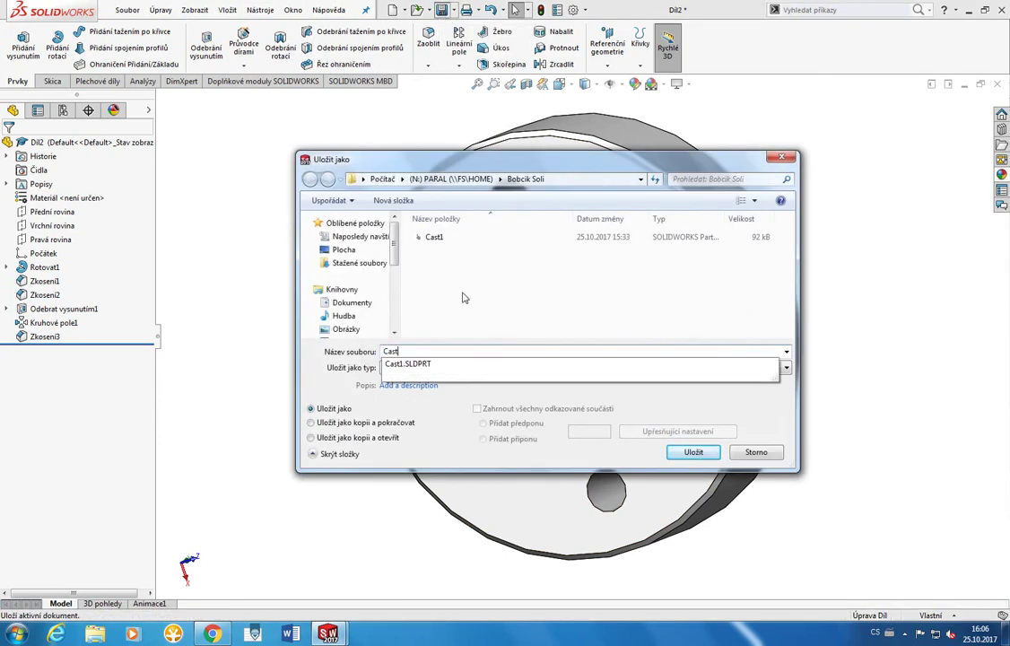
type("2")
key("Return")
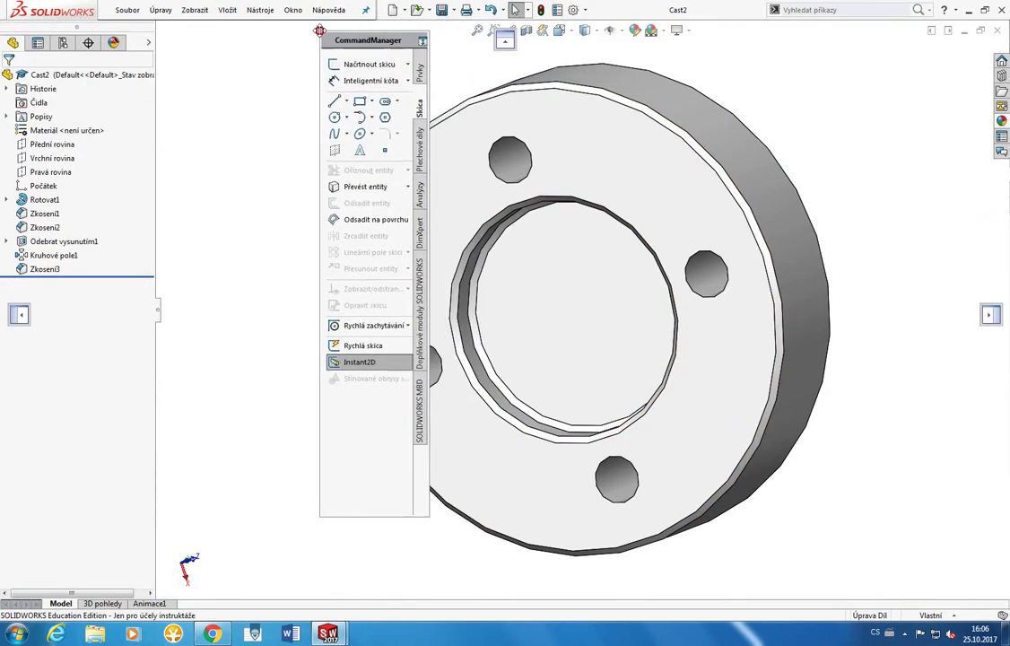
left_click_drag(369, 100, 399, 132)
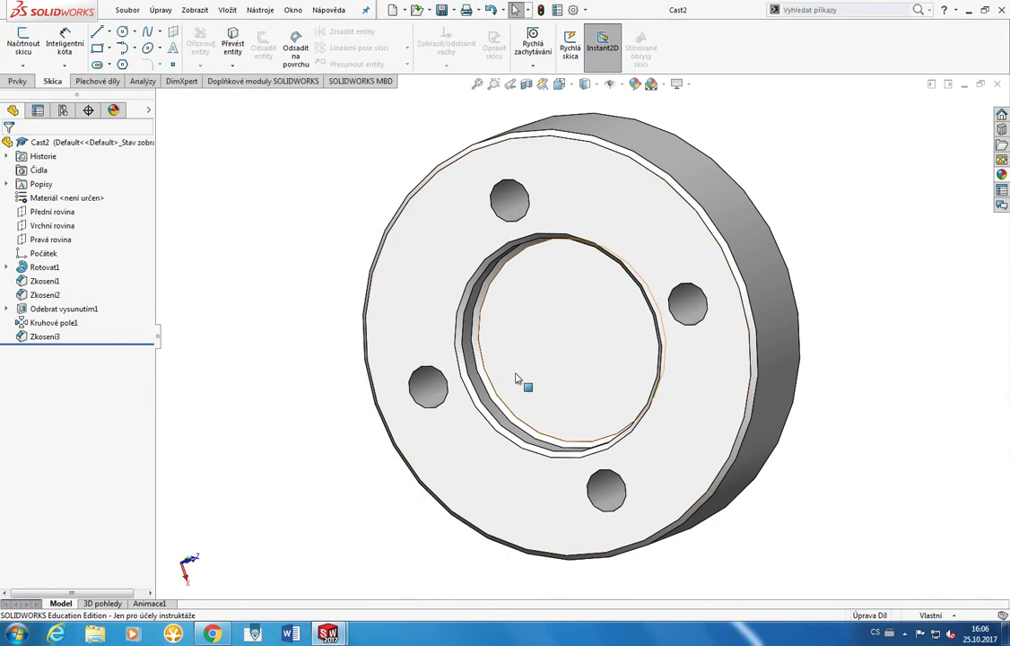